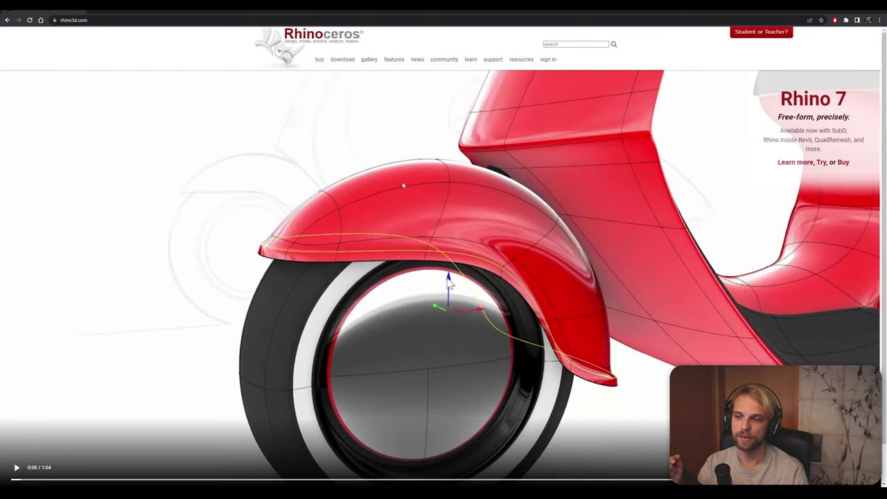
Step: Play the Rhino 7 intro video, then open the downloads page and review the 90-day Windows evaluation
click(35, 448)
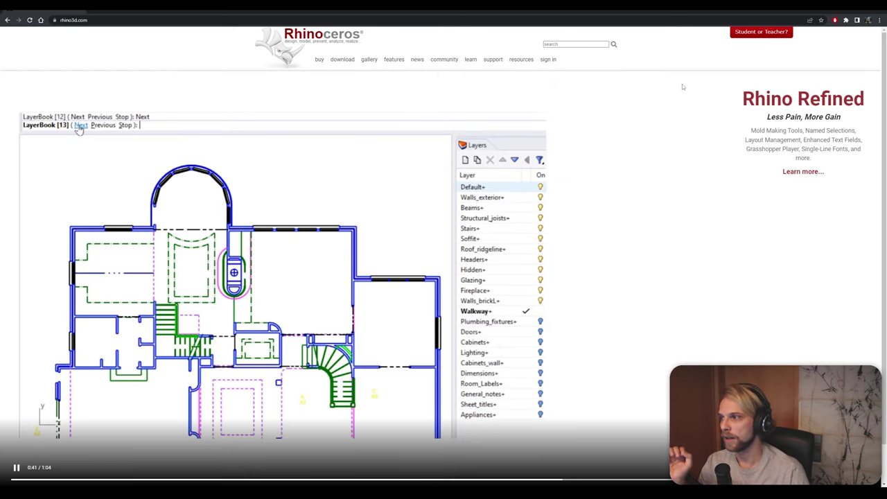
click(346, 60)
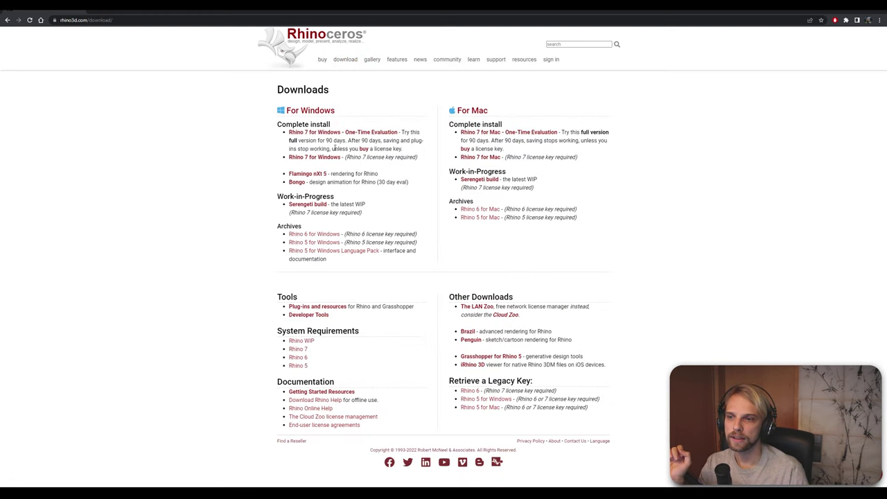
drag(401, 131, 409, 140)
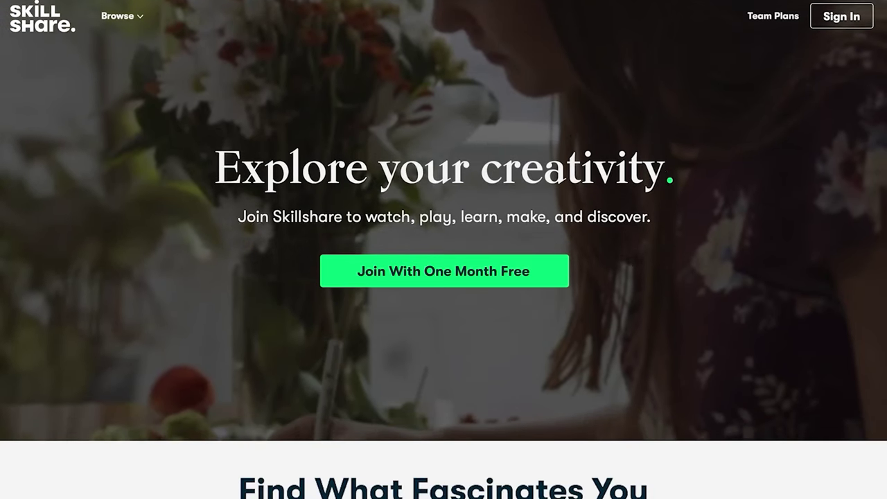
Step: Switch to Skillshare and open the Botanical Illustration watercolor and gouache class from the featured classes
scroll(443, 249, down, 4)
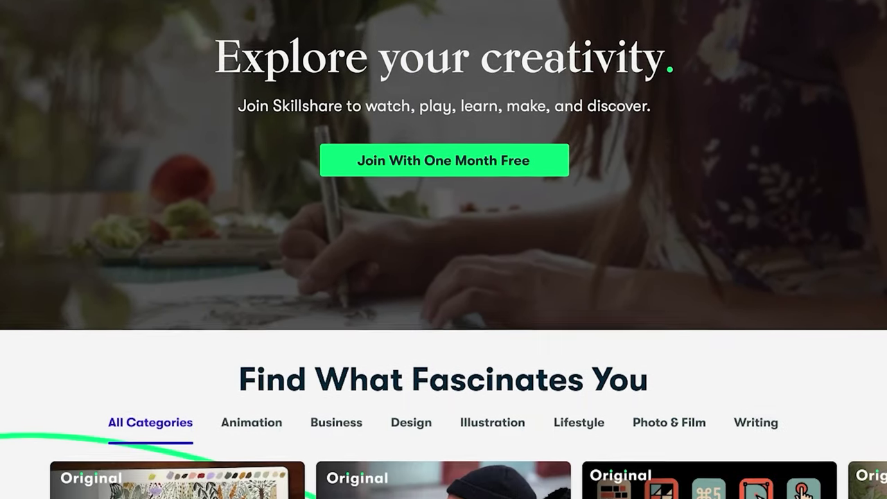
scroll(444, 249, down, 2)
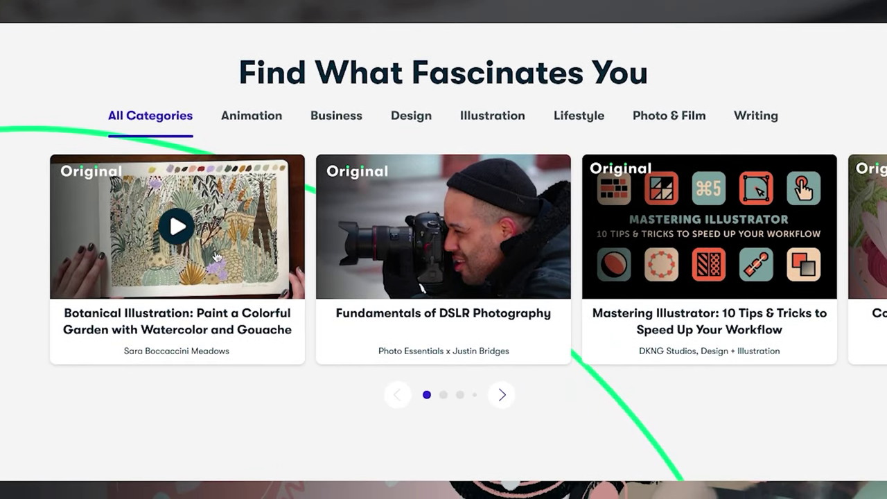
click(174, 224)
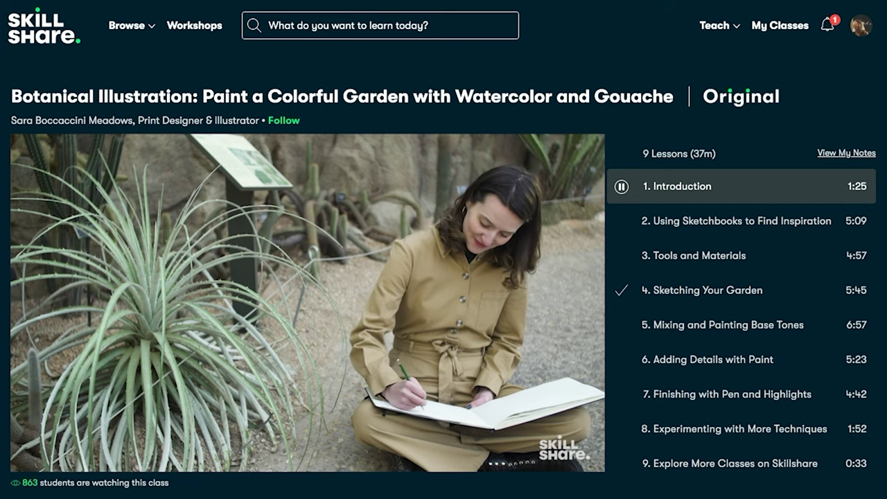
Step: Look through the botanical class's reviews, discussions, project description and student projects
scroll(443, 249, down, 5)
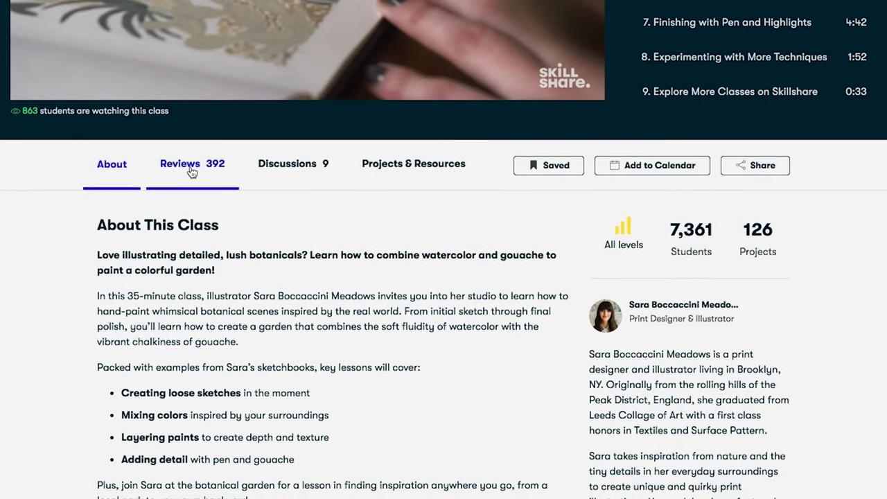
click(190, 168)
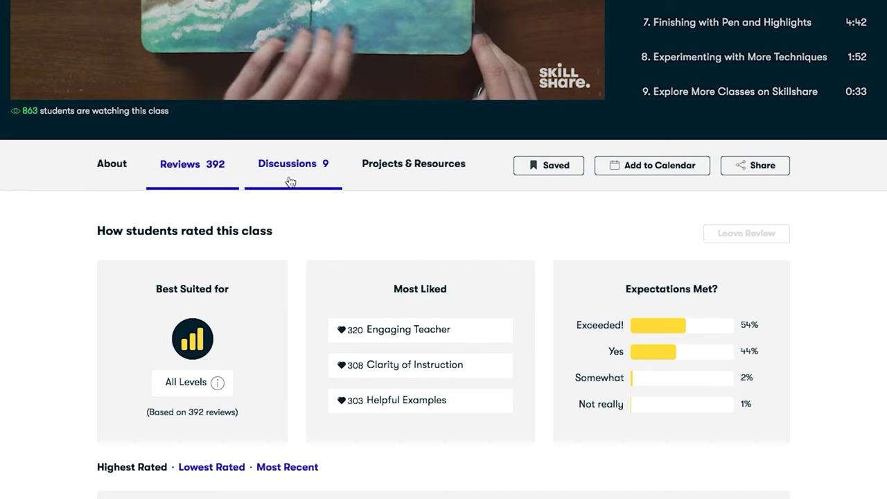
click(288, 179)
click(402, 173)
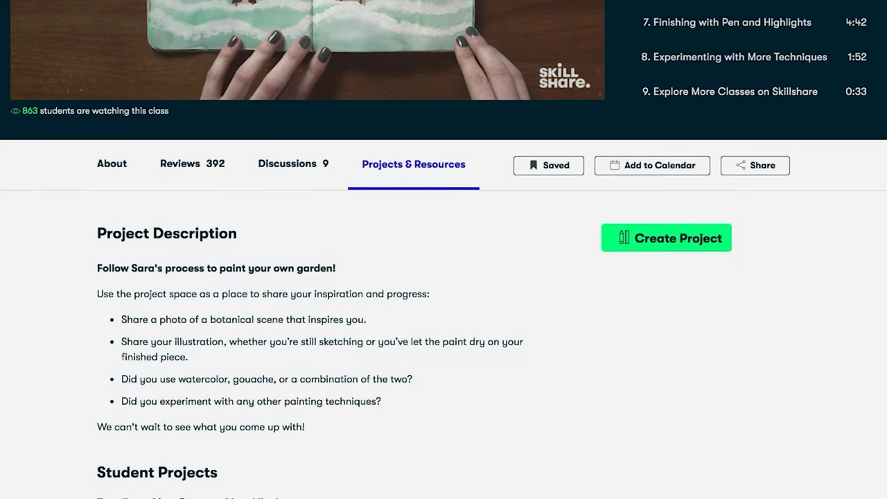
scroll(443, 249, down, 1)
scroll(443, 249, down, 4)
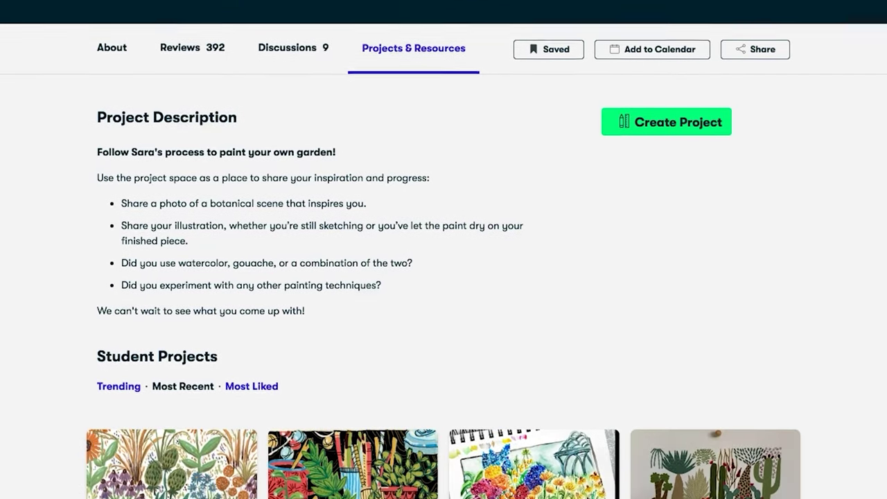
scroll(444, 249, down, 5)
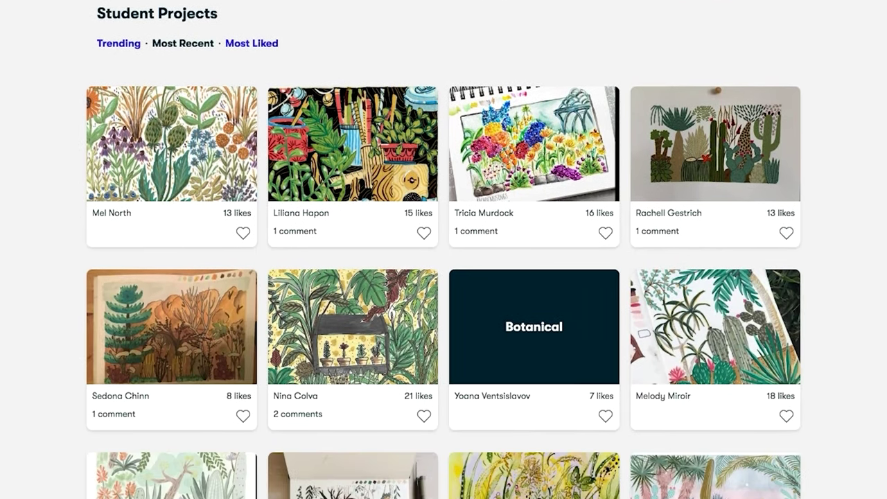
scroll(443, 250, down, 2)
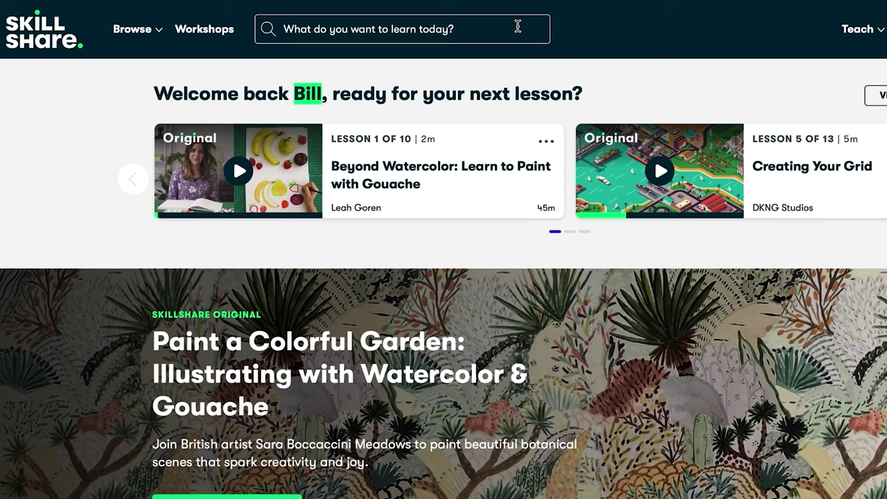
Step: Search the Skillshare classes for "Logo Design"
click(518, 28)
text(Logo Design)
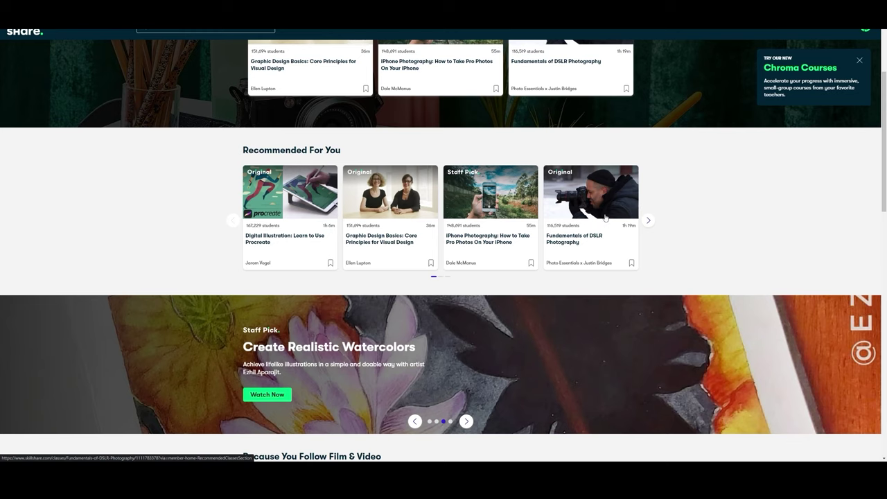
Step: Open the recommended Fundamentals of DSLR Photography class and look through its lesson list and description
click(604, 218)
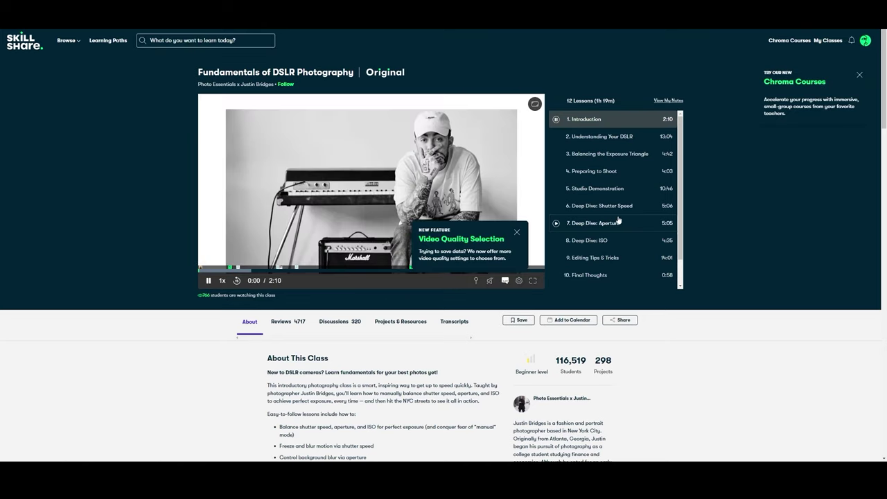
scroll(644, 185, down, 1)
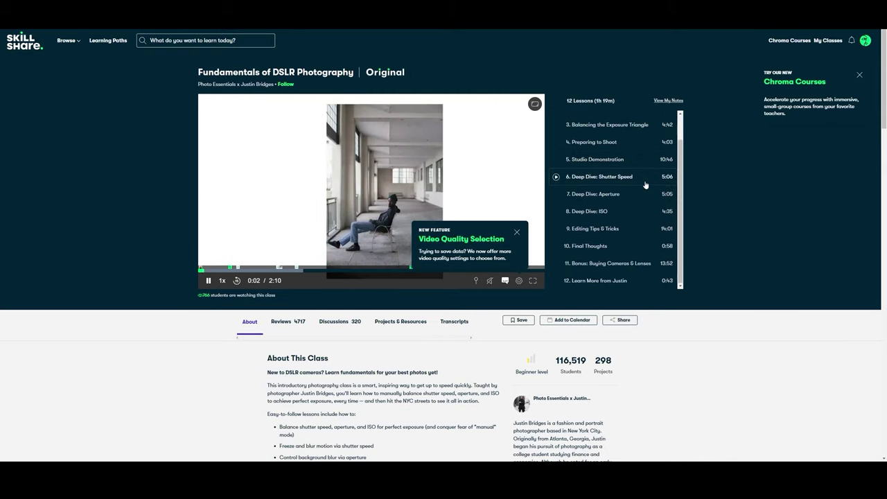
scroll(609, 202, down, 2)
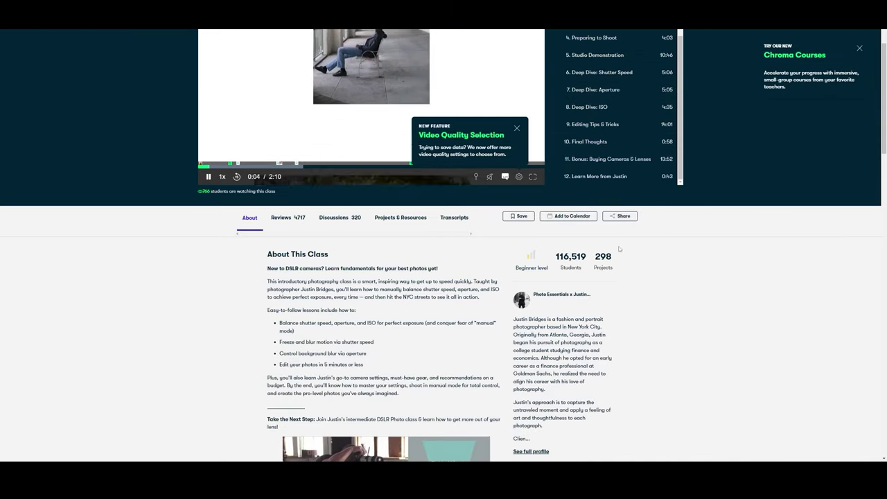
scroll(658, 291, down, 3)
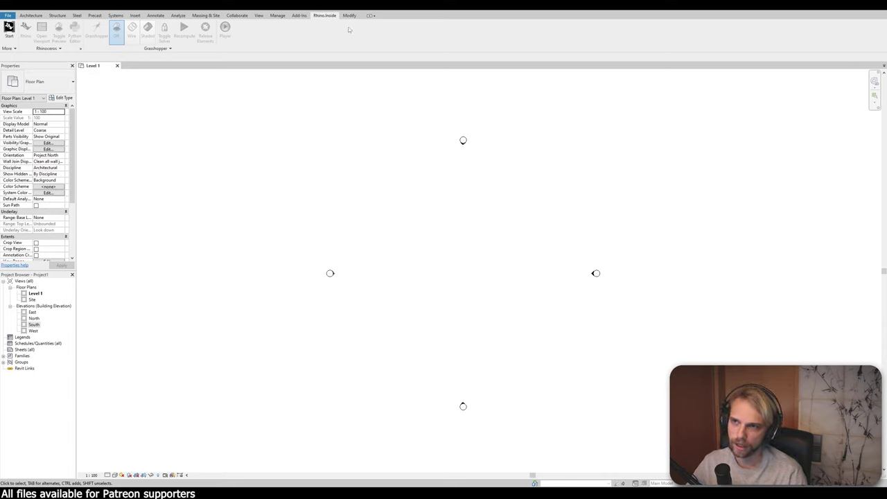
Step: Switch to the Revit project and open Rhino through Rhino.Inside
click(30, 15)
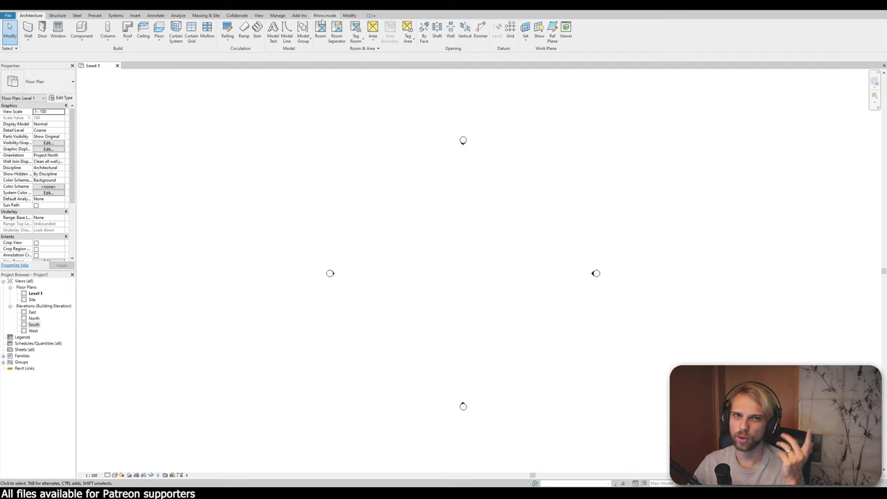
click(323, 16)
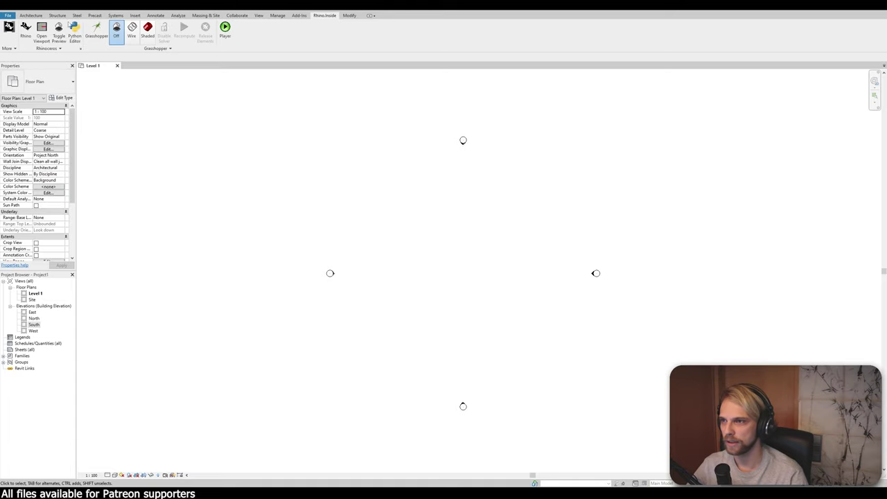
click(26, 31)
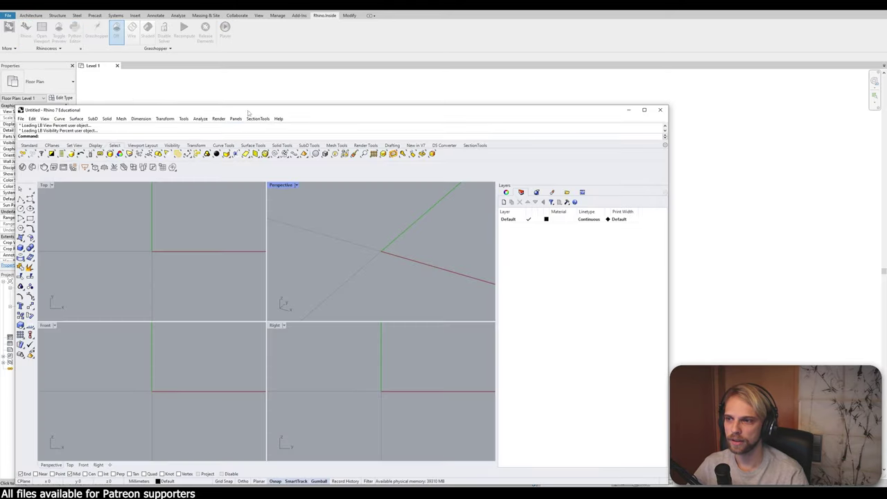
Step: Enlarge and reposition the Rhino window over Revit and maximize the Perspective viewport
drag(247, 111, 340, 118)
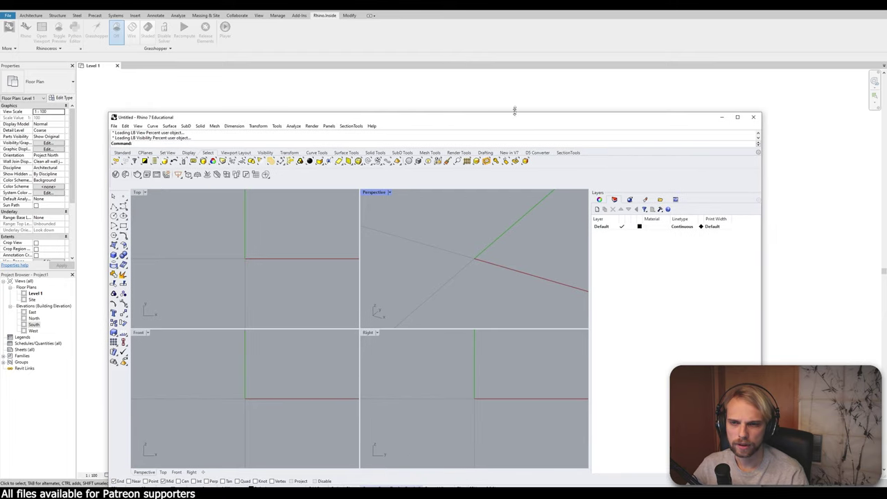
drag(514, 110, 510, 28)
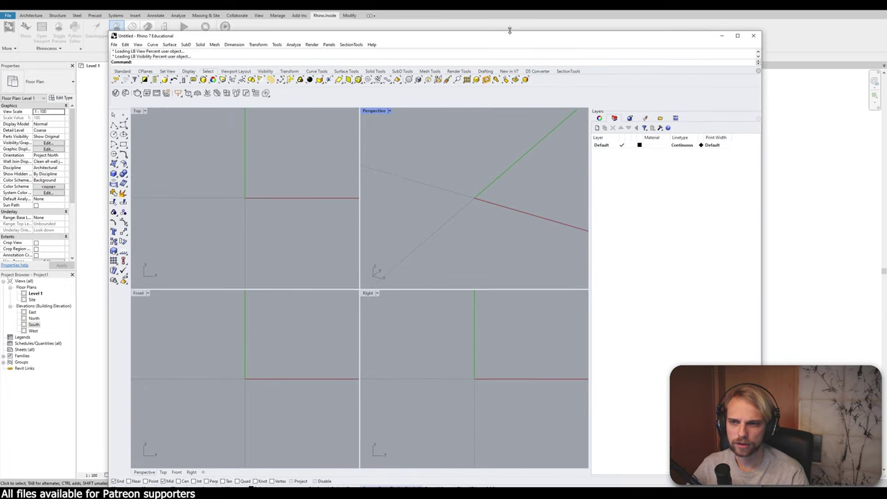
double_click(372, 106)
scroll(356, 218, down, 2)
scroll(354, 219, down, 5)
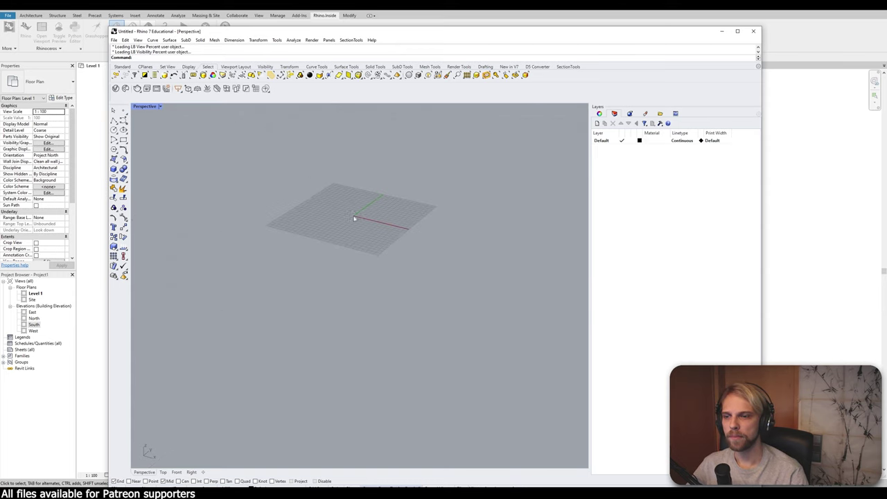
shift+right_drag(374, 190, 381, 226)
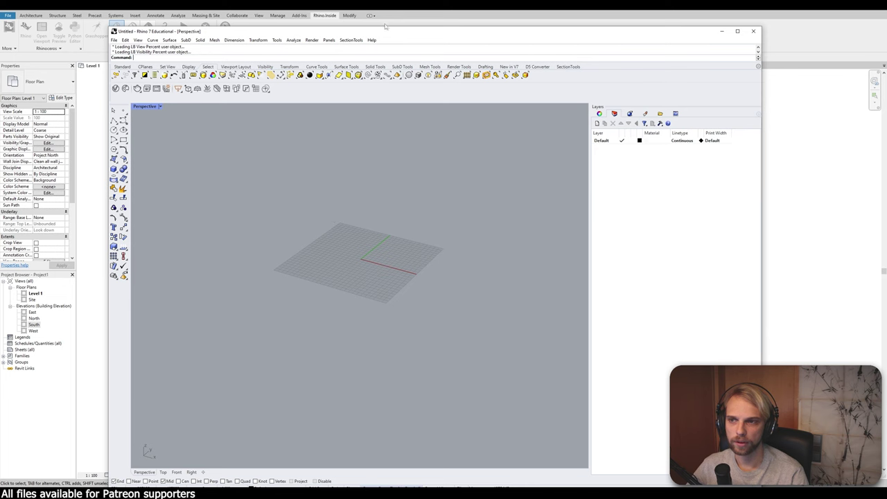
drag(385, 28, 363, 70)
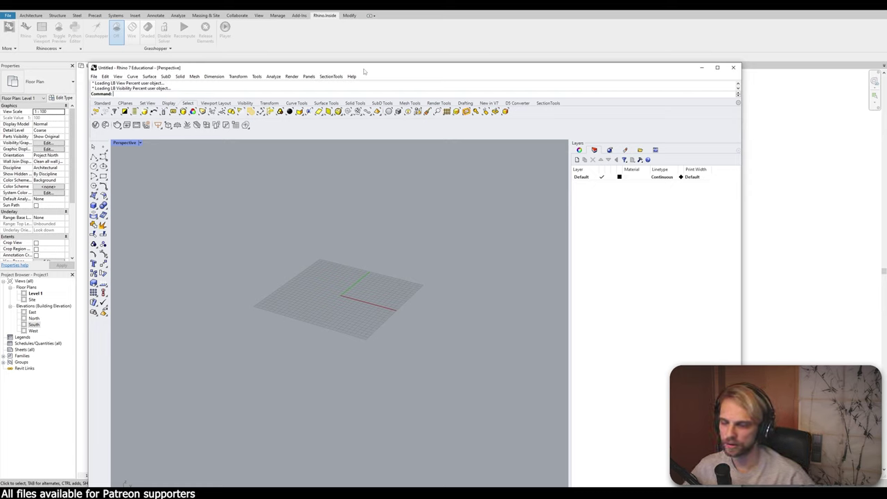
right_drag(398, 273, 403, 278)
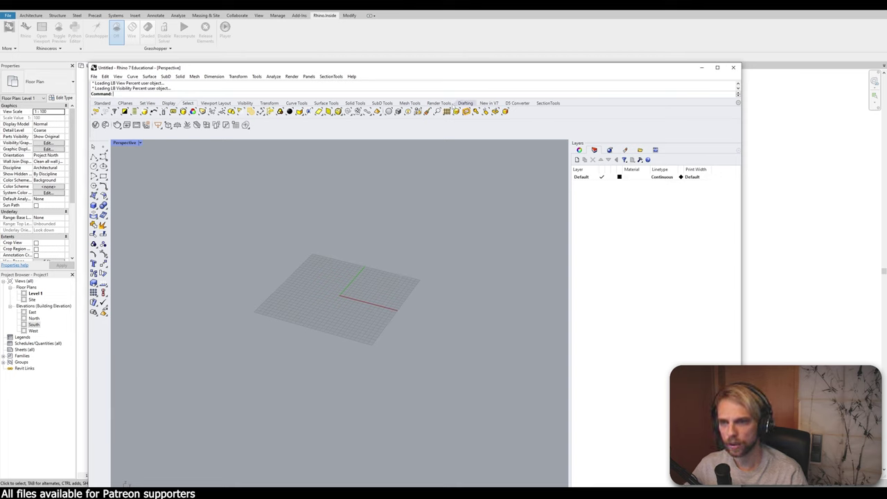
Step: Bring up the SubD modelling tools in Rhino and move its window to show the whole viewport
click(410, 103)
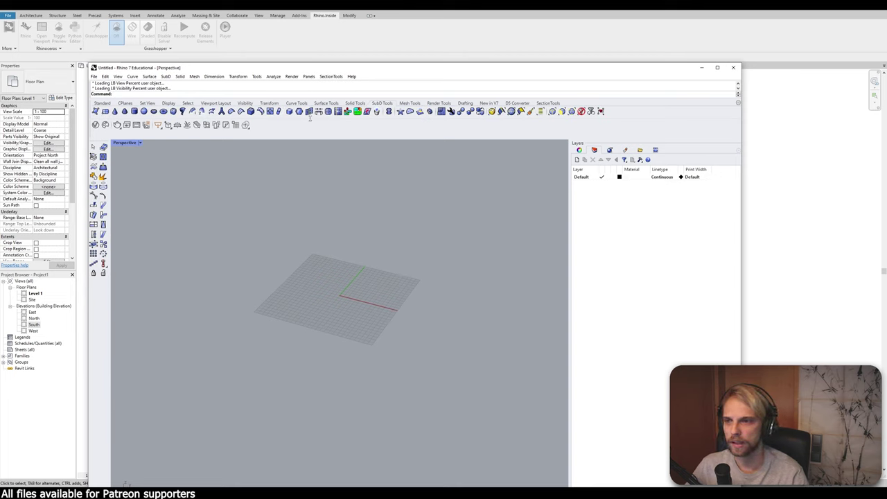
click(328, 104)
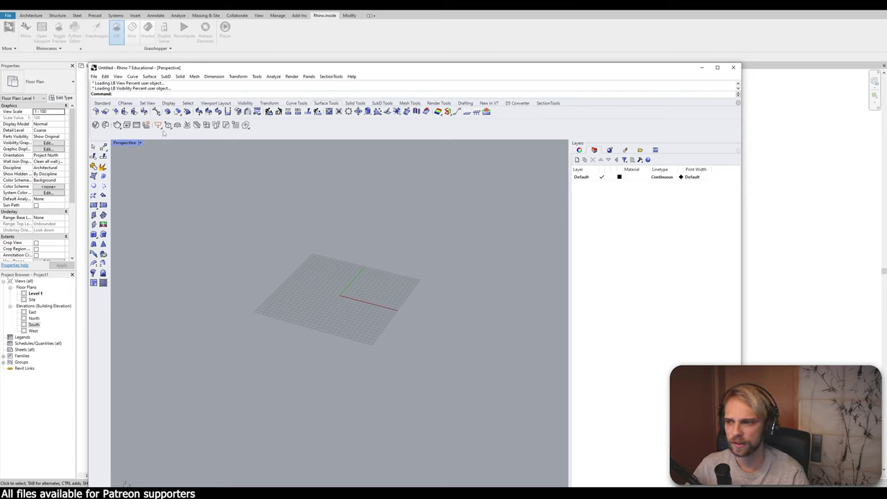
click(465, 104)
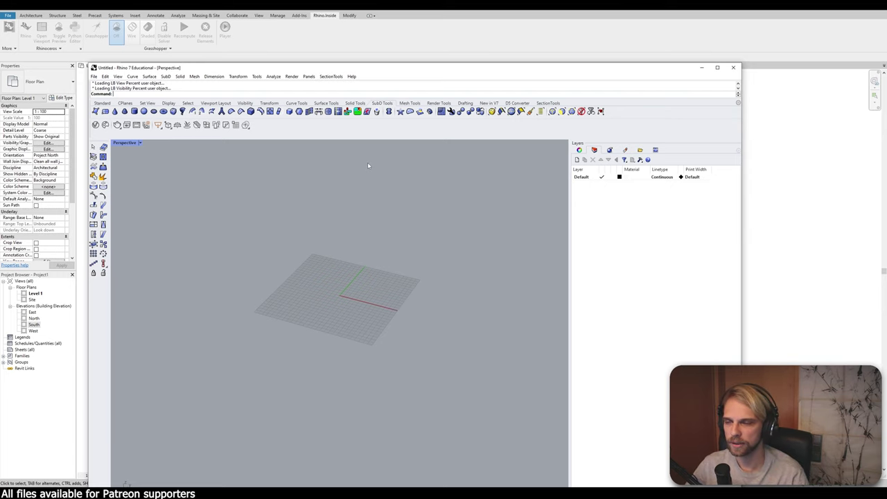
drag(381, 71, 444, 35)
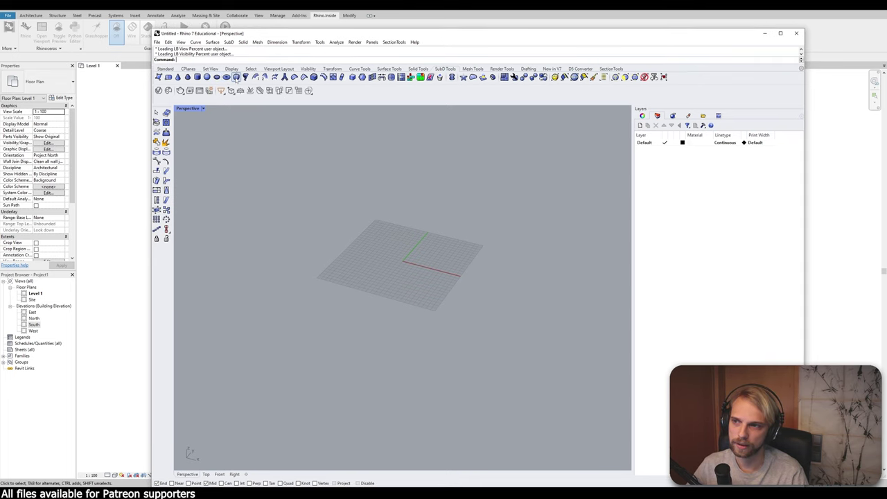
Step: Create a SubD box from the origin with X, Y and Z counts of 2, setting its base and height freehand
click(236, 77)
click(402, 261)
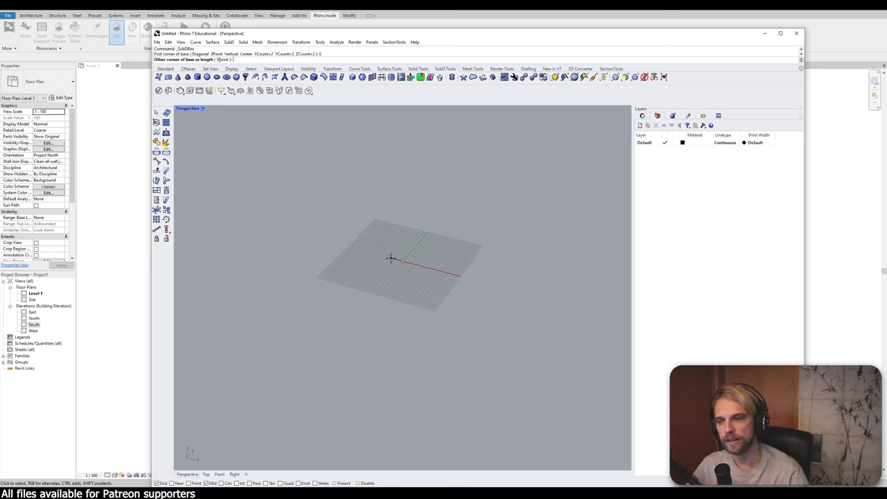
click(546, 240)
click(559, 165)
shift+right_drag(542, 213, 469, 245)
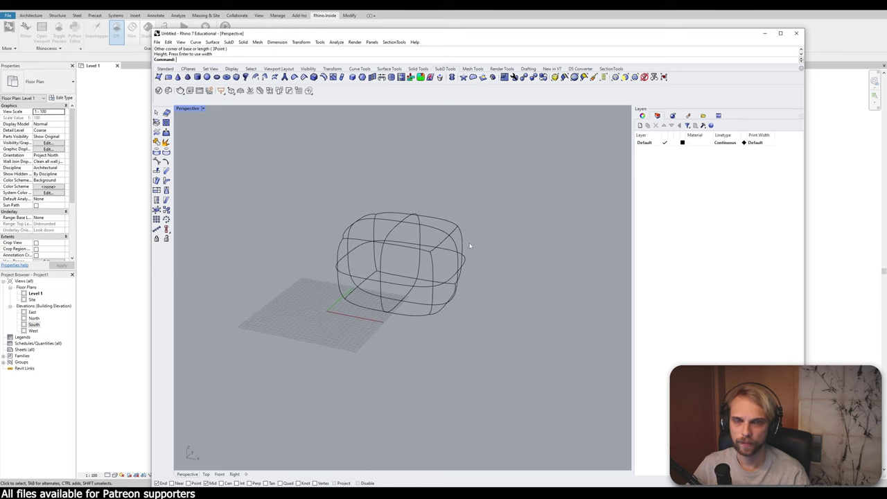
Step: Change the SubD box's display from smooth to flat and set the Perspective viewport to Shaded
key(Tab)
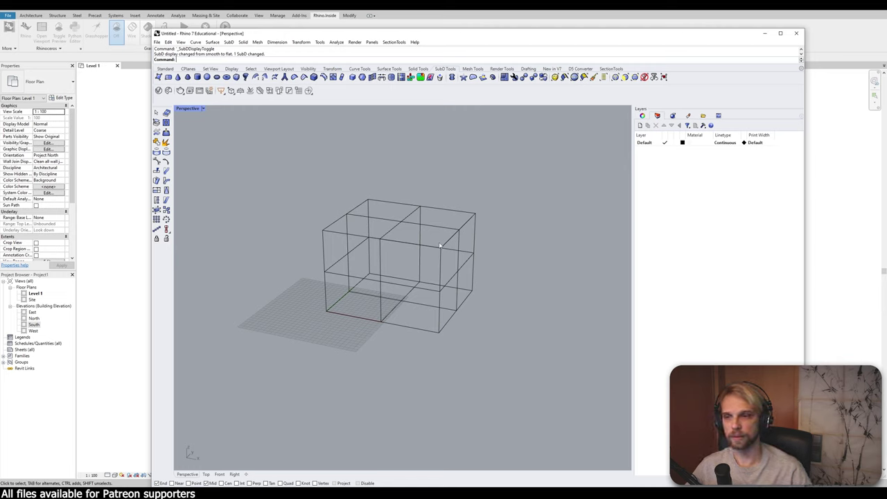
click(191, 110)
click(203, 137)
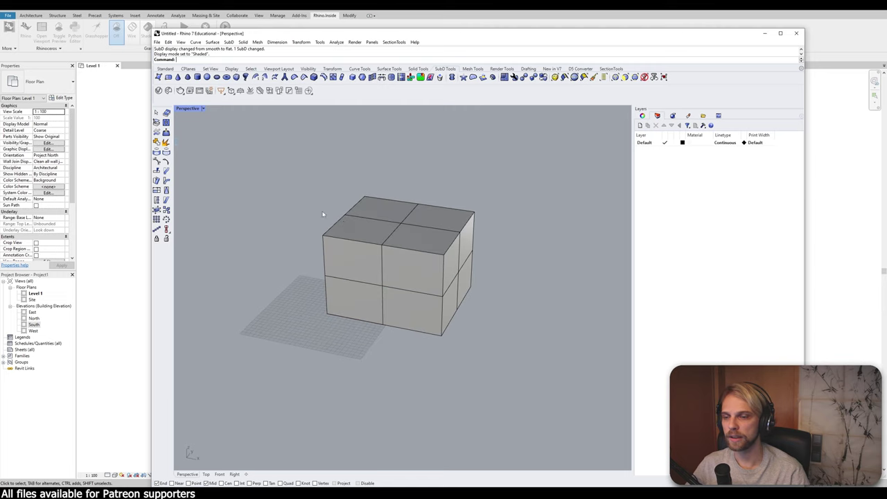
Step: Select individual top faces of the SubD box as sub-objects, then clear the selection
scroll(322, 212, up, 2)
ctrl+shift+click(379, 203)
ctrl+shift+click(366, 232)
ctrl+shift+click(450, 243)
ctrl+shift+click(463, 219)
right_drag(447, 266, 438, 234)
click(498, 248)
right_drag(498, 248, 496, 245)
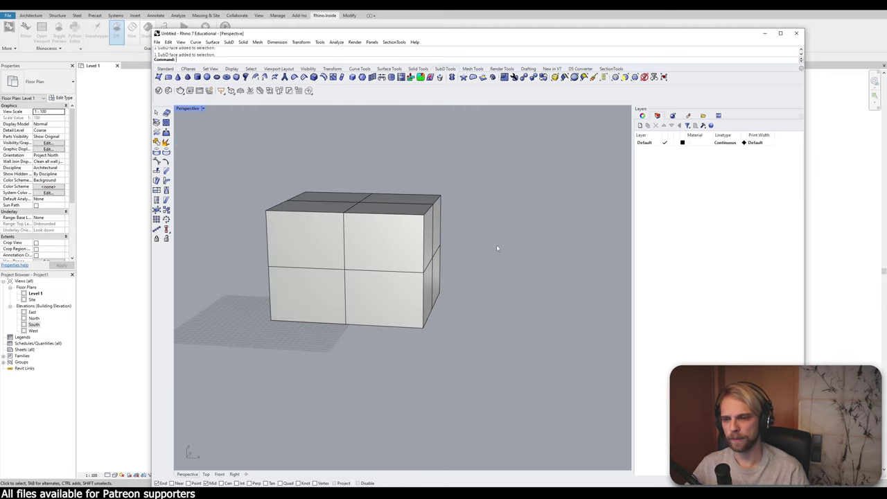
Step: Delete the horizontal edge loop running around the middle of the SubD box's sides
ctrl+shift+double_click(394, 271)
key(Delete)
right_drag(331, 220, 324, 241)
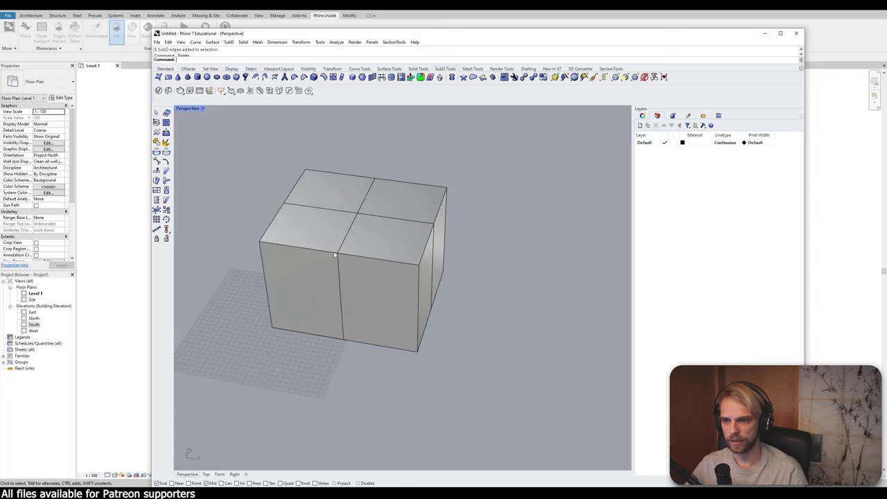
Step: Select the four top faces of the SubD box and move them sideways together so the box slants
ctrl+shift+click(325, 241)
ctrl+shift+click(400, 246)
ctrl+shift+click(398, 200)
ctrl+shift+click(319, 183)
drag(367, 220, 472, 227)
scroll(460, 323, up, 5)
scroll(461, 323, down, 5)
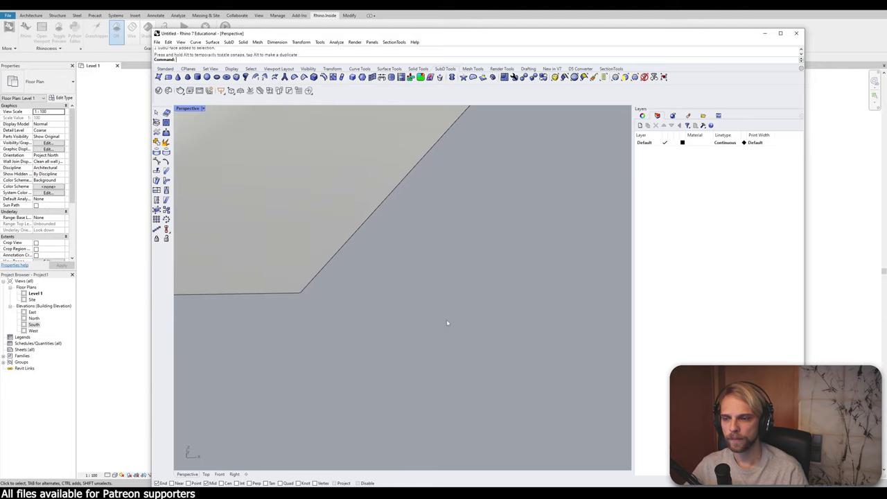
Step: Extrude one face of the slanted side outward by a short distance freehand, and clear the selection
right_drag(447, 321, 414, 305)
ctrl+shift+click(388, 255)
right_drag(388, 254, 352, 256)
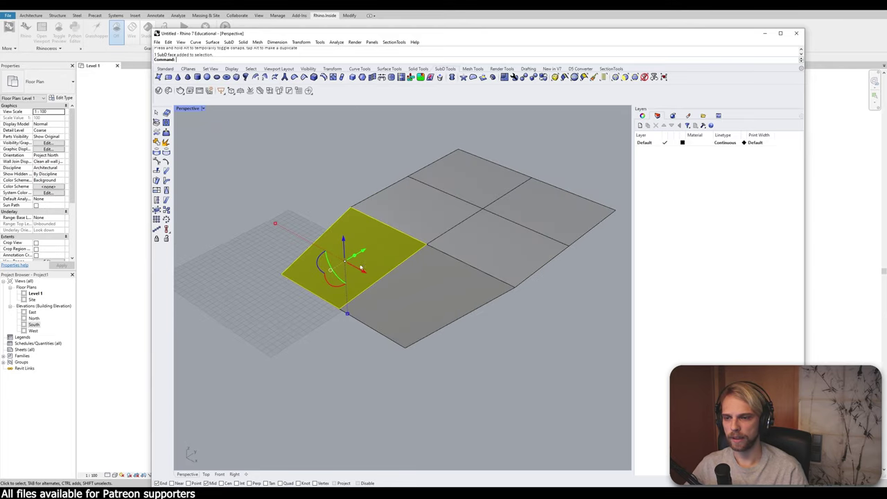
scroll(352, 256, up, 2)
drag(350, 254, 321, 271)
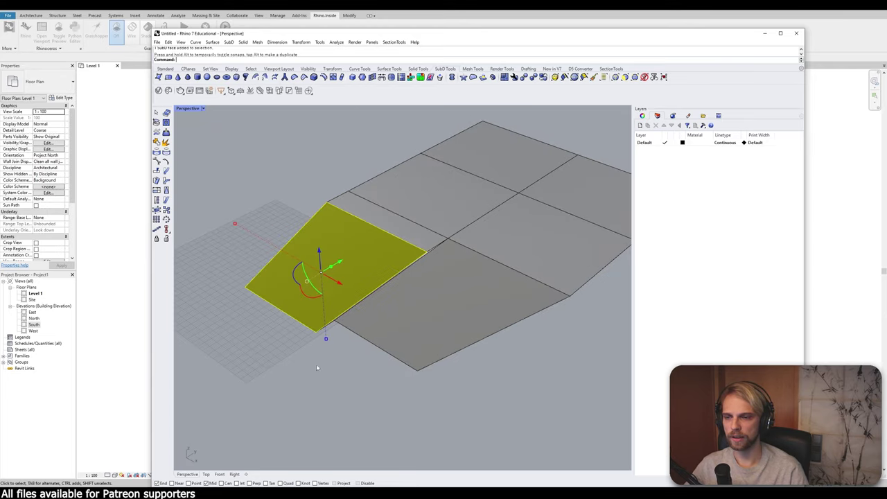
click(316, 364)
Step: Select the narrow underside face of the extruded part as a sub-object
right_drag(316, 364, 440, 269)
scroll(438, 263, up, 2)
ctrl+shift+click(439, 256)
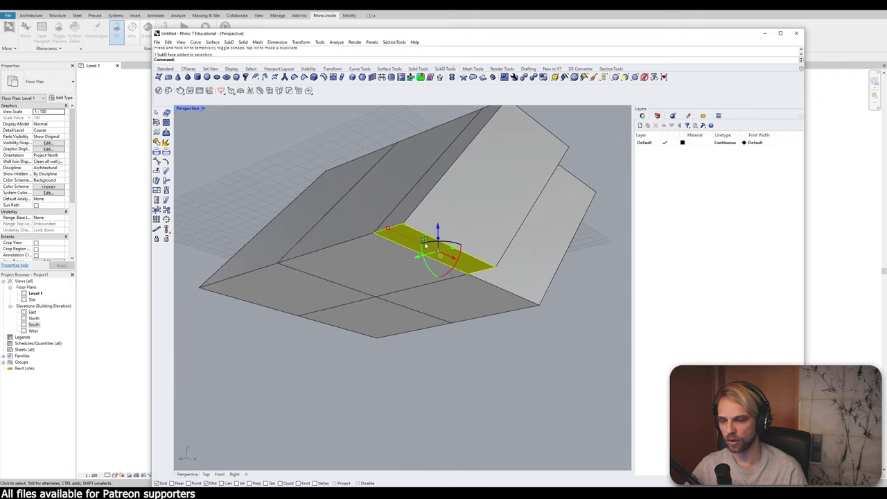
mouse_move(424, 239)
right_down()
mouse_move(395, 244)
mouse_move(392, 261)
mouse_move(418, 242)
right_up()
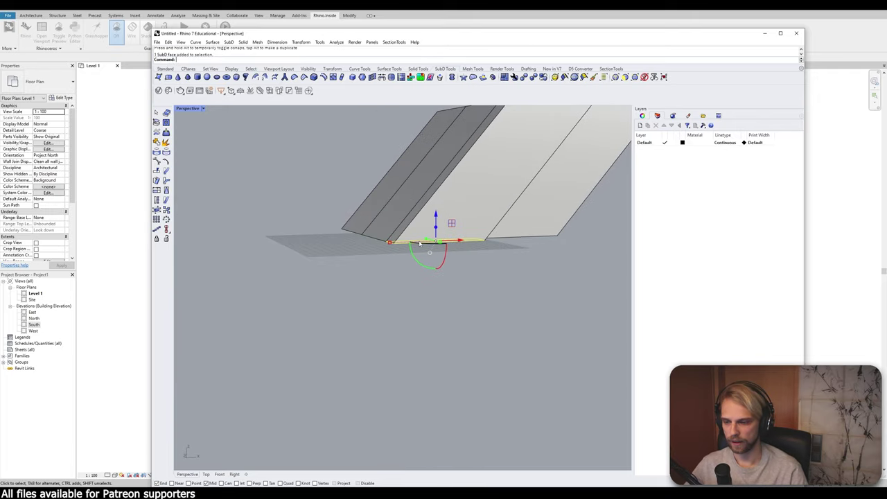
text(Copy)
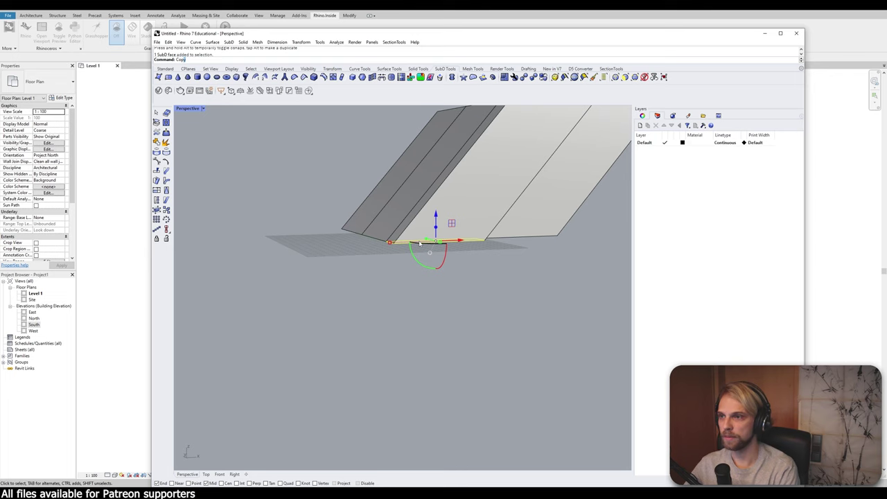
key(Return)
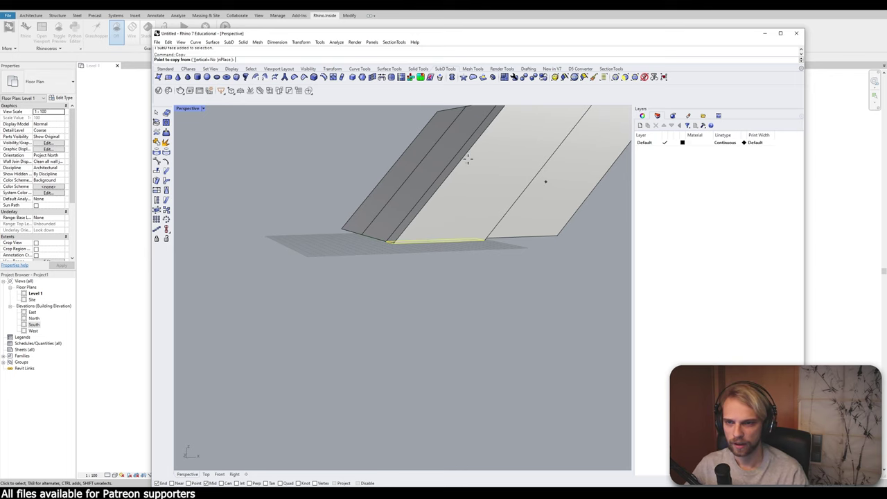
right_drag(466, 158, 467, 163)
scroll(494, 133, up, 3)
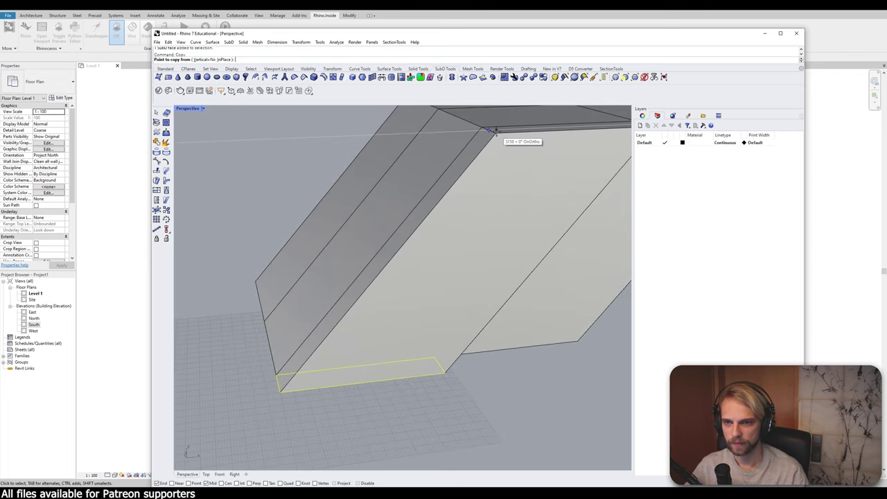
click(495, 131)
key(Escape)
Step: Enable the Vertex snap and copy the selected narrow face from the extrusion's upper corner vertex to its lower corner vertex
key(Return)
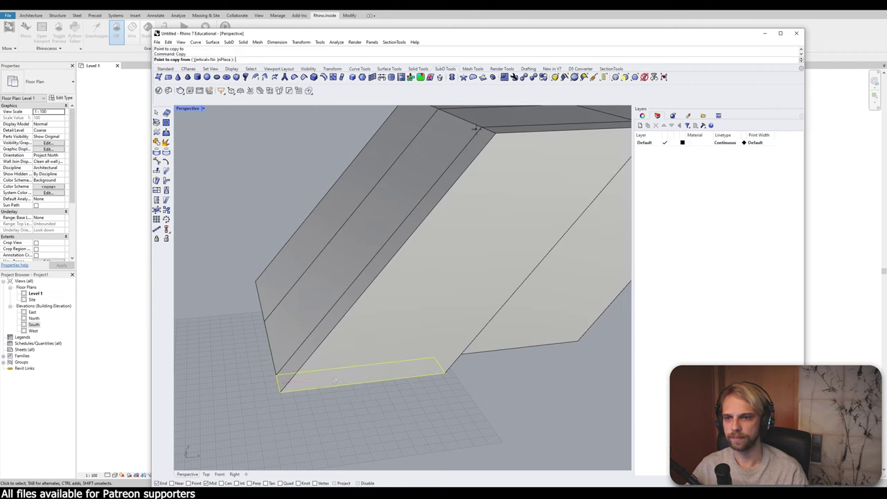
click(316, 483)
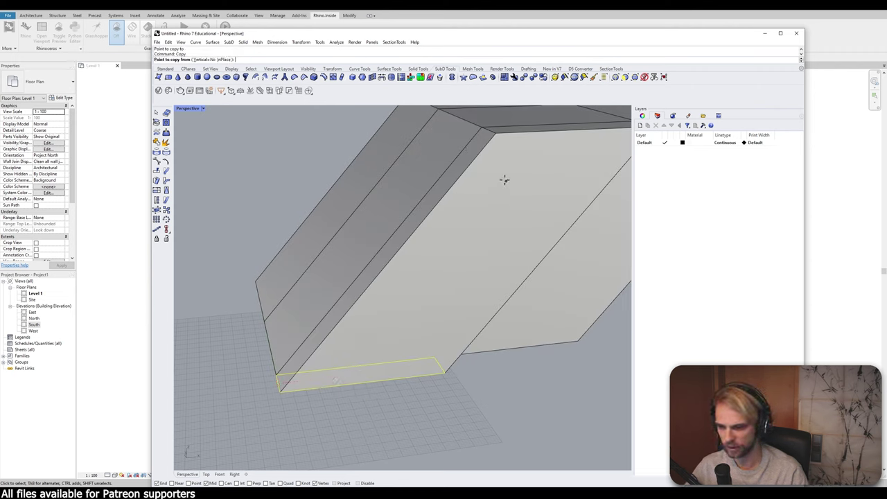
click(496, 134)
click(279, 392)
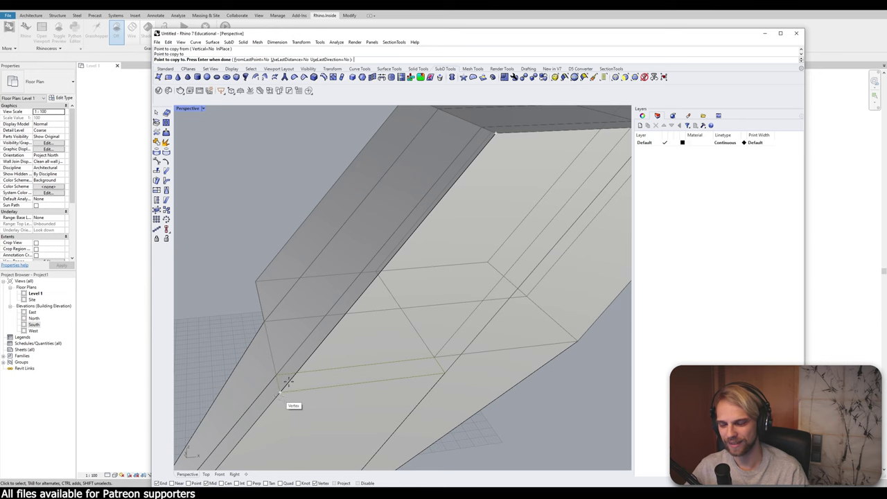
scroll(335, 323, down, 8)
key(Return)
Step: Delete the narrow underside face of the extruded part, leaving an opening in the SubD
scroll(316, 352, up, 3)
right_drag(316, 350, 372, 269)
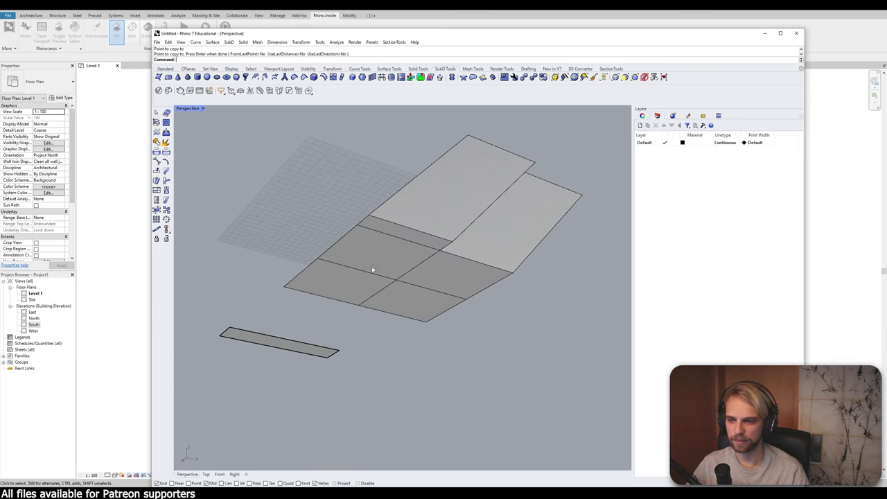
ctrl+shift+click(396, 232)
key(Delete)
Step: Bridge the edge loop of the opening to the boundary edges of the copied face with the default options
ctrl+shift+double_click(402, 226)
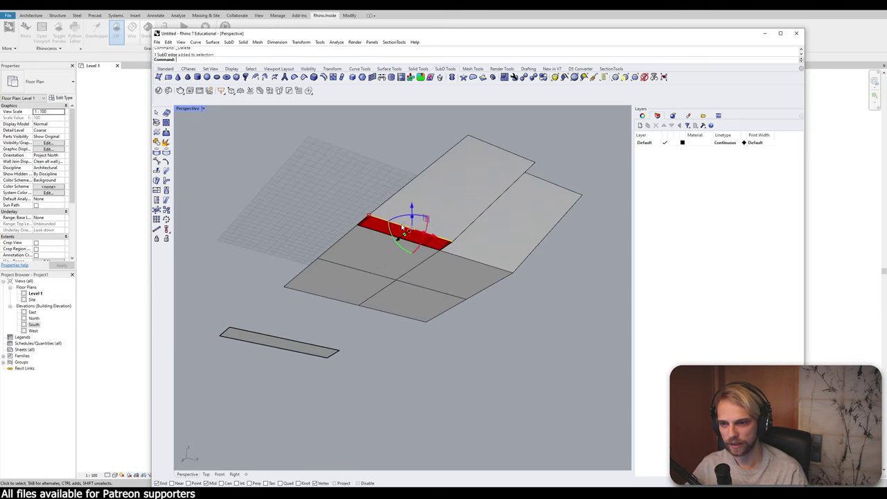
mouse_move(331, 345)
right_down()
mouse_move(297, 387)
mouse_move(318, 342)
right_up()
shift+click(322, 327)
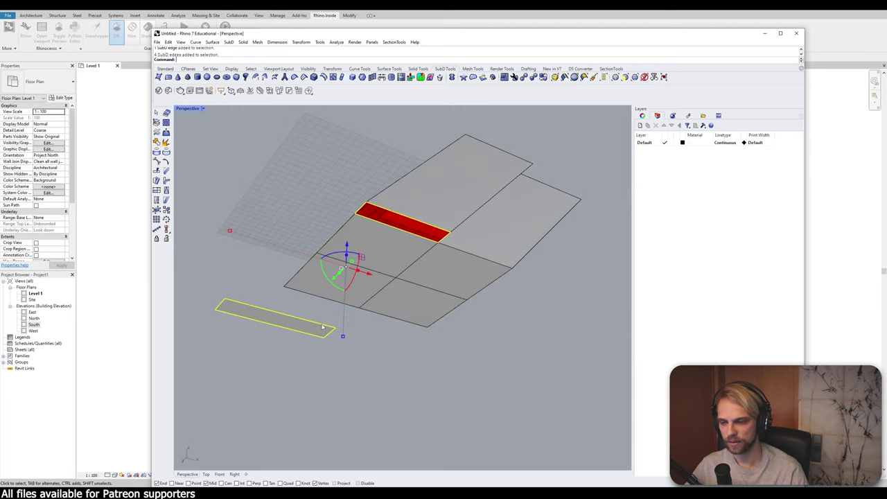
text(Bridge)
key(Return)
key(Return)
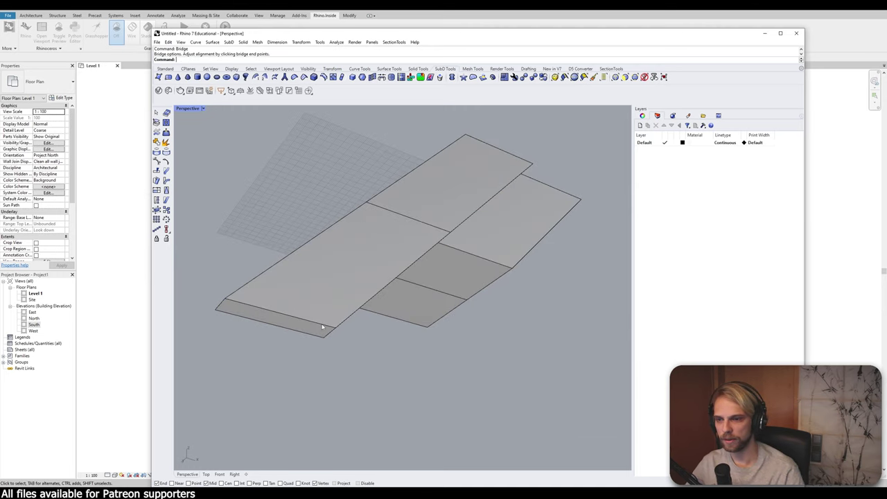
Step: Preview the bridged SubD in smooth display and return it to flat display
right_drag(324, 326, 345, 259)
key(Tab)
key(Tab)
Step: Select the two upper edges along the overhanging end of the SubD and compare its smooth and flat display
right_drag(538, 196, 511, 203)
scroll(510, 202, up, 1)
ctrl+shift+click(531, 201)
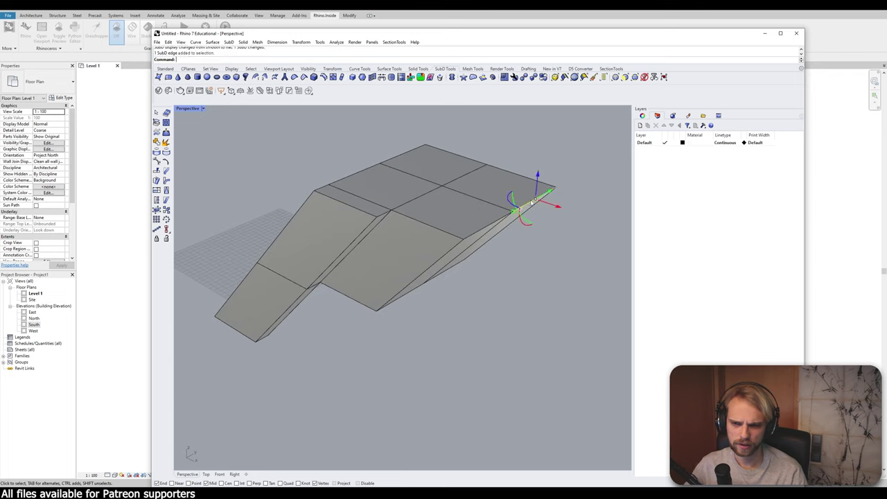
ctrl+shift+click(475, 236)
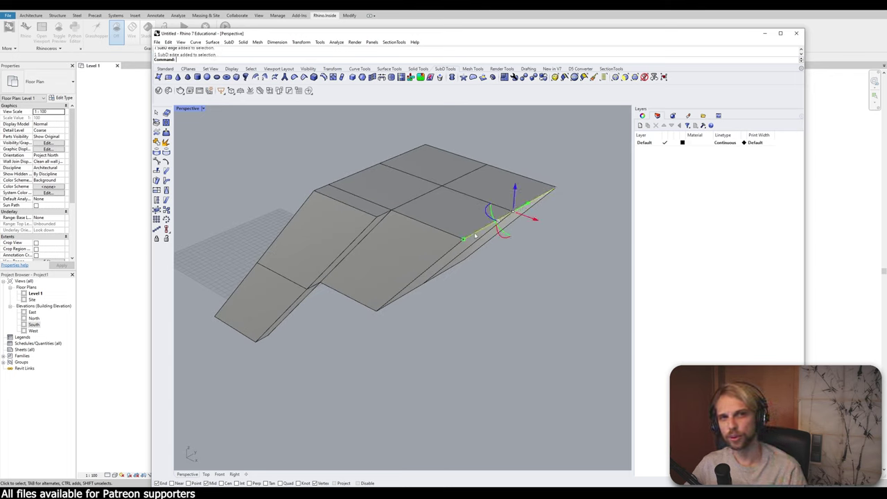
key(Tab)
key(Tab)
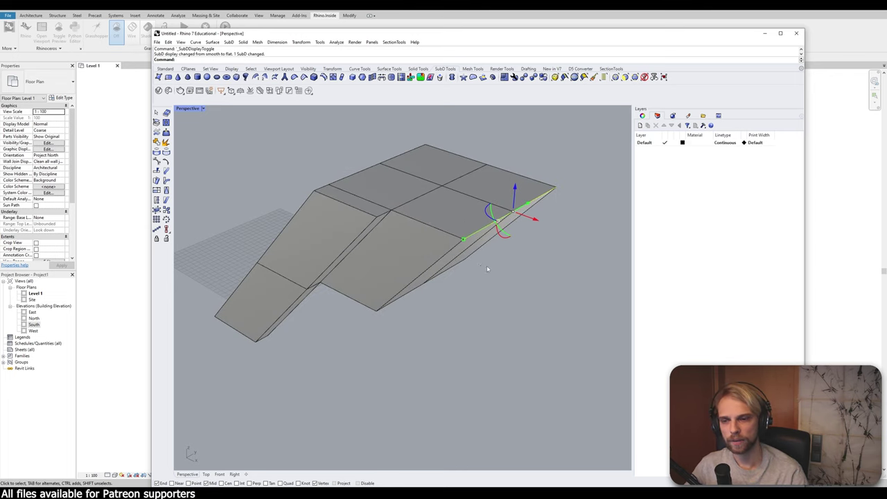
right_drag(486, 265, 477, 248)
scroll(477, 248, up, 5)
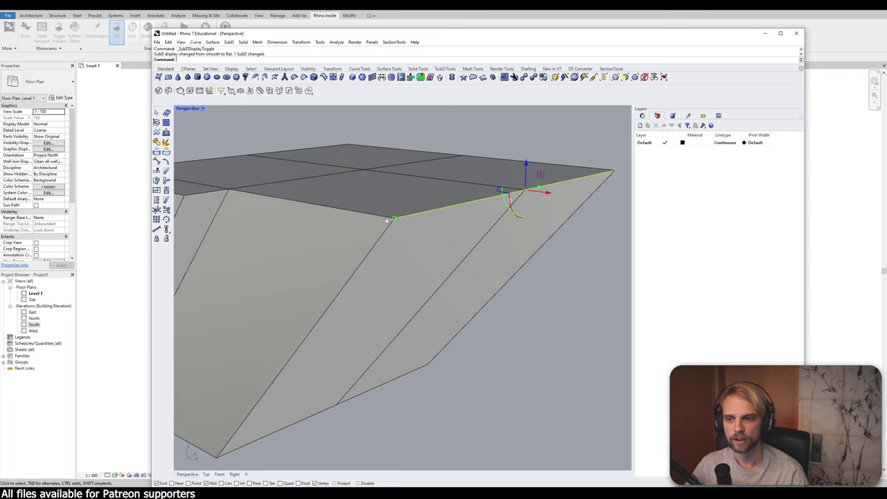
scroll(424, 210, down, 5)
key(Tab)
key(Tab)
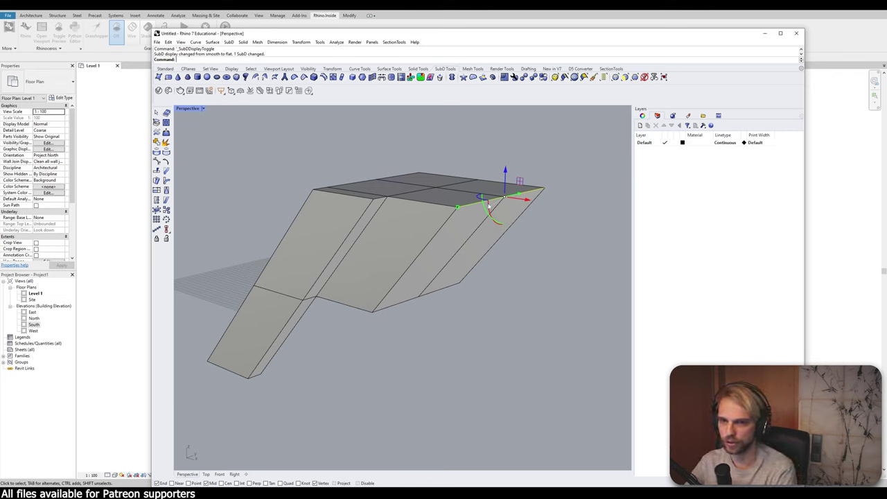
Step: Bevel the two selected upper edges with 1 segment, setting a narrow bevel width freehand
text(bevel)
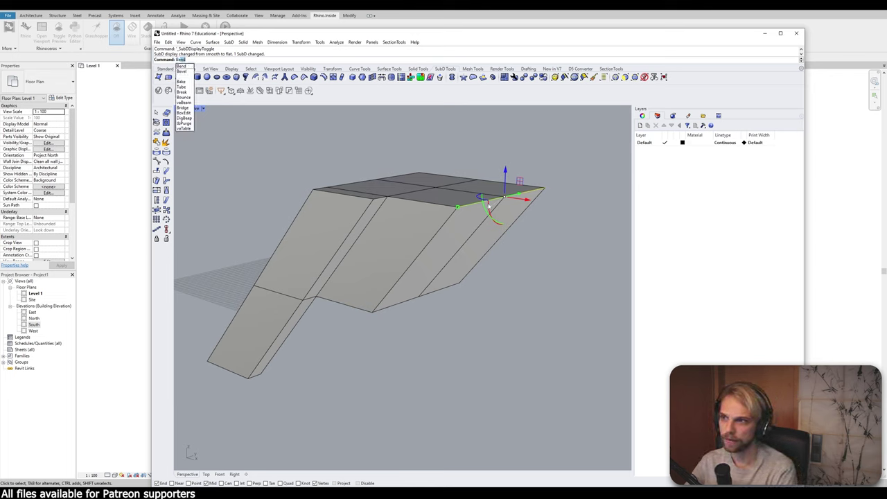
key(Return)
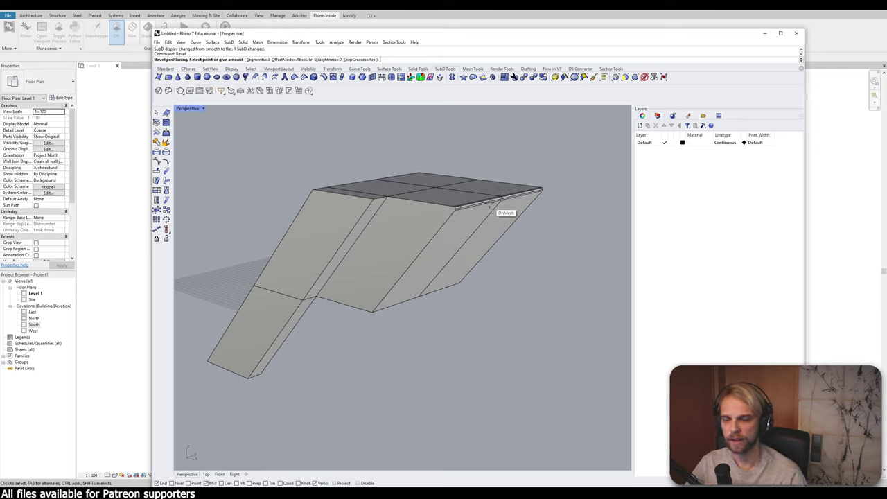
click(249, 59)
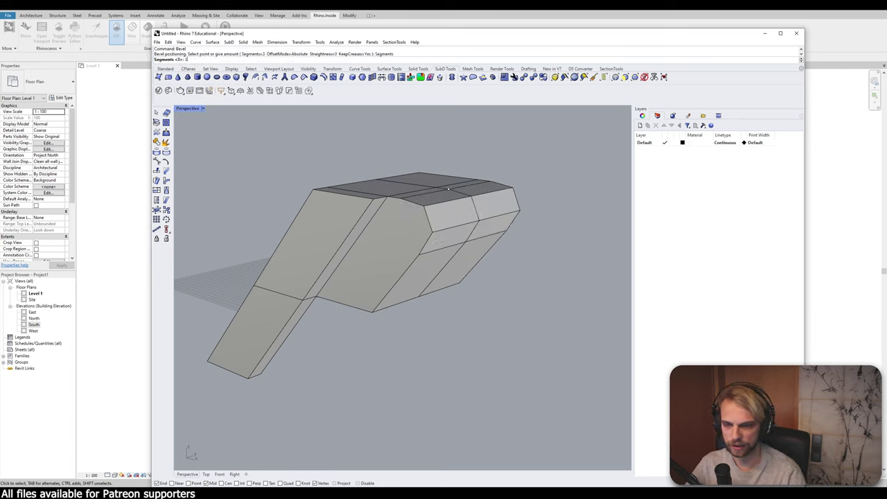
text(1)
key(Return)
scroll(437, 208, up, 5)
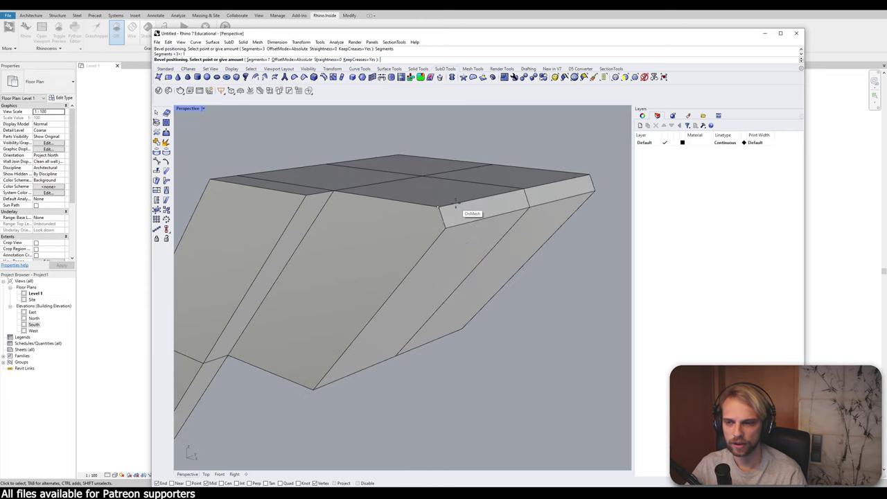
click(450, 222)
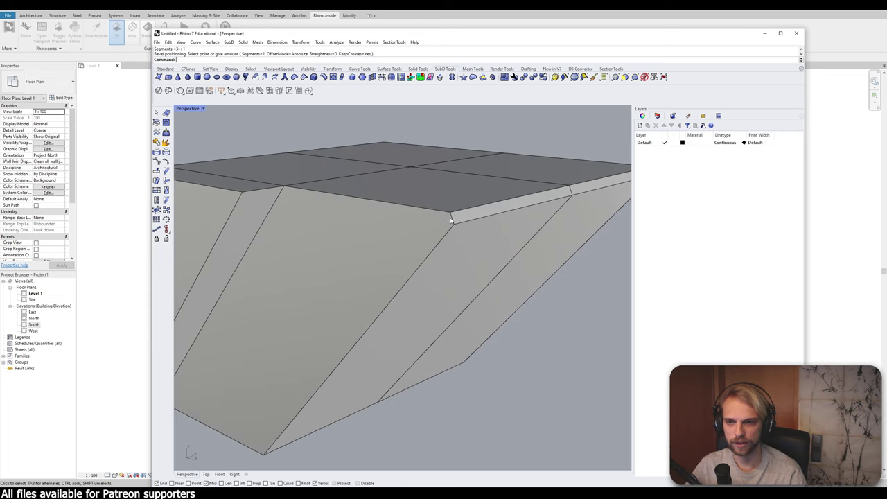
Step: Show the SubD in smooth display and examine the beveled edge from both sides
scroll(471, 273, down, 5)
key(Tab)
scroll(473, 267, up, 8)
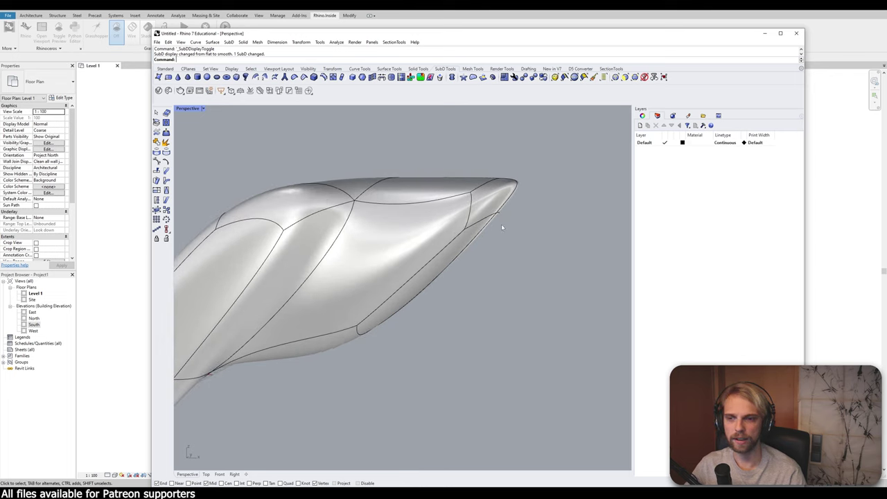
right_drag(501, 226, 328, 229)
scroll(416, 222, down, 4)
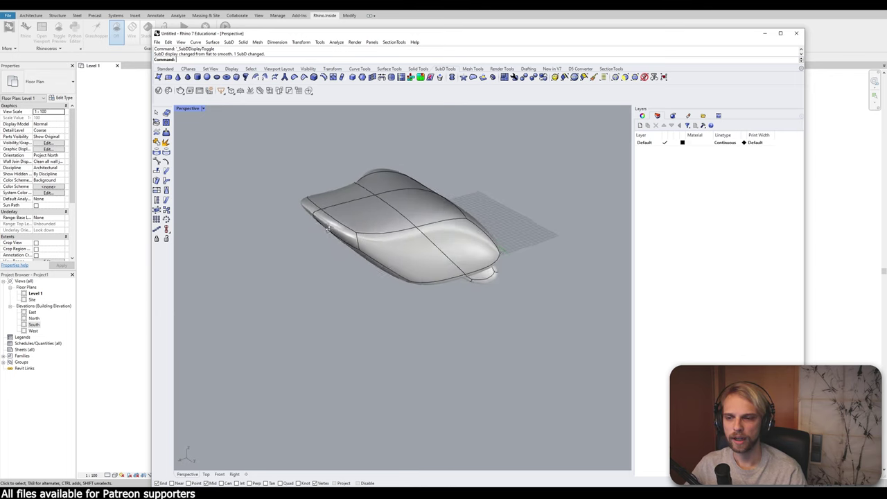
Step: Select one side face of the SubD and extrude it outward freehand into a long arm, in smooth display
key(Tab)
ctrl+shift+click(425, 261)
key(Tab)
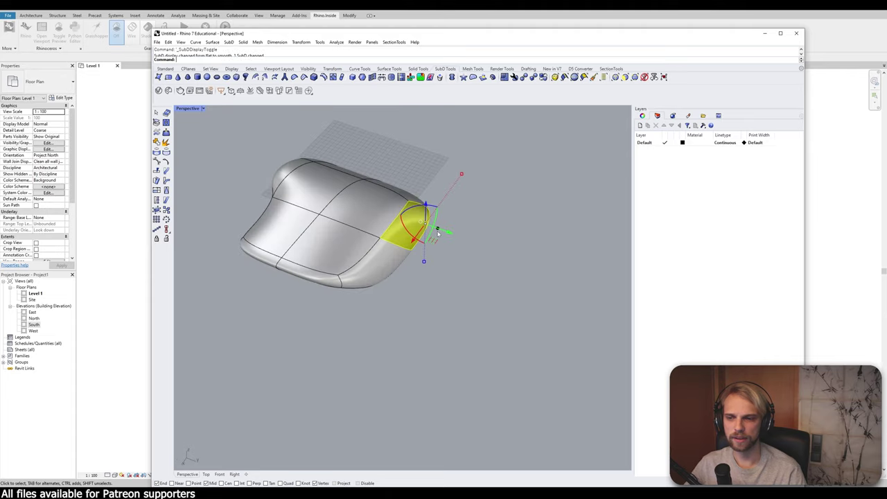
drag(441, 231, 524, 277)
click(511, 302)
right_drag(512, 302, 483, 270)
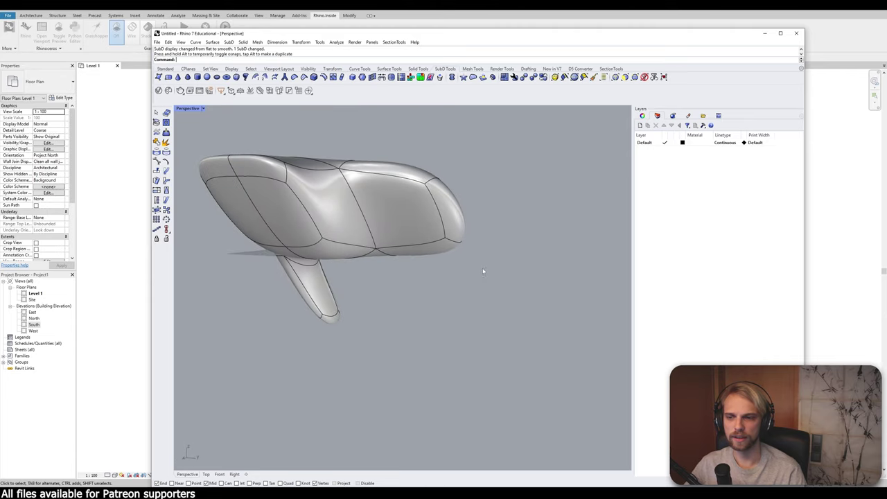
Step: Switch the SubD to flat display and extrude one of its top faces upward freehand
mouse_move(424, 211)
right_down()
mouse_move(410, 216)
mouse_move(414, 223)
right_up()
key(Tab)
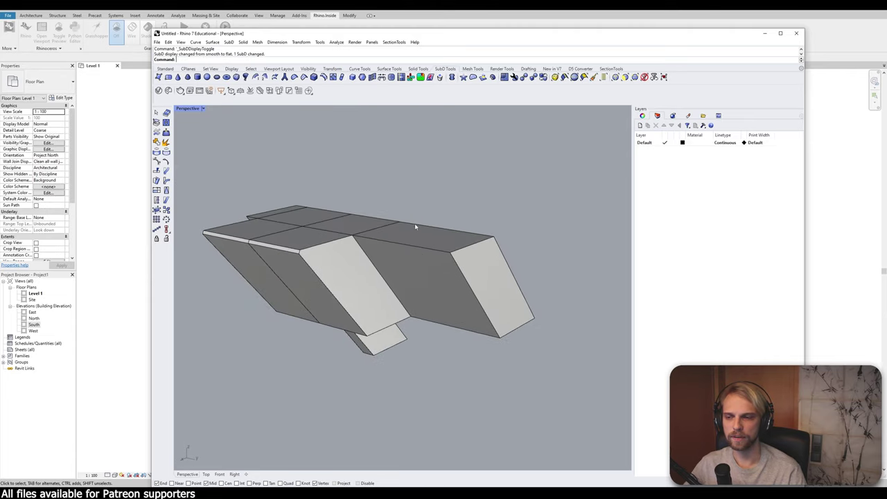
click(414, 224)
key(Escape)
ctrl+shift+click(406, 234)
drag(422, 225, 422, 128)
click(557, 199)
Step: Show the SubD in smooth display and examine the overall shape from several angles
right_drag(557, 199, 467, 235)
scroll(388, 215, down, 7)
right_drag(361, 240, 457, 262)
key(Tab)
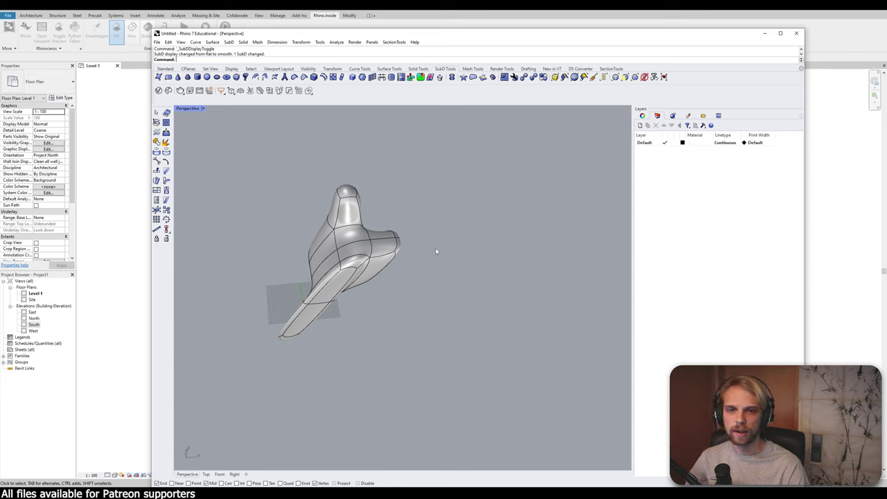
right_drag(435, 249, 372, 243)
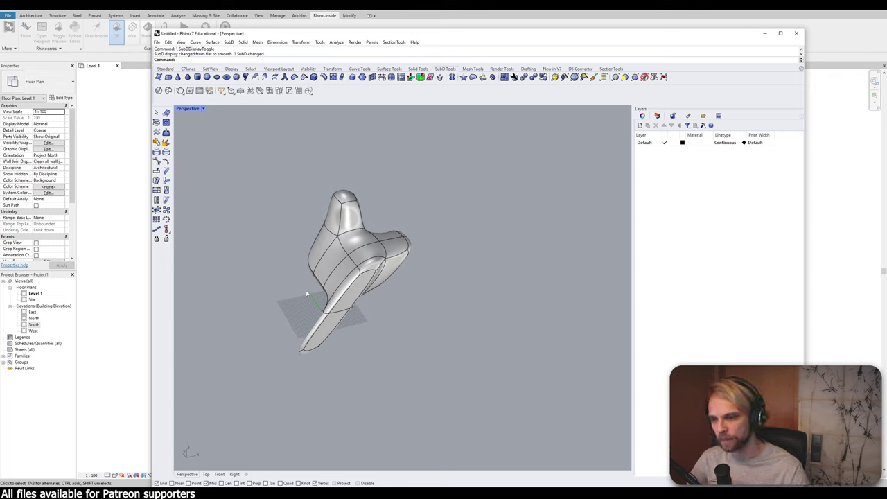
shift+right_drag(306, 271, 350, 247)
scroll(351, 248, up, 5)
click(379, 249)
click(313, 254)
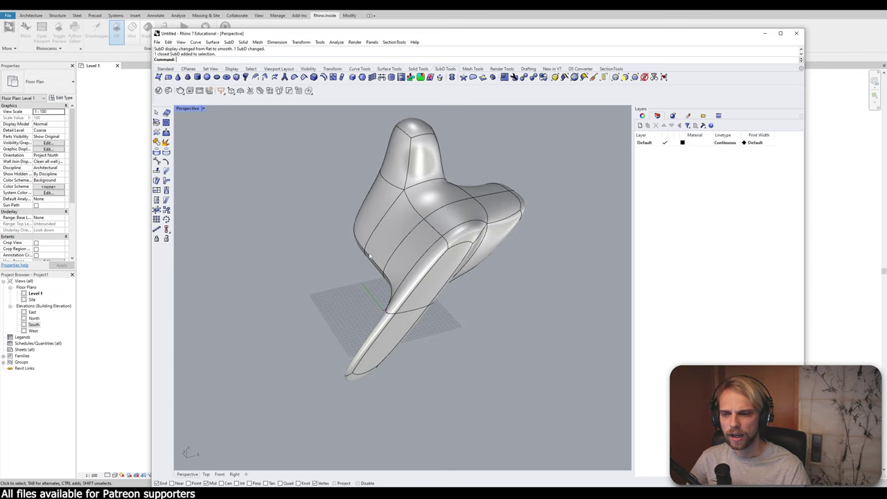
right_drag(277, 242, 296, 246)
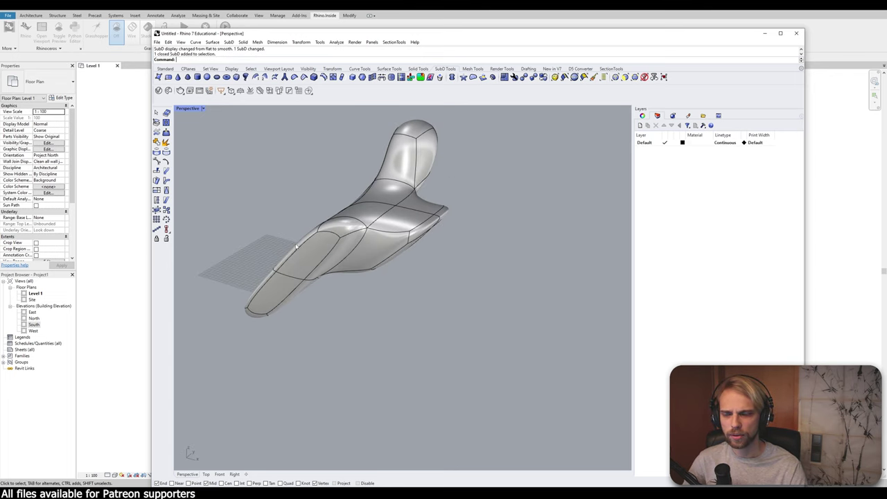
Step: Create a bounding box around the whole SubD shape
click(329, 240)
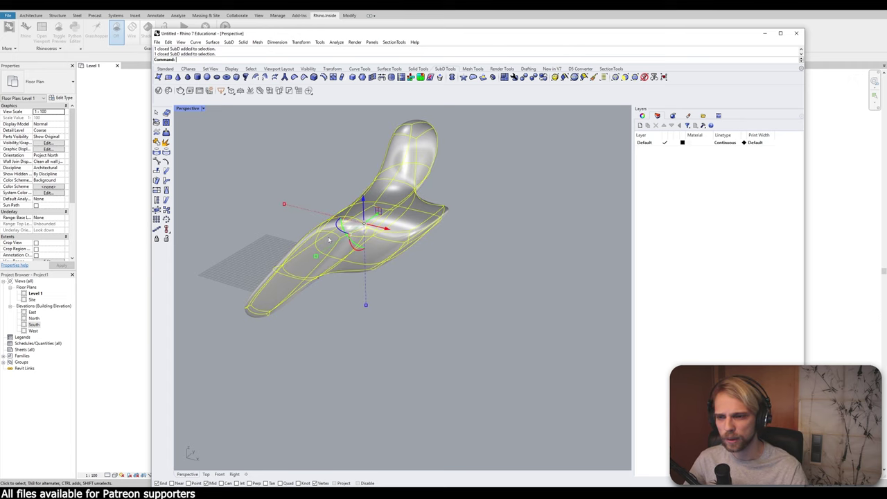
text(BoundingBox)
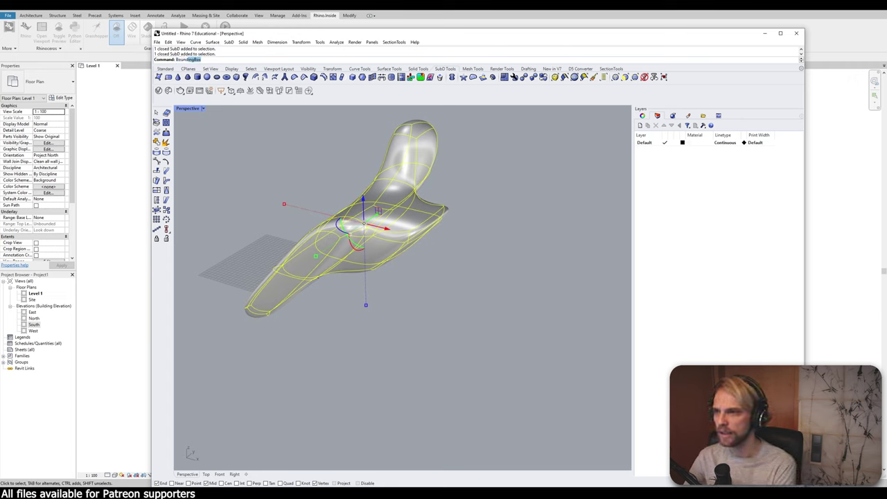
key(Return)
key(Return)
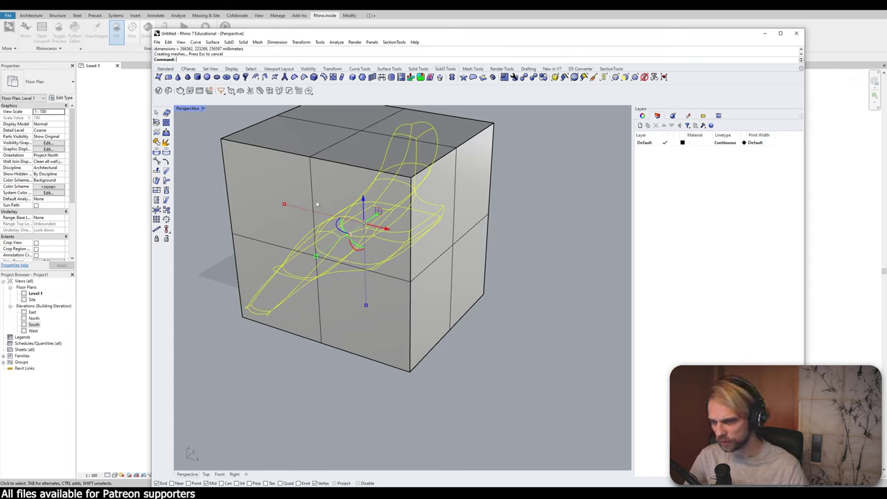
Step: Scale the SubD and its bounding box together from a lower box corner so the box's adjoining bottom edge is 10000 mm long
click(316, 204)
text(scale)
key(Return)
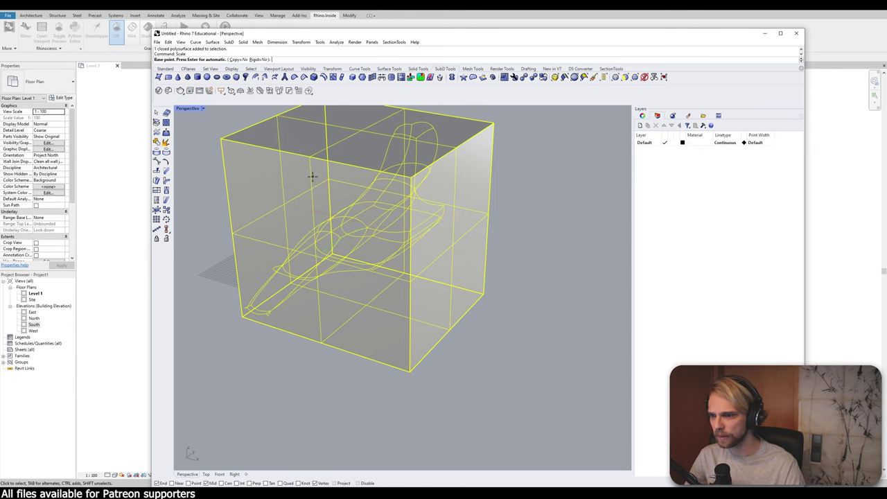
click(242, 316)
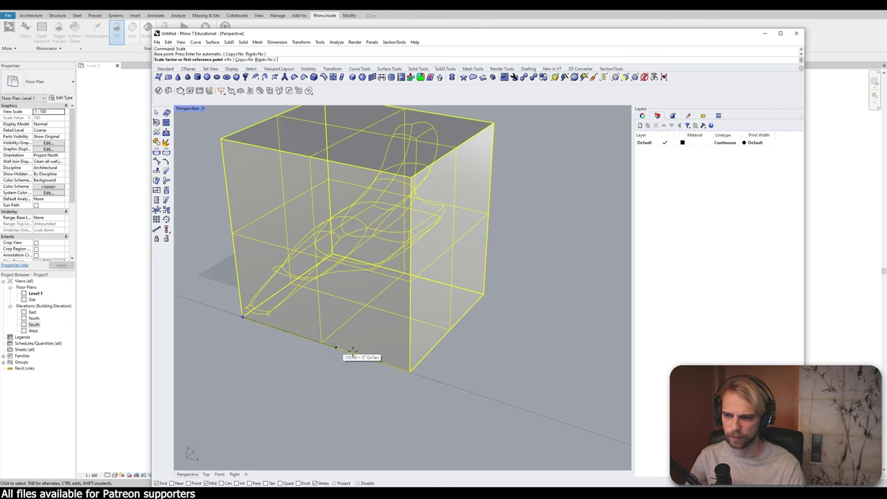
click(408, 372)
text(100)
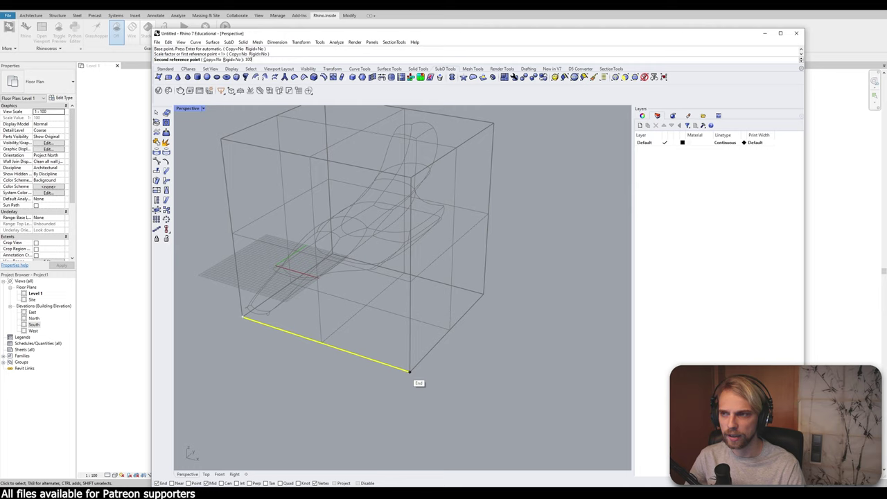
text(00)
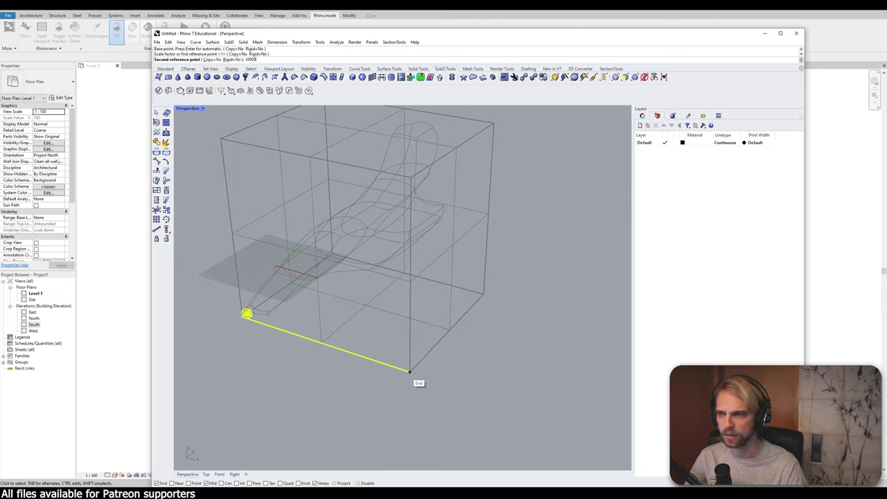
key(Return)
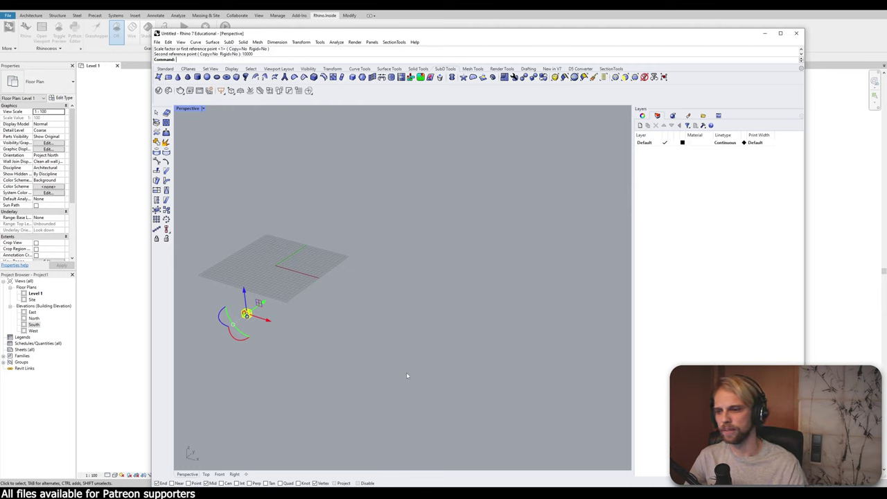
Step: Move the scaled SubD and bounding box from the box's lower corner to the origin at 0
shift+right_drag(296, 330, 411, 329)
right_drag(412, 330, 449, 333)
scroll(448, 322, up, 5)
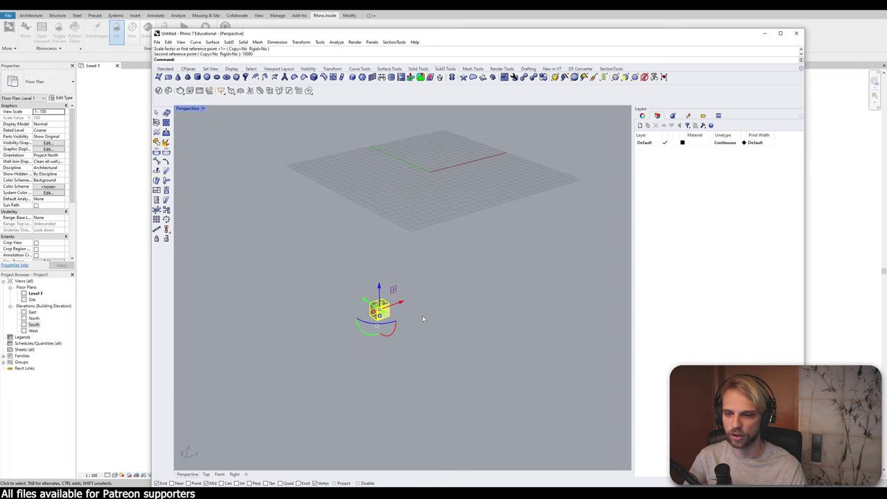
text(m)
key(Return)
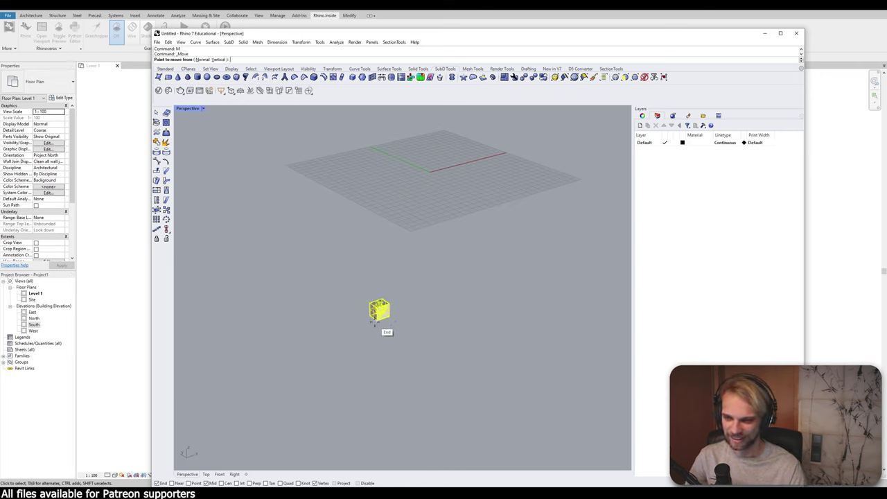
click(374, 322)
text(0)
key(Return)
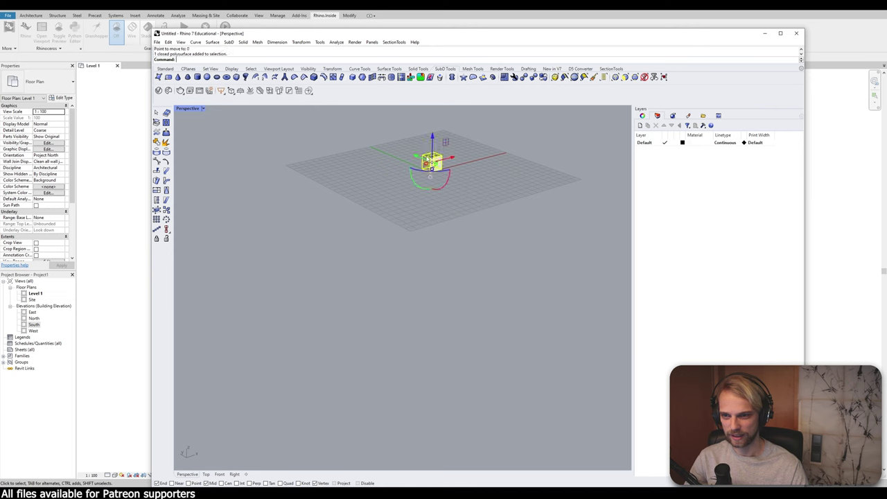
Step: Delete the bounding box, leaving only the SubD in the model
text(zs)
key(Return)
key(Escape)
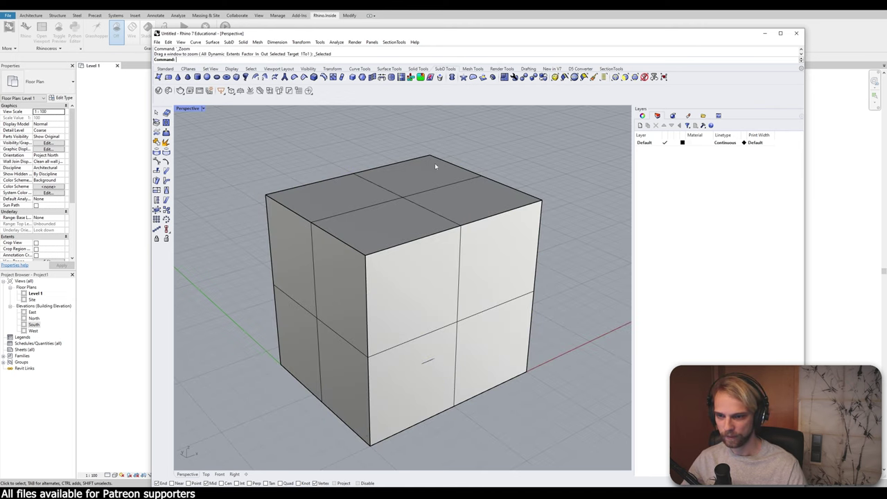
click(411, 190)
right_drag(434, 163, 423, 266)
key(Delete)
scroll(411, 191, down, 8)
scroll(392, 243, up, 7)
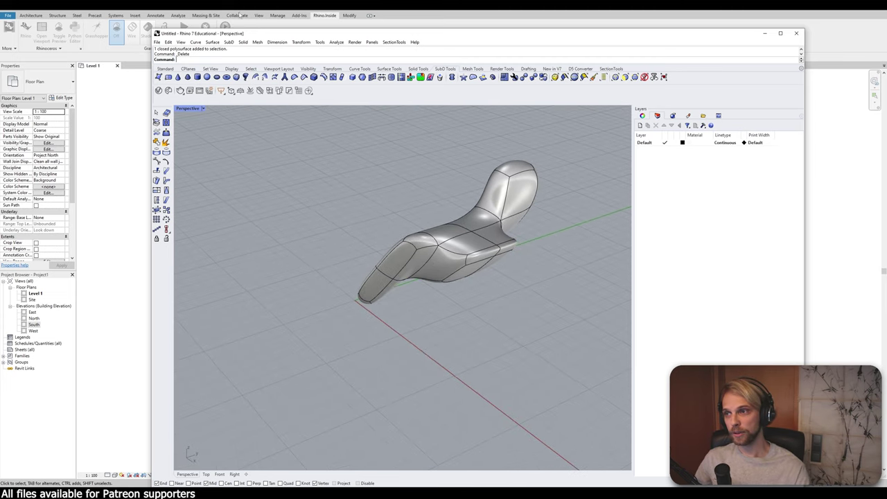
Step: Open Grasshopper from Revit's Rhino.Inside tools and arrange the Rhino window so both are visible side by side
mouse_move(236, 35)
mouse_down()
mouse_move(416, 272)
mouse_move(429, 256)
mouse_move(285, 70)
mouse_move(196, 19)
mouse_move(221, 36)
mouse_up()
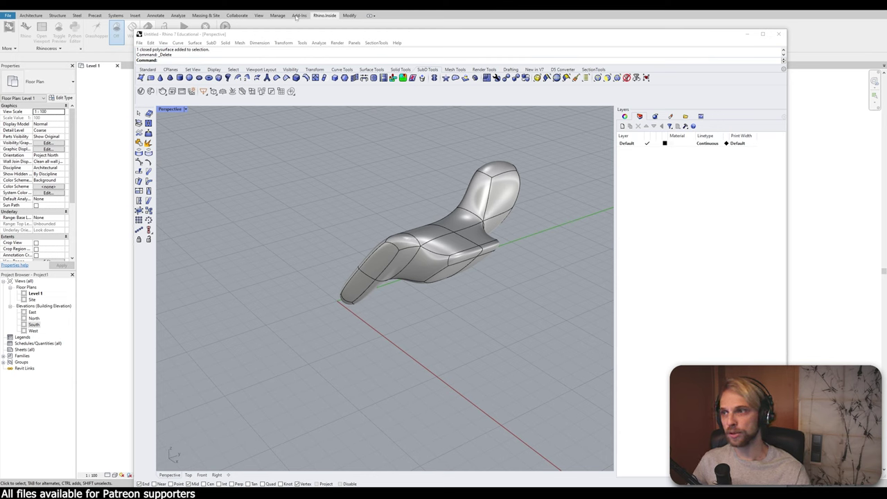
click(635, 152)
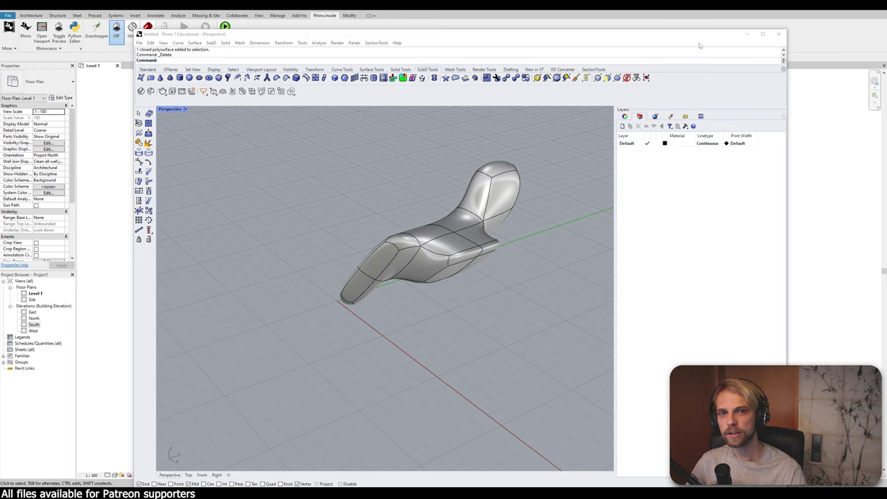
drag(670, 35, 767, 179)
click(396, 50)
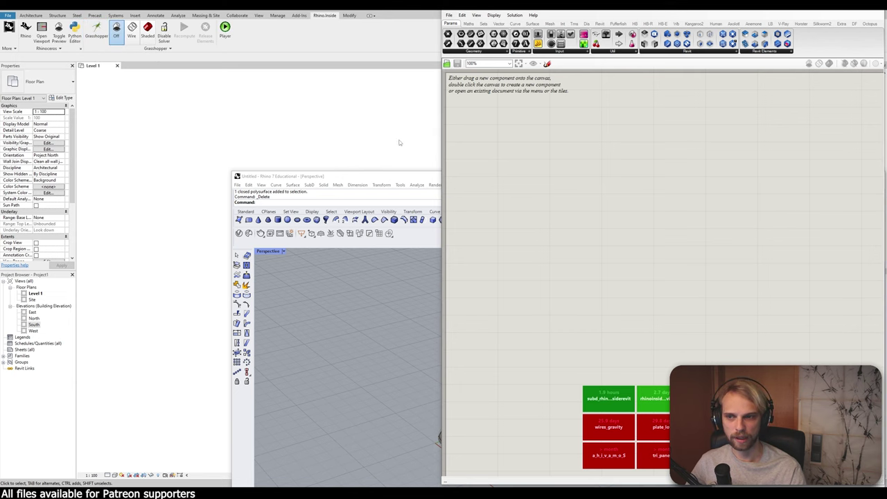
double_click(404, 176)
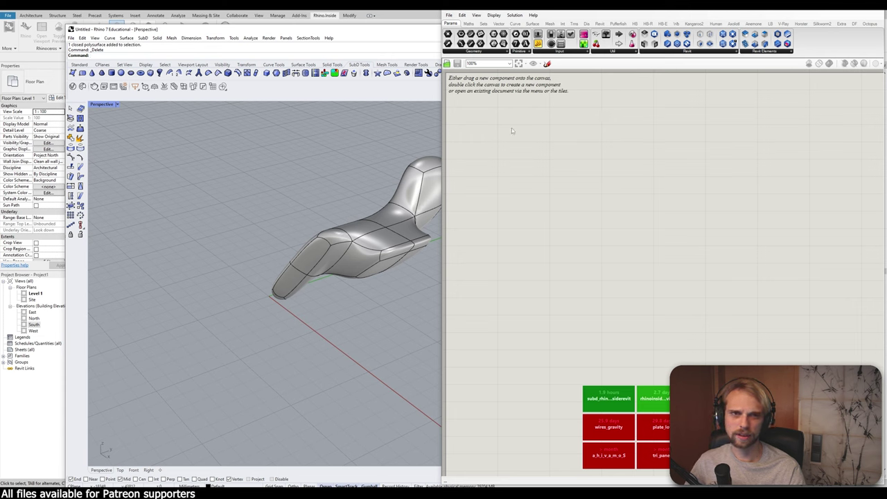
click(522, 149)
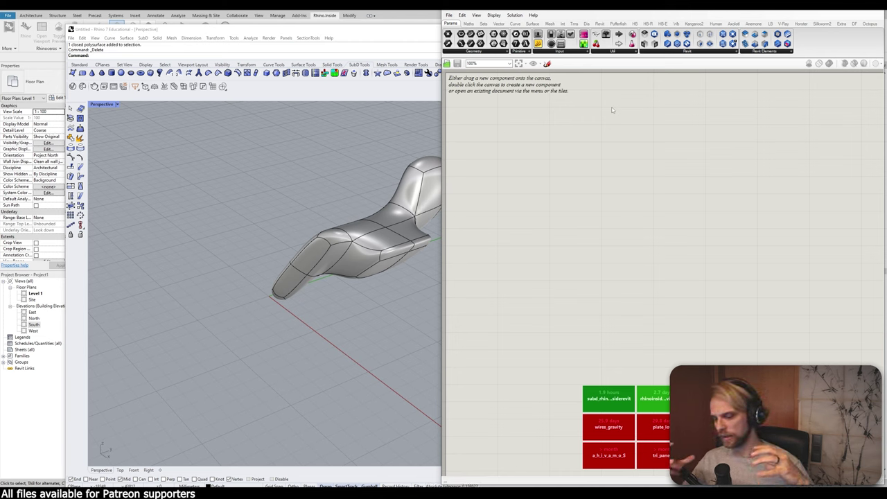
drag(367, 144, 248, 330)
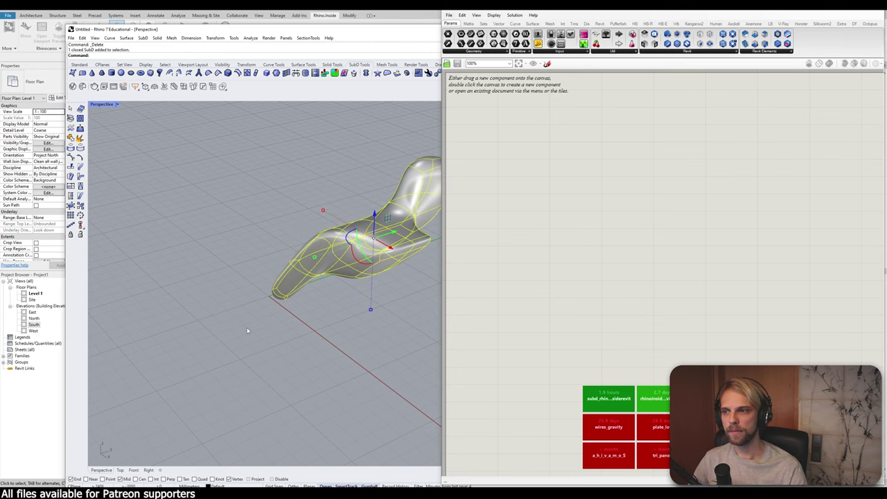
key(Escape)
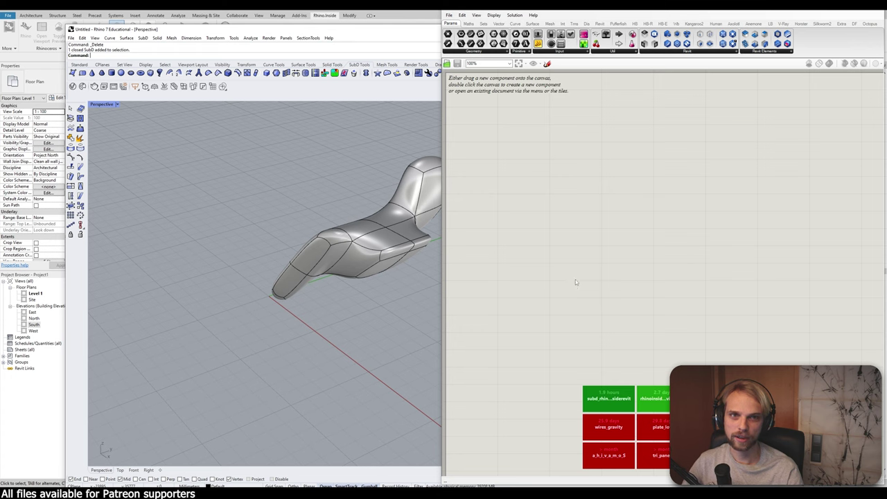
Step: Add a SubD parameter to the empty Grasshopper canvas and reference the modelled Rhino SubD in it
double_click(574, 235)
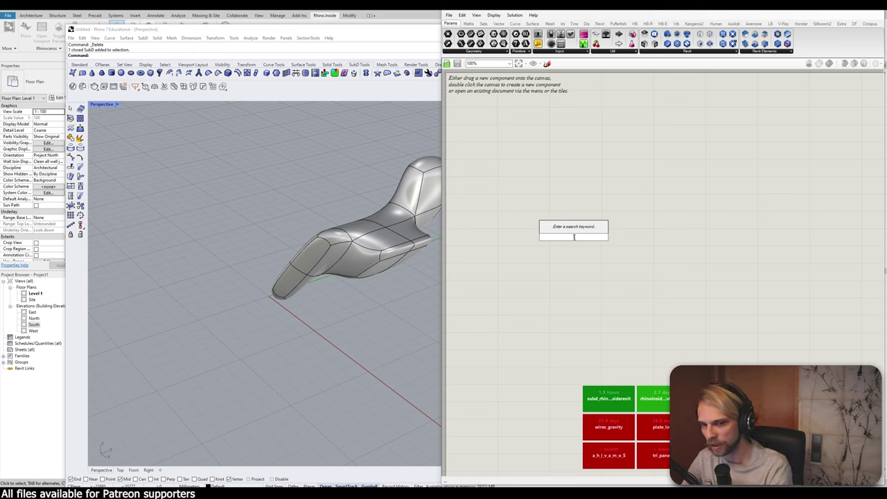
text(subd)
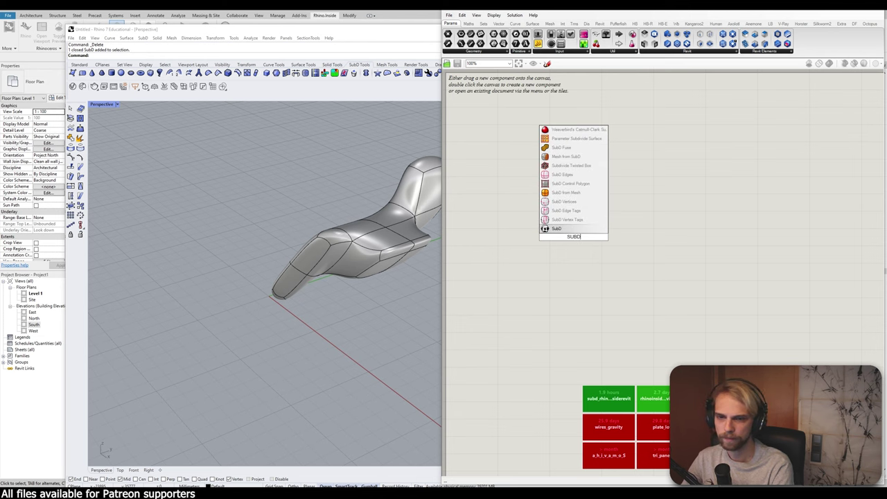
key(Return)
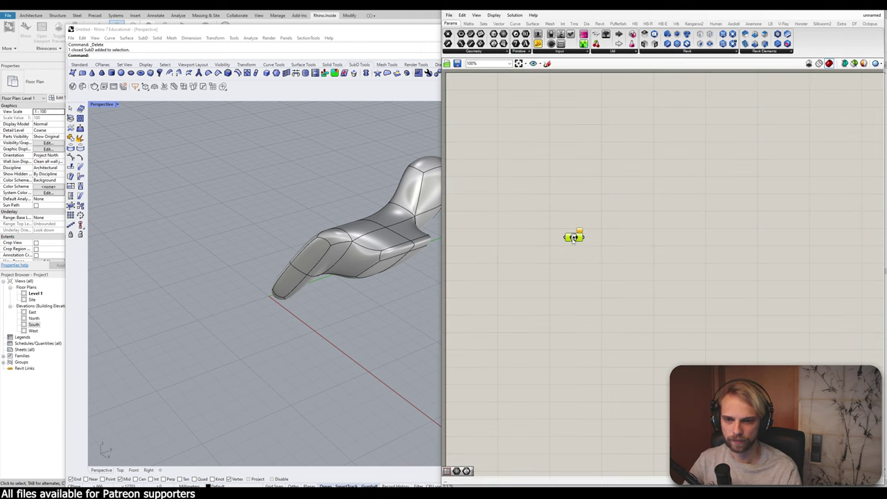
right_click(574, 238)
click(595, 326)
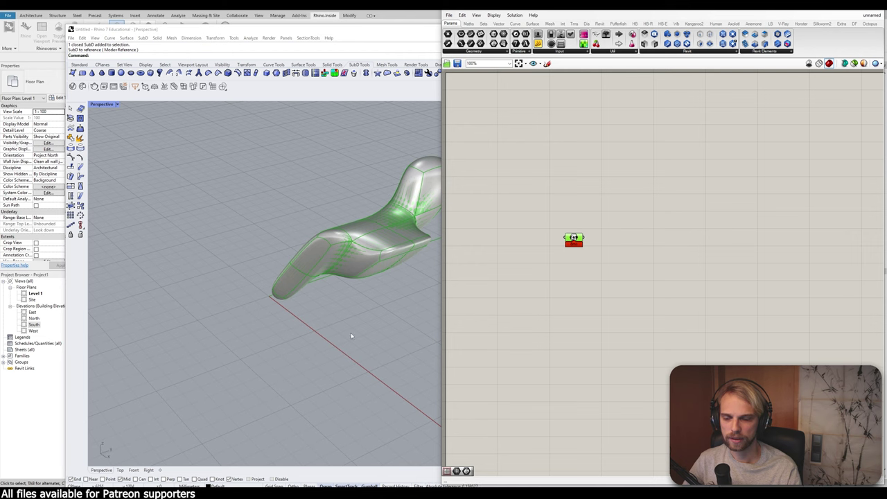
Step: Add a Bifocals component so that every component on the canvas carries a floating name label
double_click(542, 137)
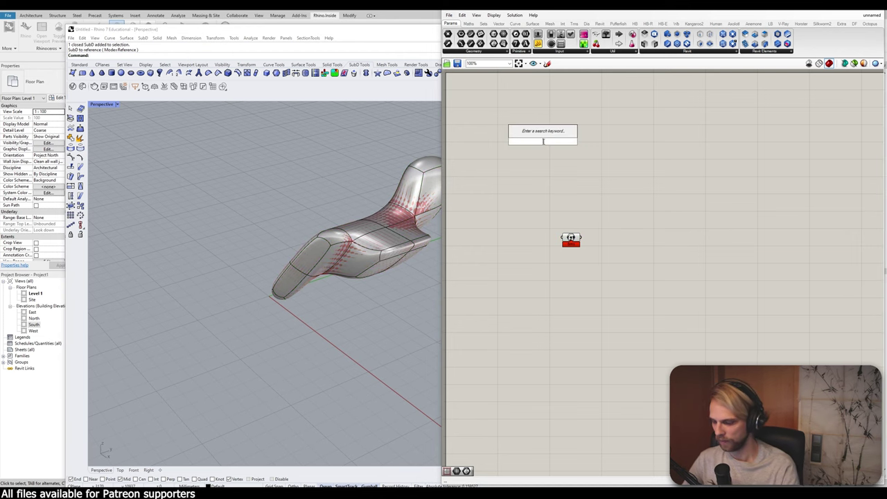
text(BID)
key(BackSpace)
text(FO)
key(Return)
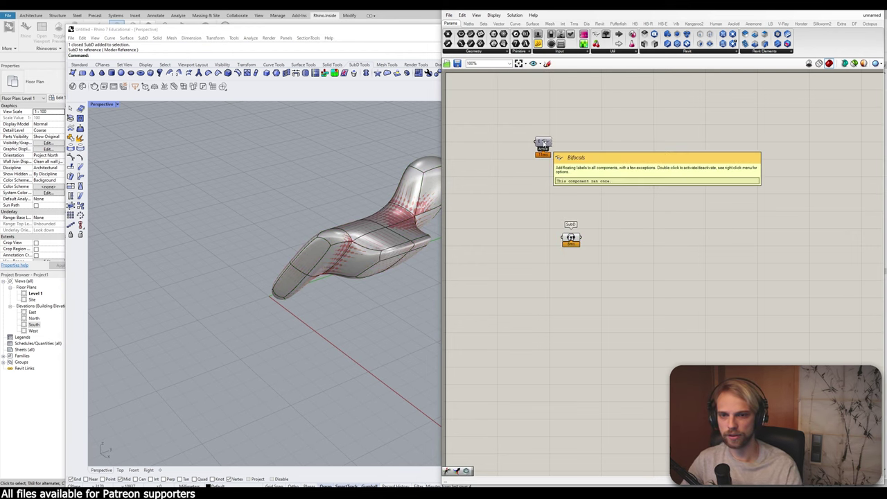
Step: Reposition the Bifocals component and the SubD parameter near the upper-left corner of the canvas, with Bifocals above the parameter
right_drag(549, 144, 591, 276)
drag(588, 275, 497, 173)
scroll(576, 262, up, 4)
right_drag(609, 363, 681, 314)
scroll(681, 315, down, 2)
drag(680, 314, 580, 169)
click(623, 159)
right_drag(622, 158, 618, 207)
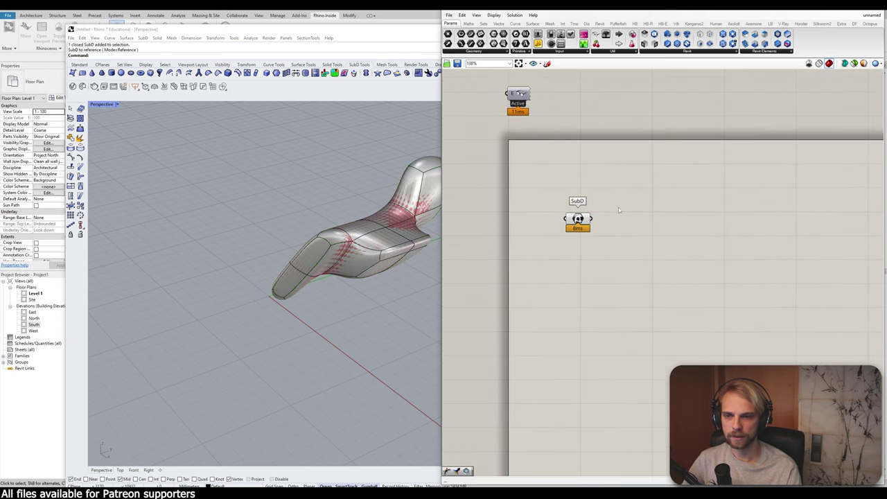
Step: Add a Brep parameter beside the SubD parameter and connect the SubD output to its input
scroll(616, 205, up, 2)
double_click(631, 220)
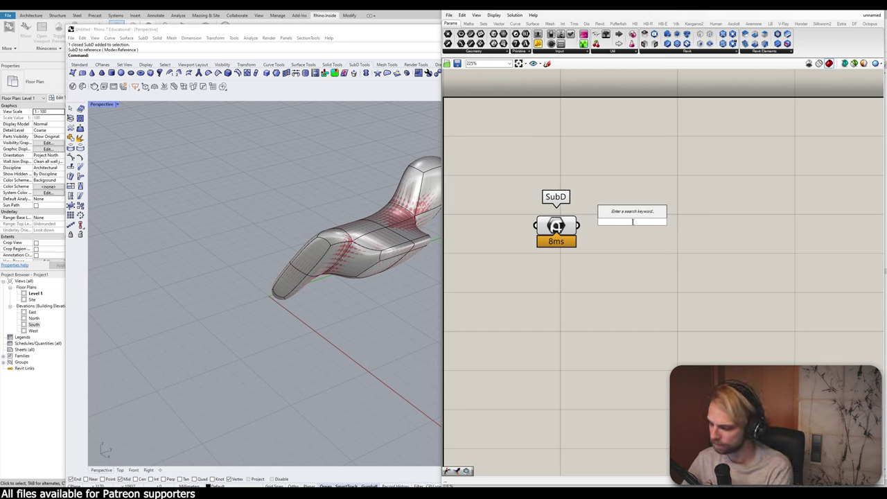
text(BREP)
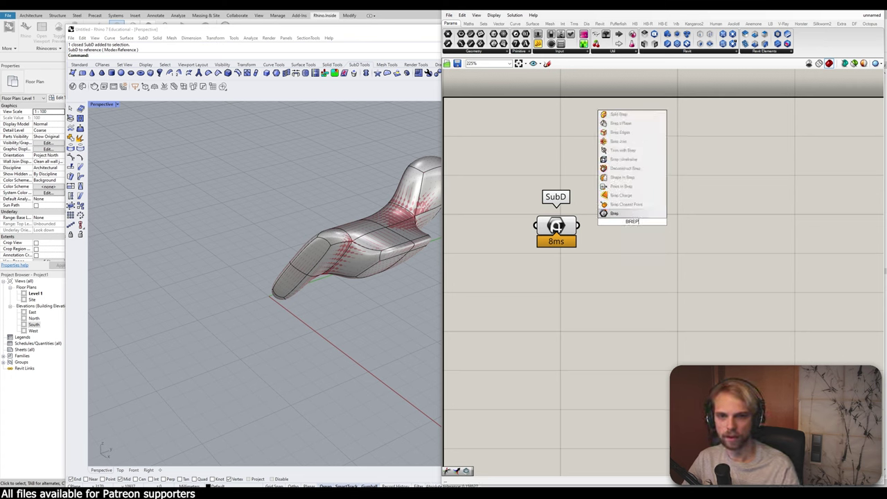
click(635, 214)
drag(578, 226, 624, 225)
click(613, 181)
right_drag(702, 252, 640, 253)
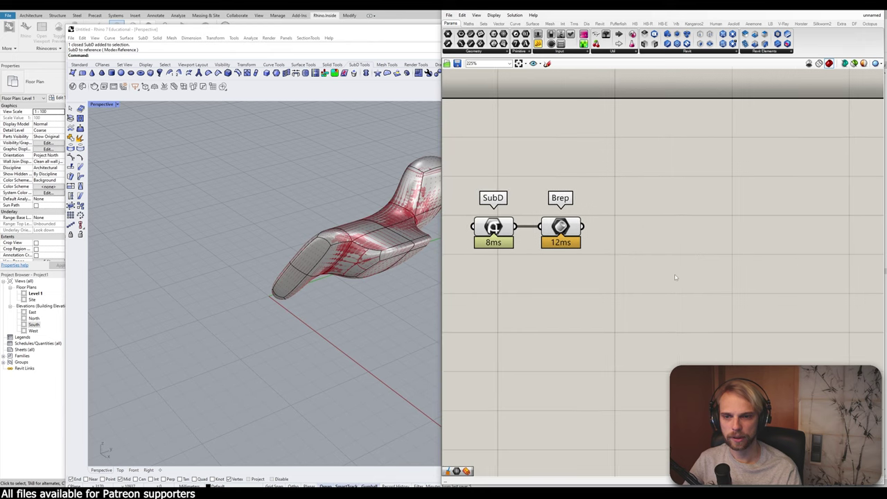
double_click(676, 277)
text(Di)
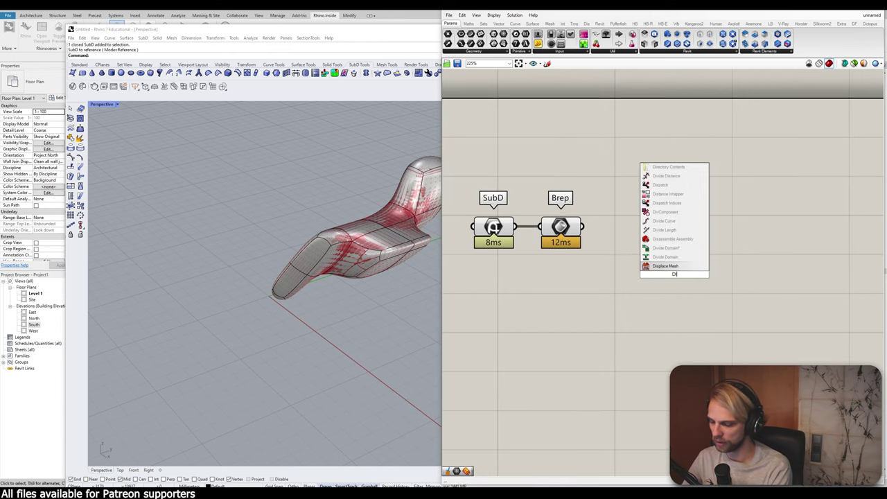
text(st)
key(Escape)
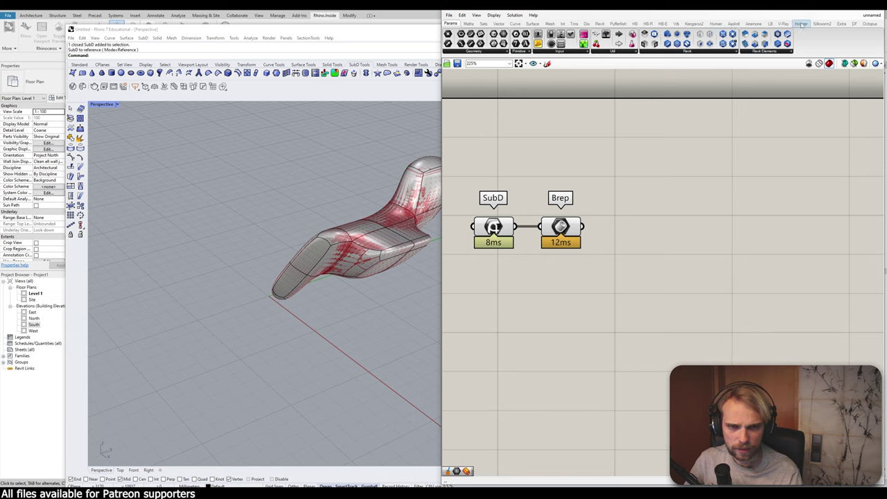
Step: Place an Add Geometry DirectShape component from the Revit components to the right of the Brep parameter
click(600, 23)
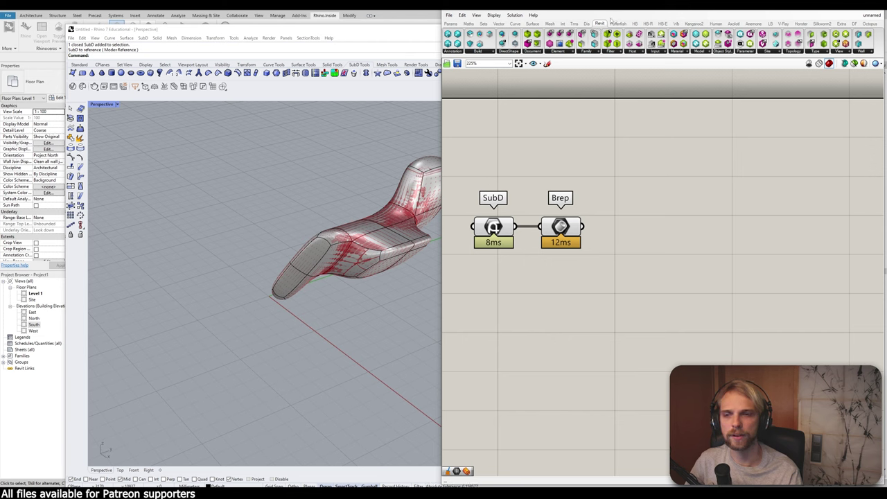
click(508, 52)
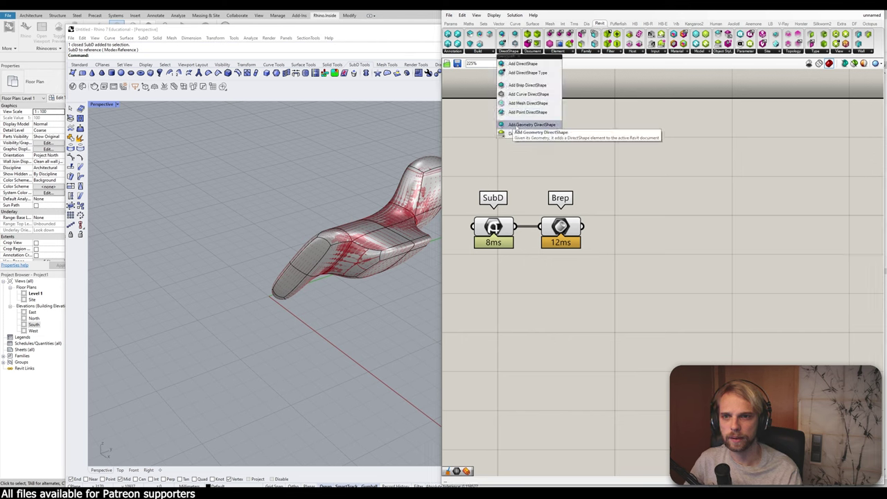
drag(516, 129, 683, 267)
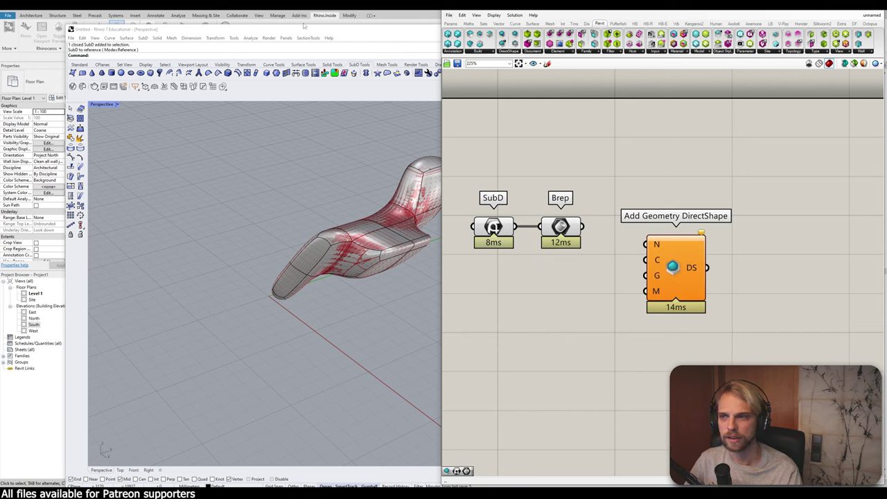
Step: Move the Rhino window mostly out of the way and open the Site floor plan in Revit
drag(287, 31, 265, 172)
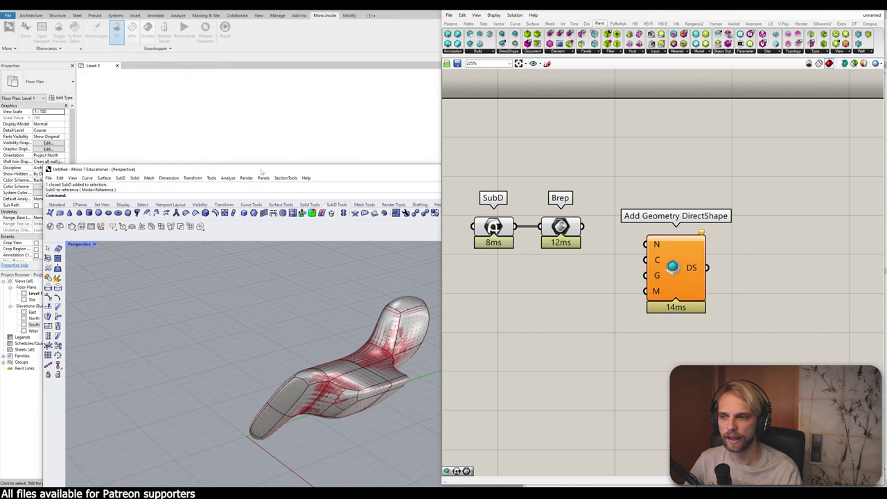
drag(45, 167, 419, 248)
middle_drag(379, 215, 175, 168)
scroll(186, 170, up, 2)
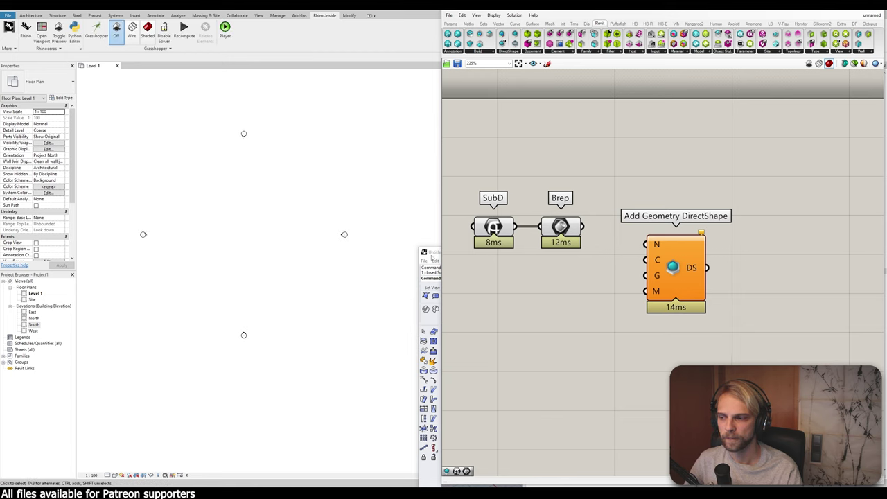
double_click(32, 300)
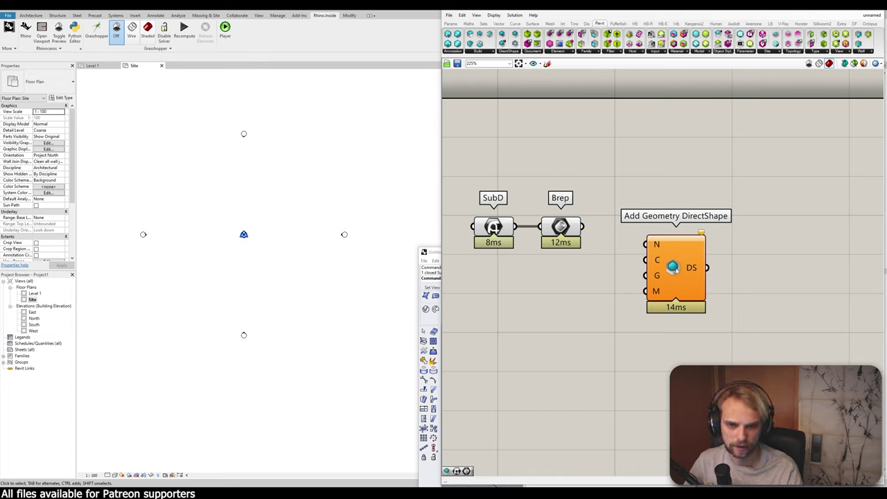
Step: Reposition the Add Geometry DirectShape component level with the Brep parameter and connect the Brep output to its Geometry input
drag(675, 235, 687, 208)
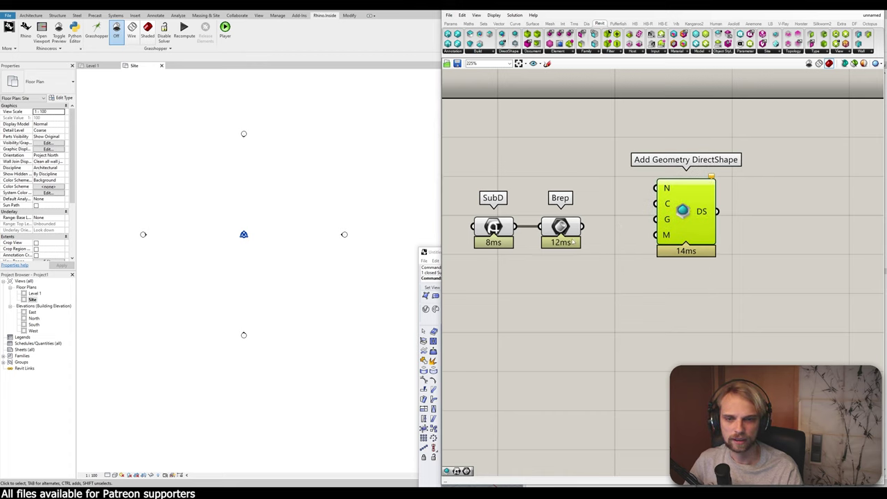
drag(582, 227, 657, 232)
click(524, 181)
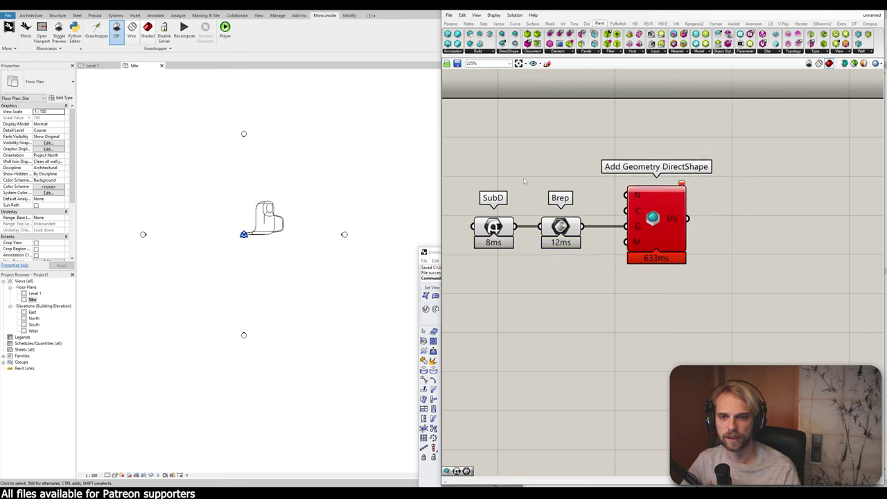
Step: Open Revit's default 3D view and orbit to examine the imported DirectShape from the other side
scroll(254, 234, up, 5)
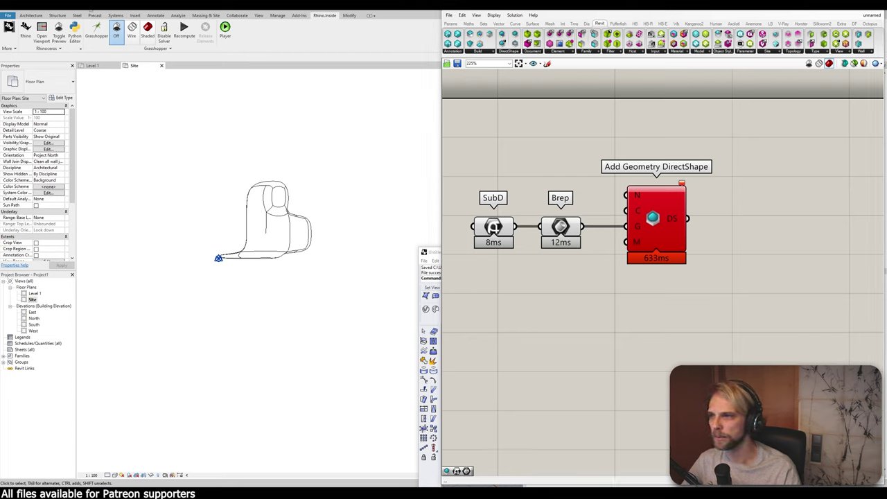
click(259, 15)
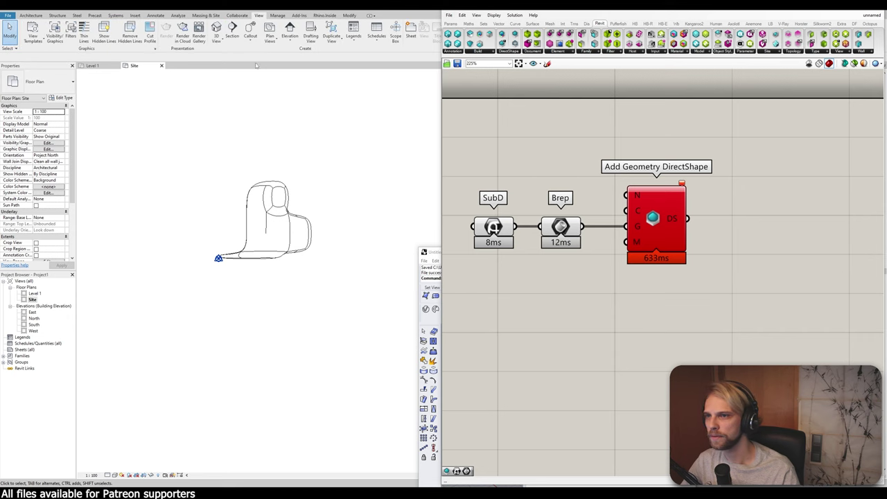
click(216, 29)
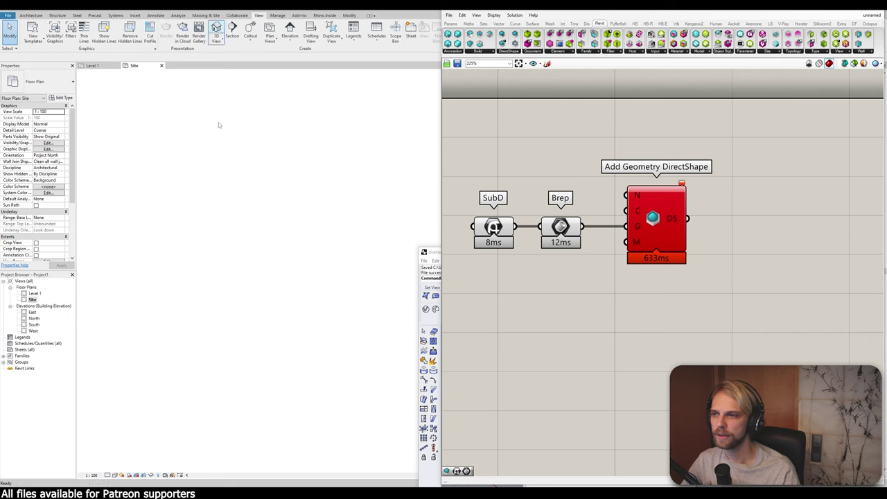
scroll(374, 239, up, 5)
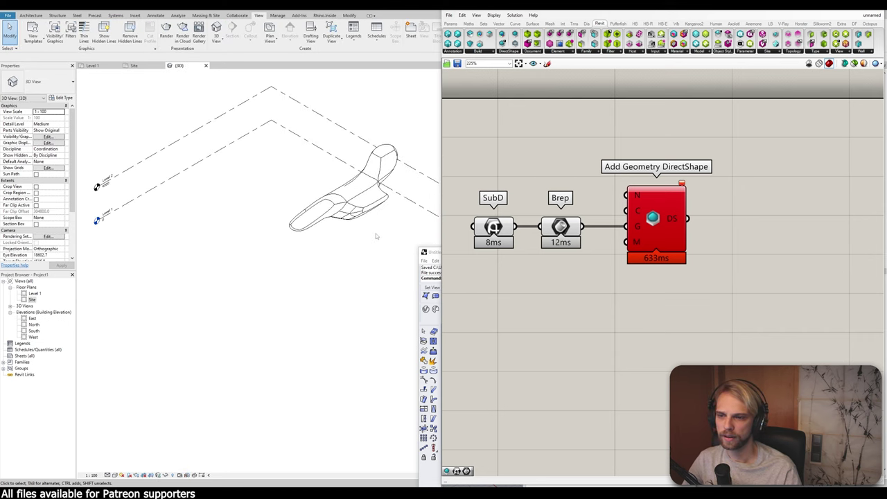
middle_drag(335, 251, 292, 302)
shift+middle_drag(318, 281, 351, 259)
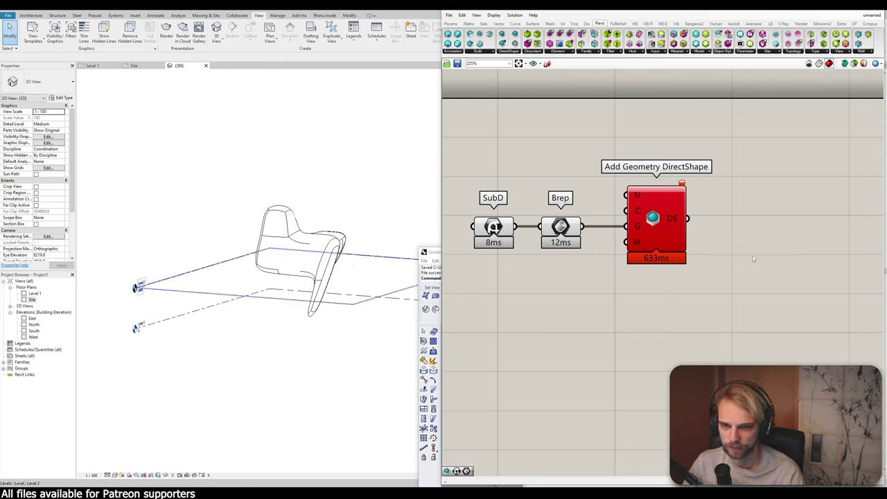
Step: Read the runtime messages attached to the Add Geometry DirectShape component
right_click(652, 251)
click(678, 197)
drag(677, 198, 698, 191)
mouse_move(697, 185)
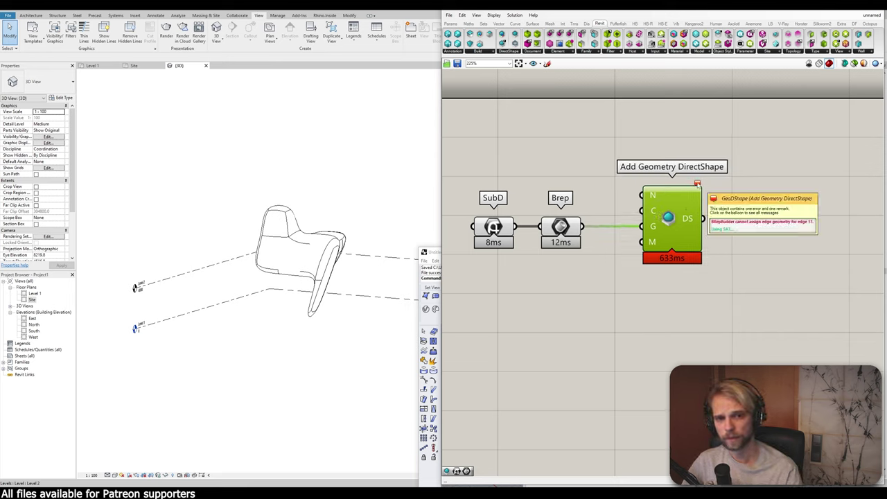
click(698, 185)
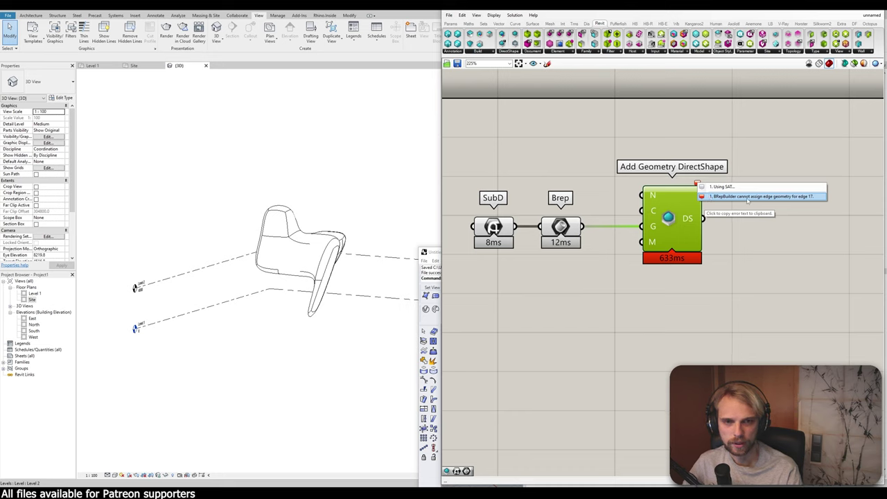
click(805, 165)
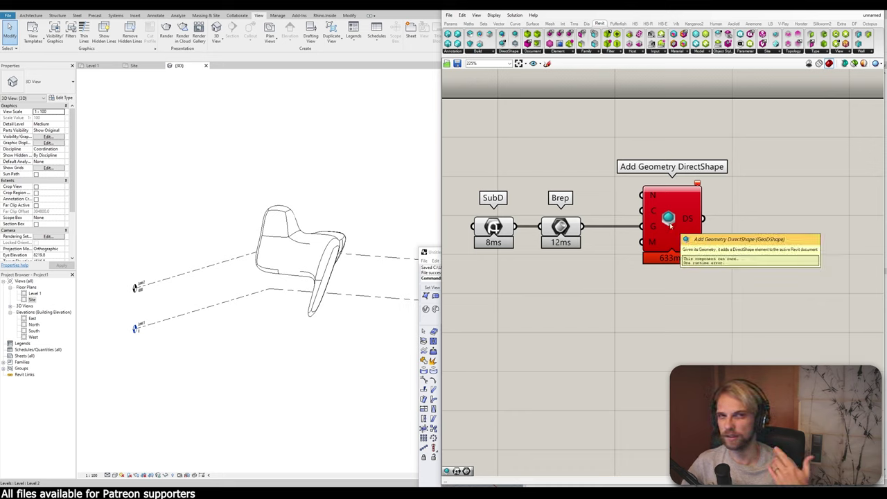
Step: Disconnect and reconnect the wire from the Brep output to the DirectShape Geometry input, and shift the component closer to the Brep
ctrl+drag(643, 226, 581, 227)
drag(581, 226, 641, 226)
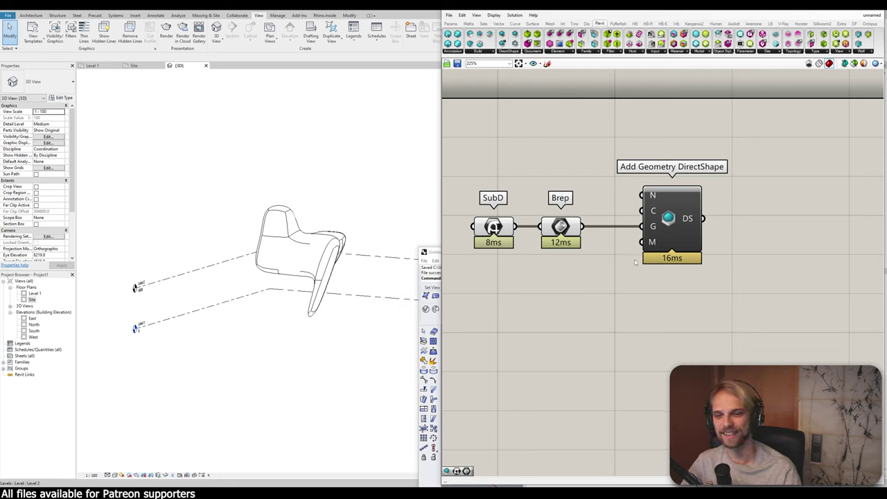
drag(667, 218, 651, 218)
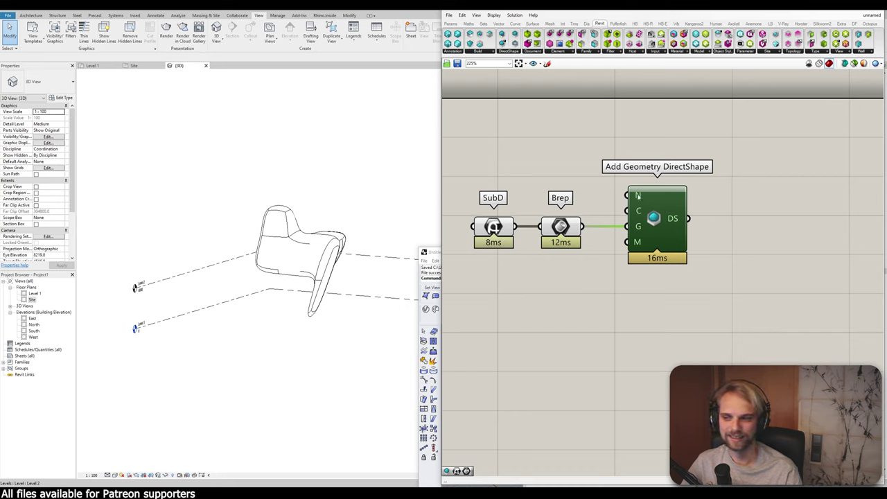
Step: Move the SubD, Brep and Add Geometry DirectShape components together slightly closer to the canvas's upper edge
drag(690, 277, 387, 144)
drag(641, 247, 659, 216)
scroll(826, 202, down, 4)
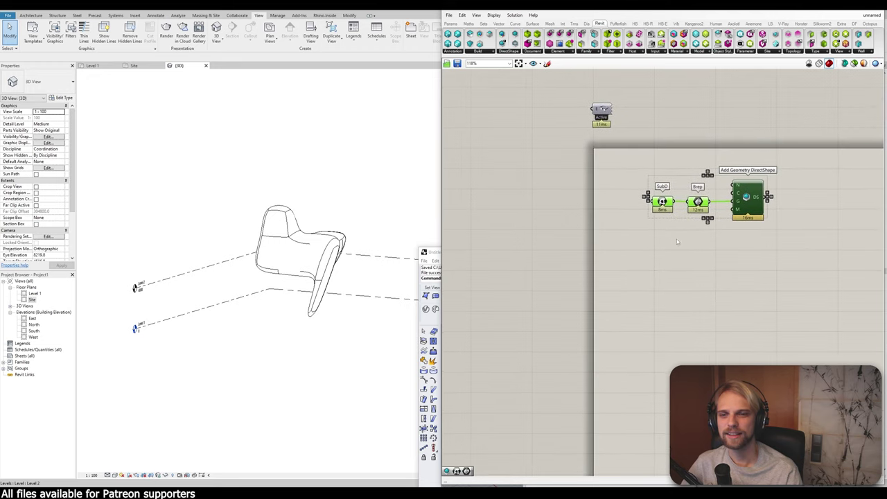
scroll(699, 241, up, 2)
click(725, 241)
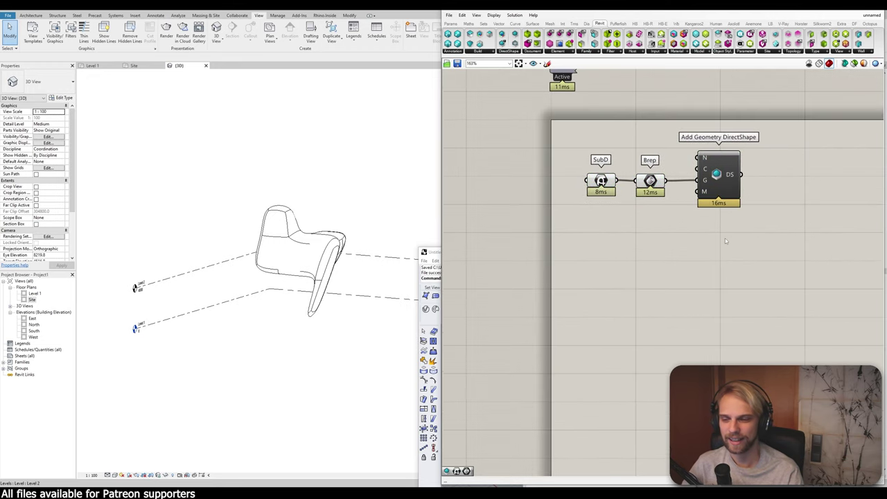
Step: Examine the DirectShape from another angle in Revit's 3D view, and bring the Rhino window back to full size
shift+middle_drag(367, 219, 307, 247)
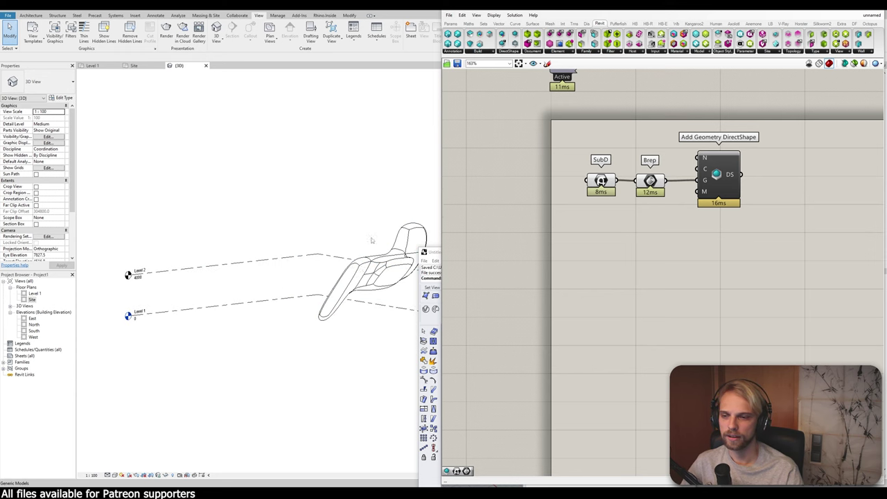
middle_drag(371, 240, 295, 188)
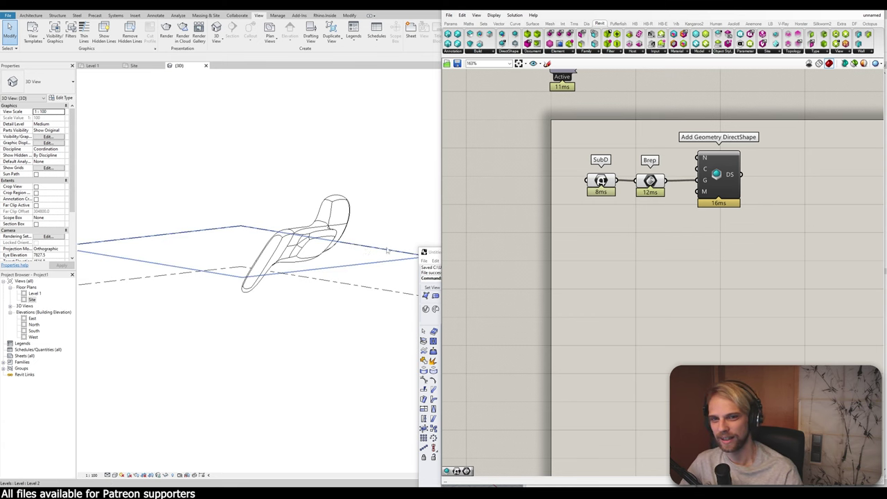
drag(434, 251, 119, 2)
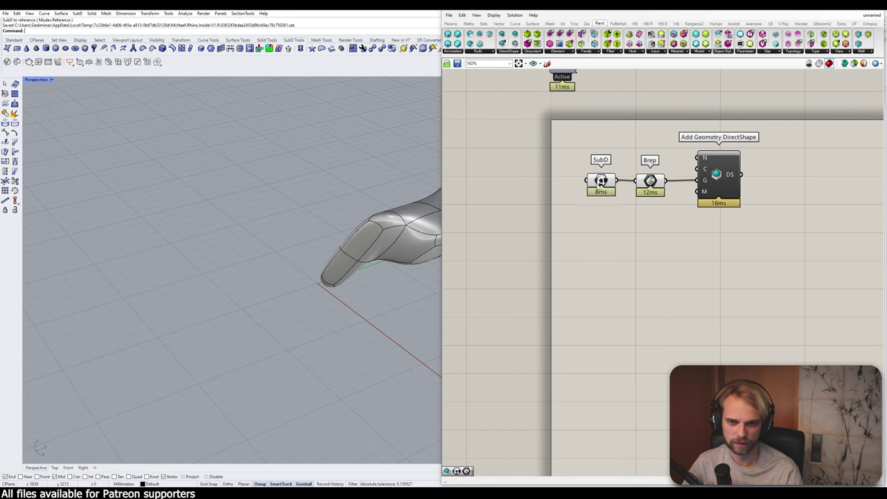
Step: Align the SubD parameter, Brep parameter and Add Geometry DirectShape component in one straight row
drag(600, 180, 593, 176)
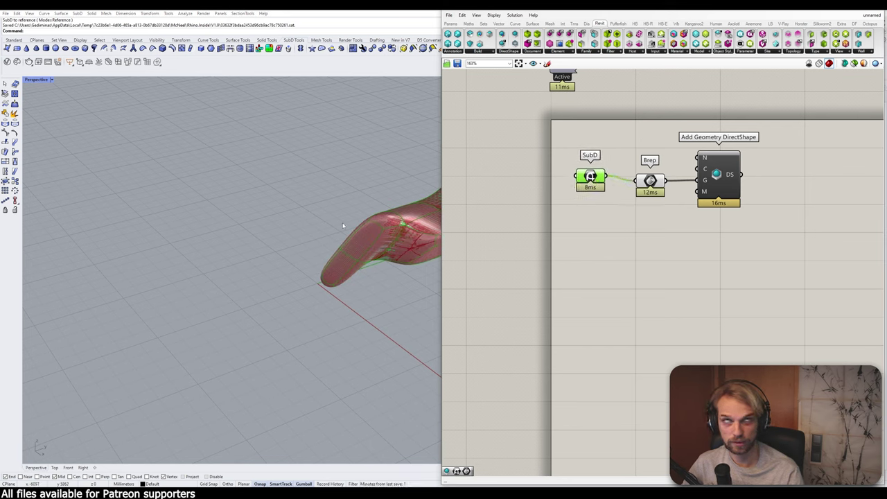
drag(650, 182, 643, 178)
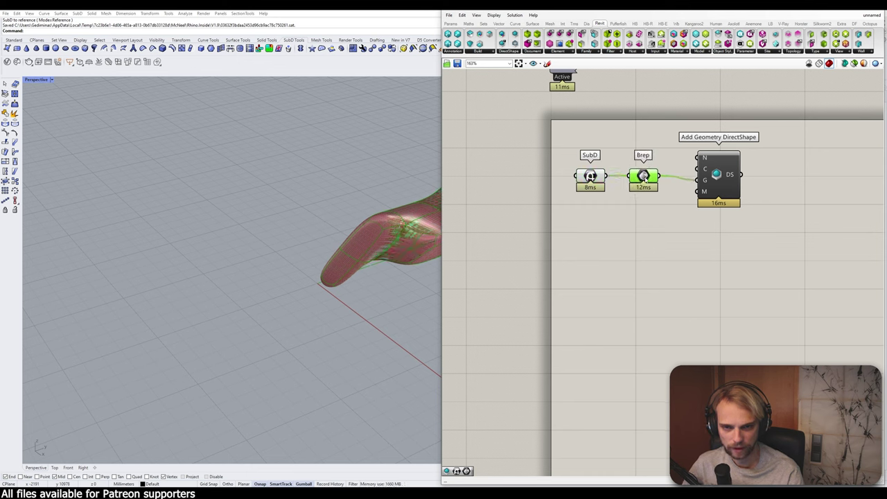
click(645, 215)
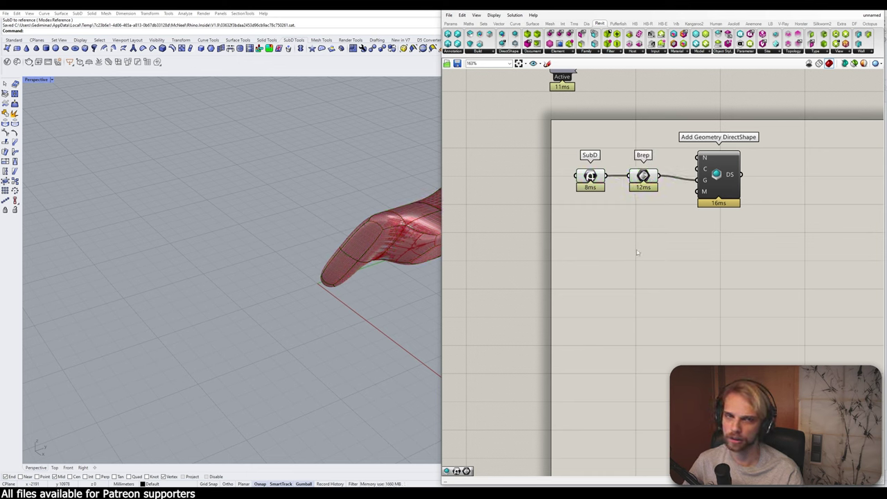
drag(717, 184, 709, 180)
click(719, 268)
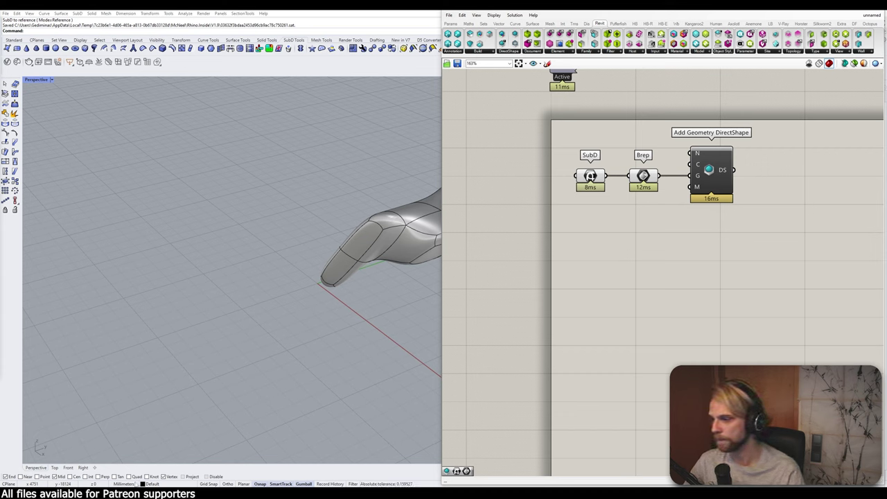
Step: Move the Add Geometry DirectShape component and the Brep parameter far to the right, leaving a wide gap after the SubD parameter
right_click(617, 233)
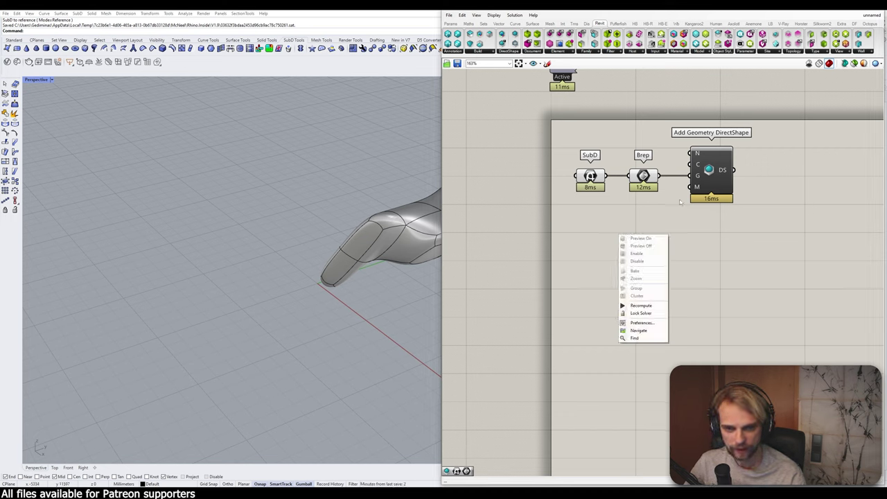
click(703, 177)
drag(703, 177, 838, 177)
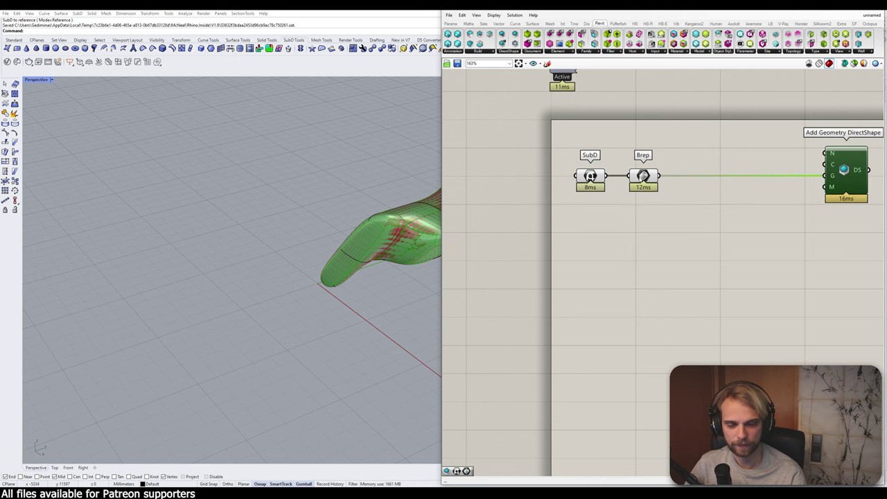
click(640, 176)
right_drag(650, 193, 603, 237)
drag(604, 237, 763, 238)
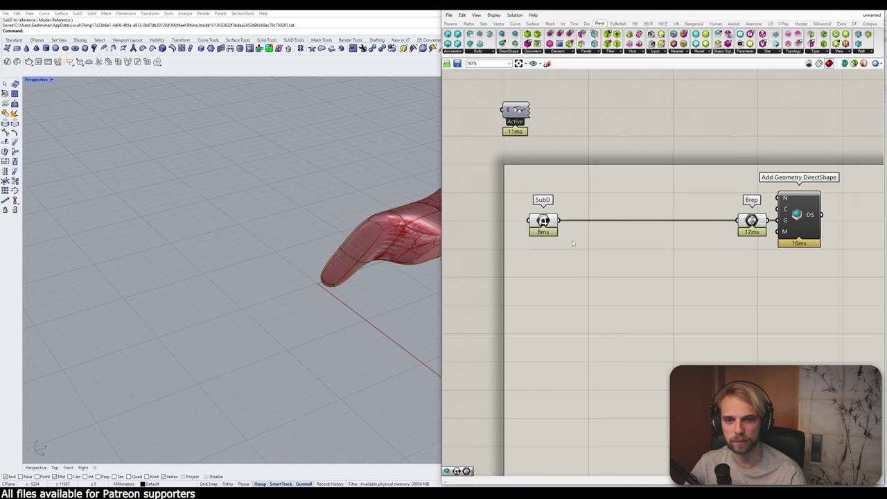
click(541, 221)
drag(541, 220, 543, 218)
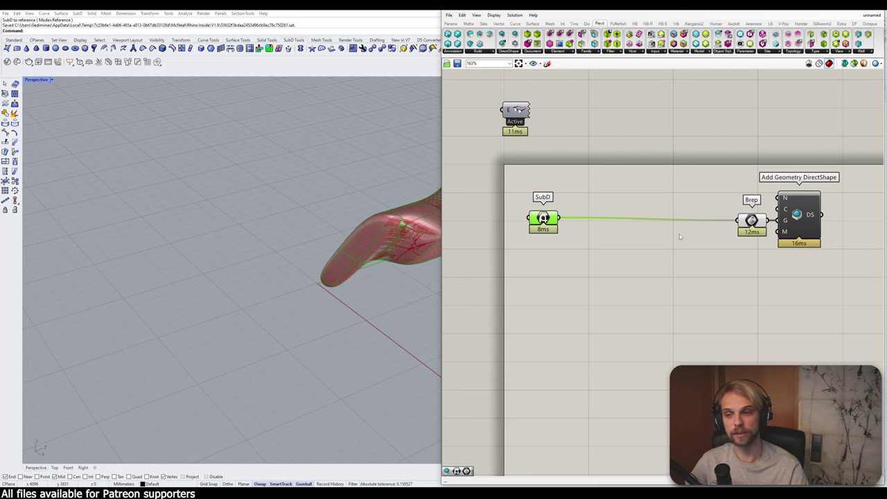
drag(570, 185, 541, 223)
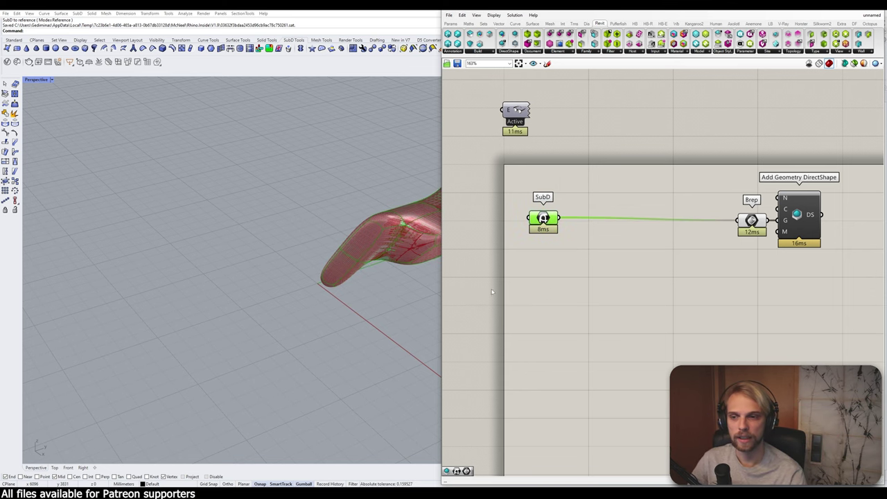
click(564, 296)
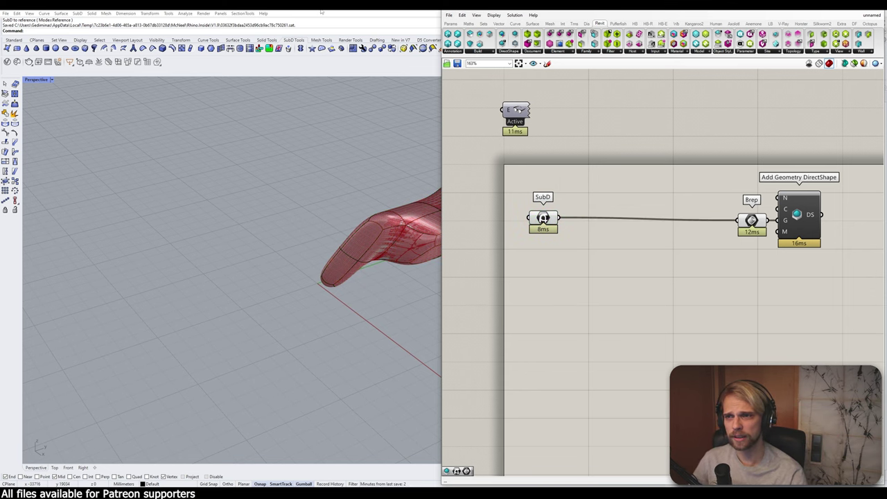
Step: Restore the Rhino window to full size and close the unnamed Grasshopper definition
drag(291, 7, 419, 346)
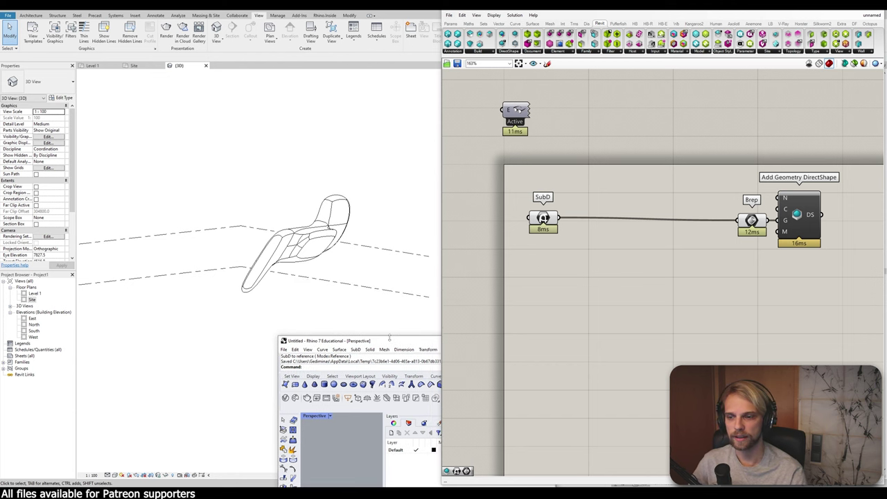
double_click(388, 339)
click(876, 9)
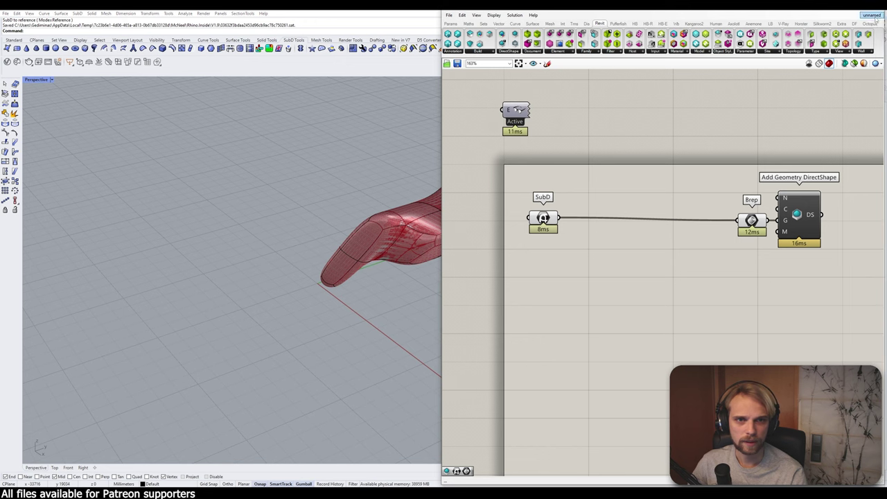
click(837, 58)
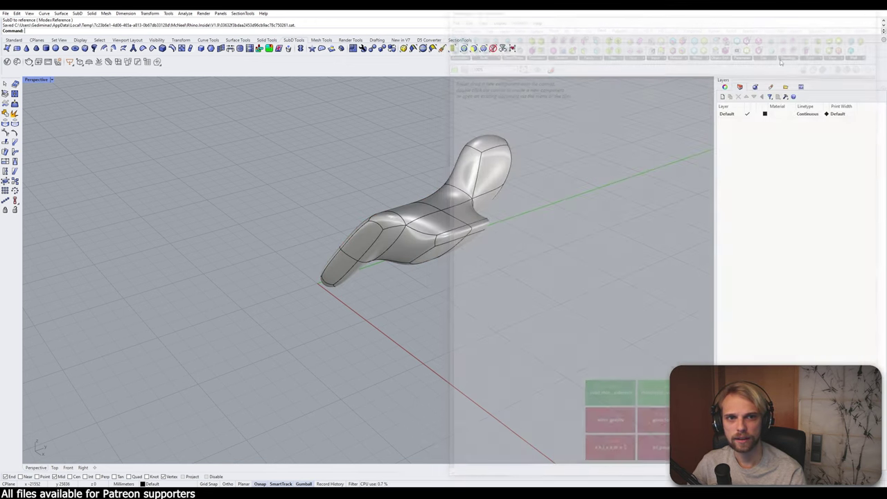
Step: Delete the SubD model and open the recent file subd.3dm without saving the untitled document
drag(610, 316, 224, 154)
key(Delete)
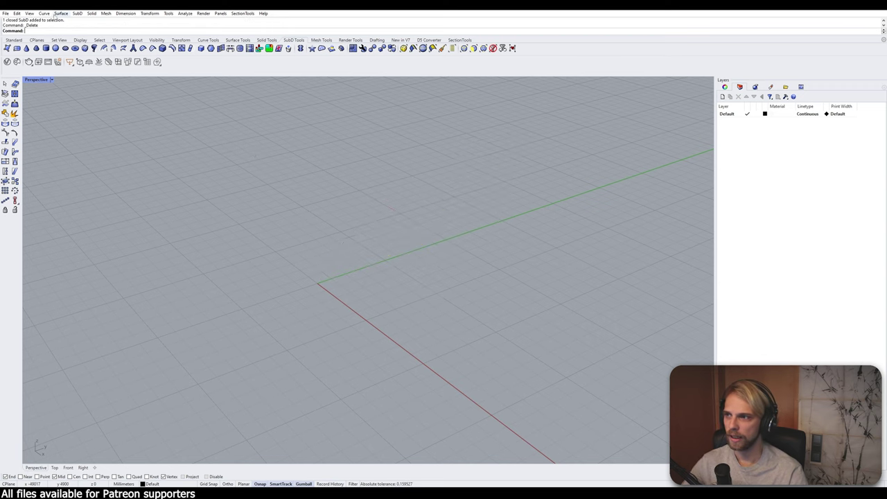
click(6, 13)
click(129, 176)
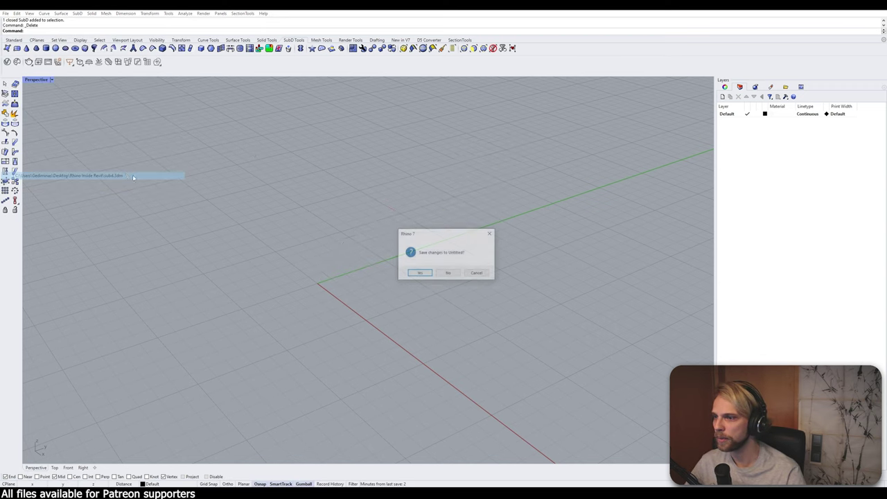
click(448, 273)
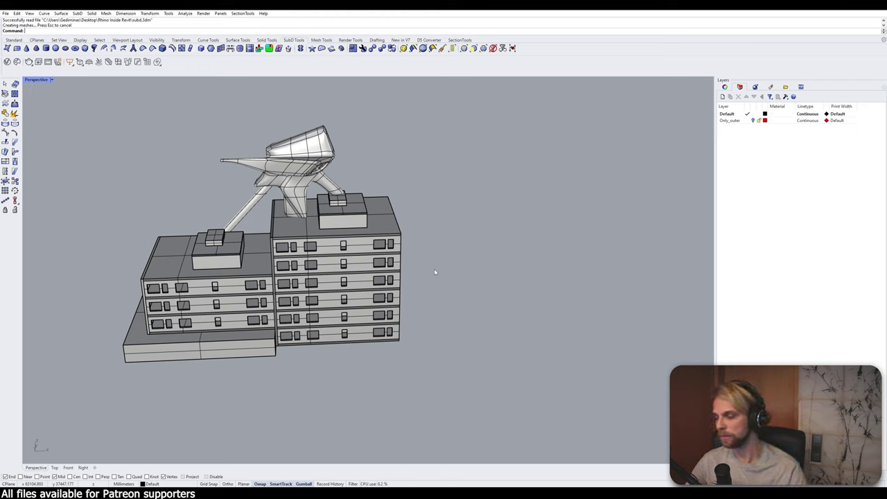
Step: Examine the stepped apartment block and the free-form SubD structure on its roof from several angles and distances
middle_click(456, 231)
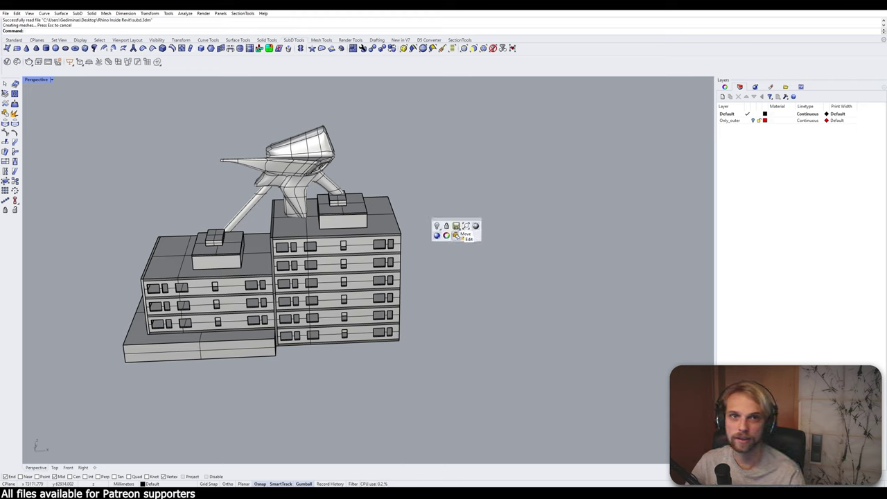
right_drag(498, 248, 472, 237)
shift+right_drag(471, 237, 530, 270)
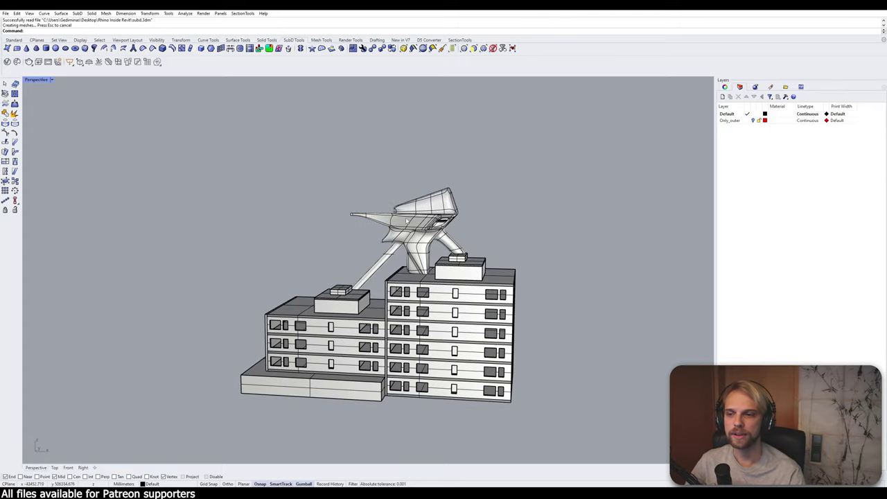
right_drag(368, 315, 280, 269)
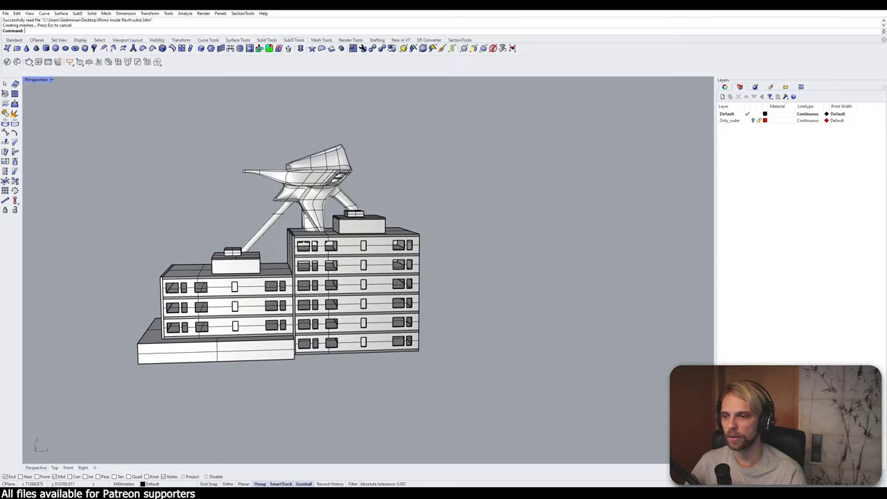
scroll(265, 208, up, 7)
right_drag(244, 226, 271, 200)
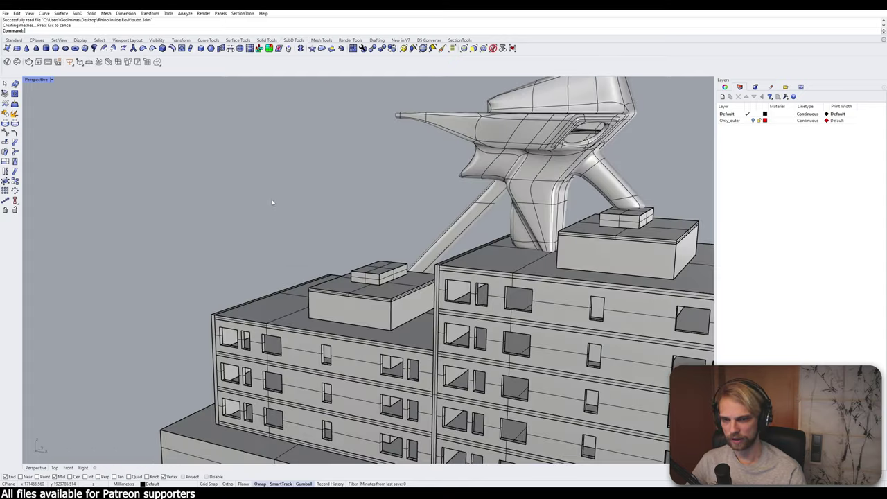
scroll(307, 258, down, 5)
scroll(305, 257, up, 4)
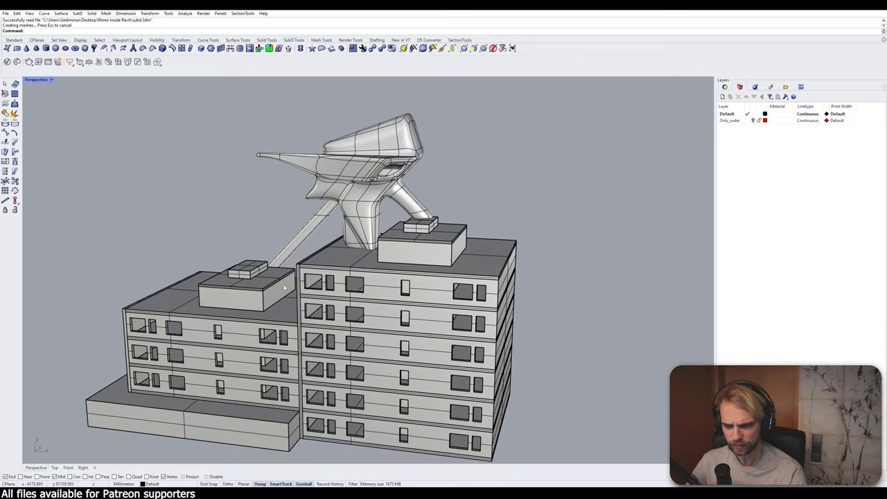
shift+right_drag(244, 268, 251, 228)
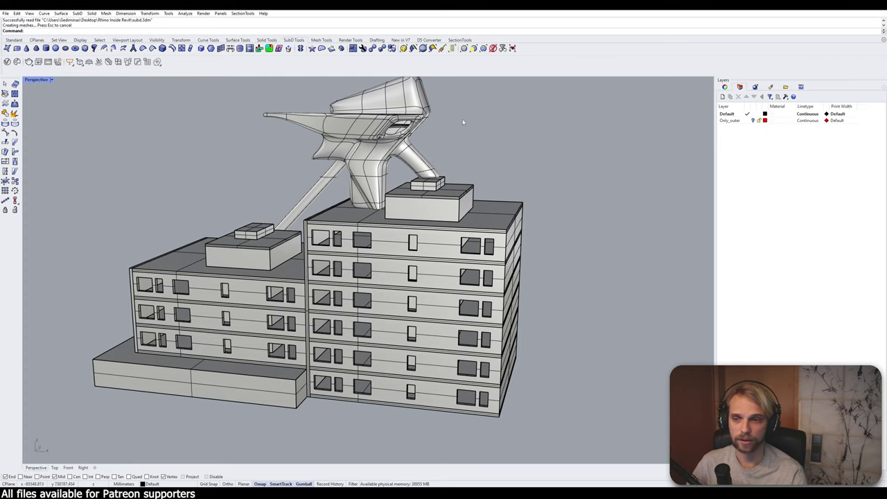
Step: Toggle the SubD display to flat and back to smooth, and inspect the framed oval opening up close
click(405, 126)
click(488, 143)
shift+right_drag(487, 143, 485, 198)
scroll(414, 166, up, 7)
key(Tab)
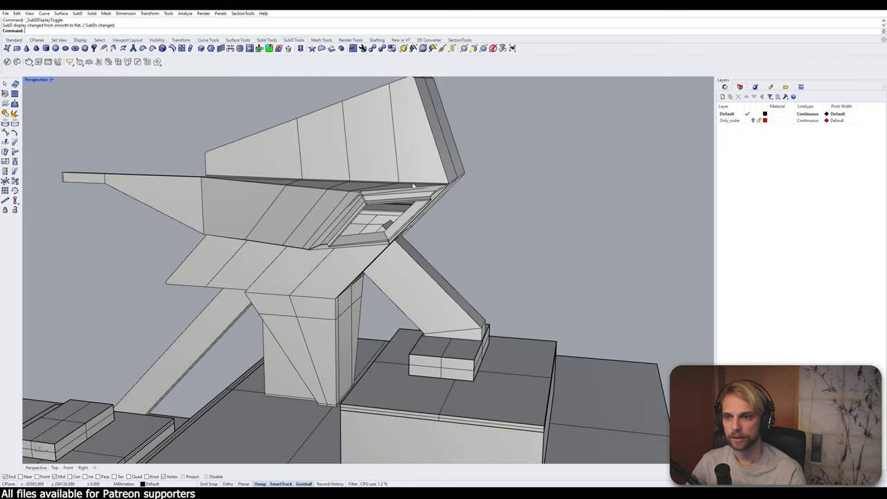
key(Tab)
right_drag(420, 211, 370, 213)
scroll(370, 214, up, 8)
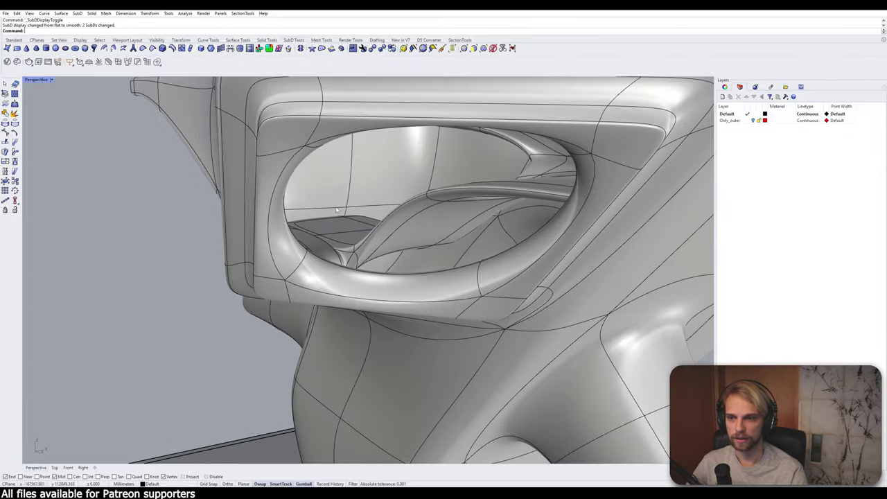
scroll(313, 284, down, 10)
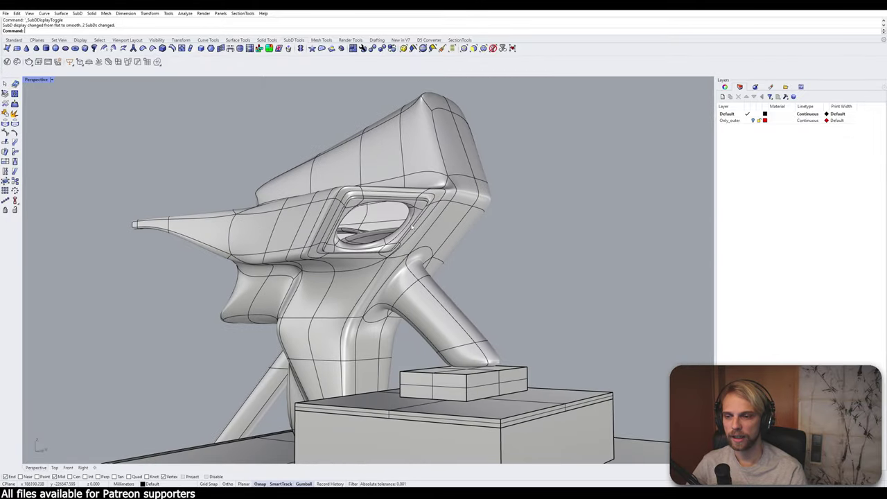
Step: Examine the rooftop structure and its supports from behind in flat SubD display, and return to smooth display
scroll(494, 282, up, 8)
key(Tab)
scroll(347, 243, down, 8)
shift+right_drag(493, 283, 218, 243)
scroll(429, 235, up, 3)
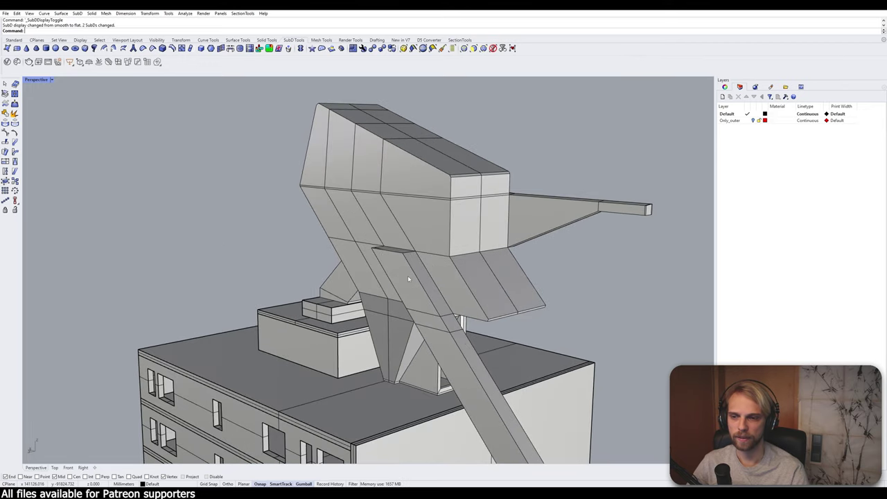
scroll(432, 250, up, 6)
right_drag(432, 250, 434, 231)
scroll(433, 230, down, 4)
shift+right_drag(384, 244, 358, 259)
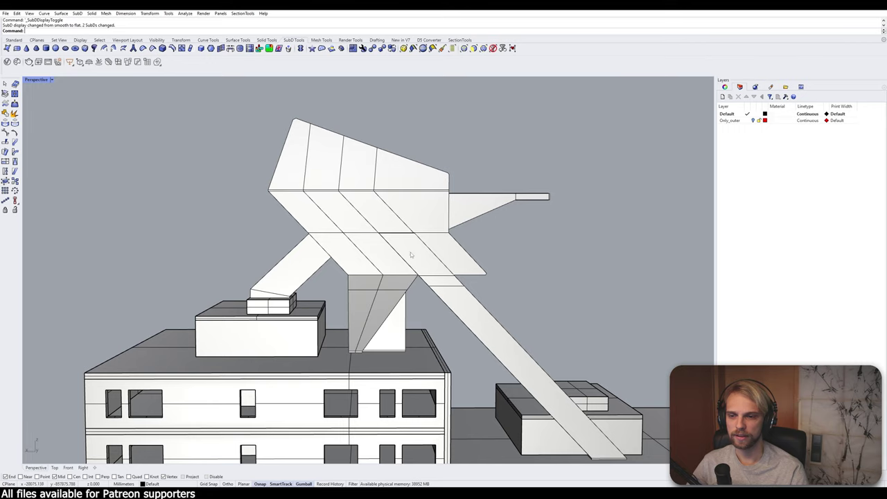
scroll(410, 255, down, 5)
right_drag(411, 255, 453, 265)
scroll(399, 255, up, 5)
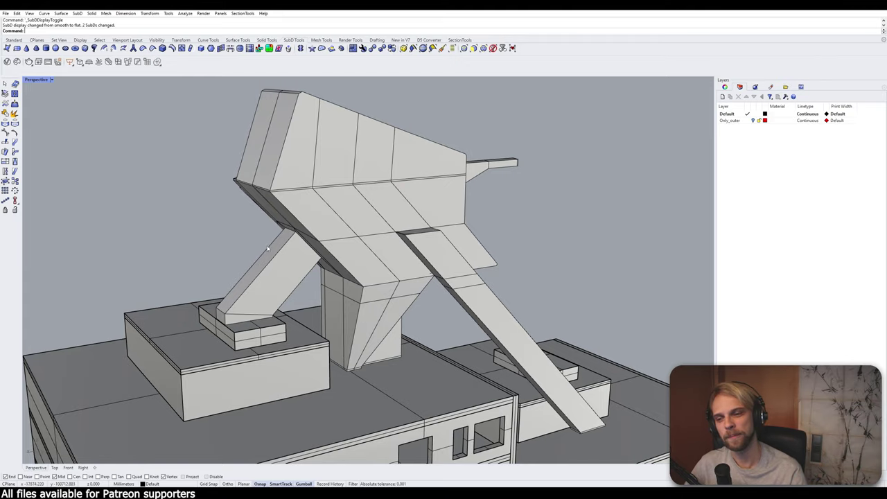
right_drag(368, 275, 415, 273)
key(Tab)
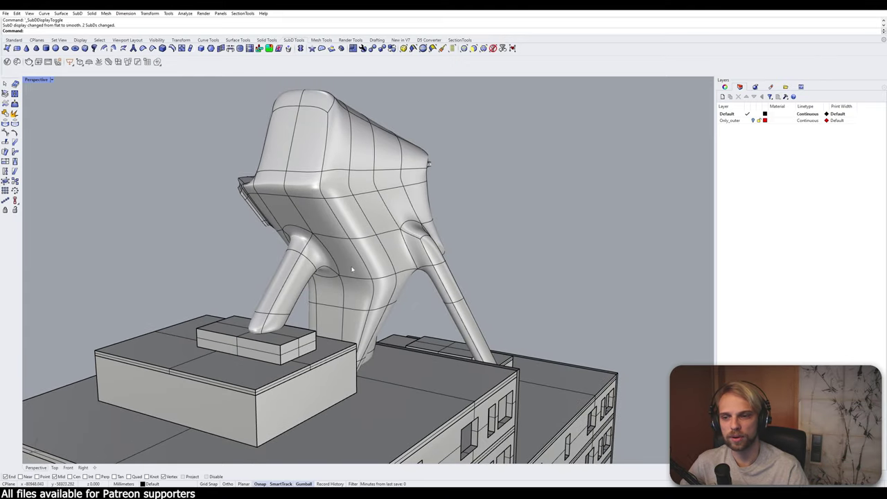
Step: Inspect the taller block's facade, select its roof slab to check it, and clear the selection
right_drag(352, 268, 478, 256)
scroll(441, 177, down, 7)
right_drag(440, 177, 478, 166)
right_drag(345, 181, 360, 228)
shift+right_drag(377, 294, 398, 188)
scroll(398, 187, up, 5)
click(409, 163)
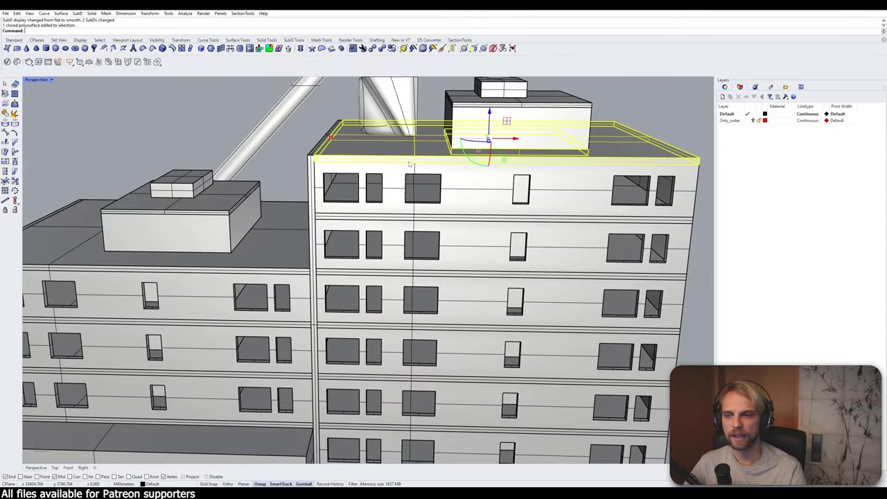
click(283, 166)
Step: View the whole building, select all its polysurfaces and extrusions without the rooftop SubD, and clear the selection
right_drag(283, 166, 284, 214)
scroll(289, 208, down, 7)
right_drag(393, 194, 241, 153)
scroll(314, 189, up, 2)
scroll(436, 137, up, 4)
right_drag(436, 138, 402, 194)
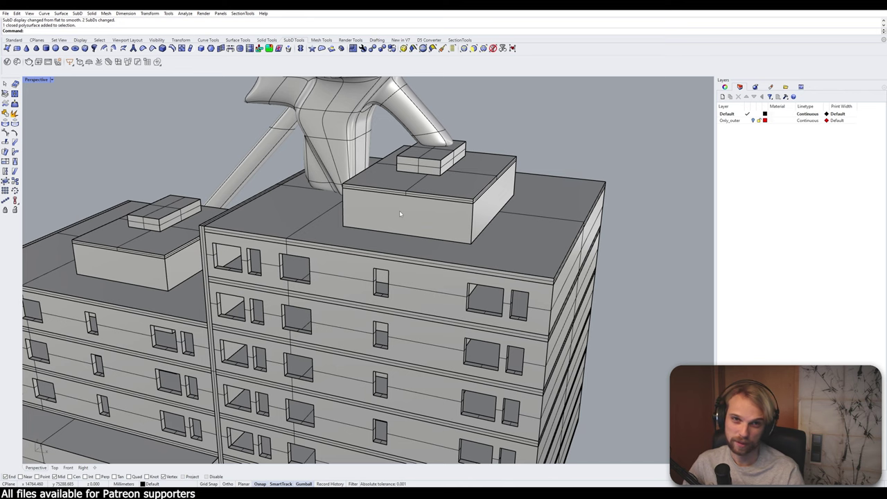
scroll(399, 212, down, 8)
right_drag(399, 347, 326, 278)
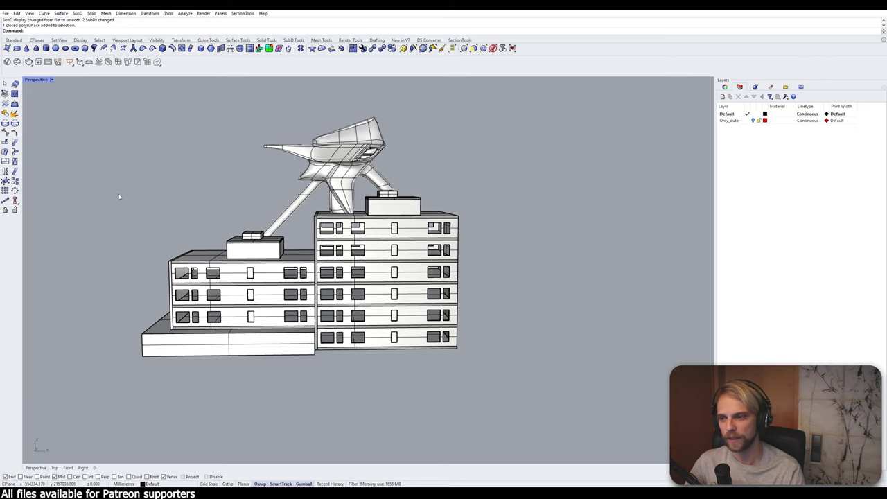
drag(113, 184, 502, 408)
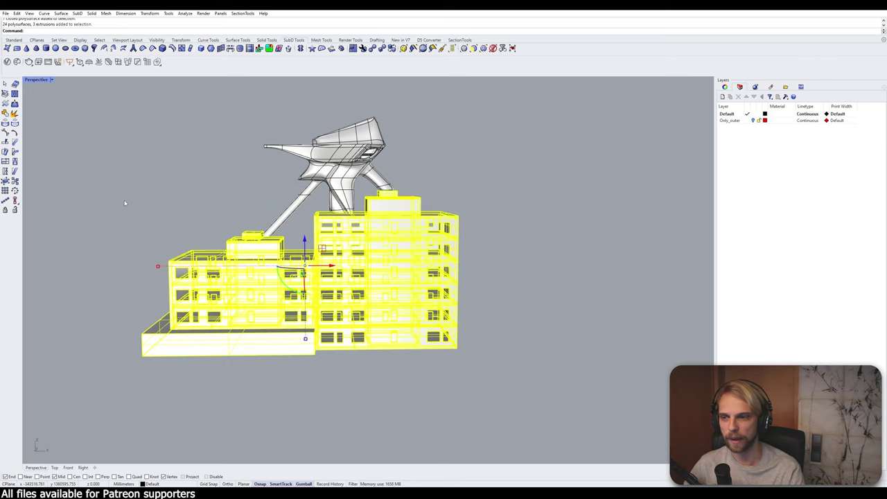
key(Escape)
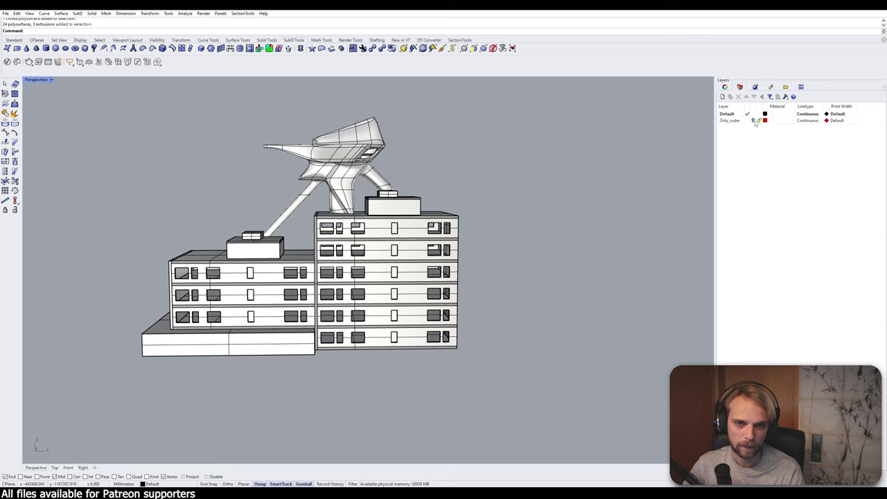
Step: Turn on the Only_outer layer and examine the red outer shell of the rooftop structure
click(753, 120)
right_drag(510, 138, 416, 166)
scroll(388, 161, up, 6)
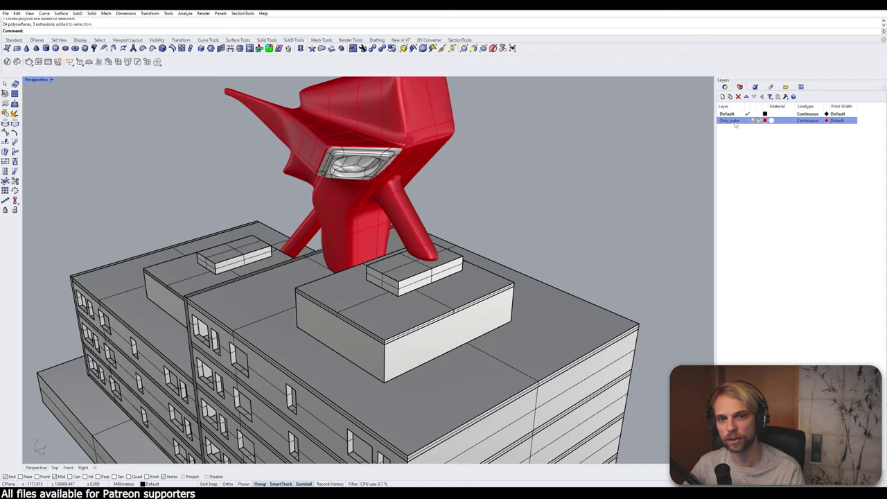
scroll(341, 235, up, 10)
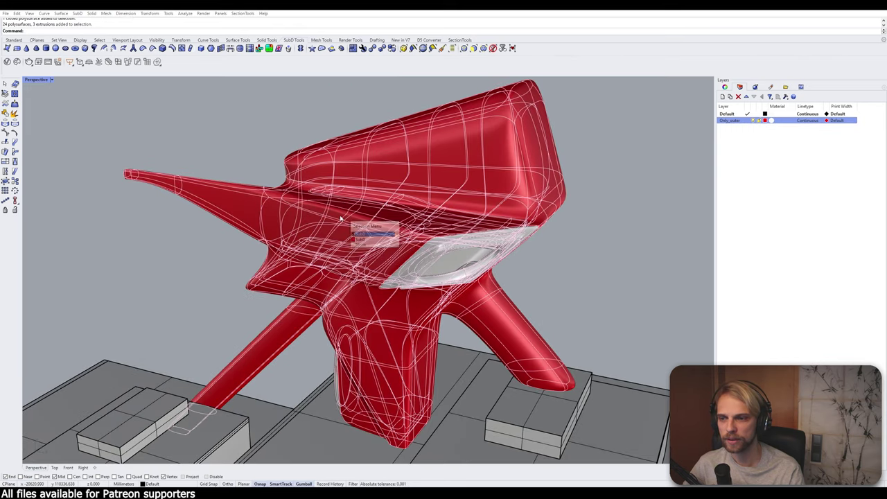
Step: Select the red outer-shell SubD to check it, clear the selection, and view the shell from several sides
click(341, 236)
click(359, 239)
right_drag(395, 230, 329, 272)
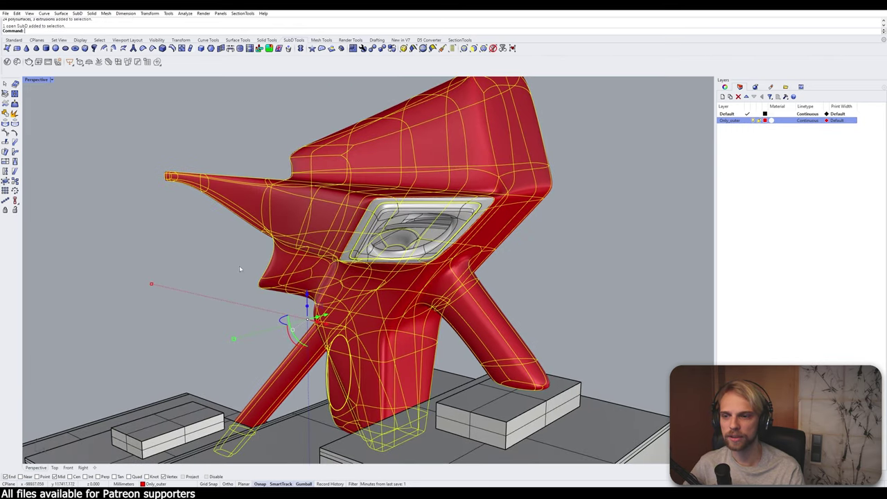
key(Escape)
right_drag(398, 161, 362, 141)
right_drag(325, 186, 483, 187)
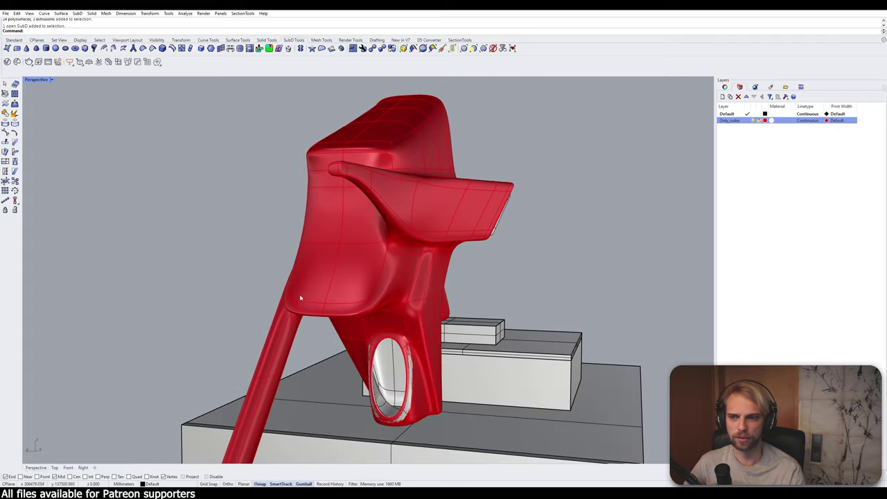
right_drag(300, 298, 467, 288)
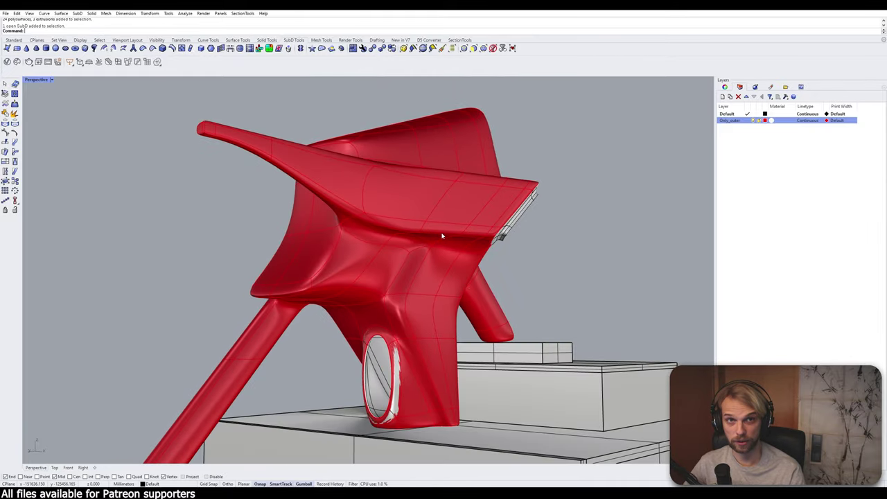
right_drag(441, 237, 339, 251)
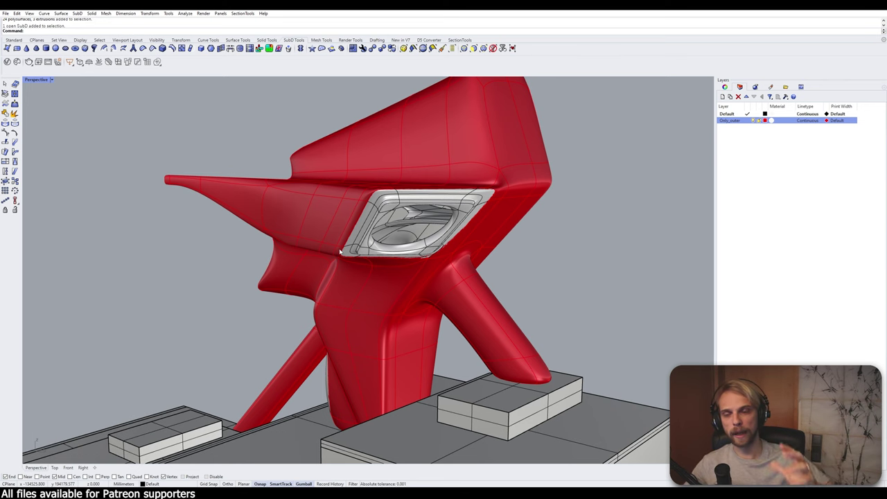
Step: Select the closed SubD at the framed opening for inspection, clear the selection, and hide the Only_outer layer
scroll(388, 206, up, 8)
click(429, 217)
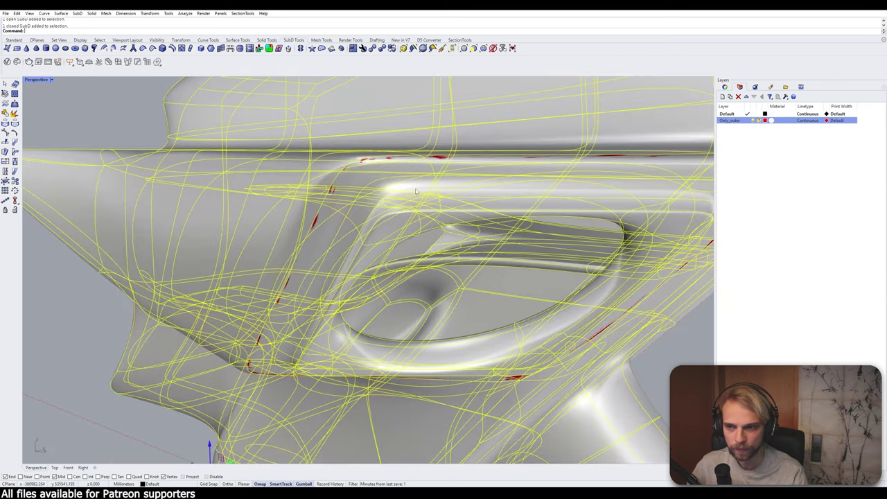
scroll(464, 225, down, 4)
key(Escape)
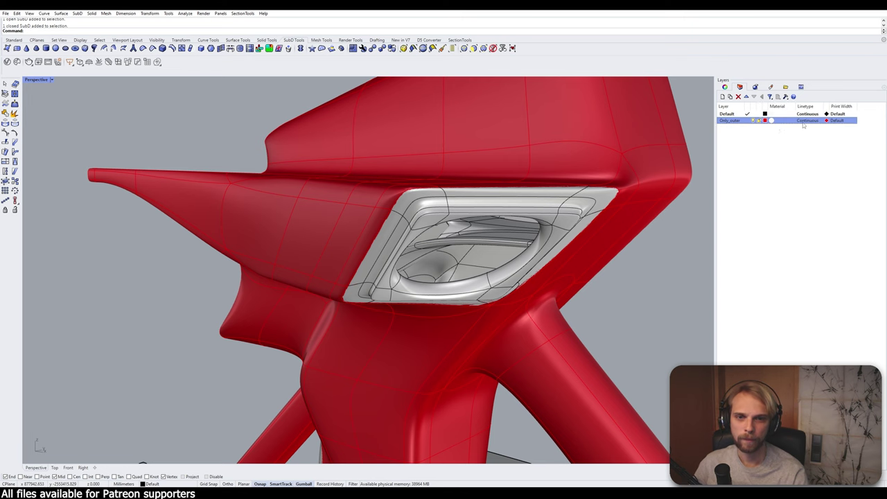
click(752, 120)
scroll(397, 245, down, 10)
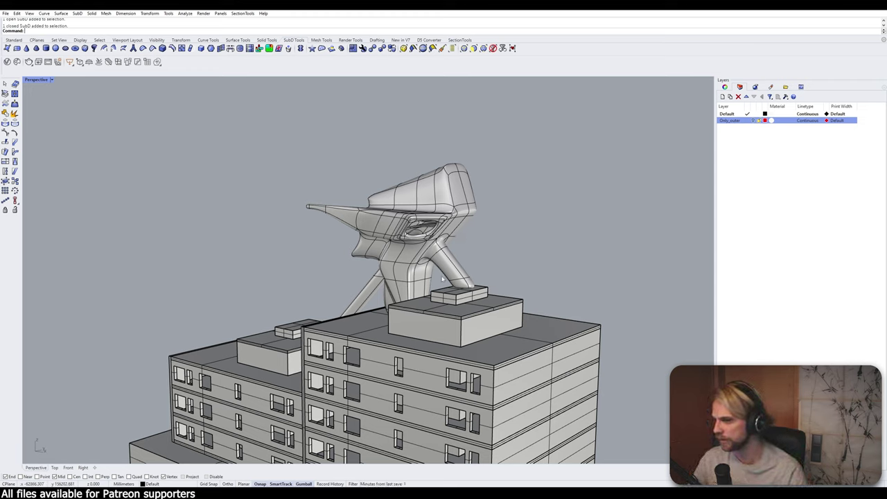
Step: Switch to Revit by shrinking the Rhino window, and check the existing DirectShape in the 3D view
drag(360, 7, 680, 70)
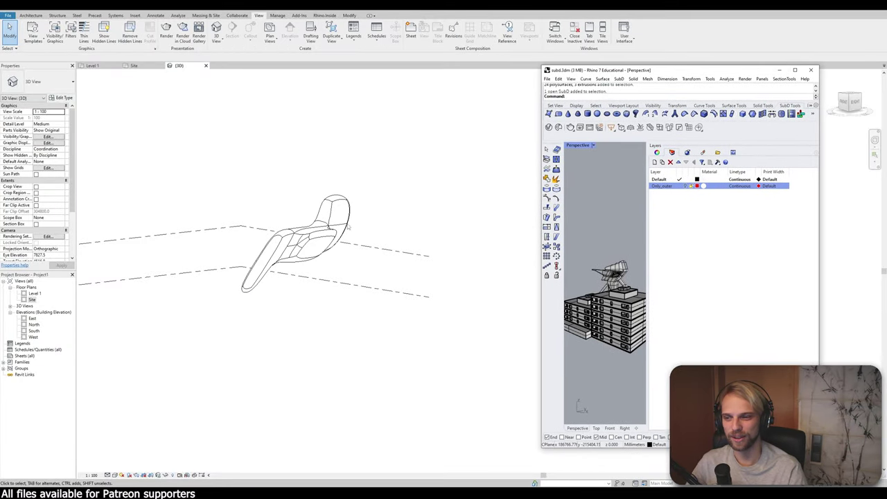
click(380, 179)
click(337, 228)
click(405, 226)
scroll(276, 264, up, 2)
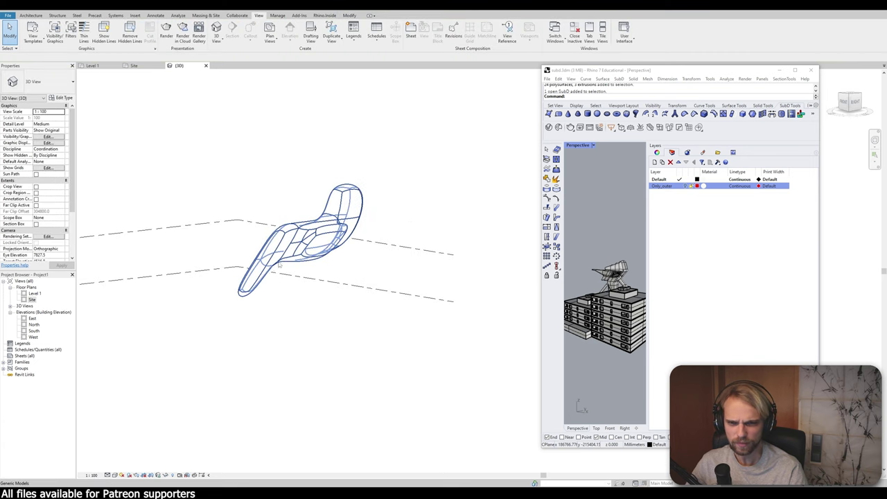
scroll(259, 236, down, 5)
scroll(430, 212, up, 1)
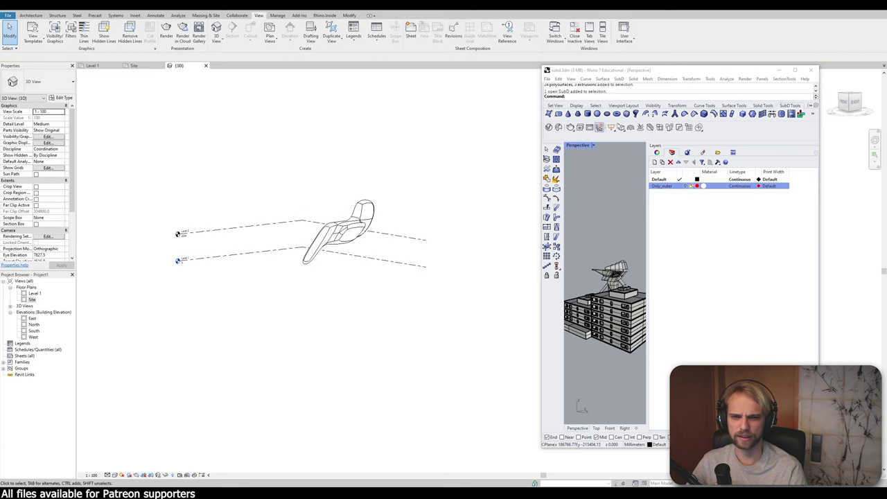
Step: Arrange the Revit and Rhino windows side by side, each filling half of the screen
drag(654, 75, 885, 284)
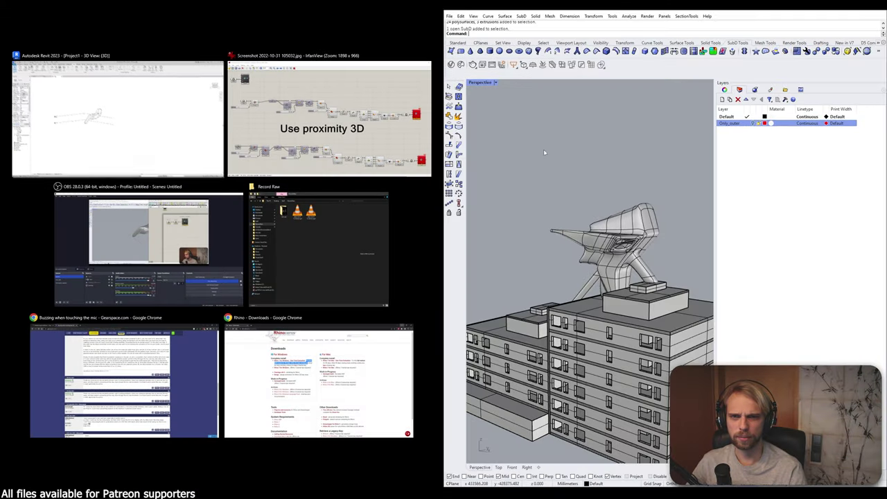
click(150, 101)
scroll(331, 199, up, 2)
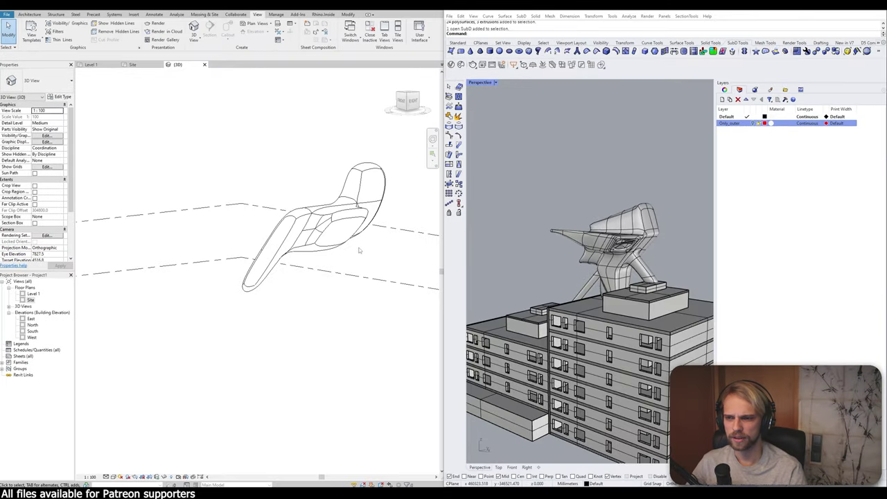
Step: Launch Grasshopper from the Rhino command line
shift+middle_drag(337, 311, 247, 305)
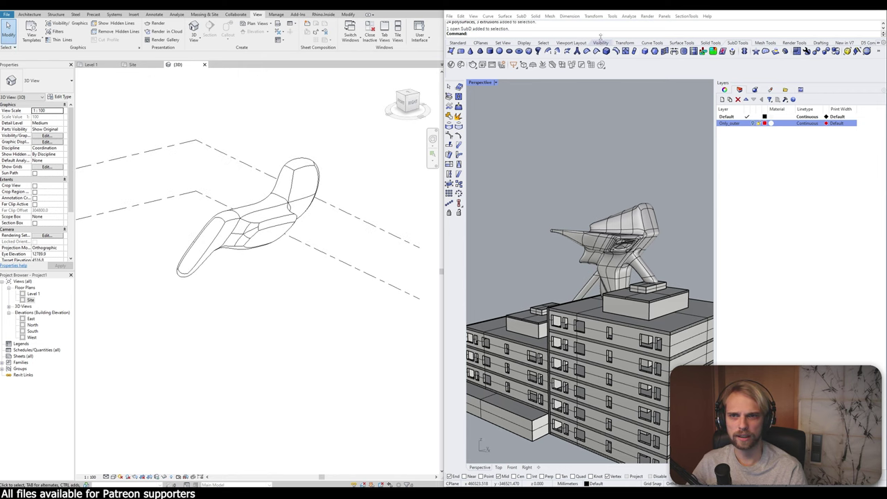
text(Grasshopper)
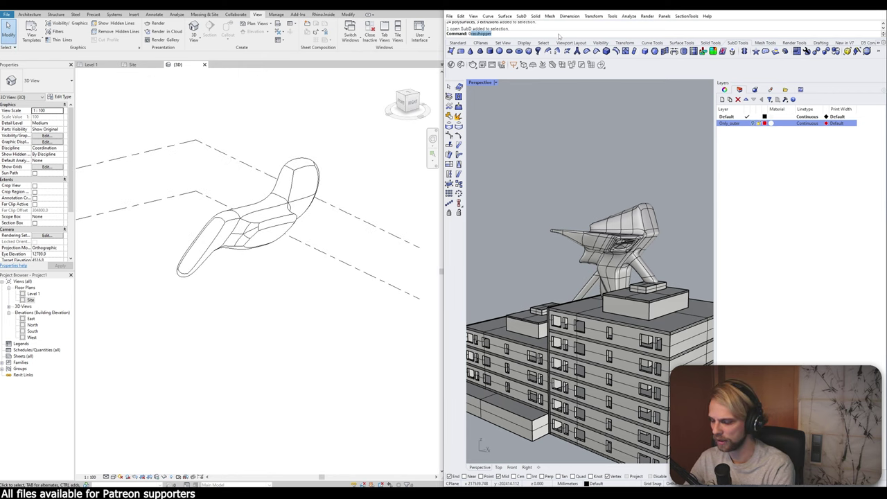
key(Return)
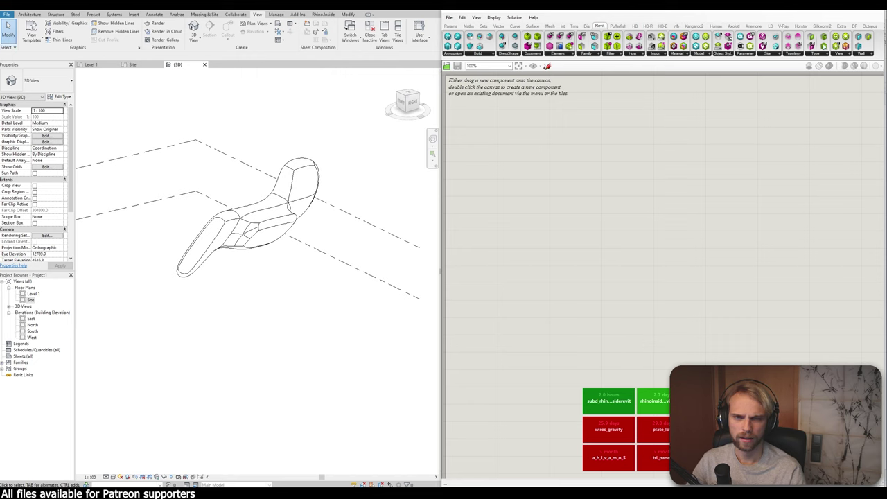
Step: Delete the existing free-form generic model DirectShape from the Revit 3D view
click(242, 228)
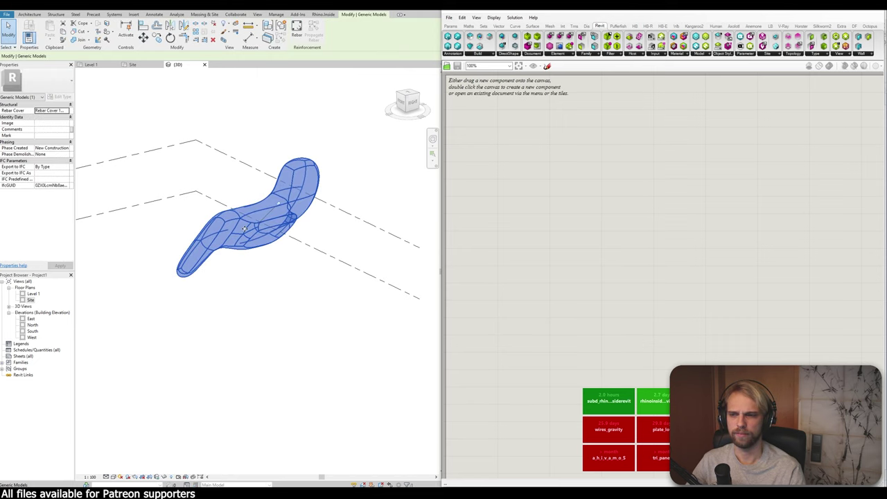
click(280, 206)
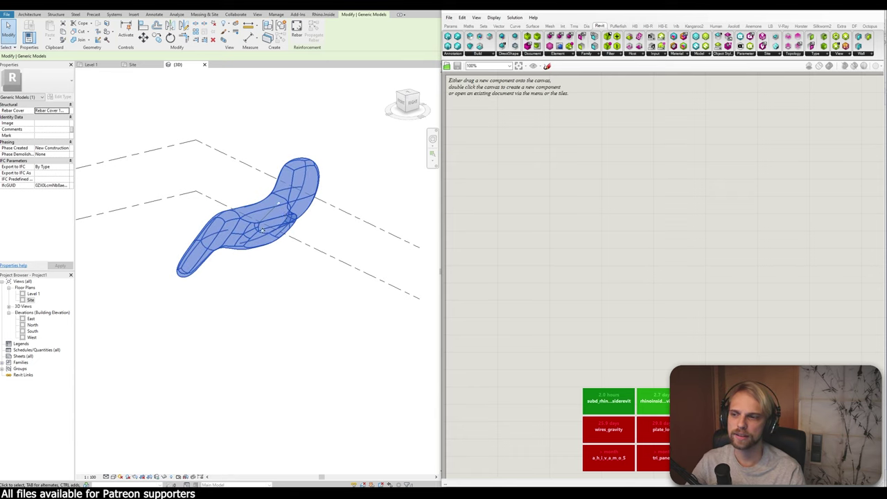
key(Delete)
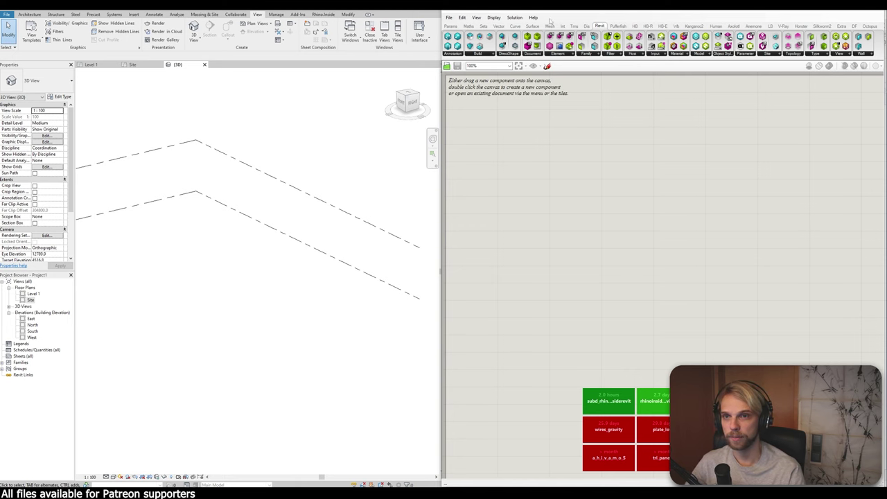
Step: Place the Grasshopper window over the lower half of Rhino and frame the building in the exposed Perspective viewport
drag(561, 9, 527, 245)
click(711, 132)
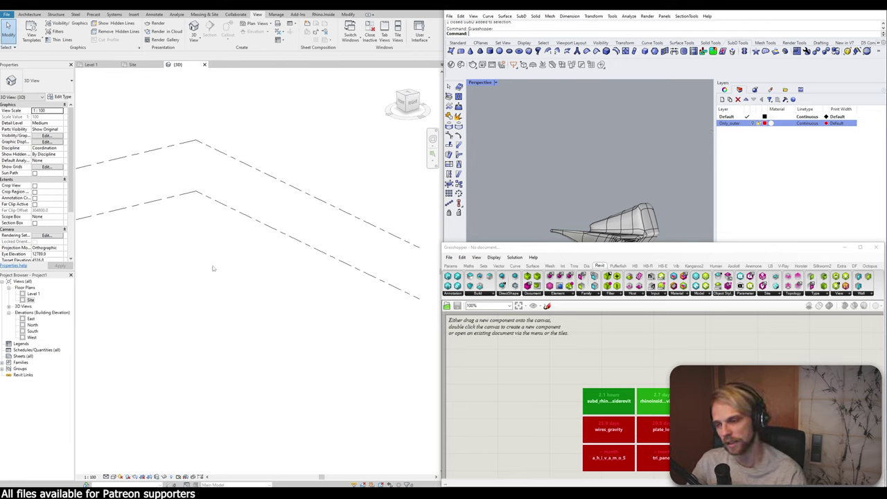
scroll(241, 254, down, 2)
middle_drag(215, 242, 252, 246)
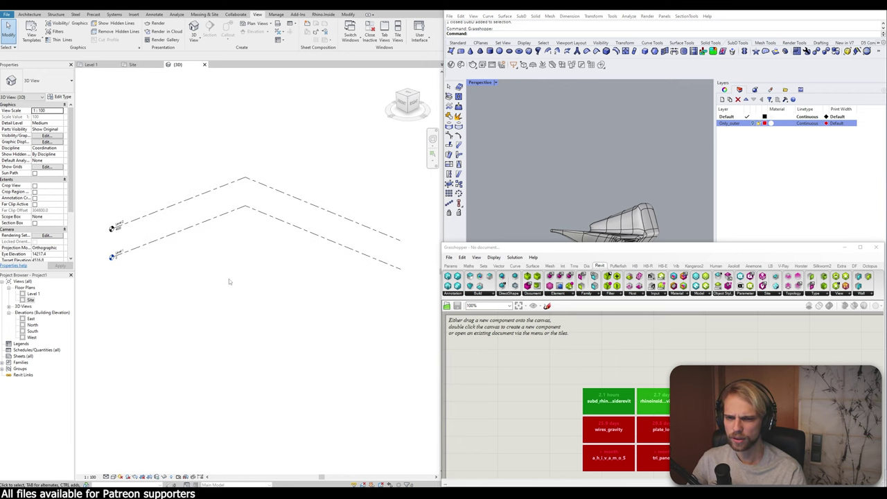
click(620, 246)
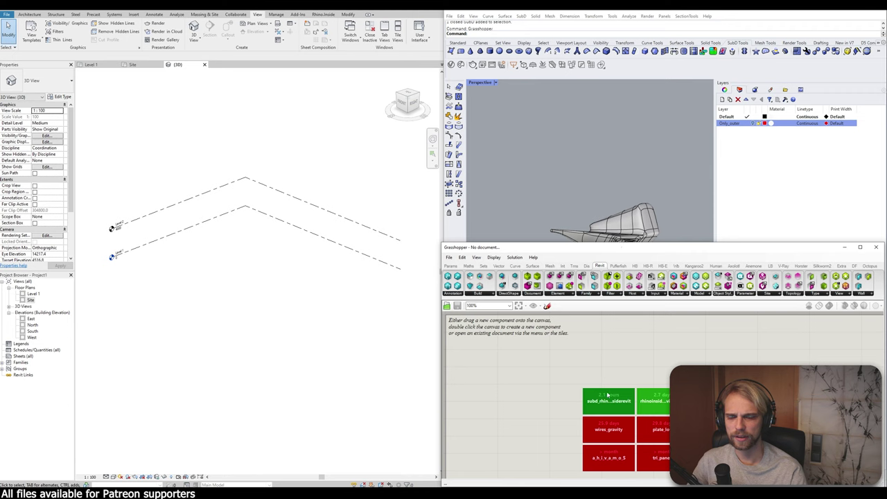
right_drag(581, 184, 603, 128)
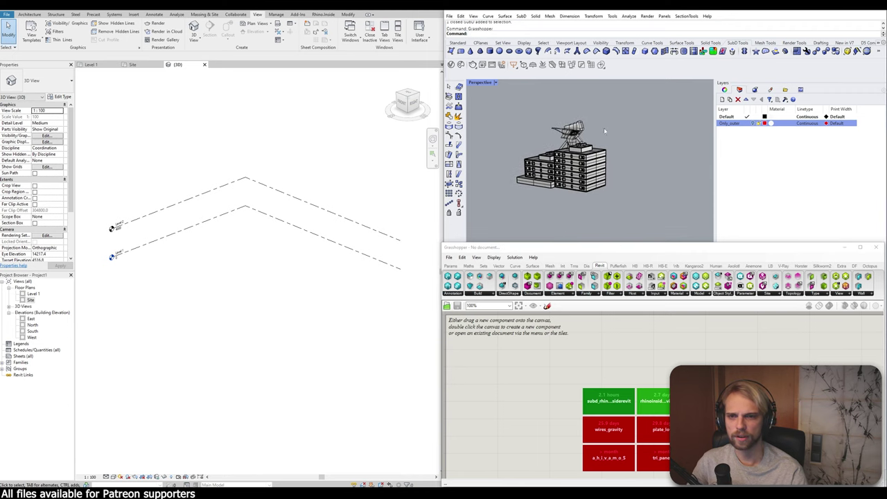
scroll(603, 127, up, 5)
Step: Add a Brep parameter to the empty Grasshopper canvas and position it with free space around it
click(574, 337)
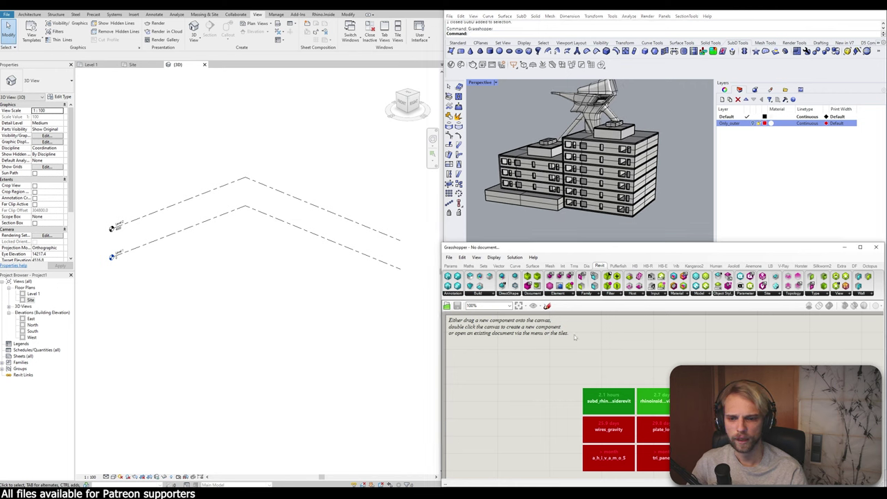
double_click(574, 337)
text(BR)
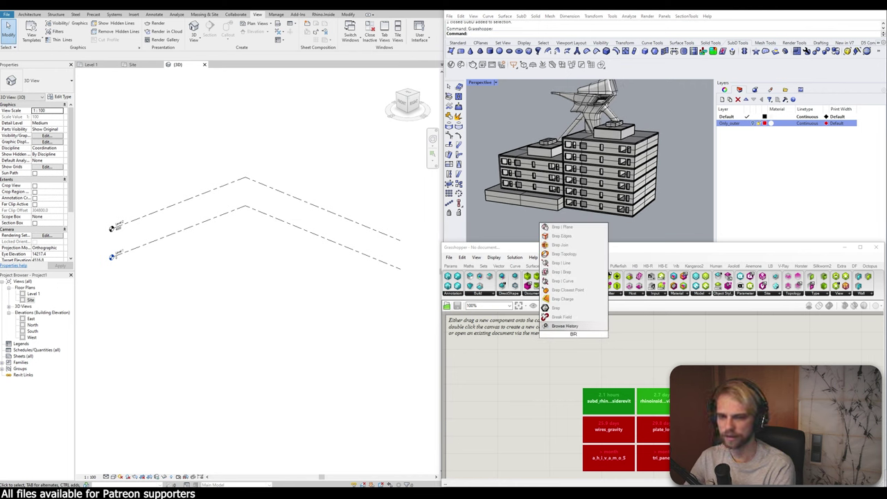
key(Return)
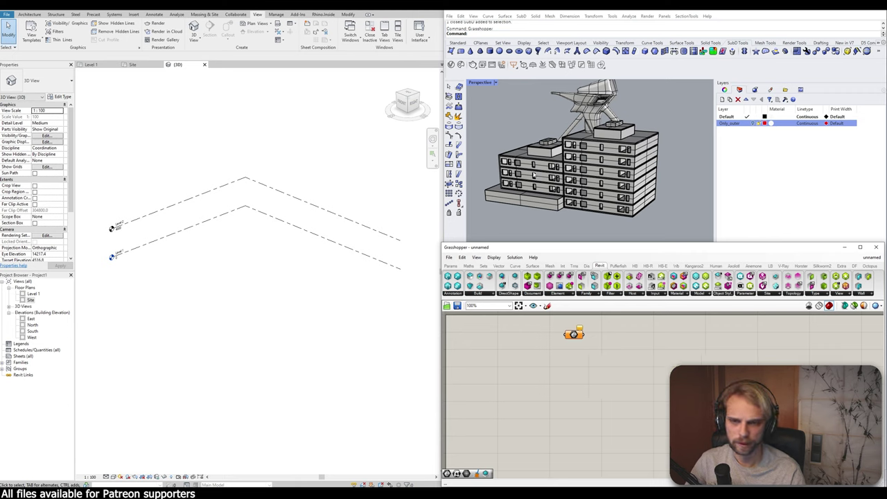
drag(577, 333, 526, 367)
right_drag(525, 366, 636, 378)
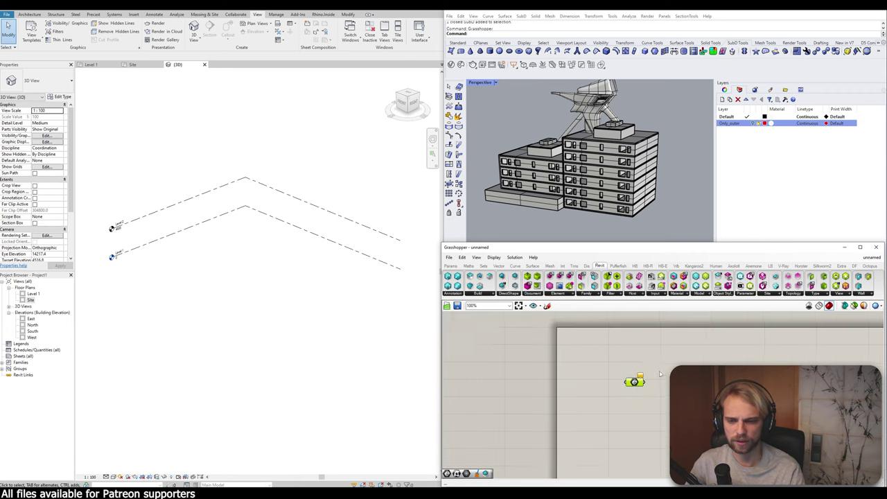
Step: Add a Bifocals component outside the working area to label the components with their names
scroll(537, 421, down, 3)
double_click(568, 347)
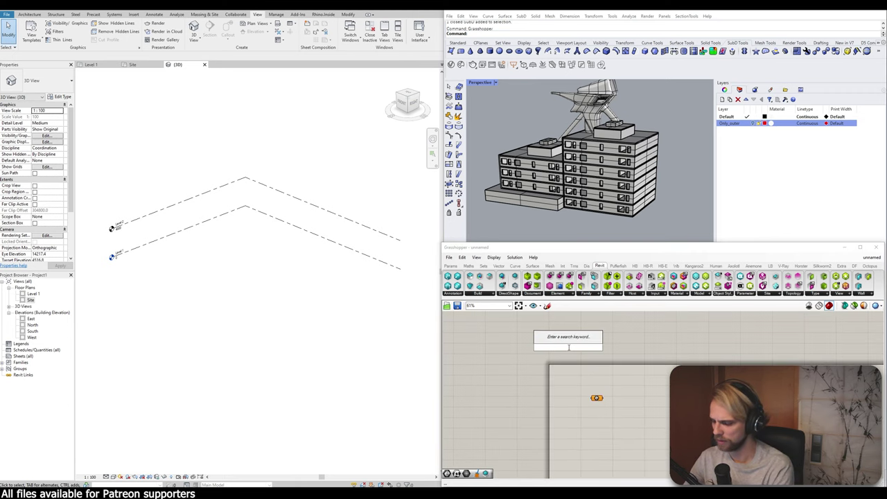
text(BIFOC)
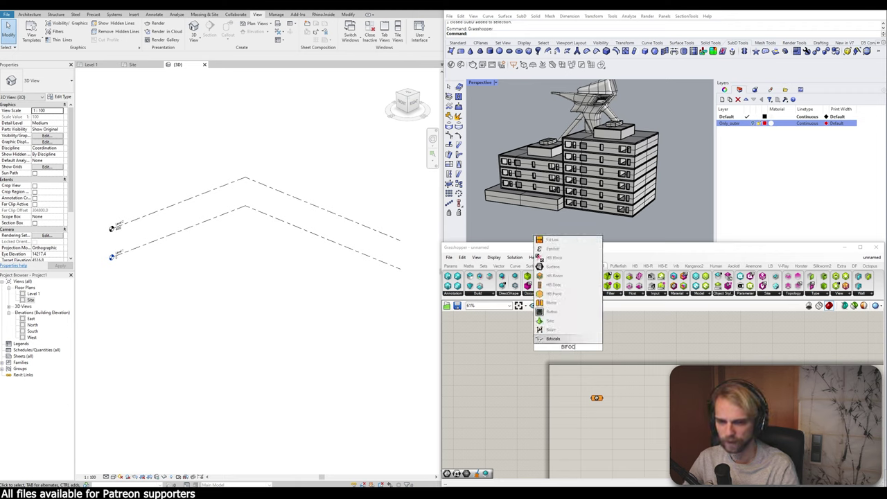
click(570, 339)
Step: Reference the building's polysurfaces and extrusions in the Brep parameter, leaving out the rooftop SubD structure, and make room beside the parameter
scroll(580, 401, up, 5)
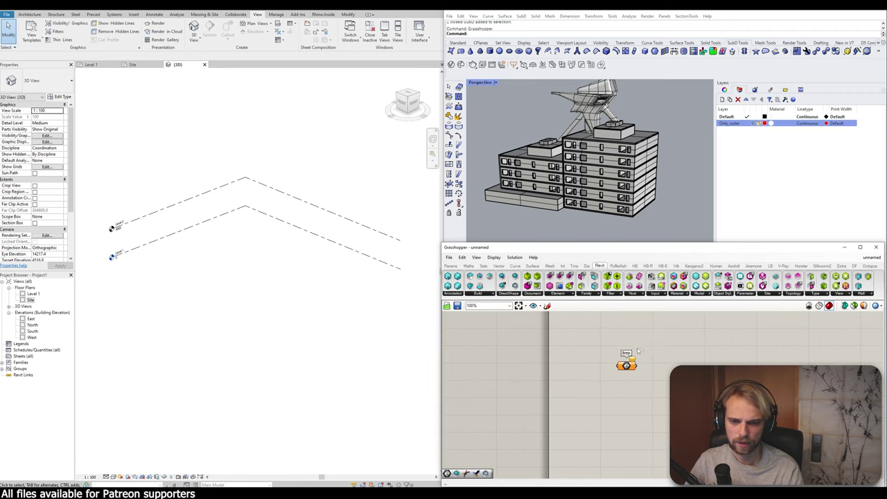
scroll(627, 384, up, 2)
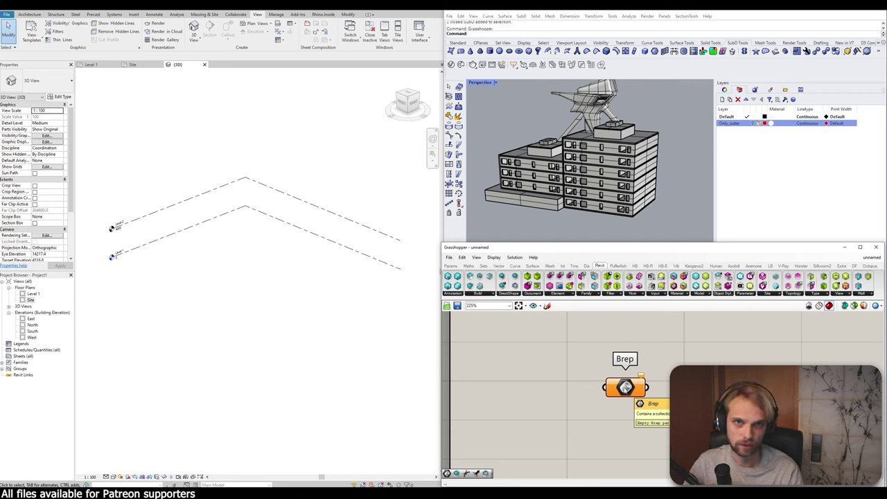
right_click(625, 387)
click(648, 441)
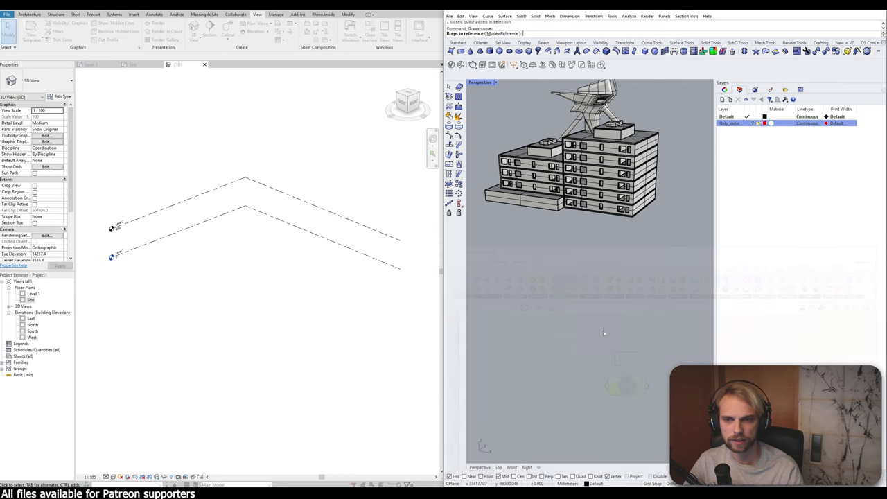
drag(478, 108, 667, 254)
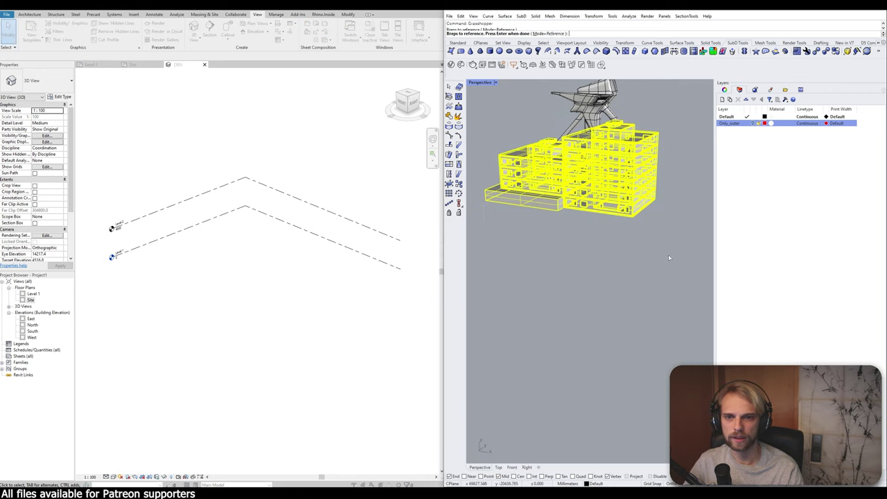
key(Return)
drag(635, 385, 580, 399)
click(633, 358)
click(624, 376)
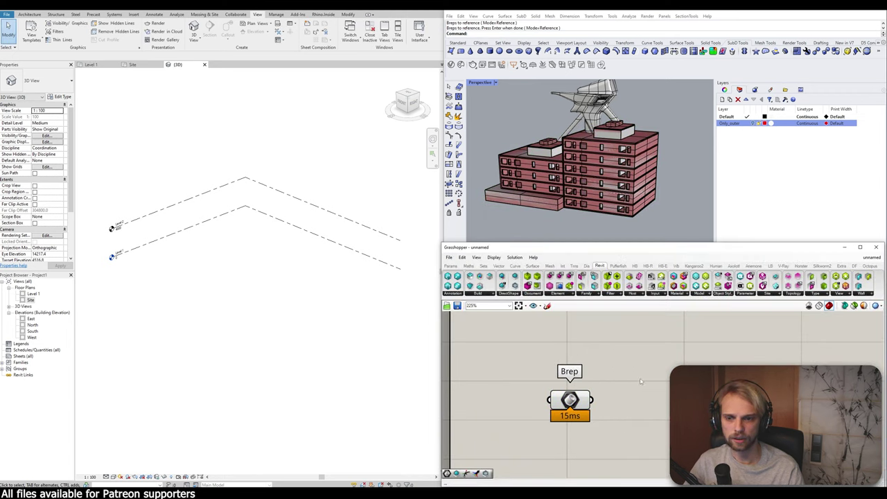
Step: Add an Add Geometry DirectShape component, feed the Brep parameter into its geometry input, and check the building in the Revit 3D view
double_click(641, 381)
text(DIREC)
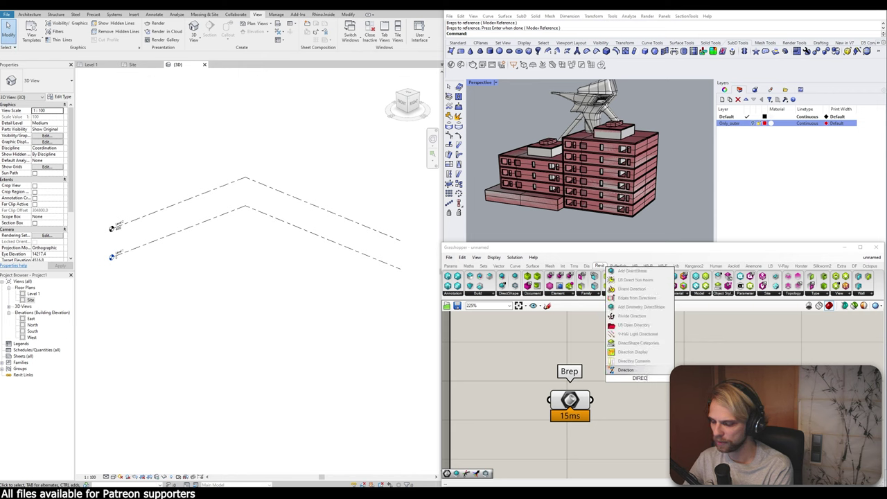
text(T SHAPE)
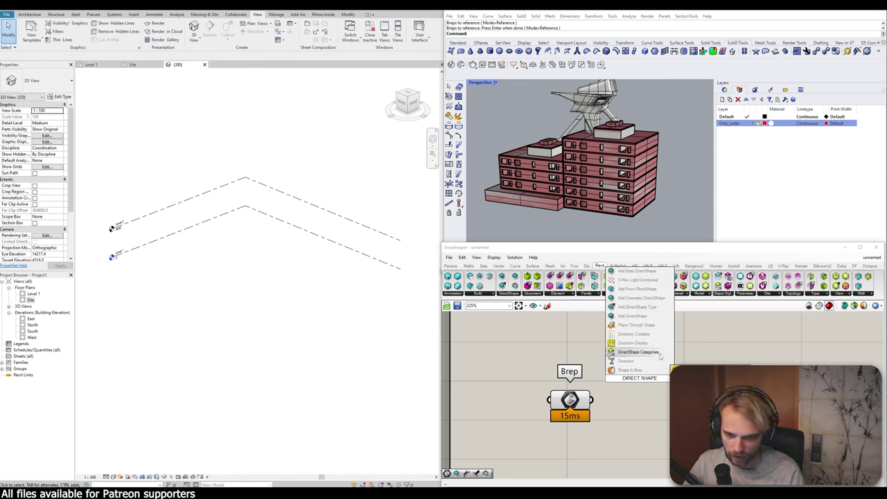
click(631, 297)
drag(639, 378, 657, 416)
drag(591, 400, 670, 411)
click(568, 346)
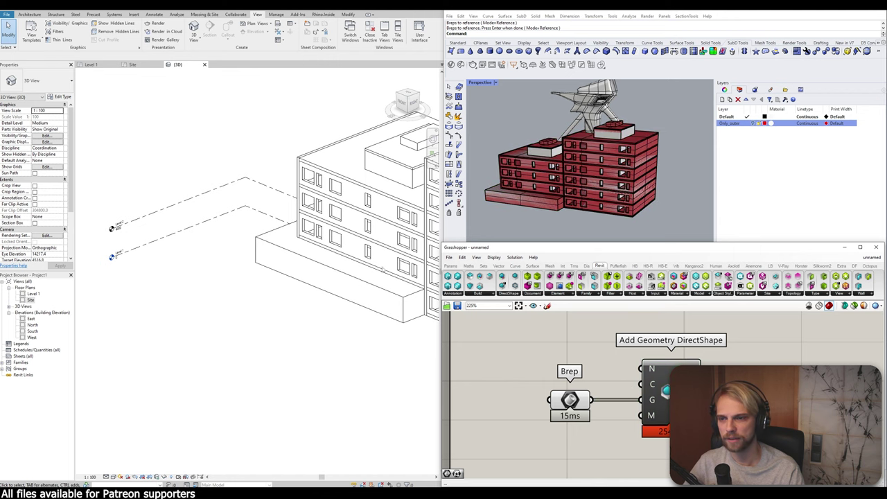
scroll(261, 278, down, 3)
scroll(277, 291, up, 1)
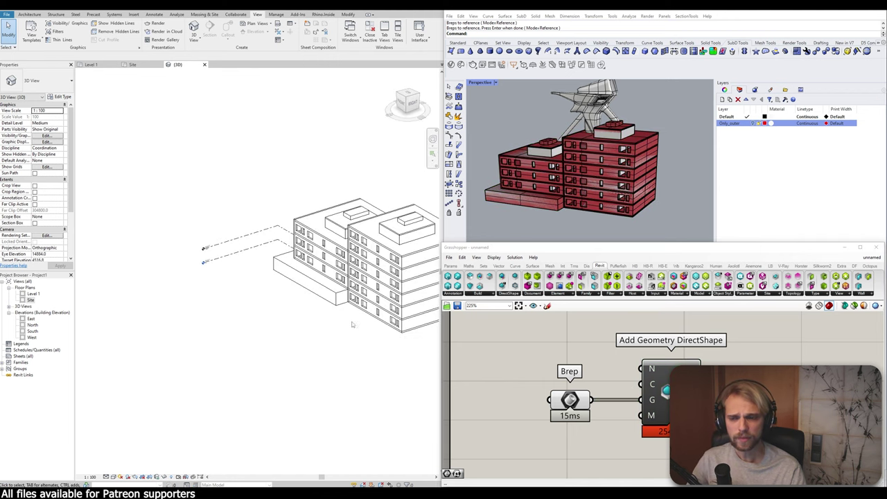
shift+middle_drag(230, 295, 251, 118)
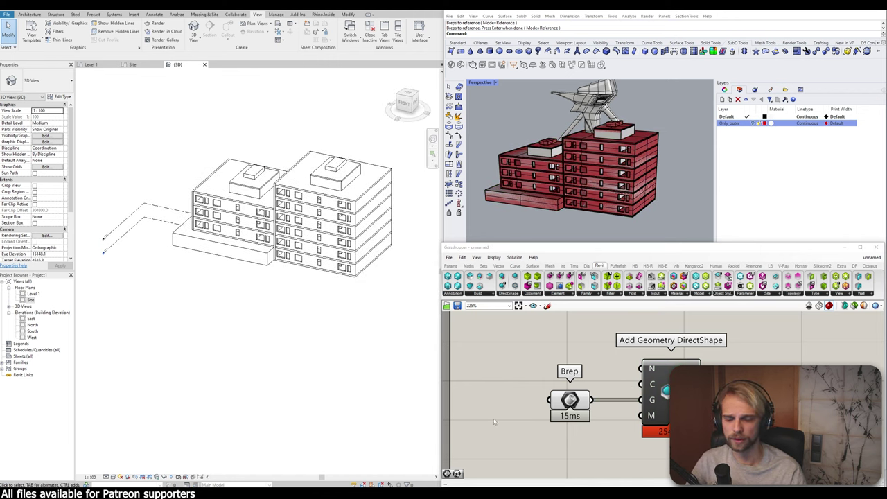
Step: Add a panel containing SURROUNDING and connect it to the name input of Add Geometry DirectShape
double_click(558, 347)
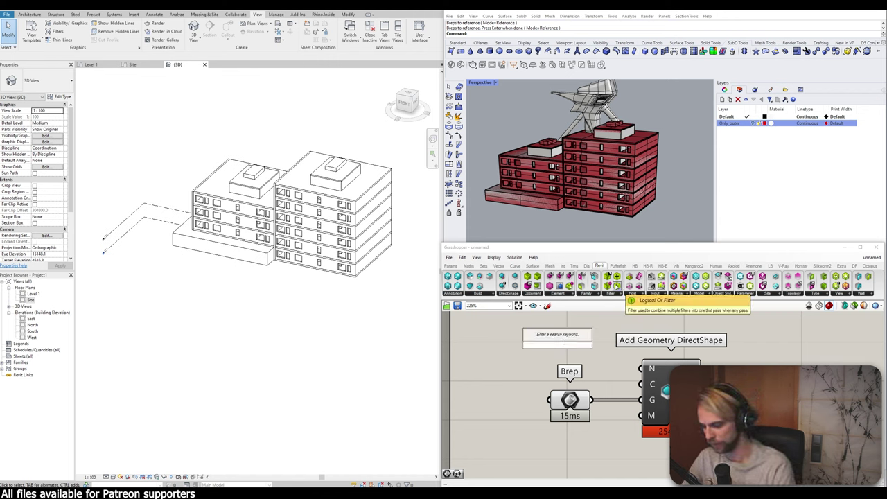
text(//)
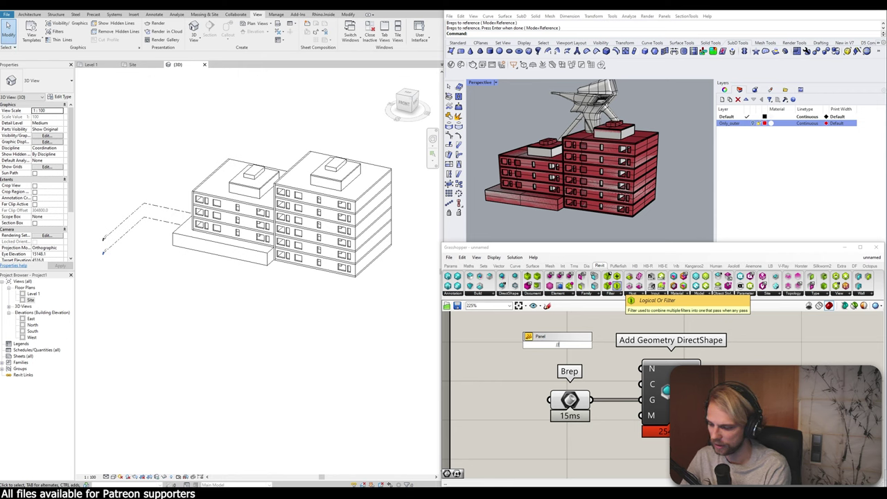
text(SURROUNDING)
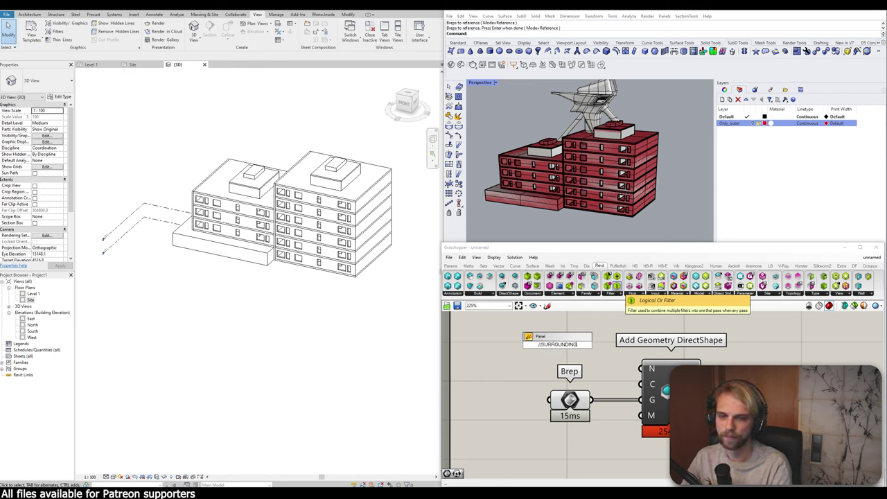
key(Return)
drag(596, 344, 642, 368)
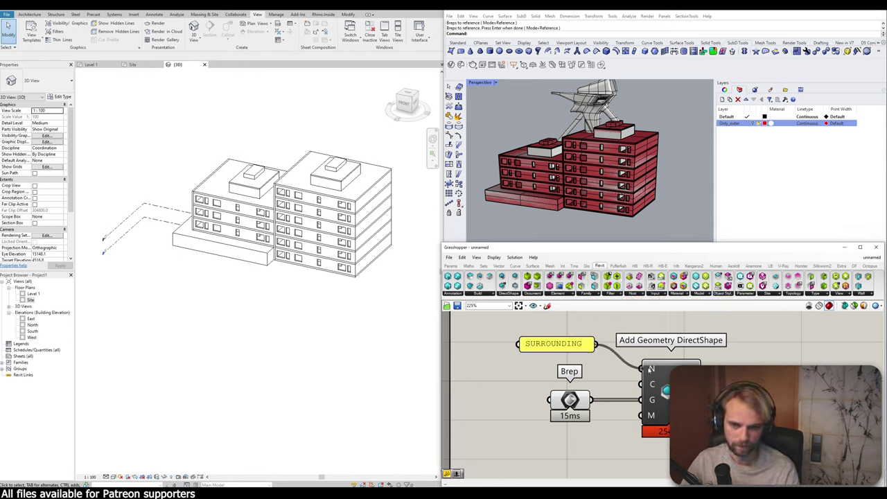
drag(566, 344, 586, 352)
Step: Turn off the Rhino preview of the panel, Brep and Add Geometry DirectShape group, and clear the selection
drag(471, 341, 763, 462)
middle_click(505, 344)
click(518, 331)
click(567, 331)
scroll(567, 332, down, 3)
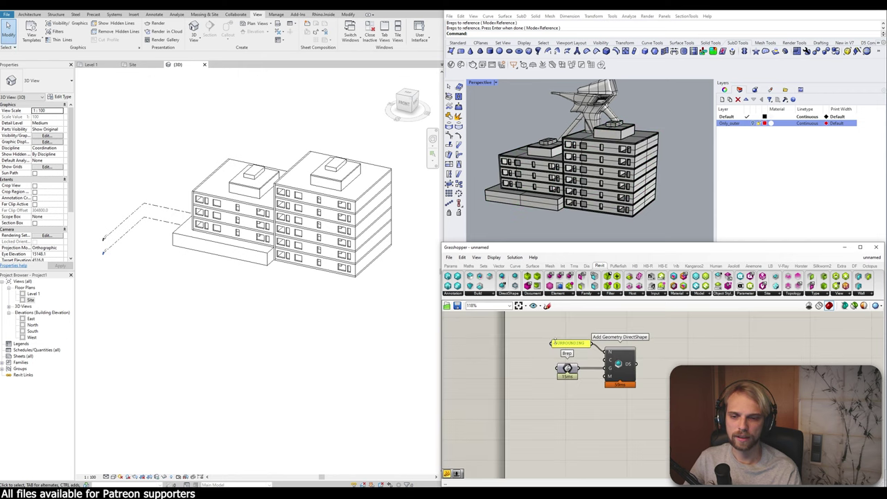
right_drag(567, 333, 605, 377)
drag(682, 438, 566, 354)
click(528, 367)
Step: Stretch the extents of Level 1 in the Revit 3D view so that they surround the whole building
scroll(276, 191, up, 5)
scroll(276, 164, down, 4)
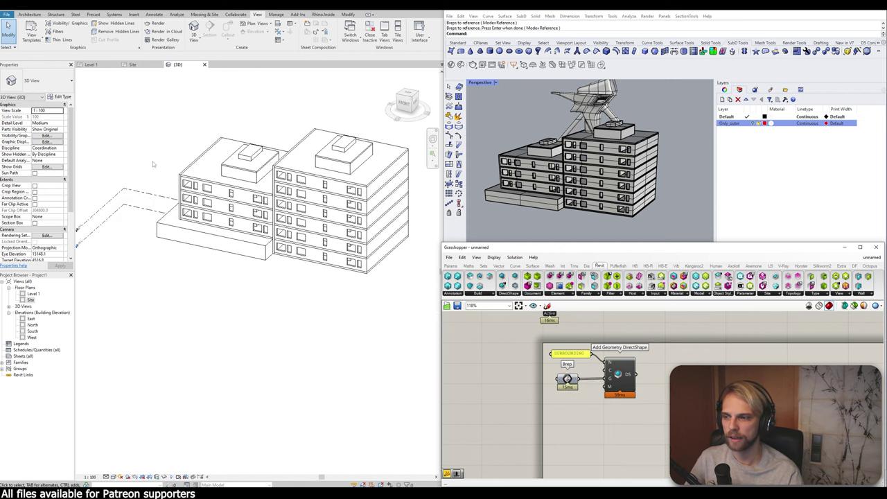
middle_drag(145, 145, 218, 257)
drag(217, 257, 173, 171)
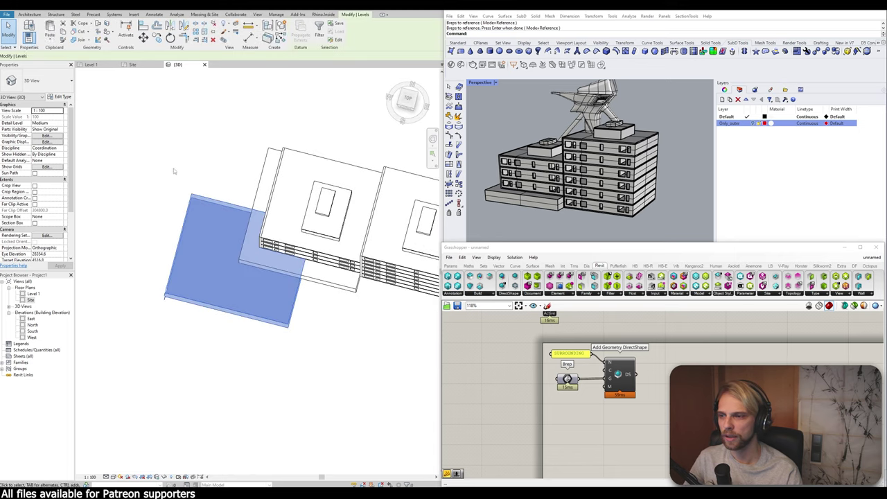
click(179, 333)
middle_drag(197, 332, 171, 347)
click(194, 222)
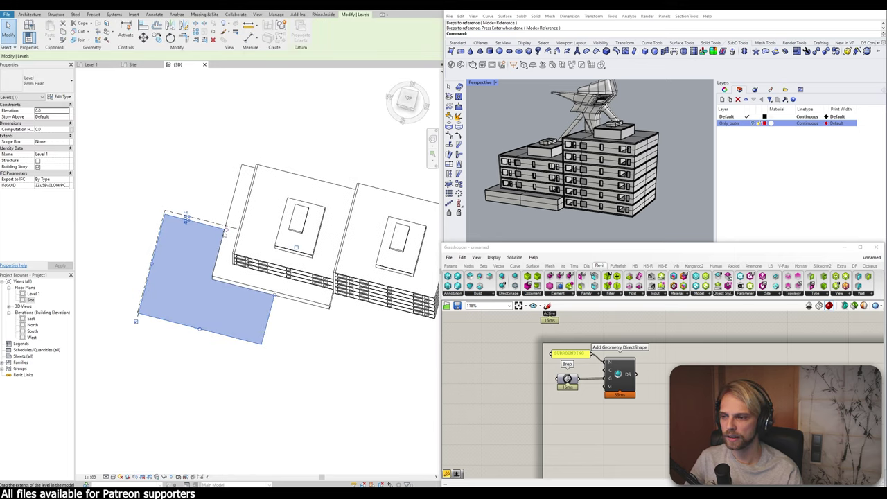
drag(225, 230, 248, 149)
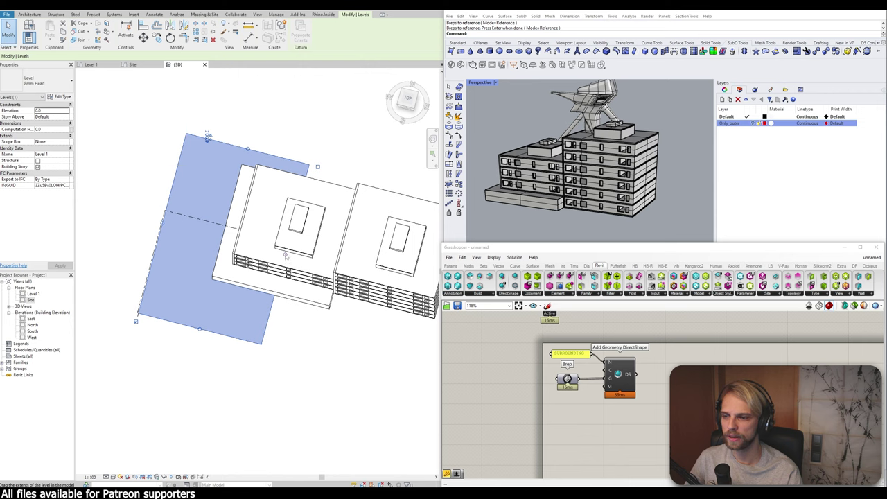
shift+middle_drag(285, 256, 234, 265)
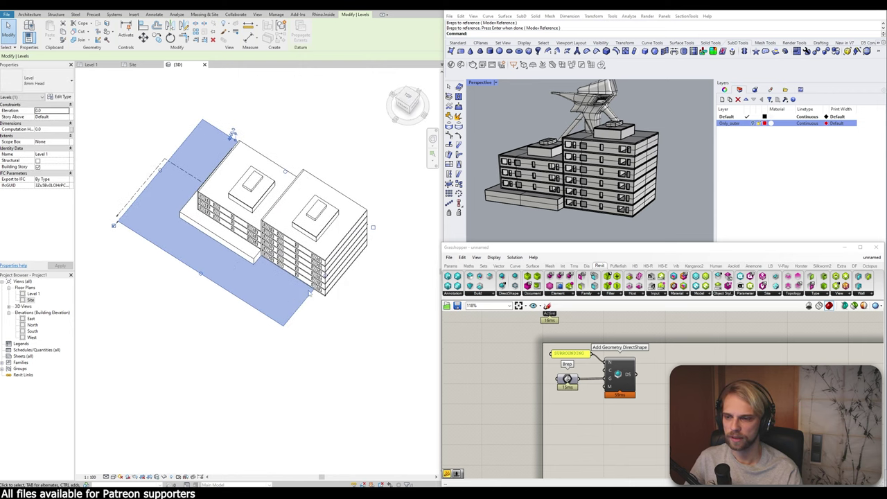
click(360, 327)
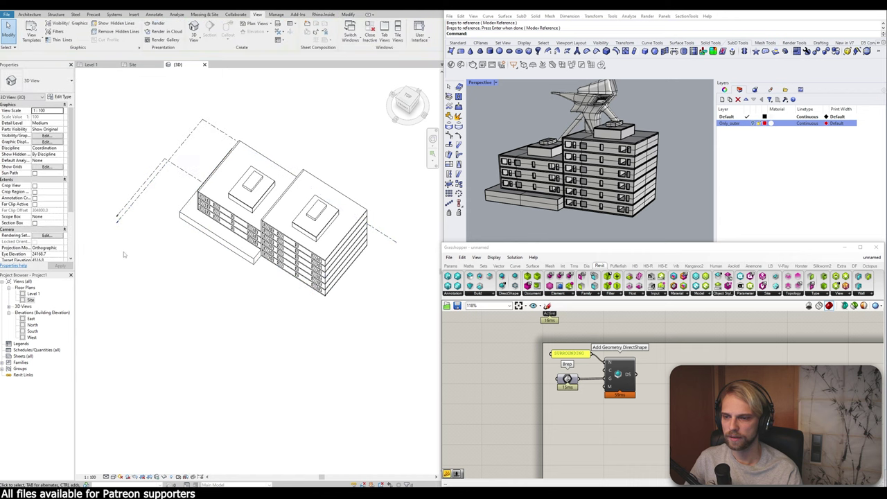
Step: Delete Level 2 from the Revit model and check the remaining Level 1 around the building
click(144, 182)
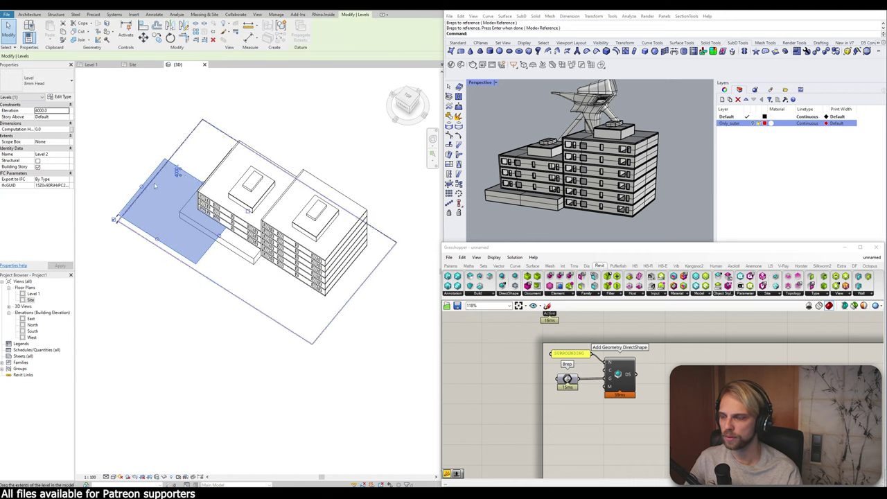
shift+middle_drag(167, 242, 164, 231)
scroll(120, 234, up, 5)
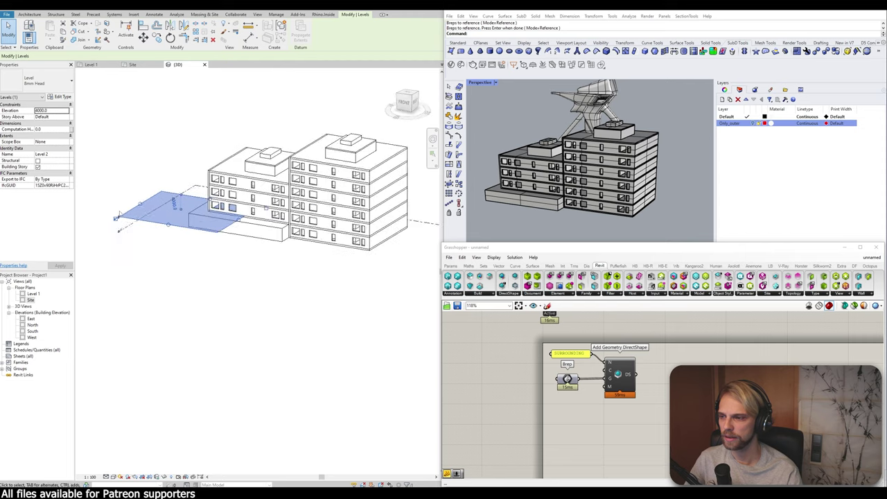
click(126, 274)
click(140, 181)
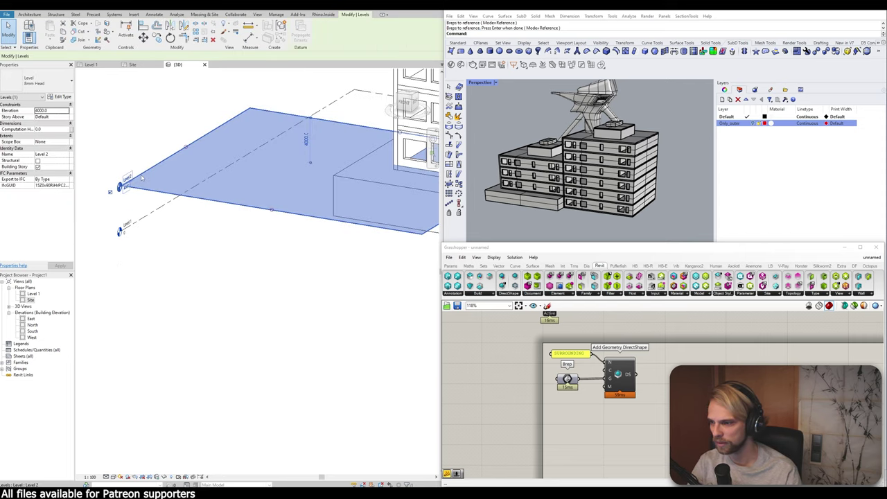
key(Delete)
scroll(158, 217, down, 5)
click(126, 223)
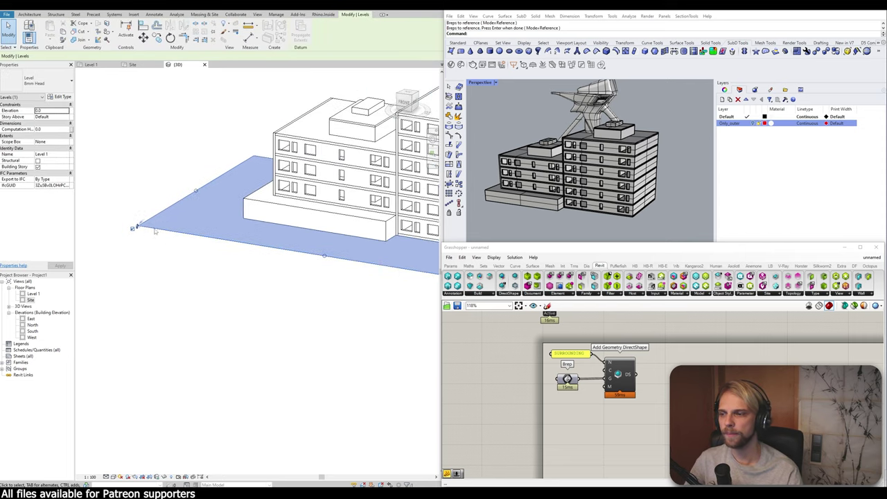
shift+middle_drag(202, 263, 262, 336)
click(264, 336)
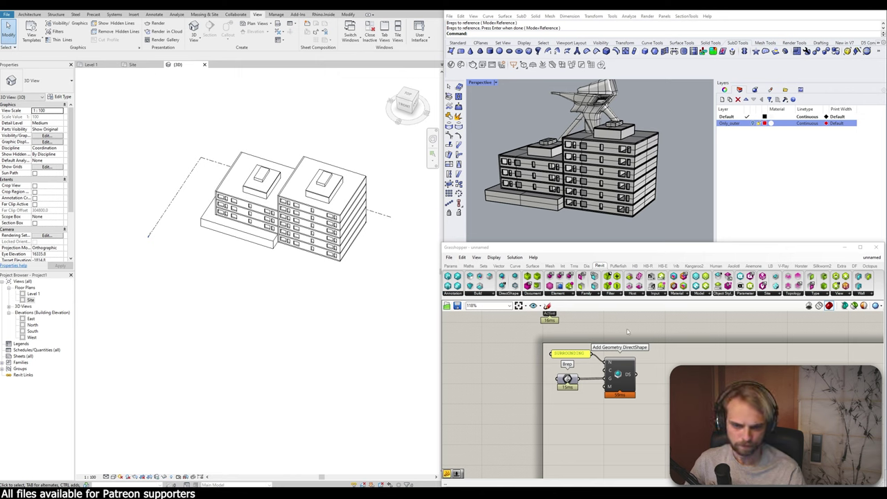
Step: Add a SubD parameter below the Brep group in Grasshopper and reference the free-form rooftop structure from Rhino in it
click(667, 393)
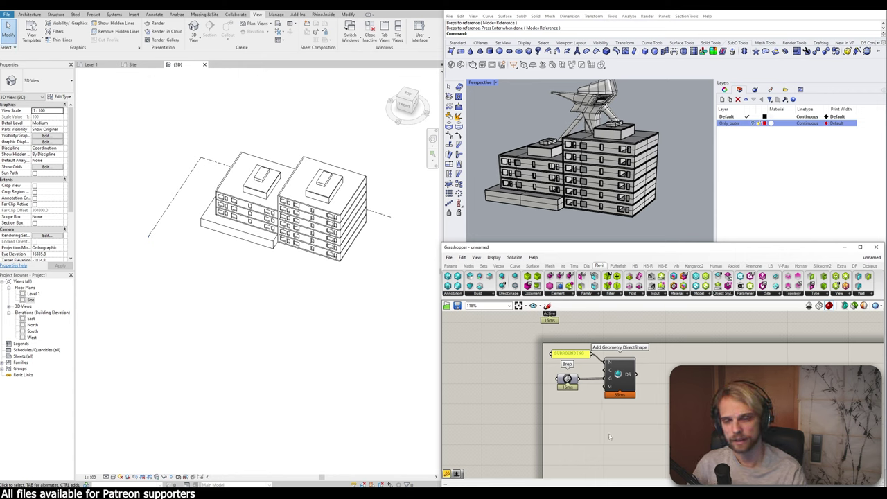
double_click(586, 428)
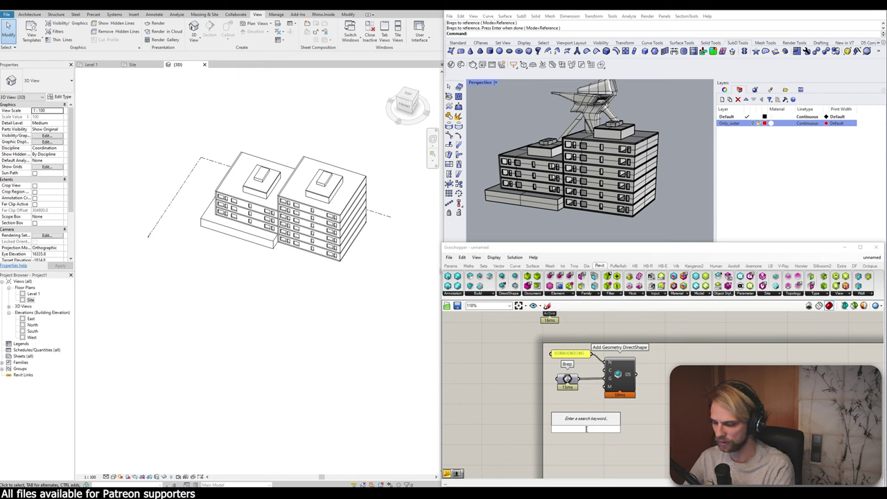
text(subd)
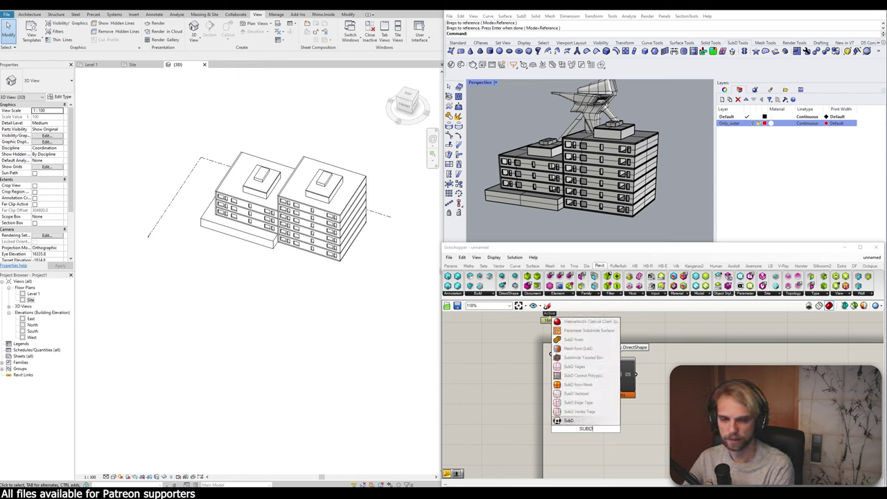
key(Return)
right_click(586, 429)
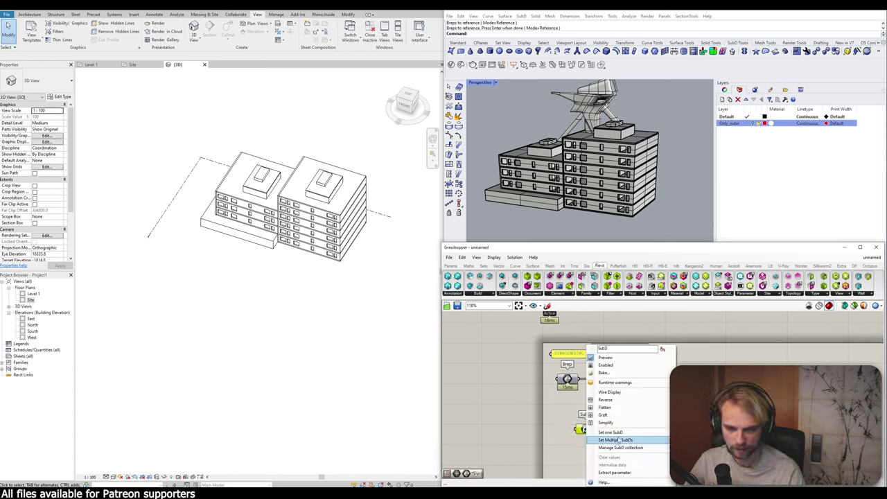
click(617, 437)
click(589, 114)
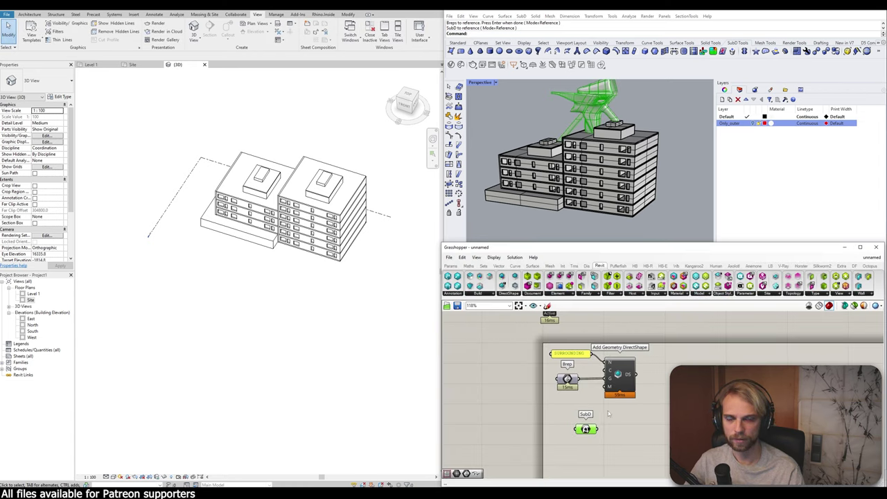
Step: Add a Brep parameter beside the SubD parameter and feed the SubD into it to convert the rooftop structure
double_click(616, 431)
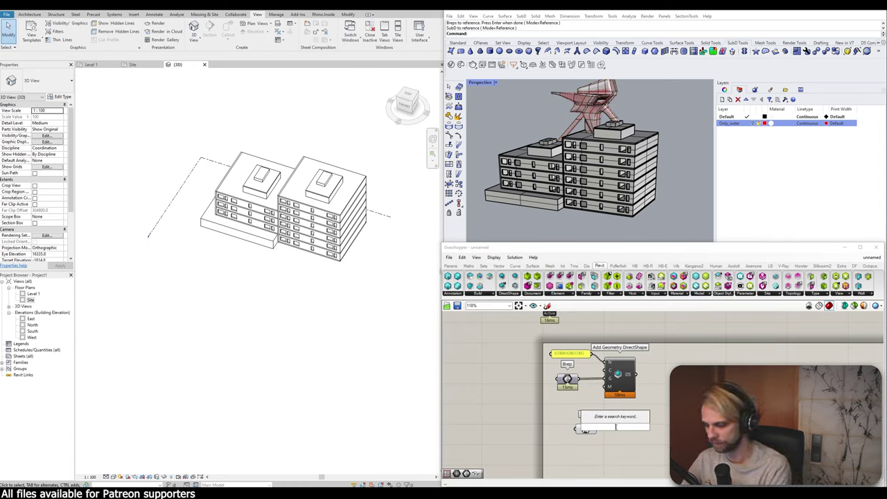
text(BRE)
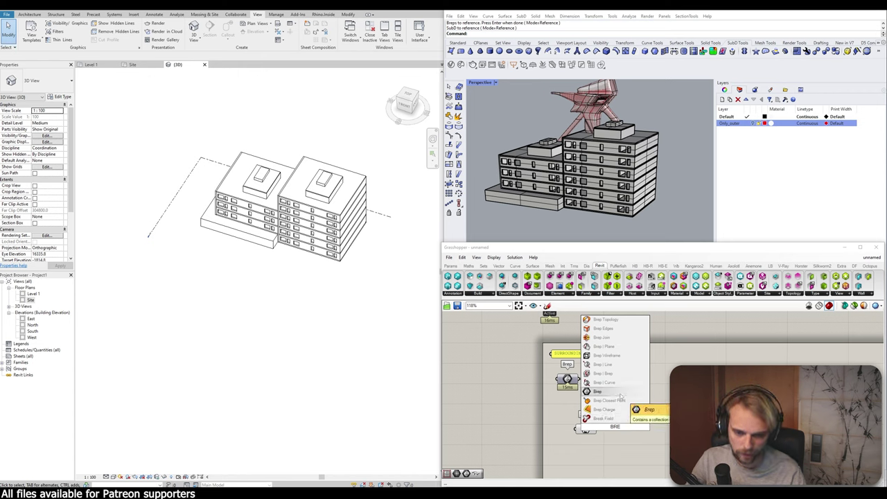
click(597, 392)
drag(617, 431, 619, 428)
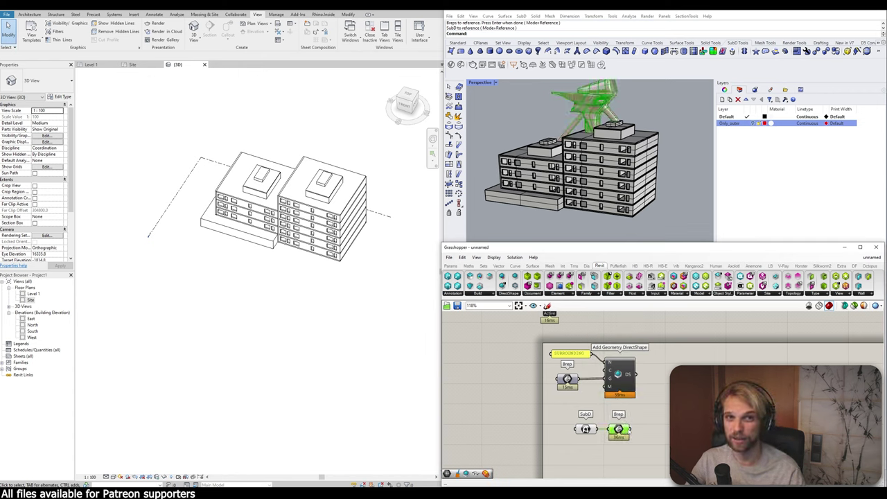
right_drag(641, 456, 646, 418)
drag(645, 419, 609, 412)
scroll(601, 384, up, 2)
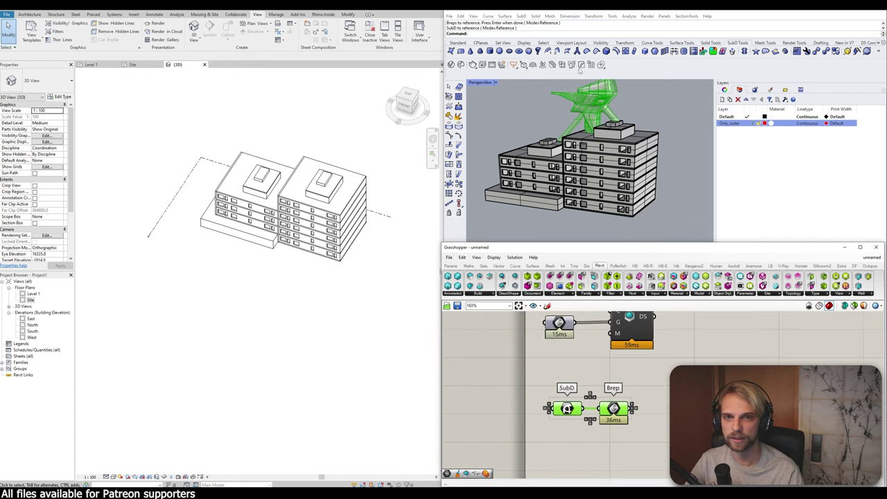
key(ctrl+d)
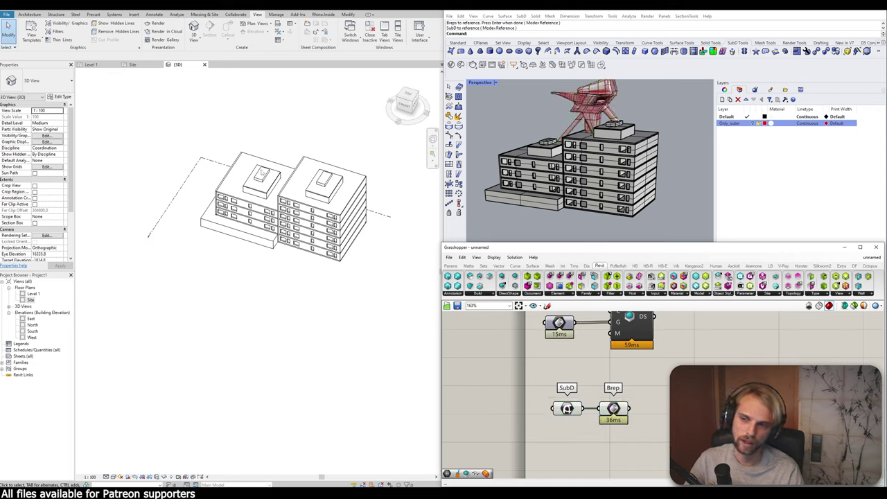
scroll(283, 181, up, 2)
mouse_move(297, 244)
shift+middle_down()
mouse_move(305, 156)
mouse_move(298, 233)
mouse_move(289, 239)
shift+middle_up()
right_drag(650, 406, 652, 374)
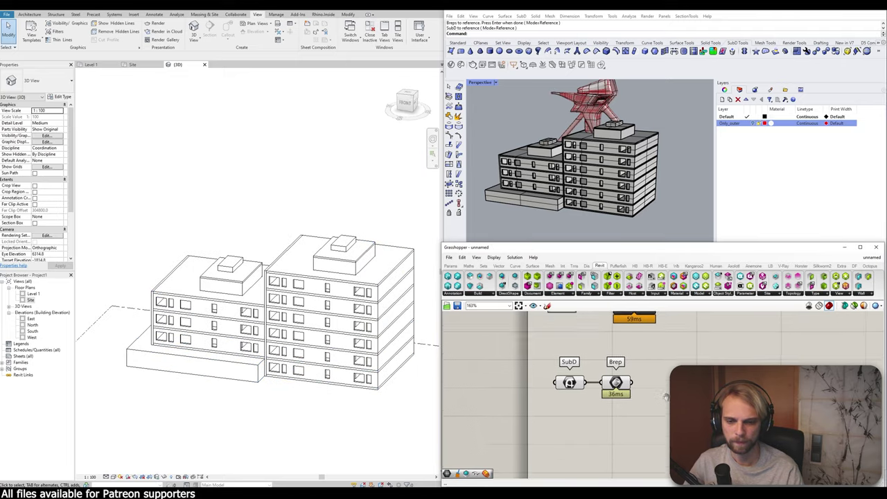
mouse_move(614, 376)
mouse_down()
mouse_move(615, 363)
mouse_move(609, 369)
mouse_up()
right_drag(646, 376, 611, 371)
click(661, 385)
scroll(633, 447, down, 2)
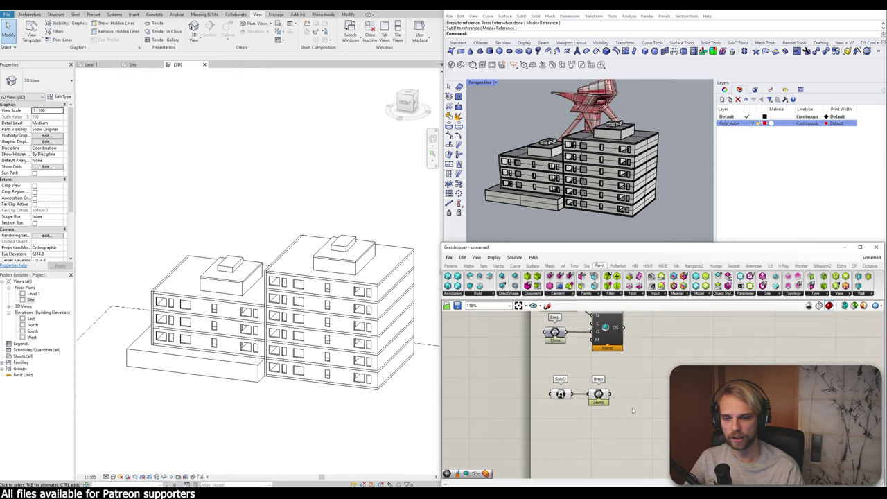
right_drag(634, 447, 641, 400)
drag(548, 337, 605, 363)
right_drag(647, 345, 639, 372)
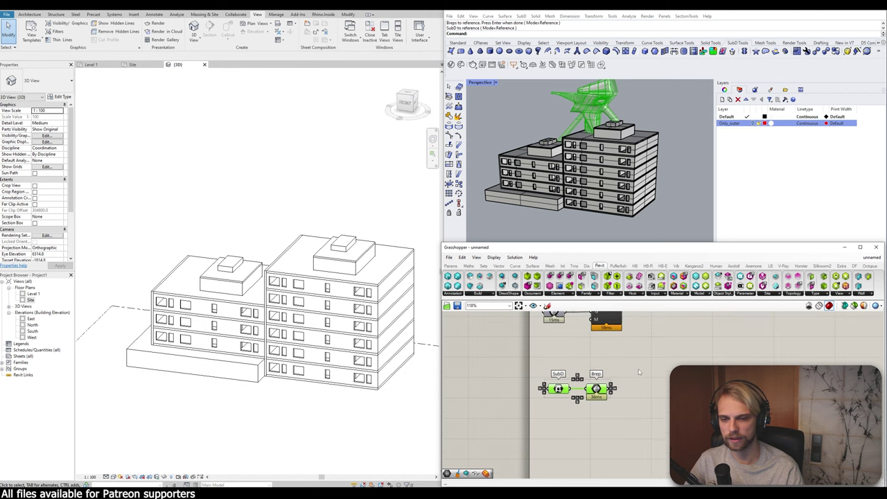
Step: Add a second Add Geometry DirectShape component, feed the rooftop Brep into its geometry input, and check the structure in the Revit 3D view
drag(590, 243, 593, 168)
double_click(652, 332)
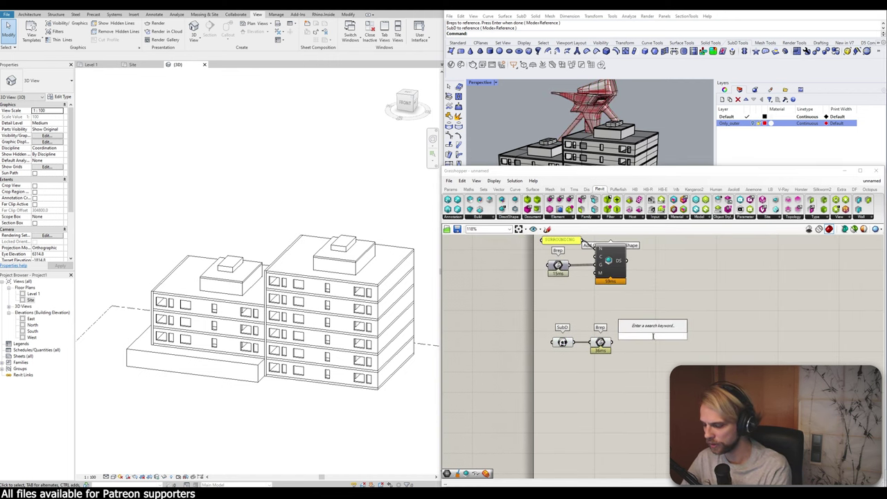
text(DIRECT SHAPE)
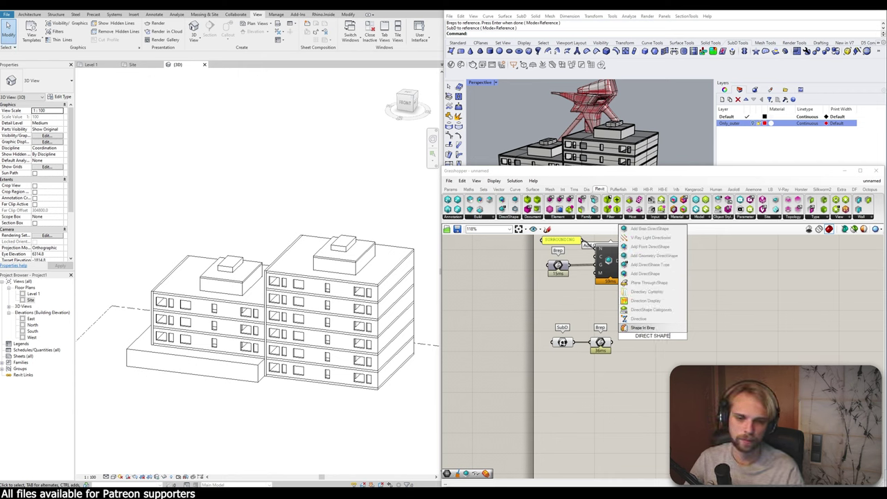
click(653, 255)
drag(611, 342, 637, 339)
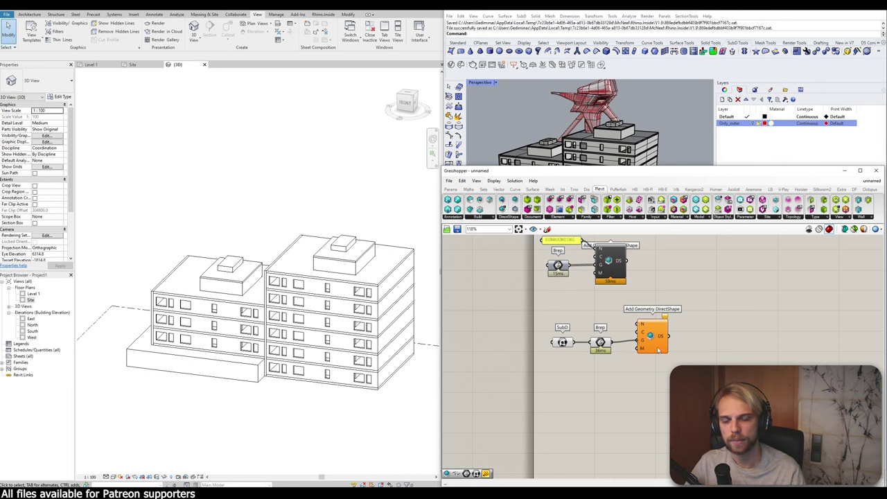
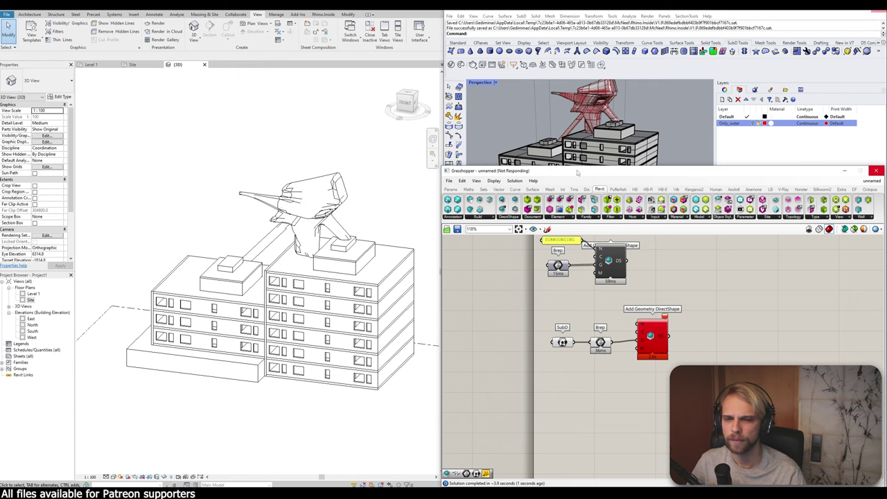
drag(577, 172, 523, 126)
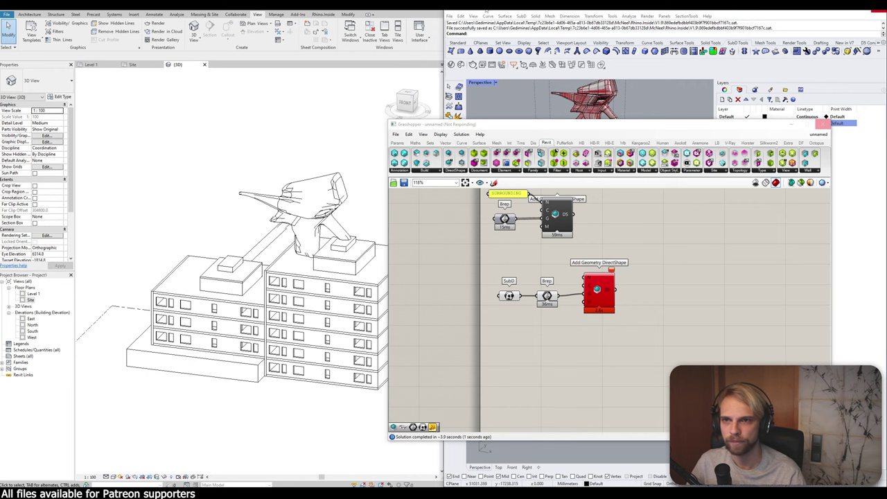
drag(473, 127, 523, 166)
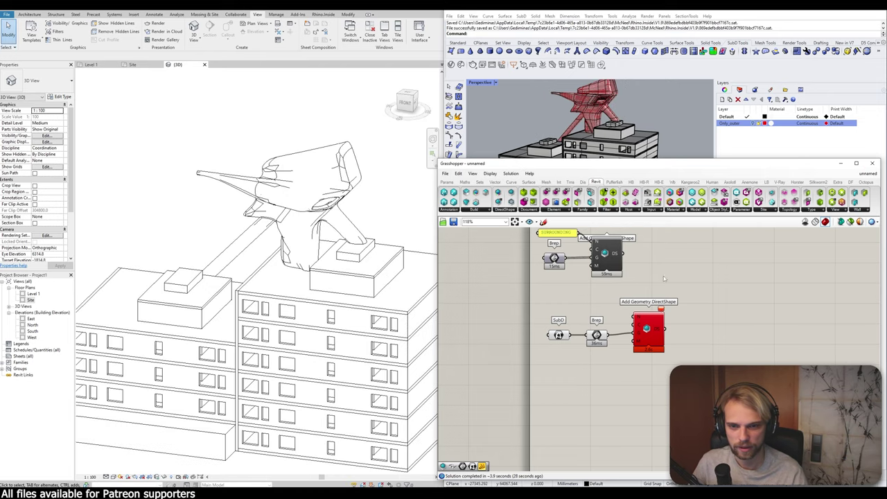
Step: Line up the second Add Geometry DirectShape component with the rooftop Brep parameter and disconnect the Brep from its geometry input
drag(649, 340, 652, 338)
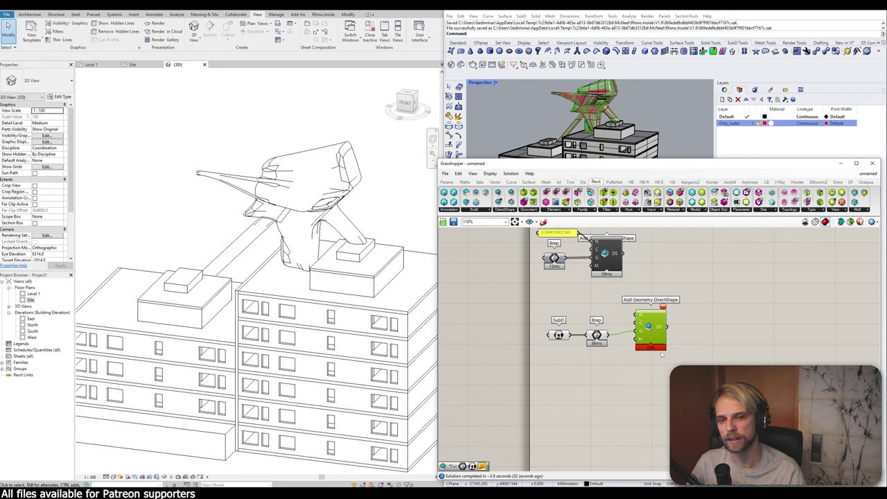
drag(662, 352, 667, 359)
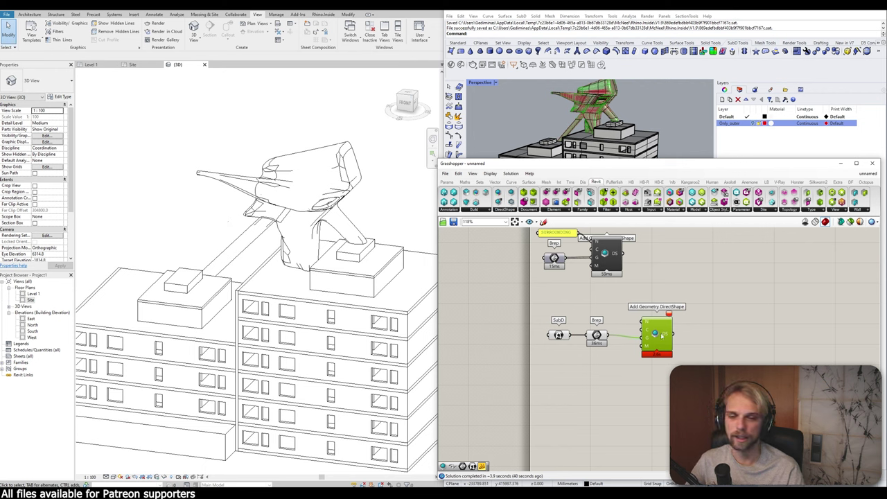
drag(661, 335, 662, 332)
drag(676, 415, 631, 313)
click(654, 295)
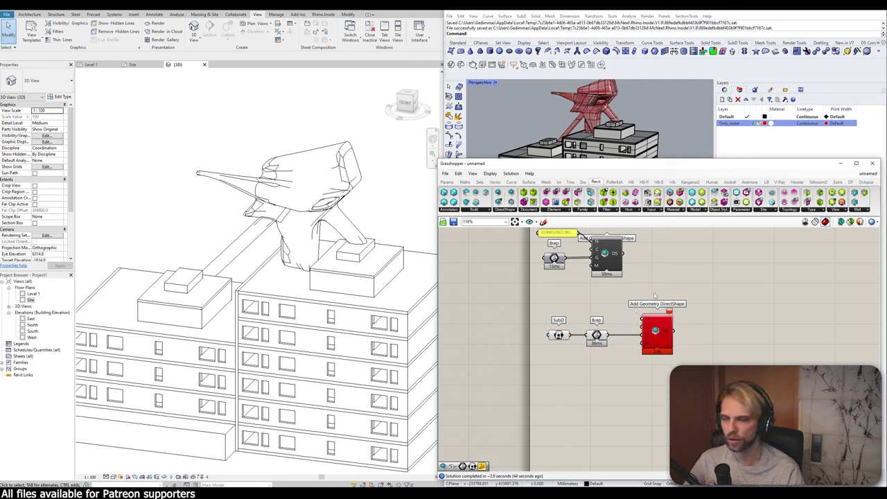
drag(696, 386, 632, 302)
mouse_move(660, 336)
mouse_down()
mouse_move(674, 334)
mouse_move(656, 338)
mouse_up()
click(635, 372)
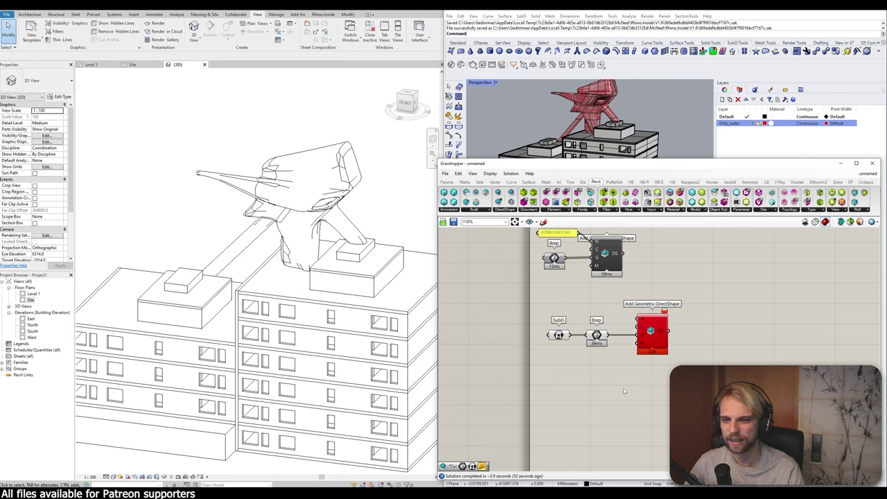
ctrl+drag(635, 335, 608, 335)
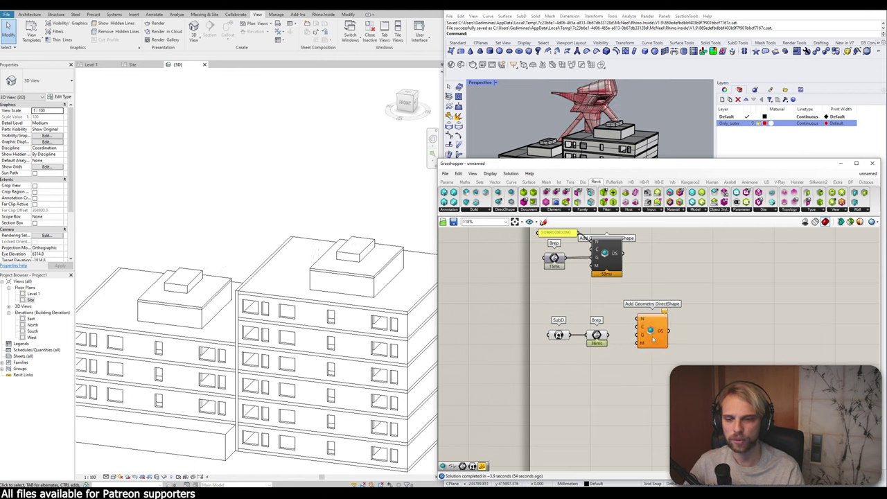
Step: Move the second Add Geometry DirectShape component away from the rooftop Brep parameter, leaving free canvas space between them
click(654, 339)
key(Delete)
scroll(703, 291, down, 3)
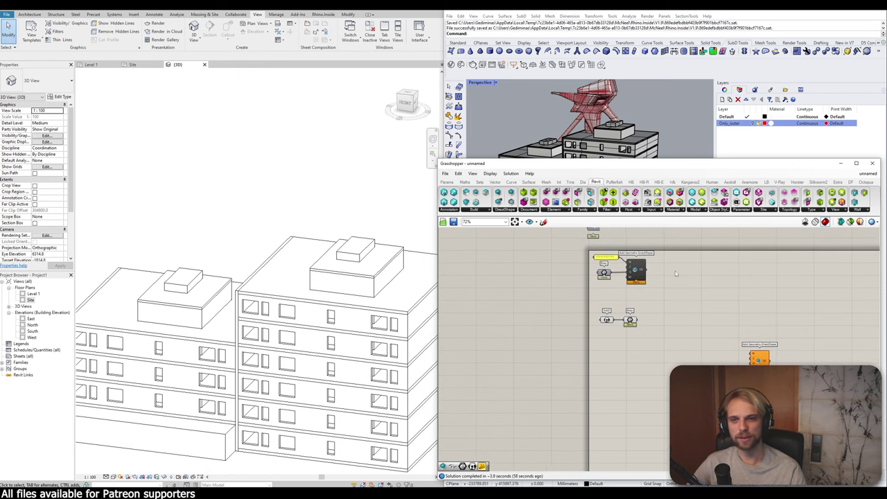
Step: Switch to the full Rhino window, select the whole building and rooftop structure, and hide them so only the Grasshopper preview is shown
click(859, 12)
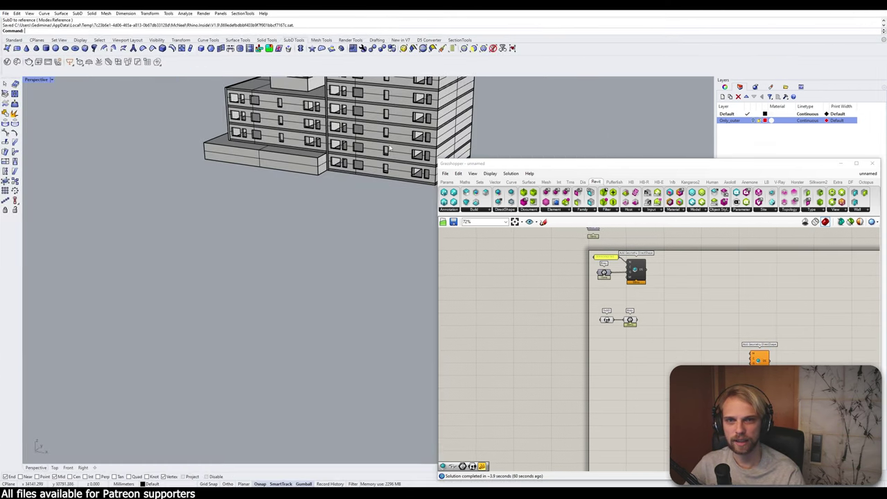
middle_click(284, 206)
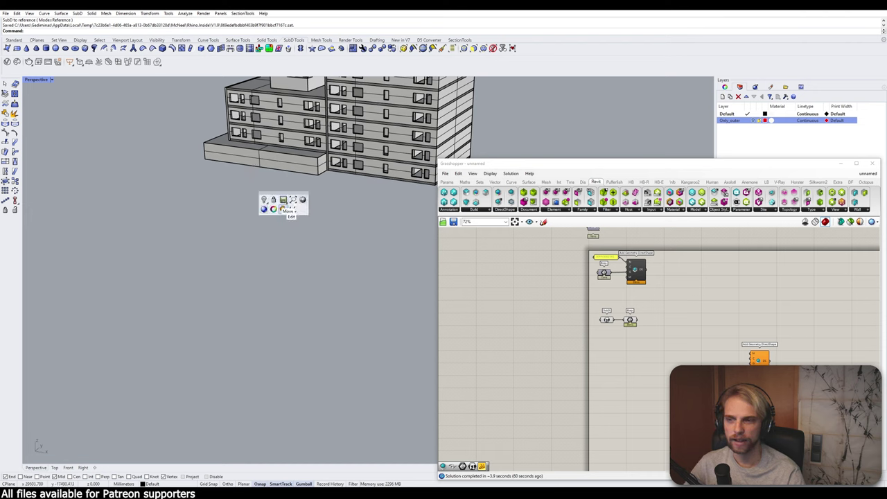
text(zs)
key(Return)
scroll(219, 177, down, 5)
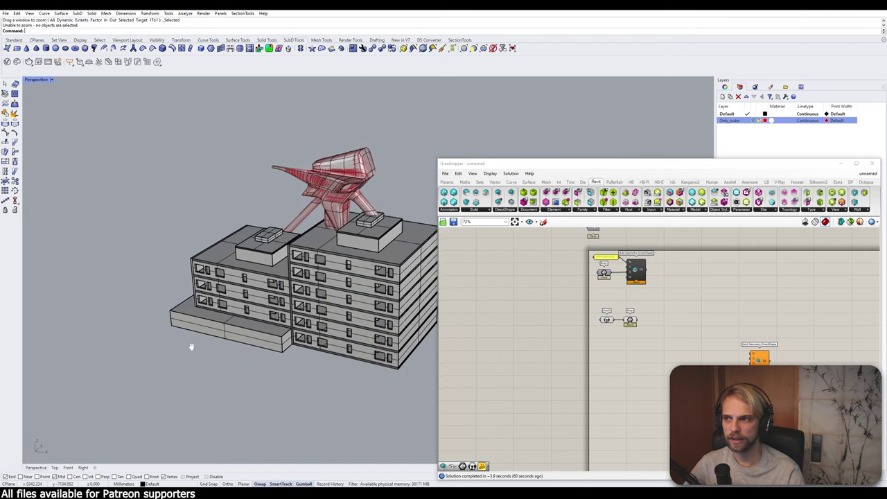
drag(359, 344, 68, 110)
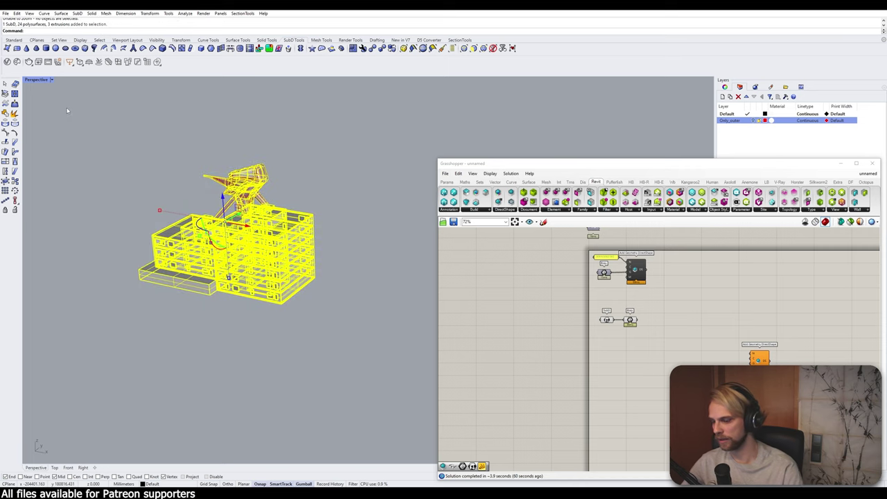
key(Return)
scroll(228, 180, up, 8)
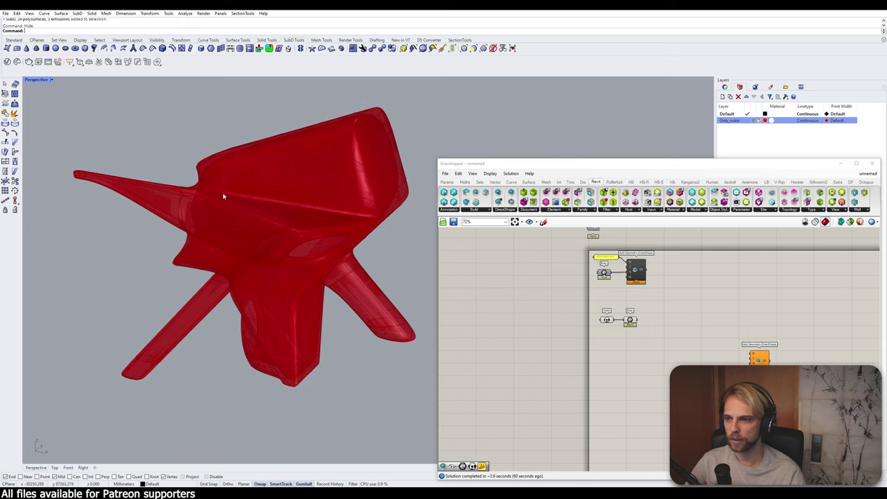
Step: Delete the Brep parameter fed by the rooftop SubD in Grasshopper and shift the SubD parameter slightly on the canvas
scroll(629, 319, up, 3)
click(625, 322)
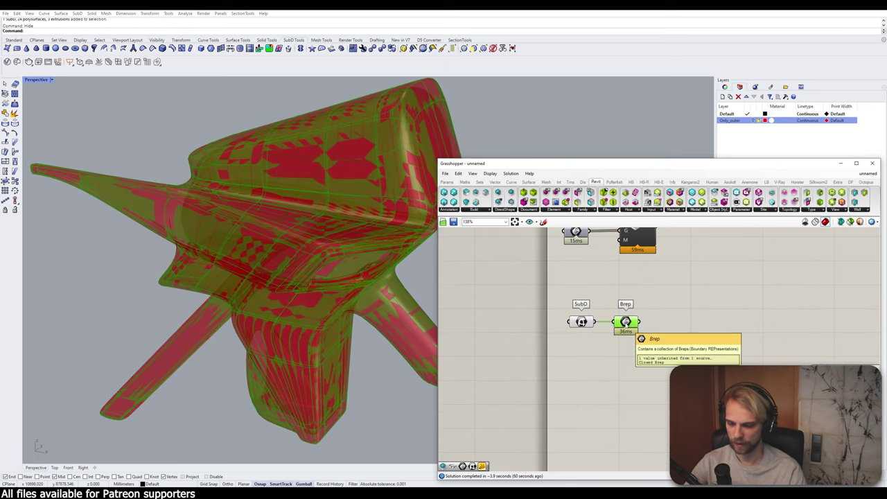
key(Delete)
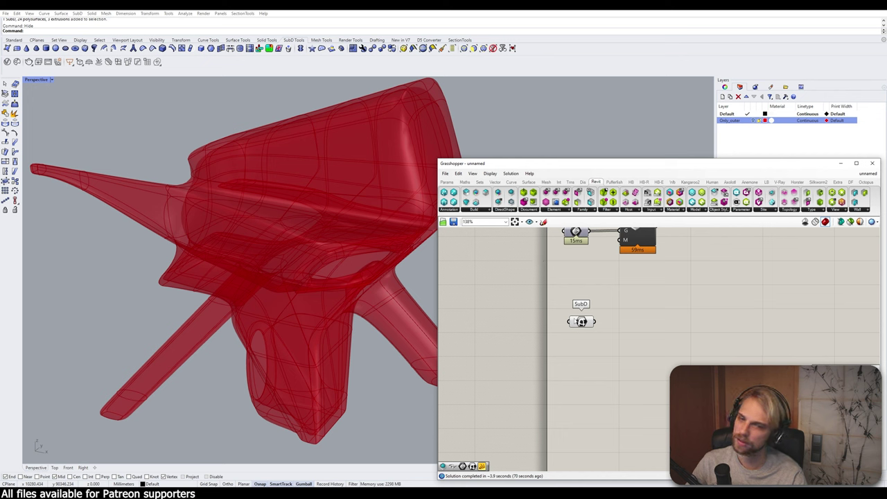
drag(577, 320, 581, 330)
click(622, 341)
right_drag(647, 348, 647, 311)
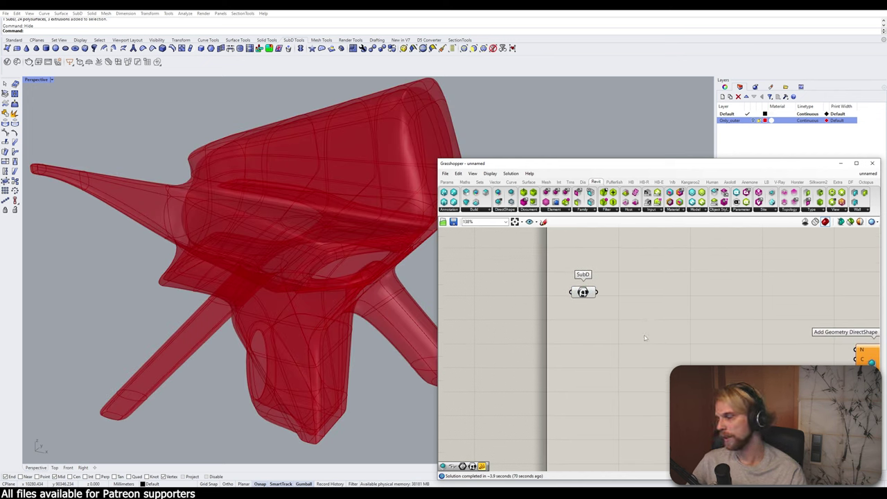
Step: Add a Mesh from SubD component beside the SubD parameter and feed the rooftop SubD into its S input
click(528, 181)
click(584, 211)
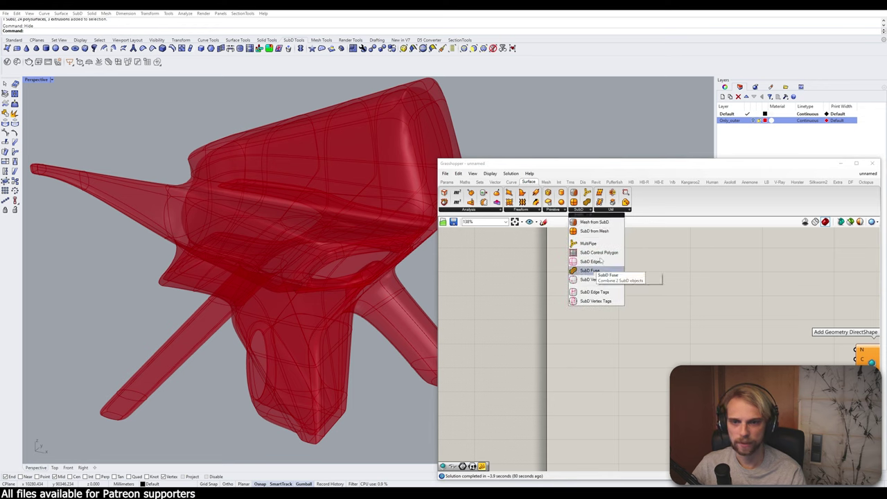
drag(594, 222, 614, 293)
double_click(603, 333)
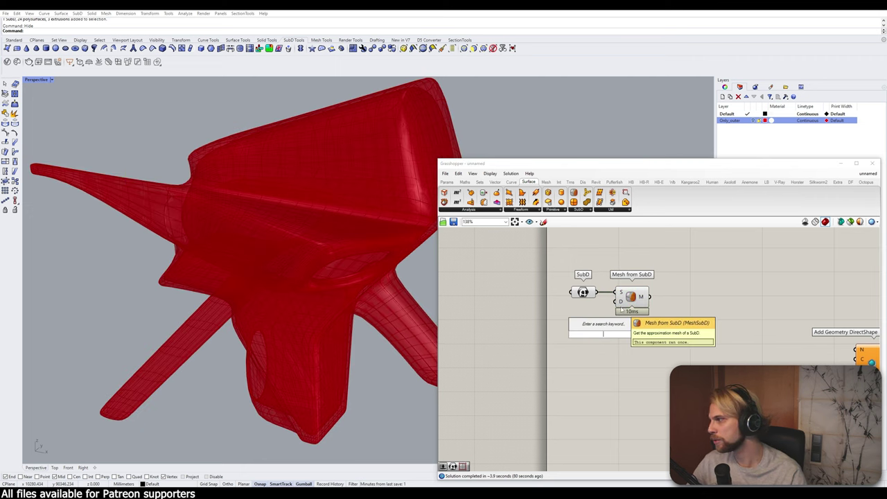
click(593, 372)
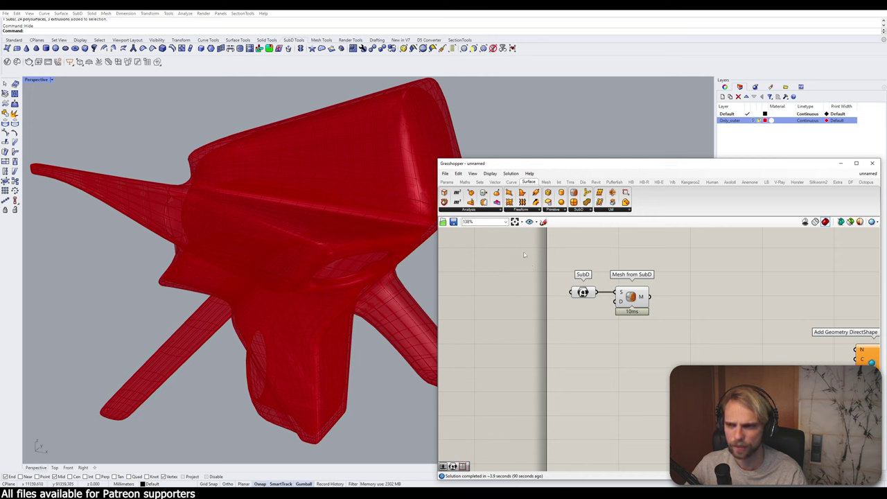
Step: Turn off the preview of the rooftop SubD parameter
click(586, 295)
middle_click(586, 294)
click(572, 280)
click(533, 278)
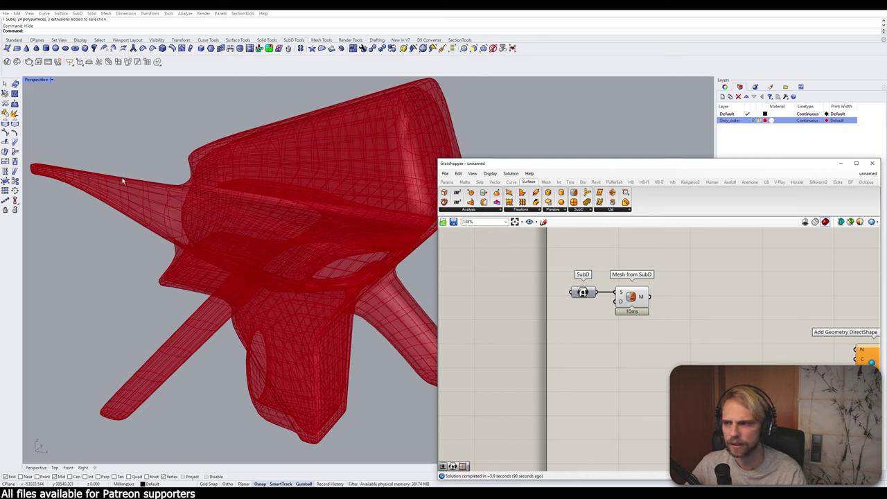
Step: Add a Density slider set to 1, connect it to the D input of Mesh from SubD, and align it under the SubD parameter
double_click(577, 321)
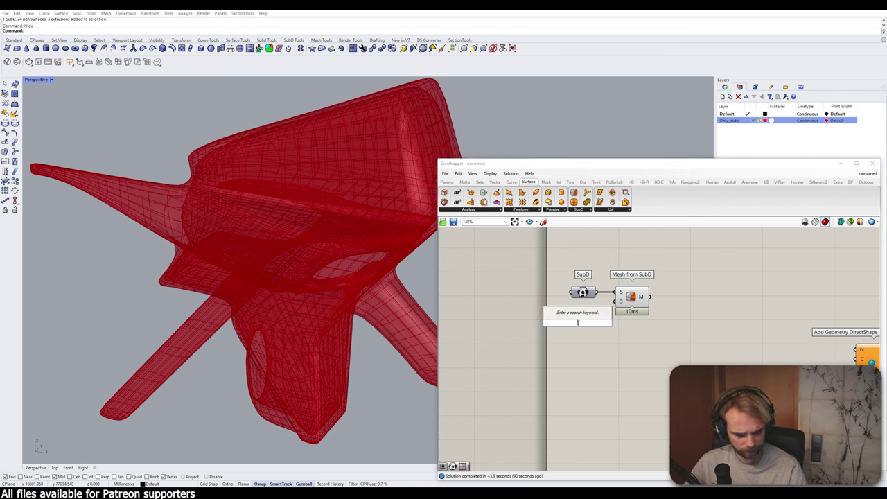
key(Return)
drag(621, 323, 573, 313)
double_click(578, 354)
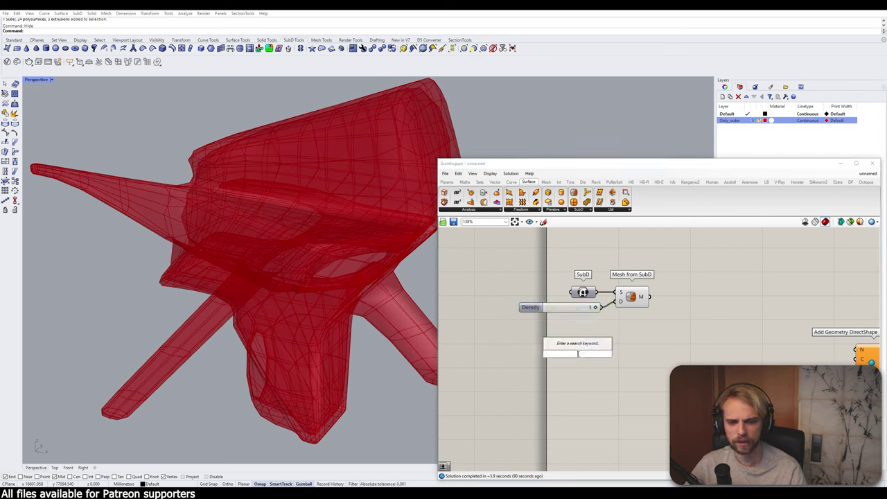
key(Escape)
mouse_move(541, 307)
mouse_down()
mouse_move(532, 307)
mouse_move(539, 303)
mouse_up()
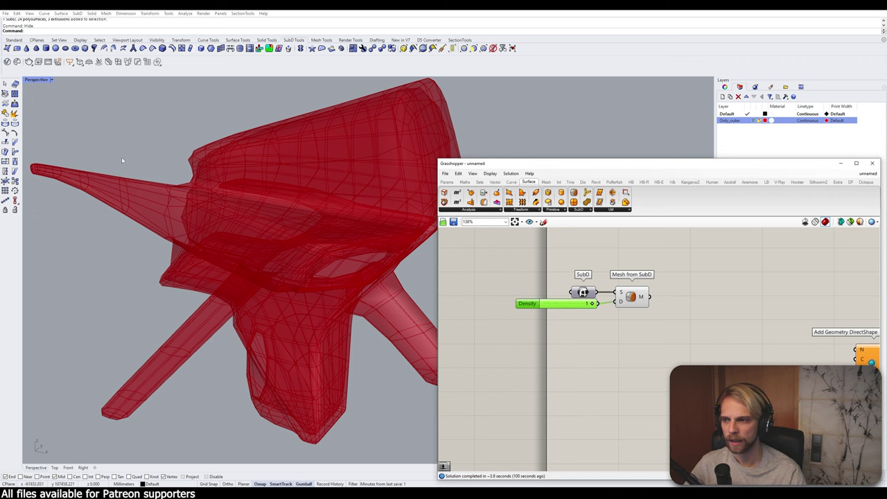
Step: Place the SubD, Density slider and Mesh from SubD below the Brep group, and move the spare Add Geometry DirectShape component farther off
scroll(273, 270, down, 1)
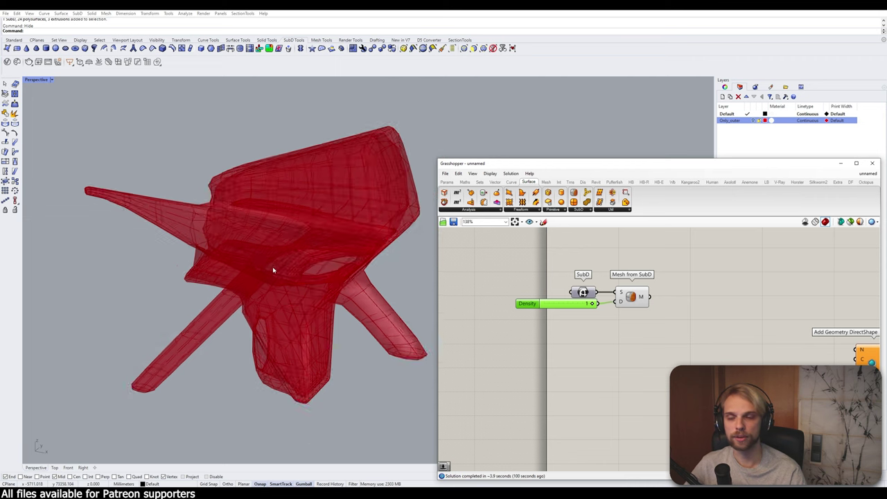
drag(675, 327, 582, 277)
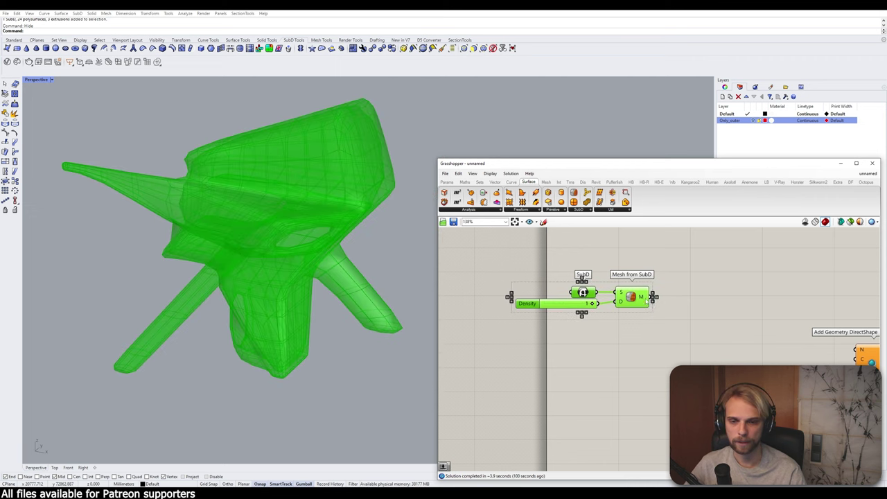
drag(646, 300, 687, 279)
drag(687, 279, 692, 277)
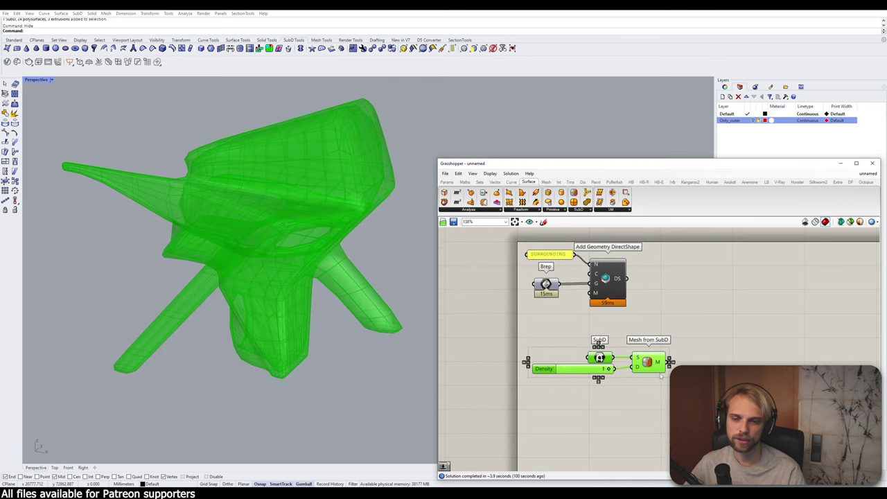
drag(657, 367, 655, 393)
right_drag(656, 393, 624, 272)
scroll(671, 315, down, 3)
drag(726, 300, 758, 320)
click(662, 299)
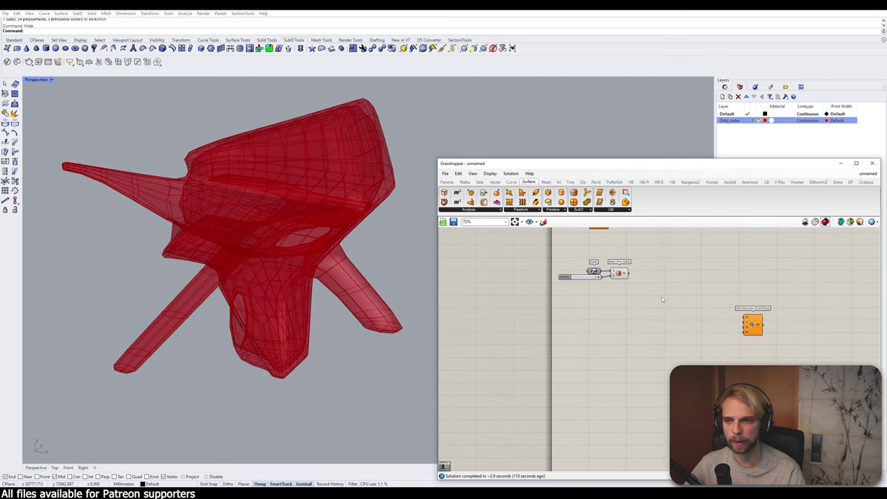
Step: Add a Face Boundaries component beside Mesh from SubD and feed the rooftop mesh into its M input
scroll(618, 270, up, 3)
click(619, 275)
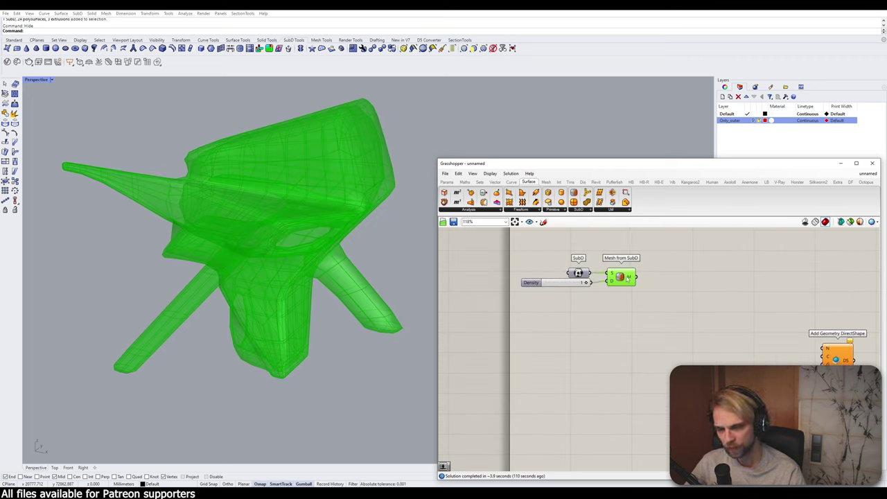
click(639, 276)
double_click(639, 276)
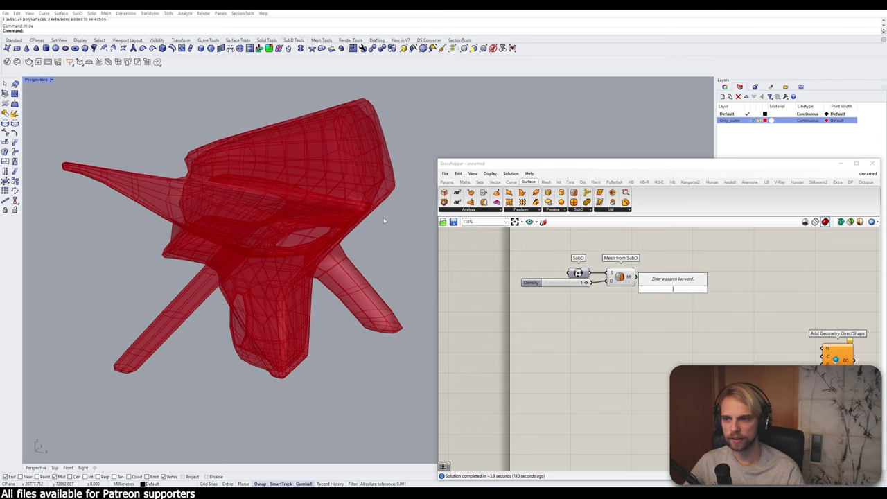
right_drag(384, 221, 204, 166)
scroll(136, 187, up, 5)
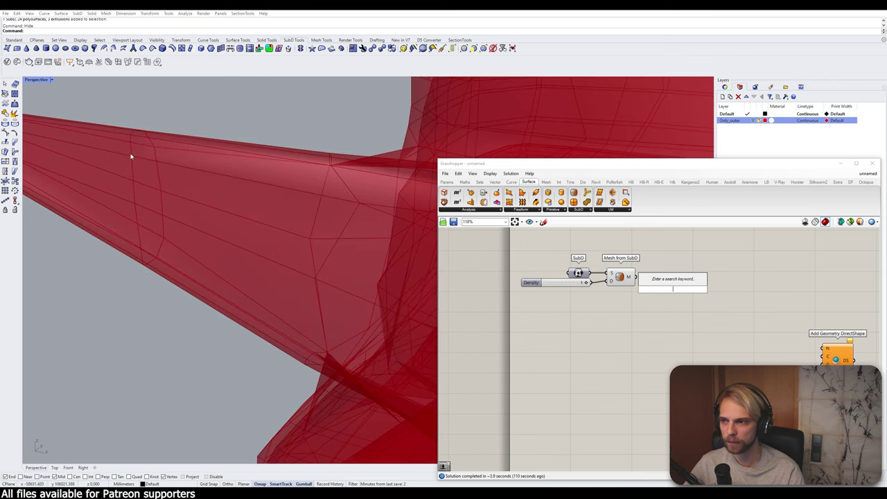
text(B)
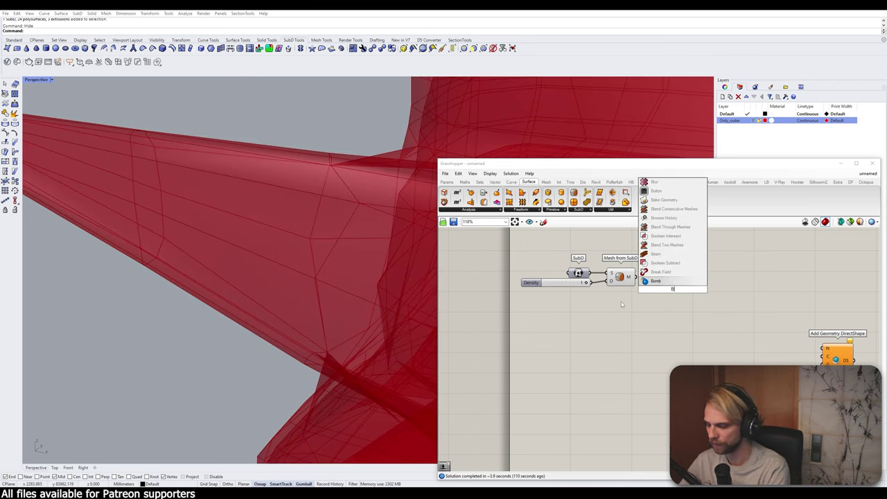
text(OUNDRAY)
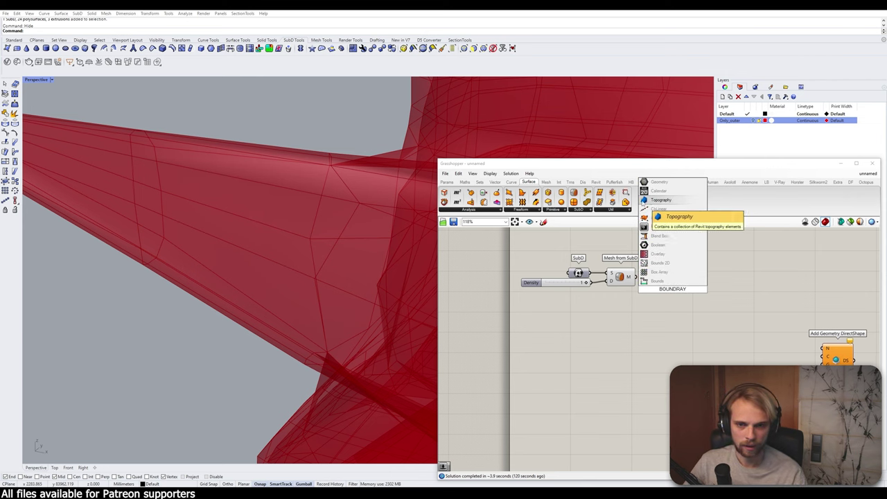
key(BackSpace)
key(BackSpace)
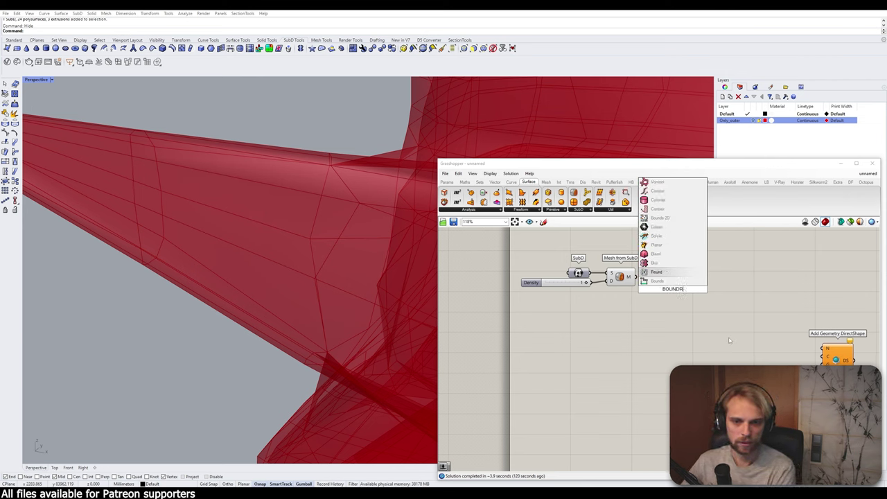
key(BackSpace)
text(A)
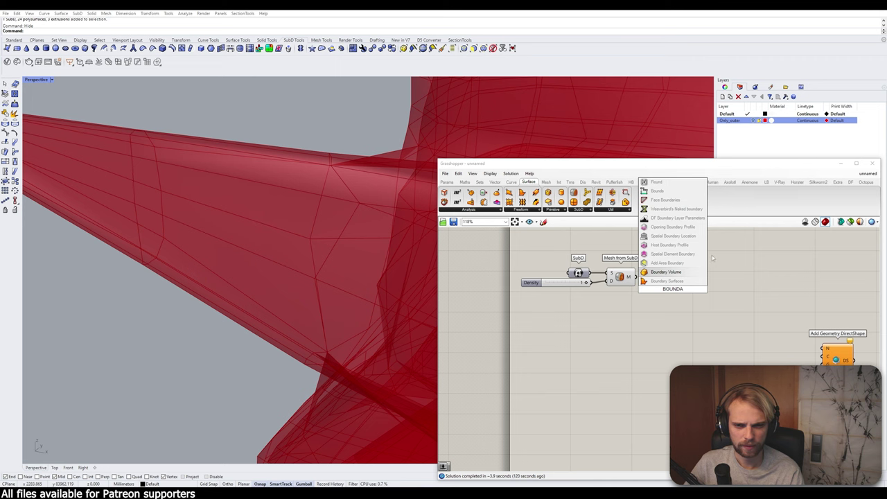
click(677, 201)
drag(628, 277, 656, 277)
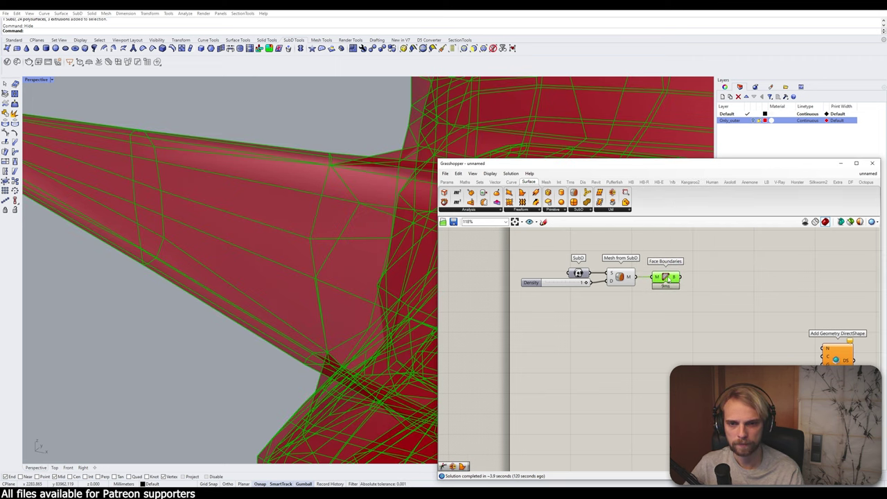
Step: Turn off the preview of the Mesh from SubD component so only the face boundary curves are displayed
click(622, 279)
scroll(621, 278, up, 1)
middle_click(621, 278)
click(635, 264)
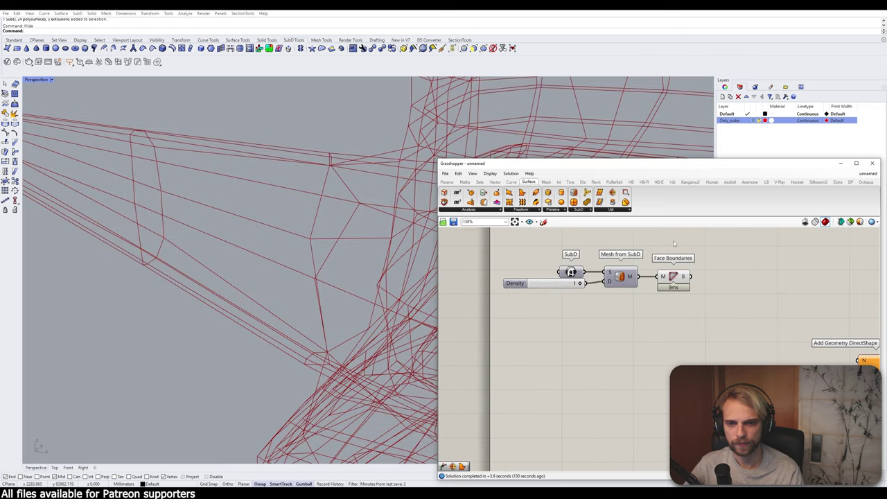
middle_click(617, 277)
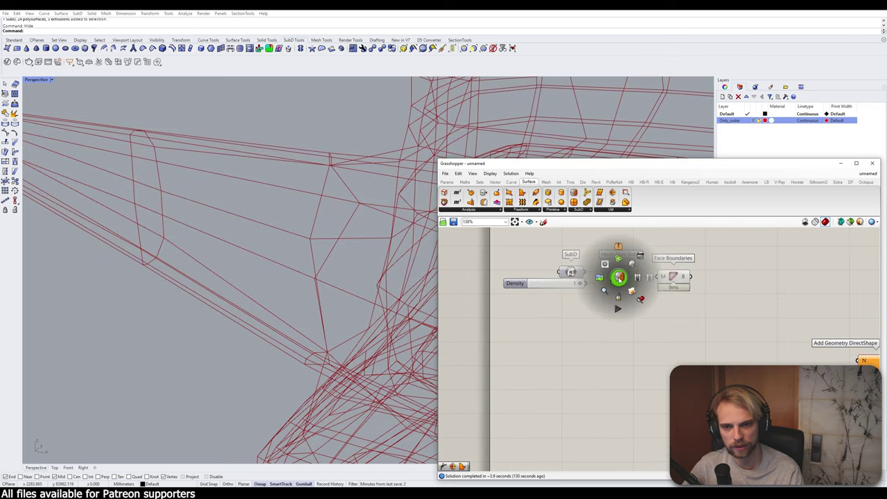
scroll(567, 344, down, 2)
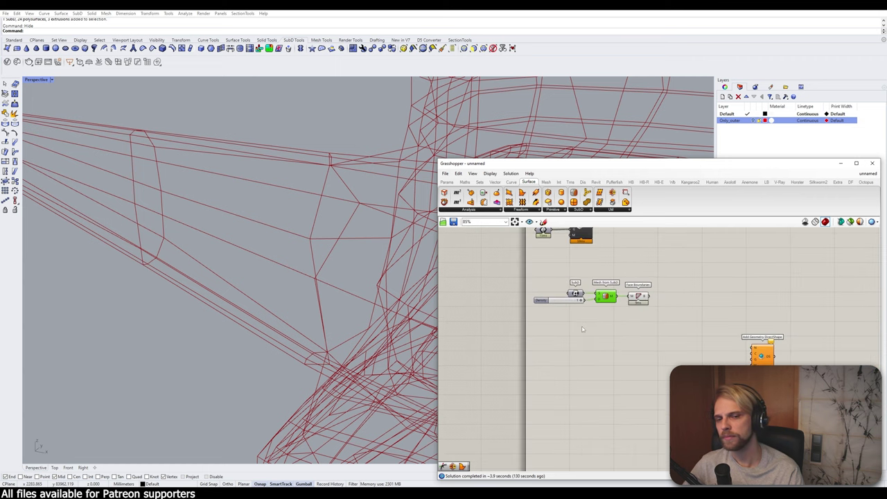
middle_click(603, 291)
click(624, 270)
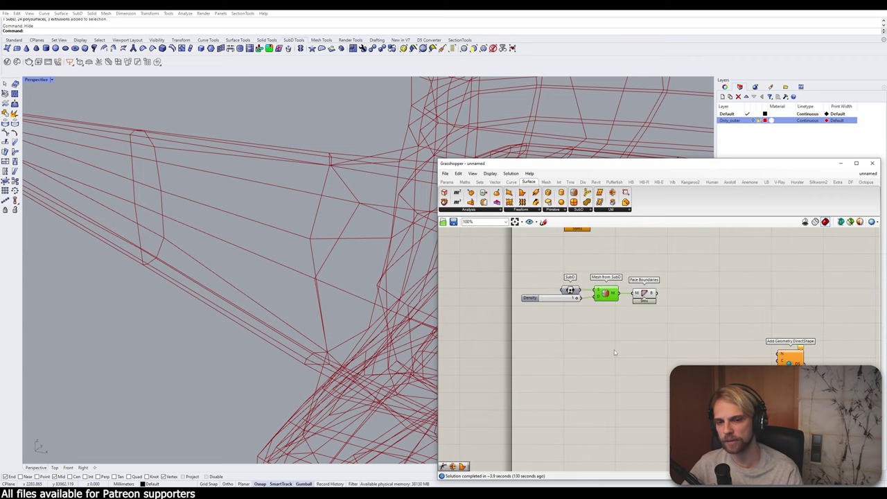
Step: Examine the rooftop structure's face boundary curves in the Rhino perspective view, both as a whole and up close
right_drag(322, 294, 413, 208)
scroll(661, 292, up, 3)
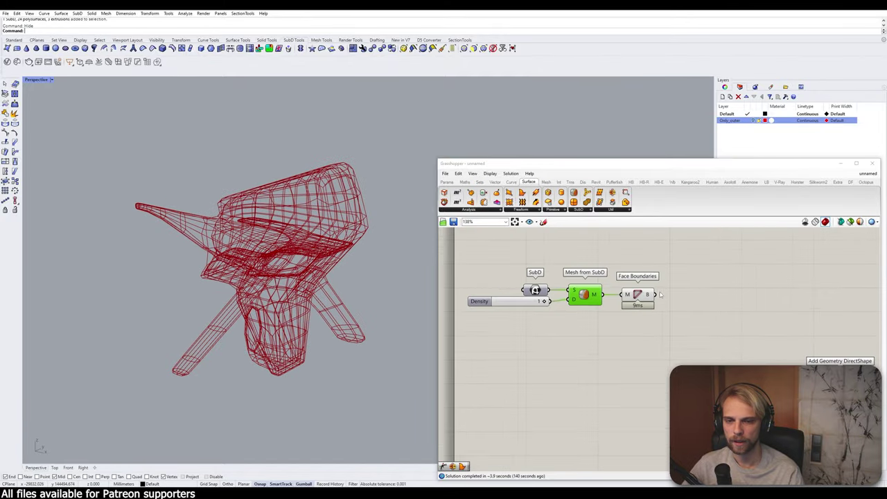
mouse_move(644, 295)
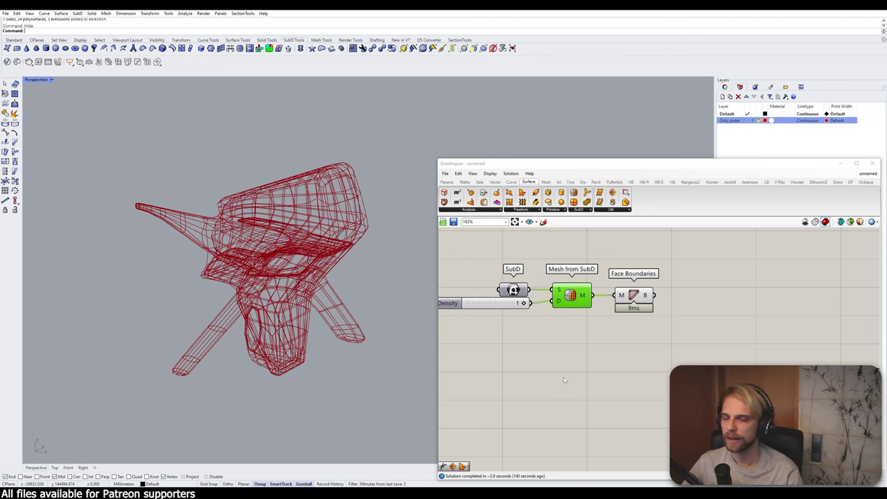
right_drag(563, 377, 543, 372)
scroll(288, 201, up, 8)
scroll(271, 268, up, 3)
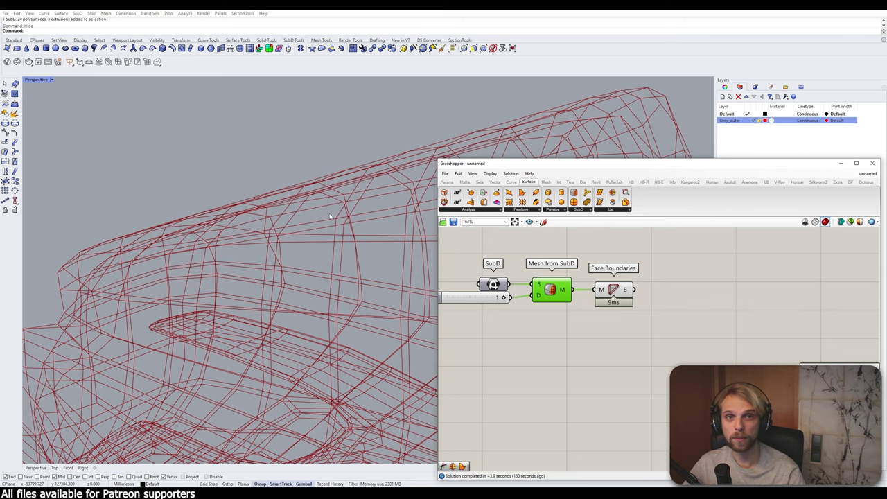
scroll(286, 255, down, 2)
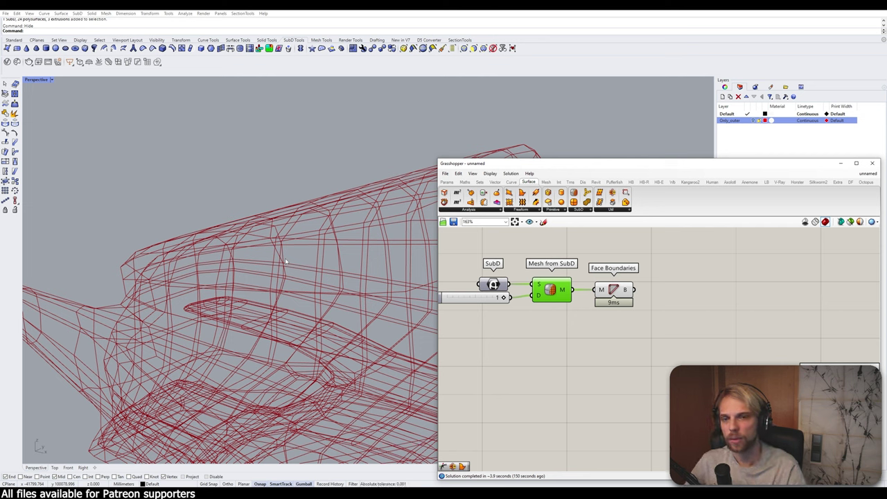
click(651, 296)
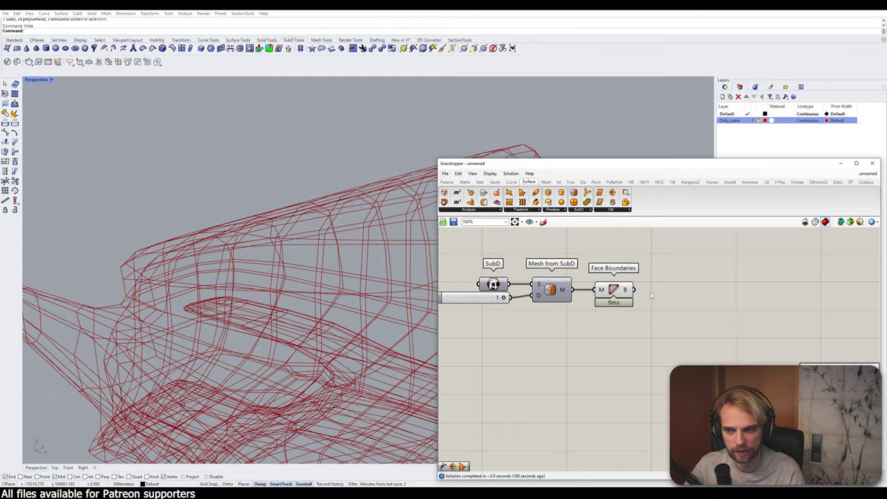
scroll(222, 325, down, 8)
right_drag(221, 326, 221, 273)
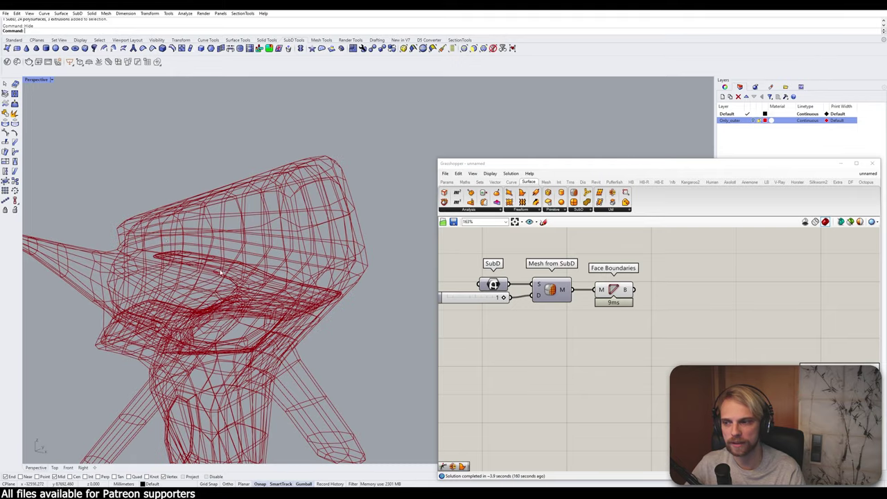
Step: Add a Discontinuity component beside Face Boundaries and feed the boundary curves from output B into its C input
mouse_move(665, 303)
right_down()
mouse_move(653, 282)
mouse_move(654, 309)
right_up()
click(609, 271)
click(655, 306)
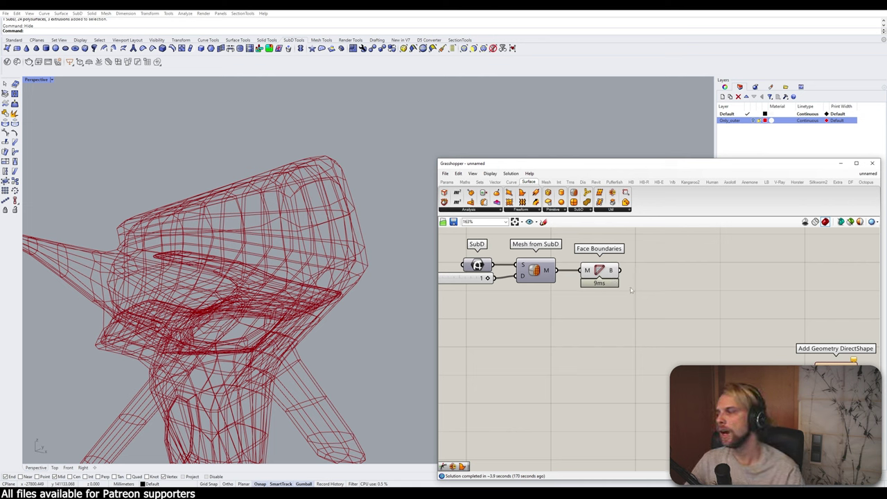
double_click(672, 303)
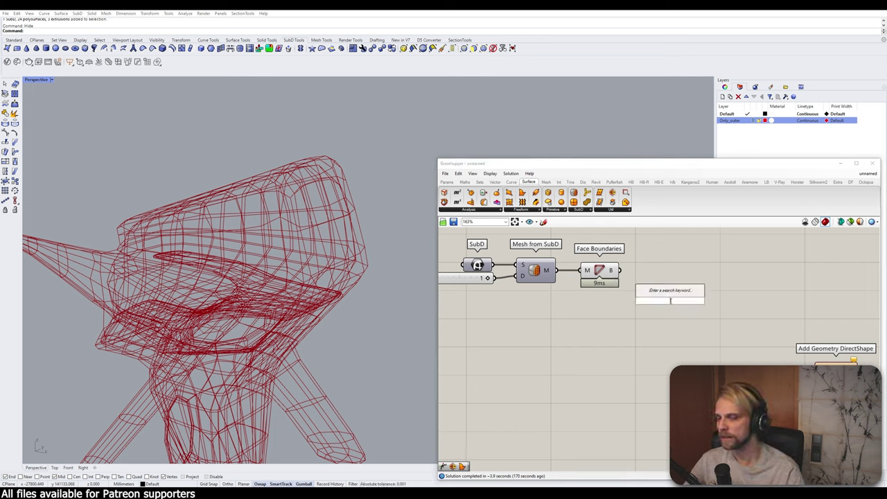
text(disc)
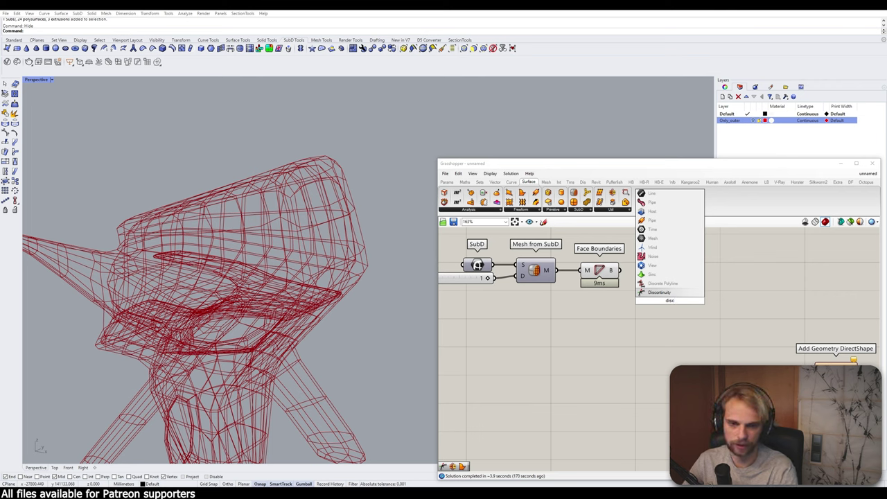
key(Return)
drag(620, 270, 640, 272)
click(698, 301)
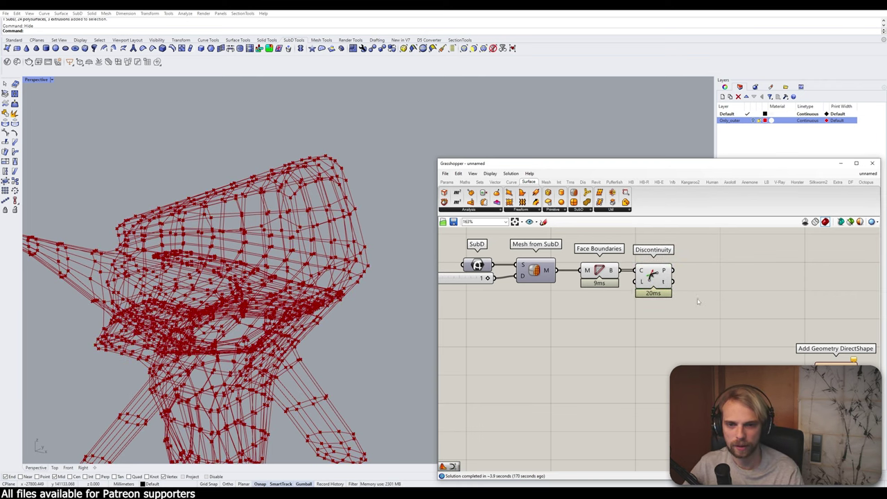
Step: Examine the discontinuity points on the rooftop's face boundaries up close and as a whole, along with the Density slider driving the mesh
scroll(380, 168, up, 3)
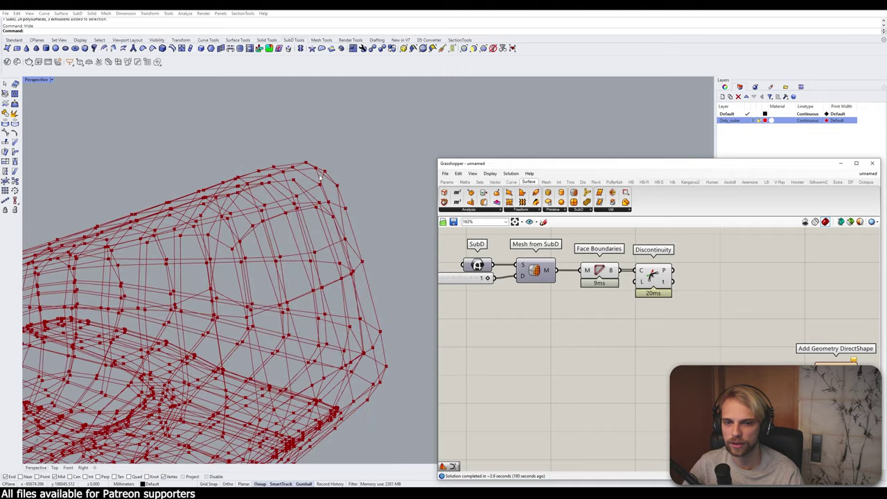
scroll(312, 250, down, 4)
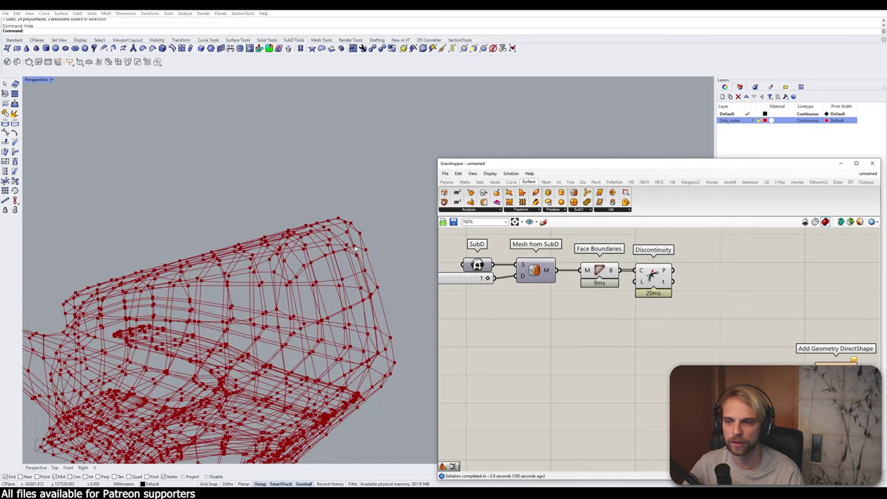
mouse_move(311, 249)
right_down()
mouse_move(339, 254)
mouse_move(353, 241)
mouse_move(320, 257)
right_up()
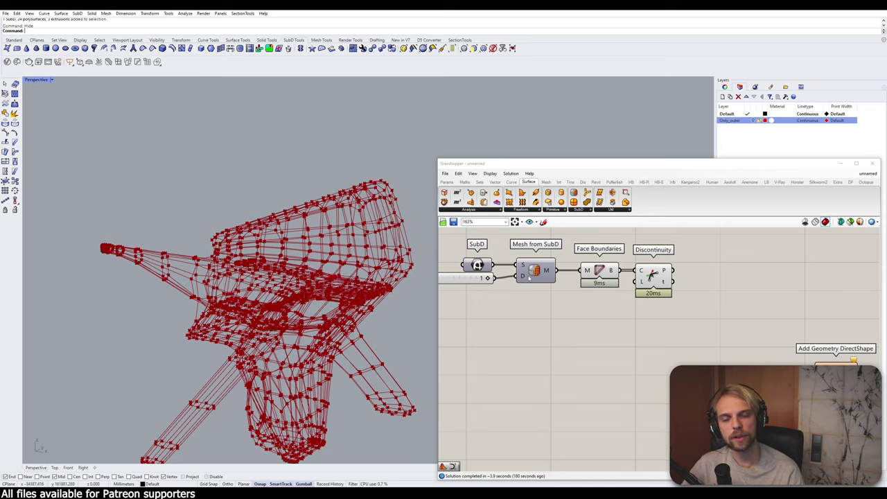
right_drag(528, 277, 590, 285)
drag(513, 286, 512, 288)
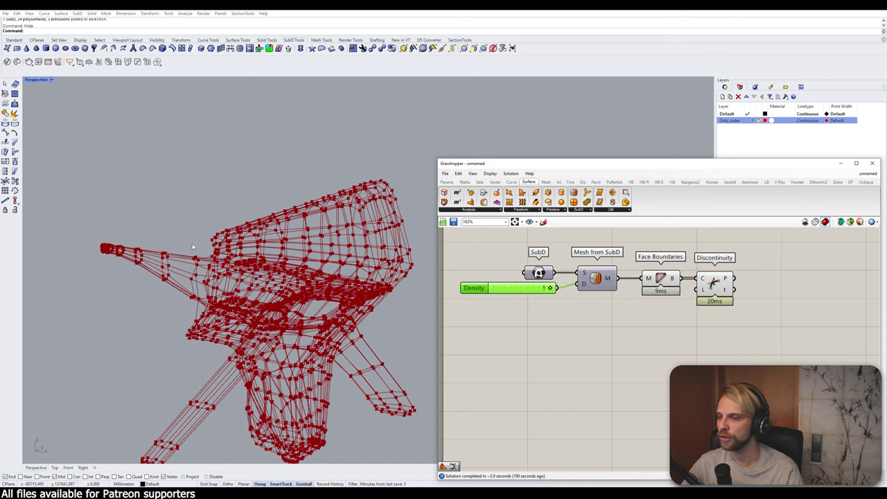
scroll(176, 227, down, 3)
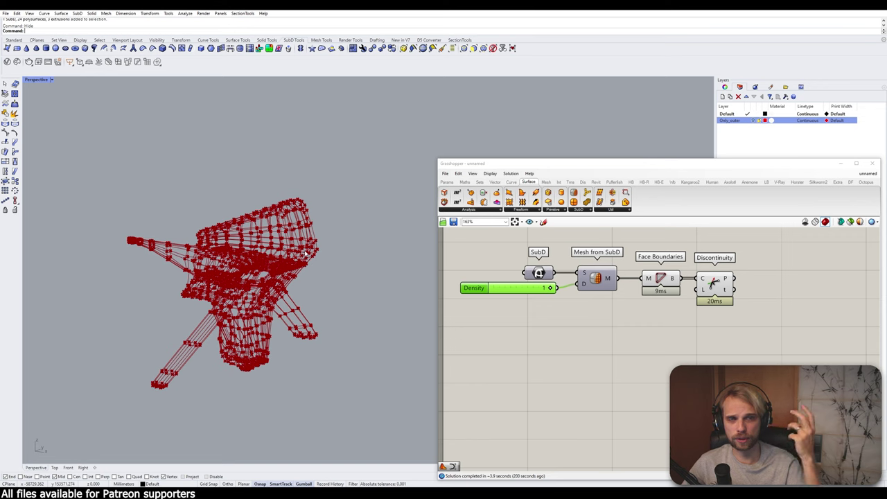
Step: Add a List Item component beside Discontinuity and feed the discontinuity points from output P into its L input
right_drag(691, 301, 619, 308)
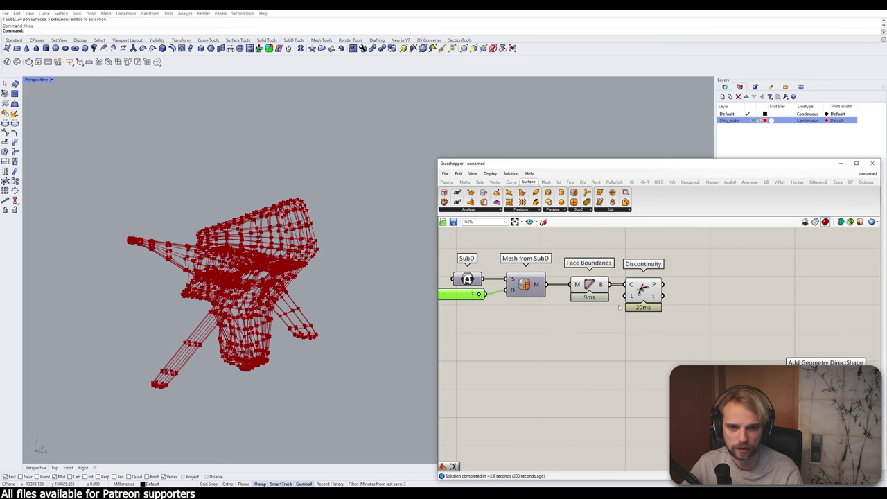
mouse_move(656, 286)
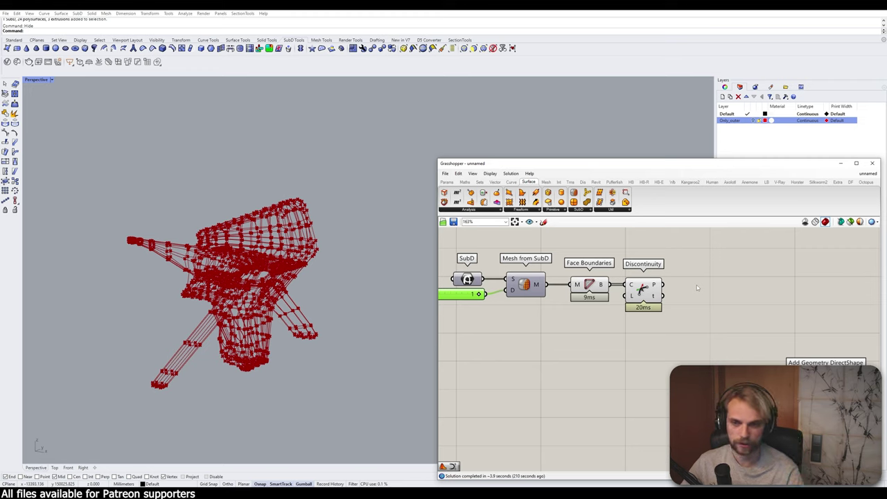
double_click(696, 285)
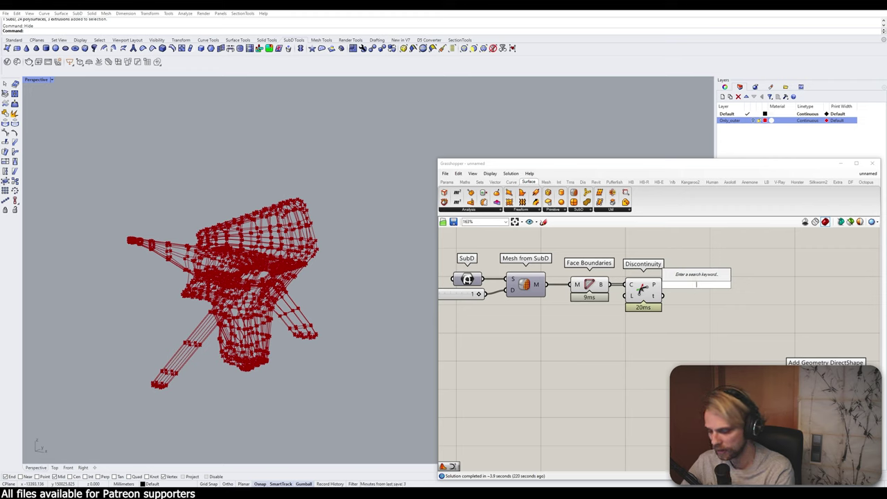
text(li)
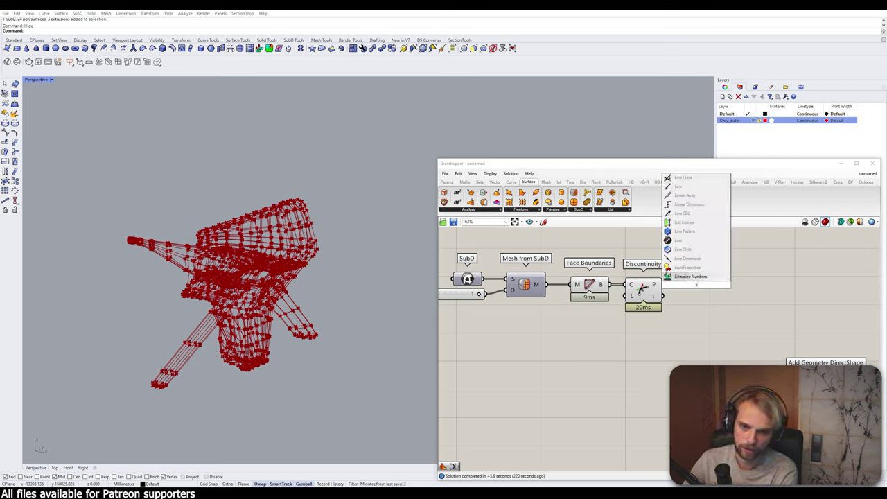
text(st item)
key(Return)
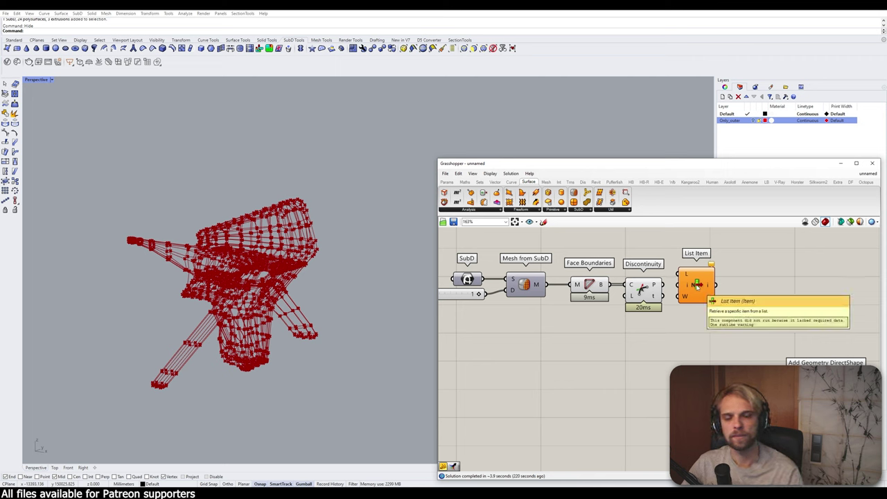
drag(662, 284, 679, 275)
Step: Extend the List Item component with the additional outputs +1, +2 and +3
scroll(712, 318, up, 4)
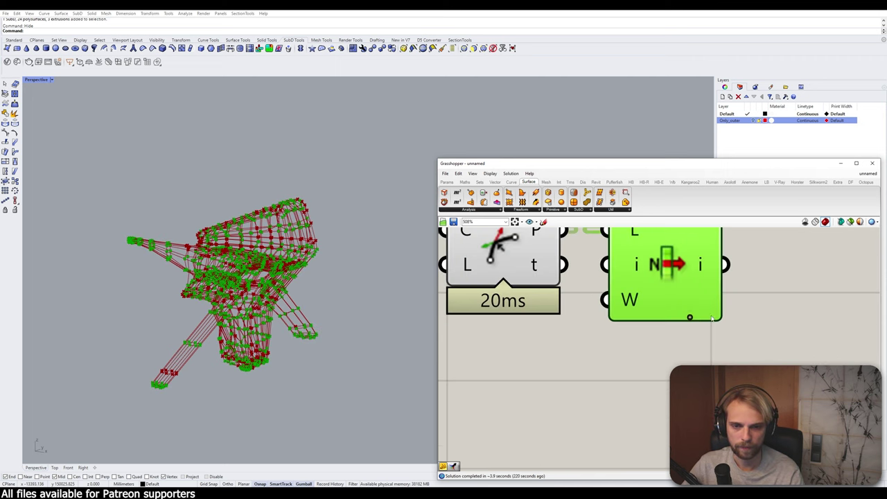
click(689, 317)
click(689, 323)
click(689, 328)
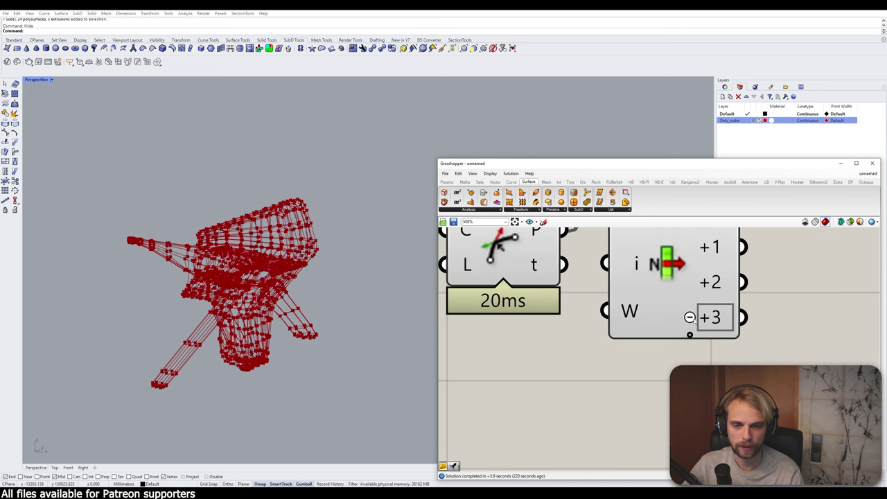
scroll(689, 317, down, 4)
click(659, 352)
scroll(671, 325, up, 3)
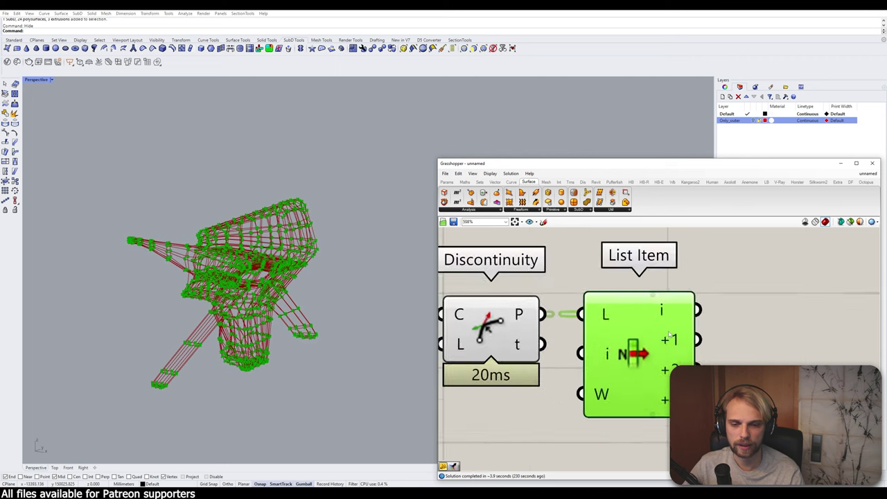
scroll(668, 333, up, 3)
scroll(667, 284, down, 2)
scroll(666, 284, down, 3)
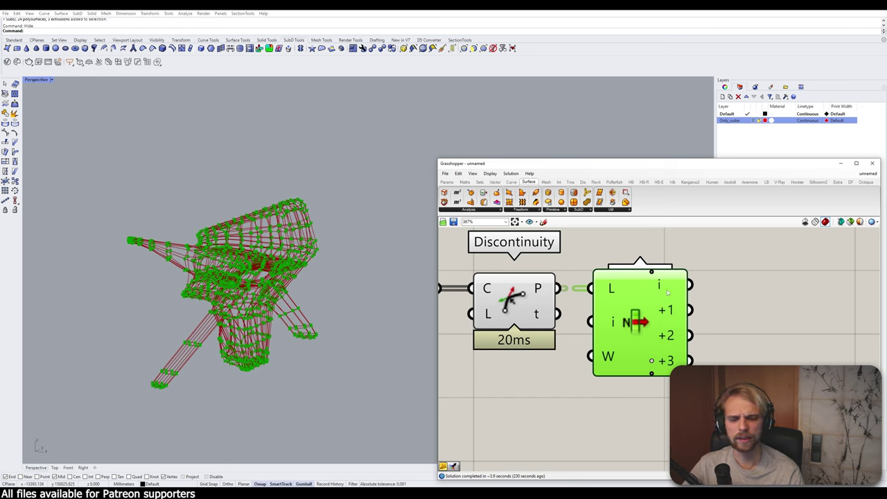
scroll(635, 313, down, 2)
Step: Add a 4Point Surface component beside List Item and wire outputs i, +1, +2 and +3 into its inputs A, B, C and D
mouse_move(633, 296)
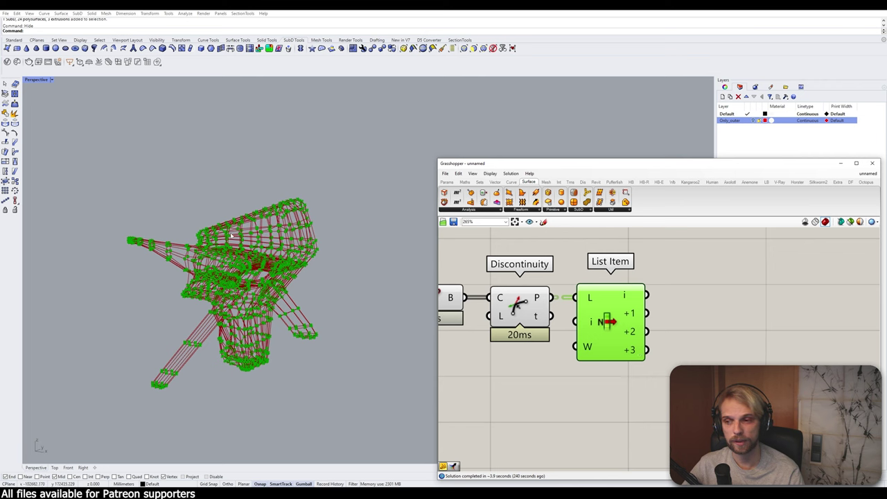
click(746, 322)
double_click(747, 322)
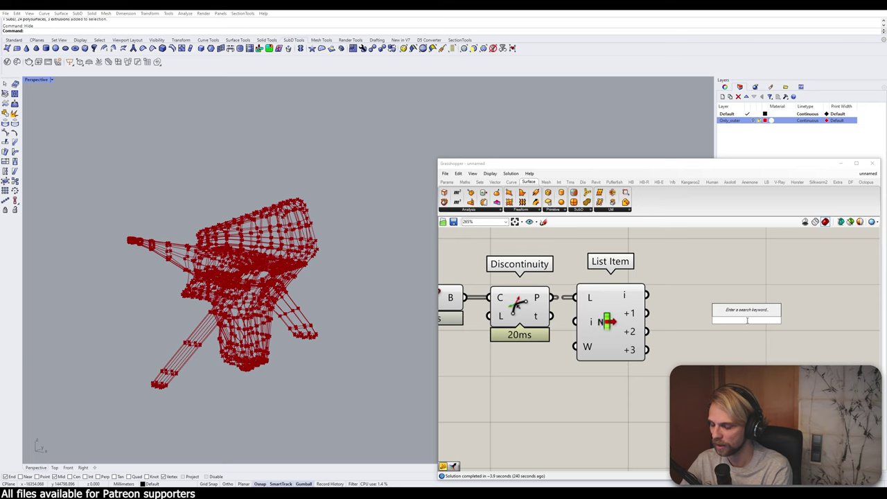
text(4)
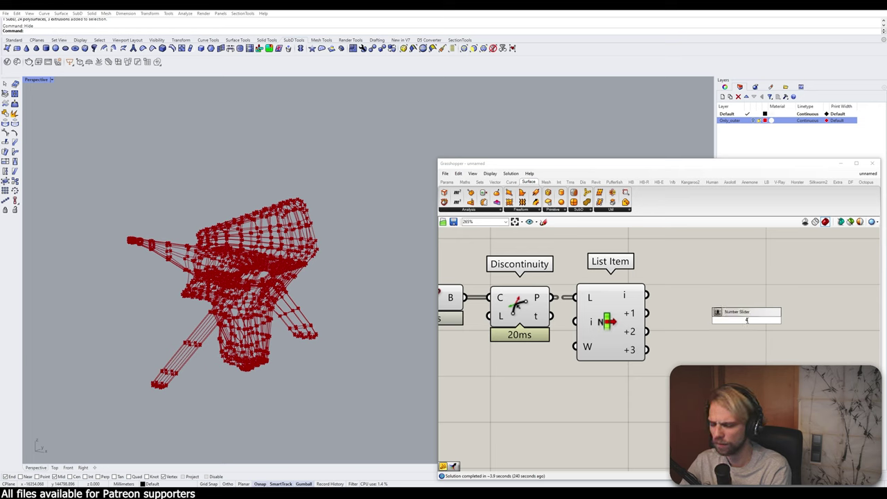
text(point sur)
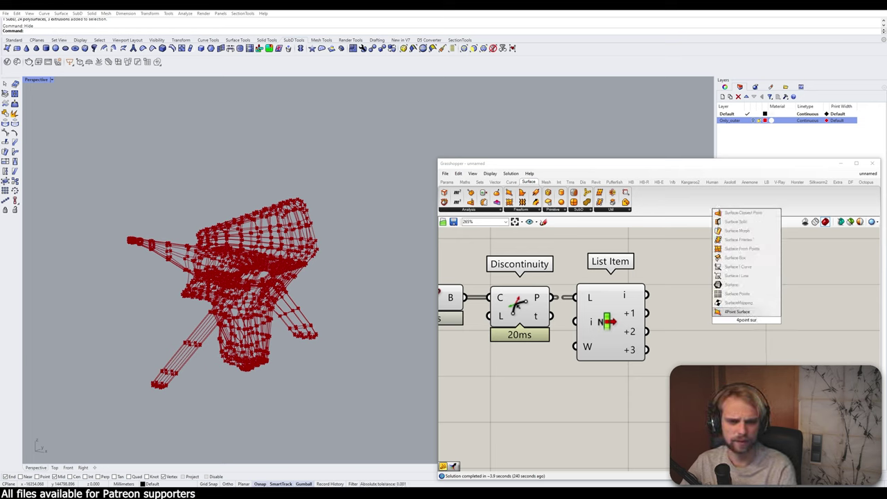
key(Return)
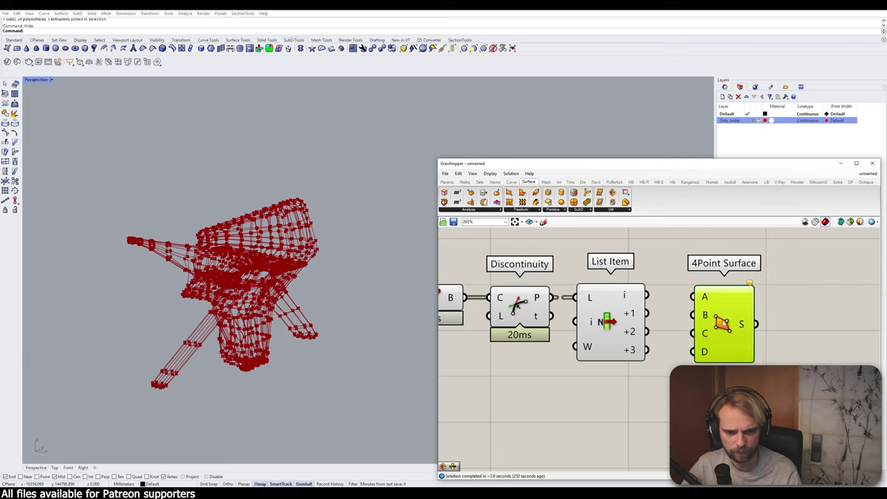
drag(720, 321, 698, 320)
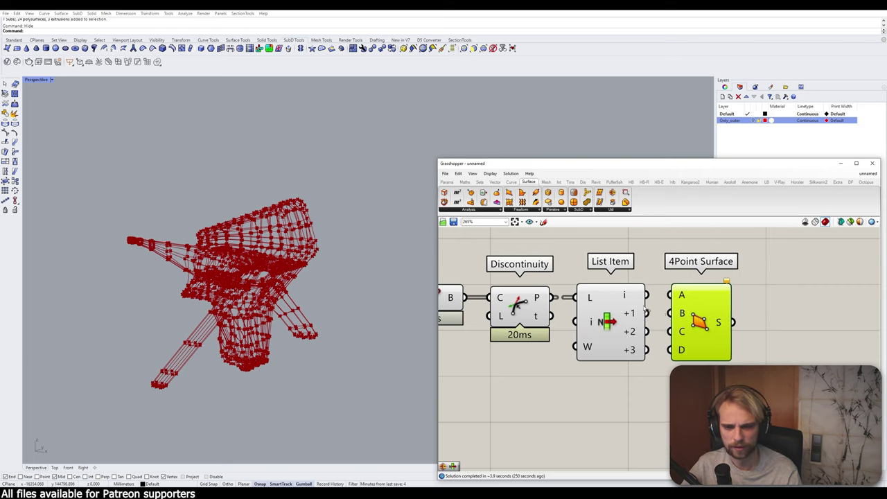
drag(647, 295, 669, 350)
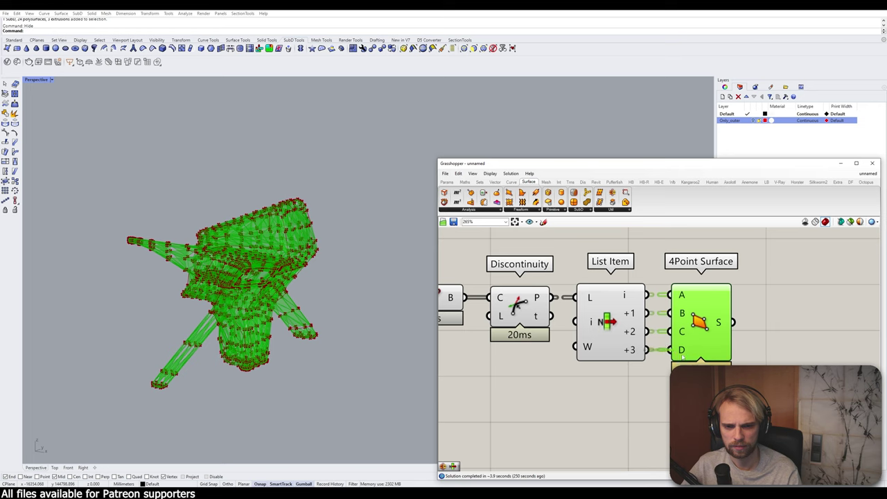
click(781, 354)
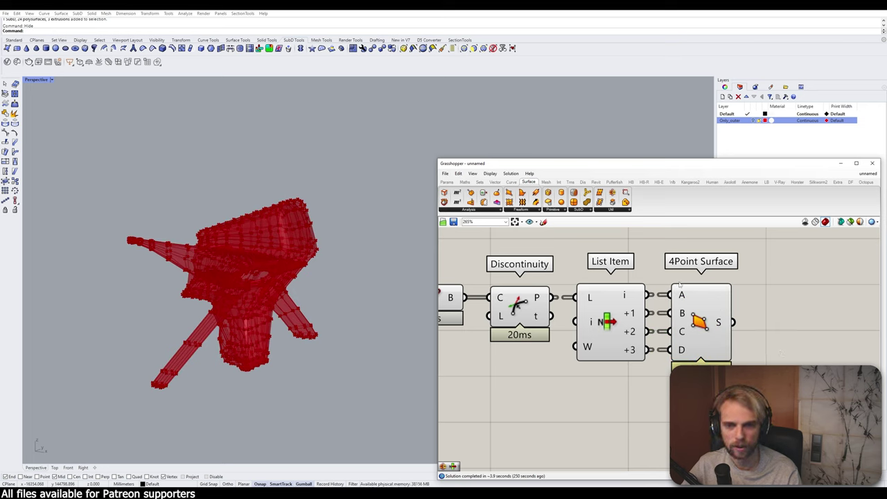
Step: Inspect the data structure and options of the 4Point Surface output S and review the component chain back to Face Boundaries
right_drag(763, 323, 645, 309)
mouse_move(603, 312)
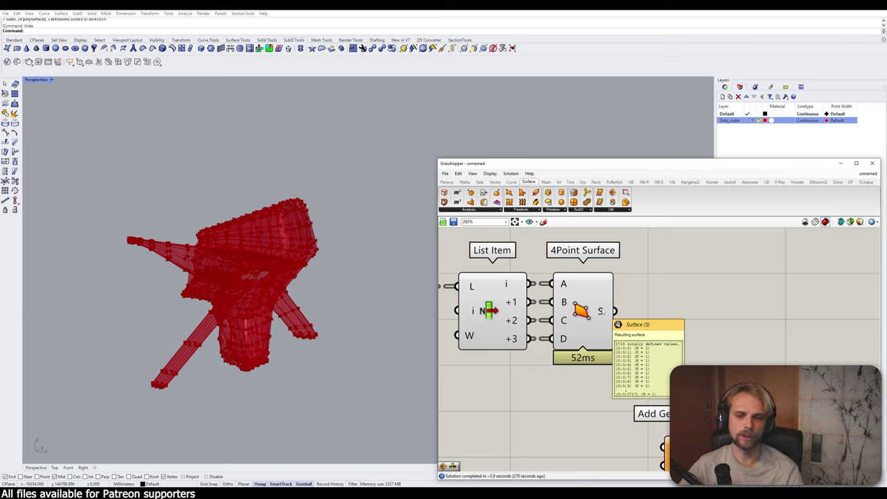
right_click(602, 312)
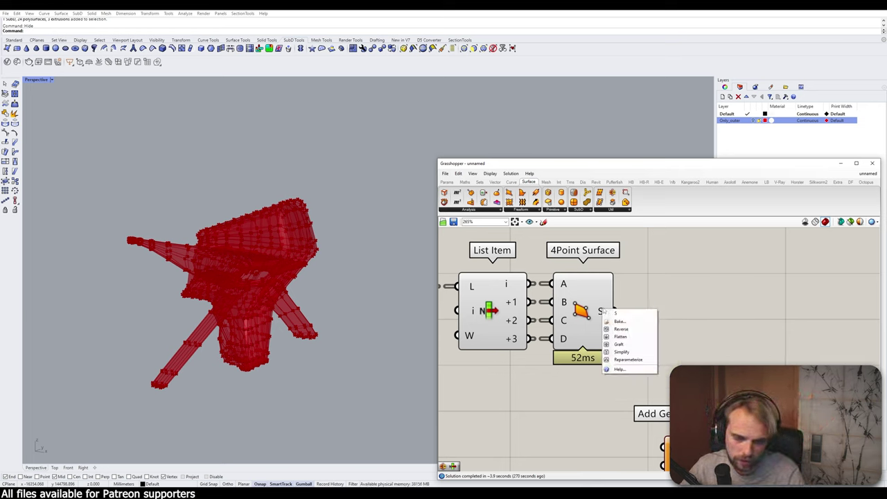
click(658, 291)
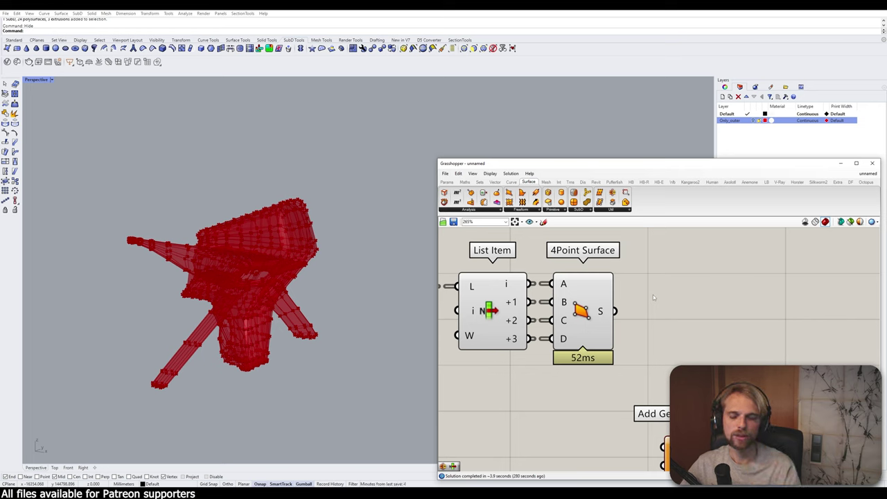
right_drag(580, 315, 614, 294)
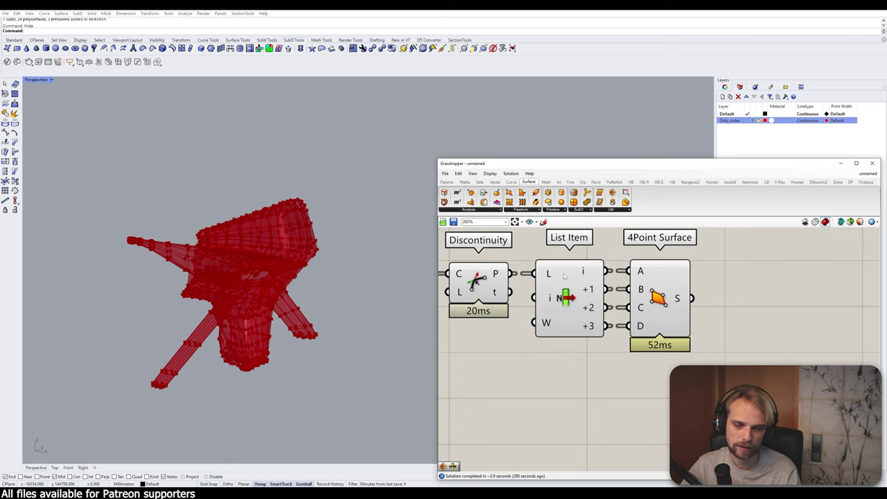
right_drag(515, 276, 595, 278)
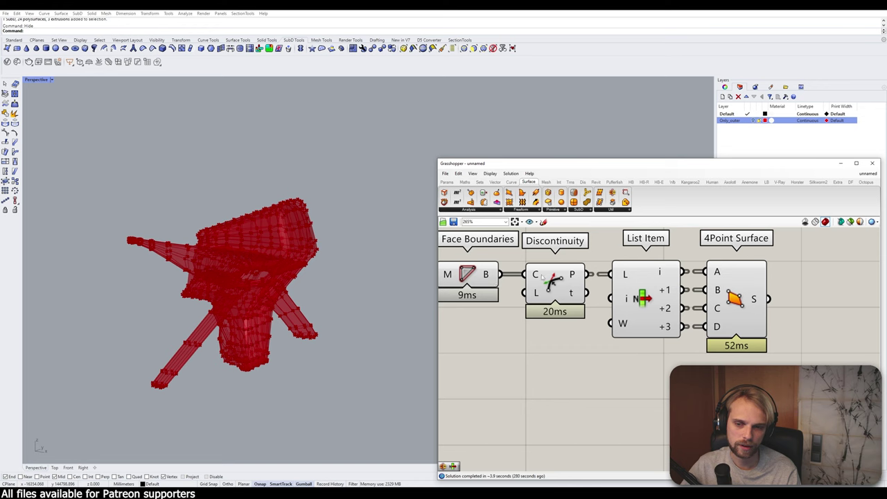
right_drag(717, 294, 579, 300)
drag(637, 308, 718, 300)
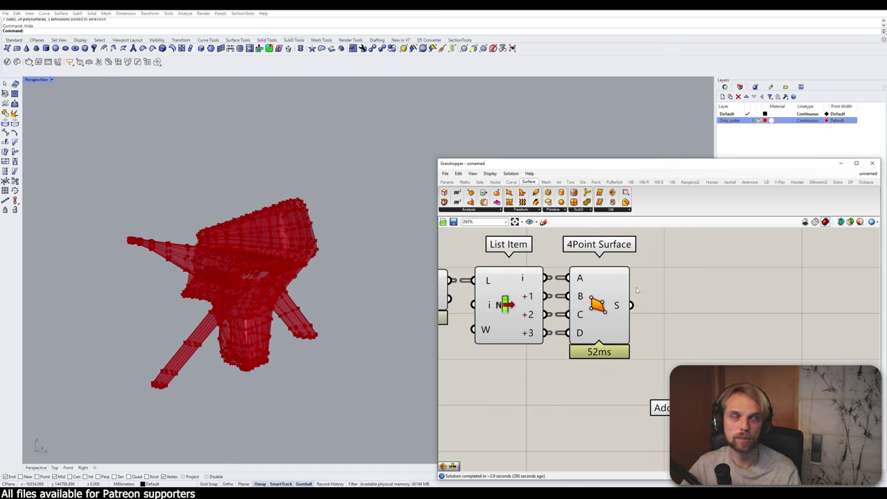
Step: Flatten the surface output S of the 4Point Surface component
right_drag(506, 336, 583, 275)
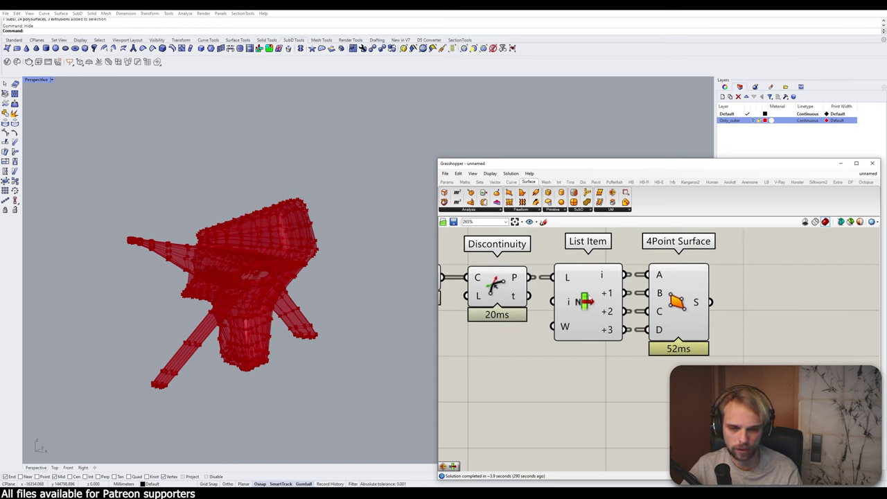
mouse_move(605, 272)
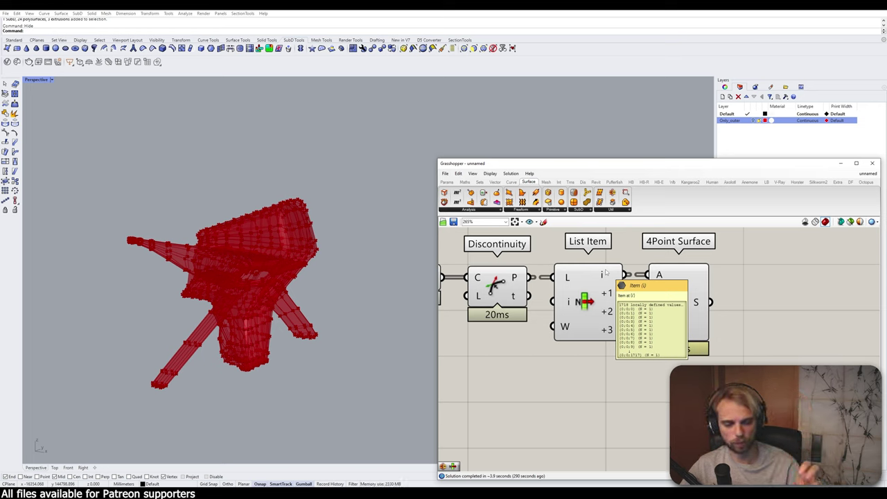
right_drag(704, 297, 646, 298)
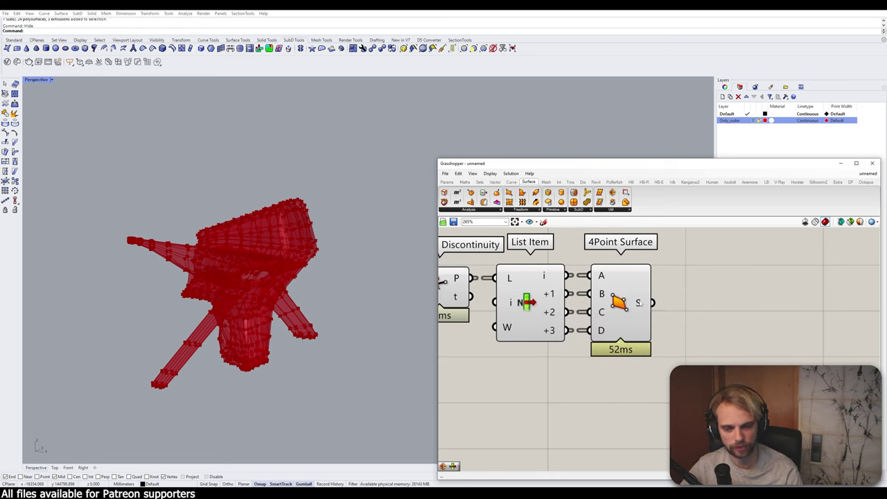
right_drag(641, 303, 592, 300)
mouse_move(593, 300)
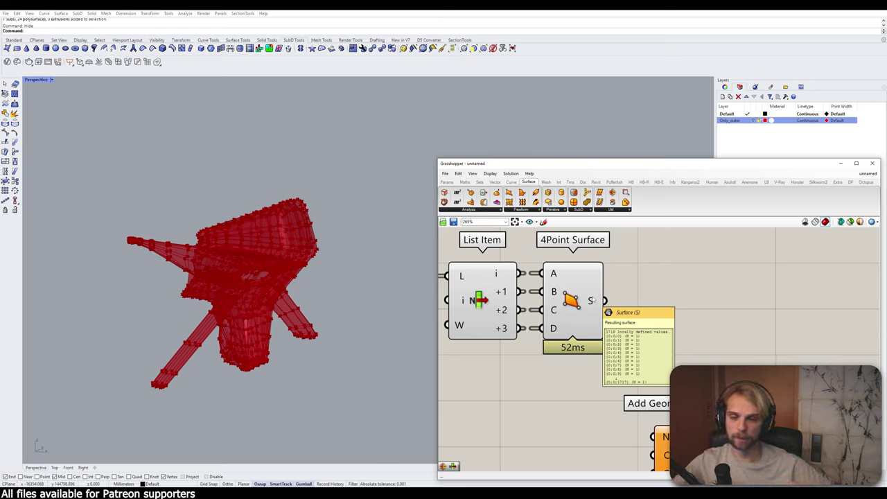
right_click(593, 300)
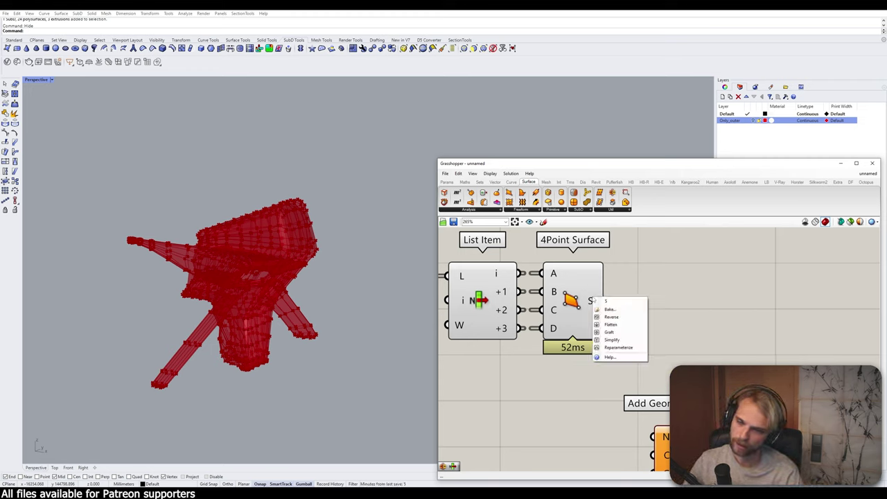
click(611, 324)
scroll(624, 319, down, 5)
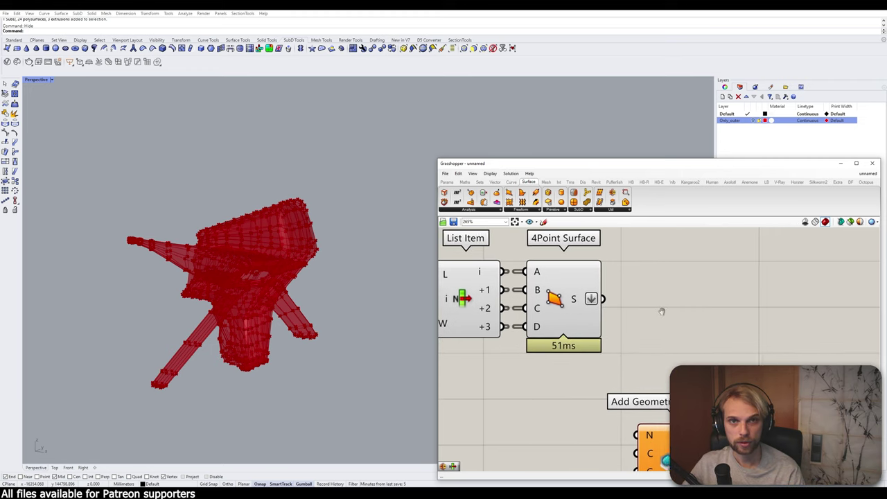
Step: Move the Add Geometry DirectShape component farther away from the 4Point Surface component
scroll(622, 320, up, 2)
right_drag(622, 322, 632, 238)
drag(661, 297, 692, 341)
right_drag(702, 315, 656, 402)
click(612, 348)
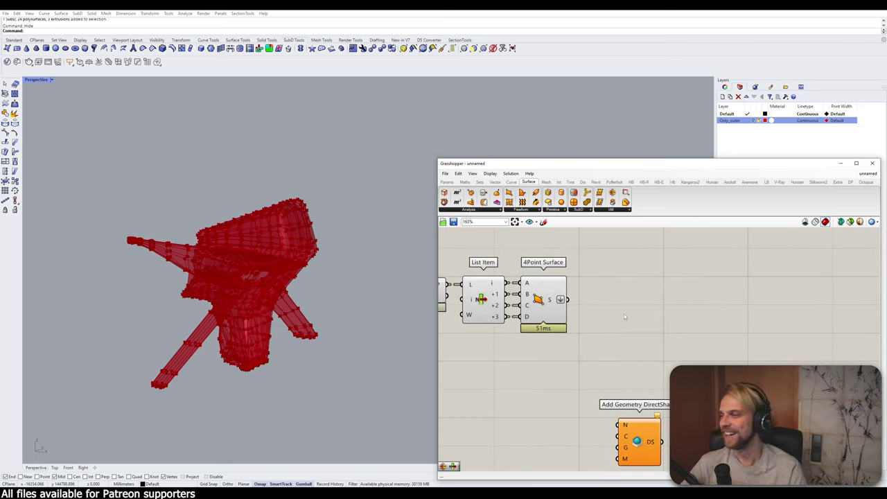
Step: Check the data options set on the 4Point Surface output S
double_click(622, 315)
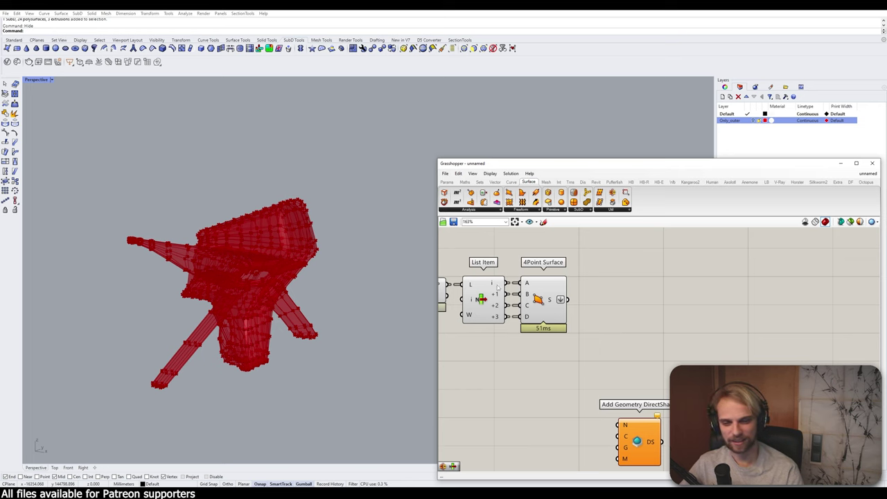
scroll(517, 294, up, 4)
right_click(593, 301)
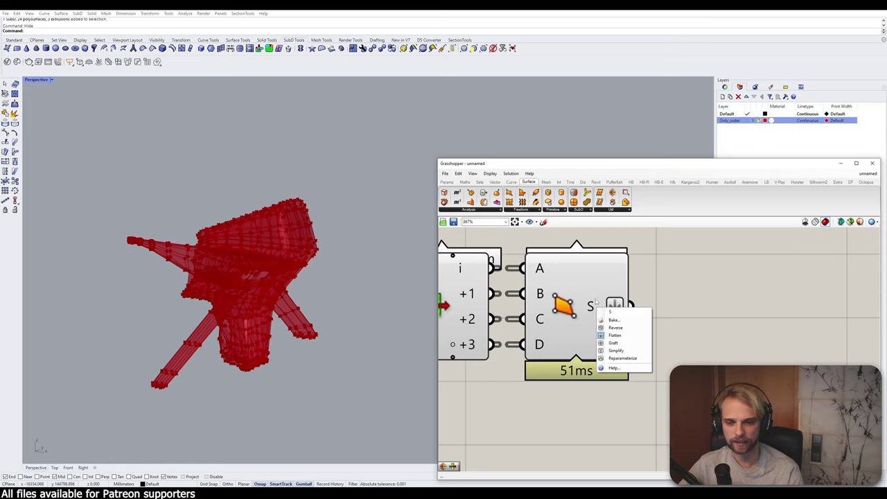
click(703, 326)
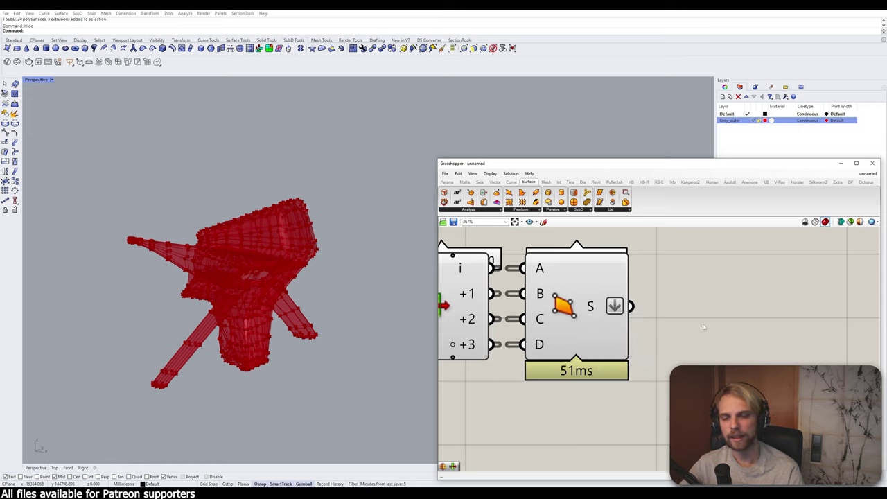
scroll(644, 319, down, 3)
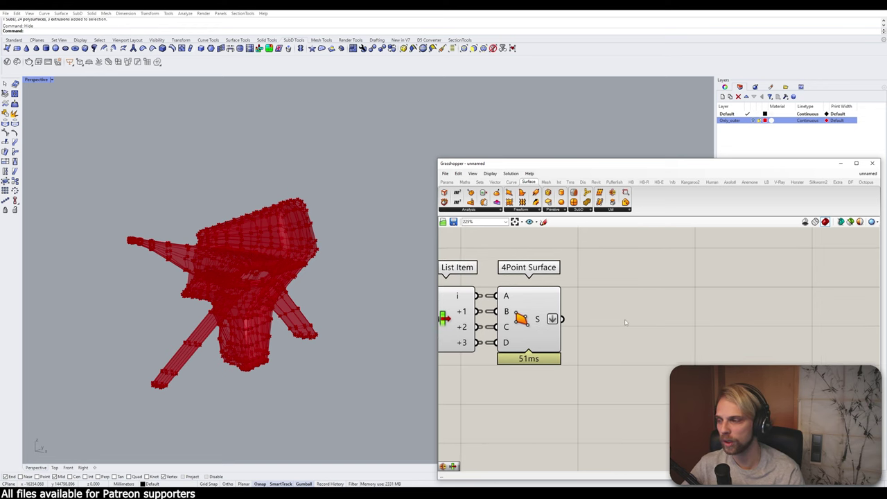
Step: Widen the Grasshopper window and add a Brep Join component beside 4Point Surface, feeding output S into its B input
drag(438, 242, 150, 241)
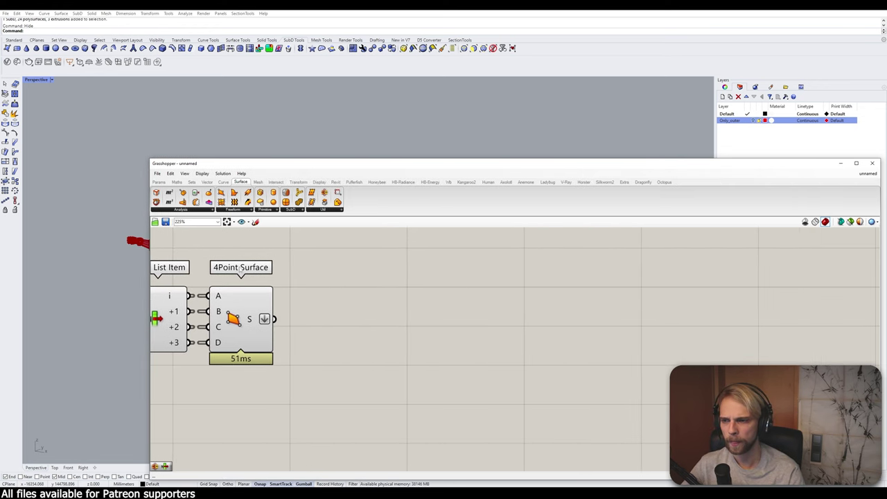
right_drag(295, 286, 528, 276)
double_click(568, 303)
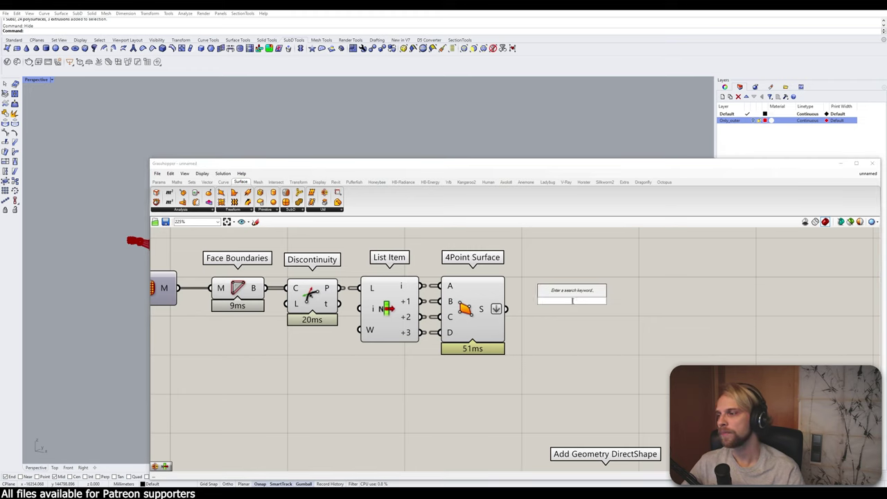
text(brep)
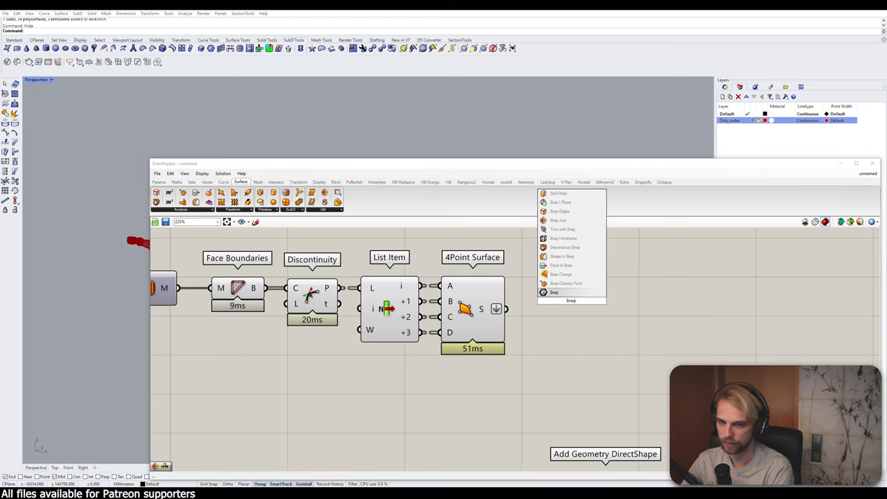
text( join)
click(569, 294)
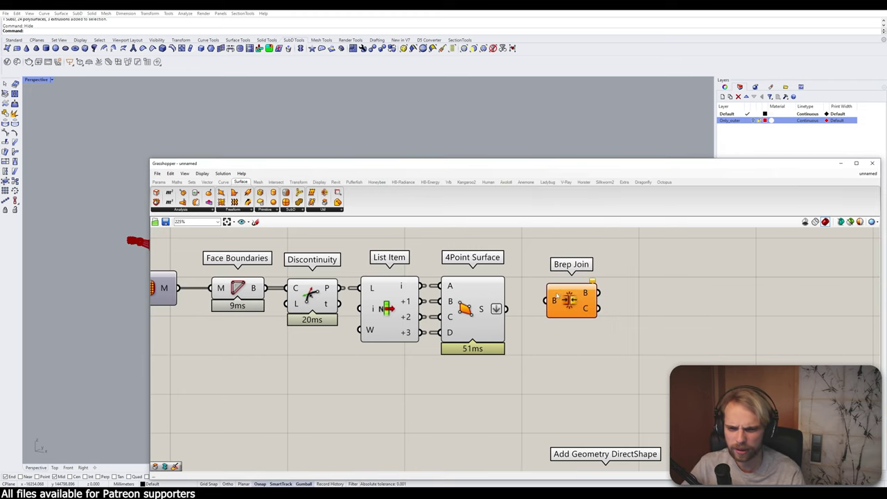
mouse_move(556, 295)
mouse_down()
mouse_move(544, 315)
mouse_move(558, 312)
mouse_up()
click(505, 262)
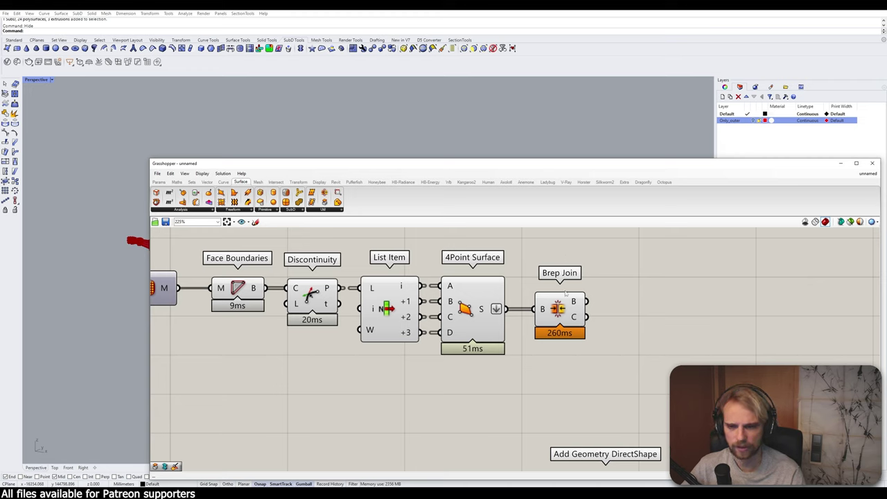
drag(566, 294, 563, 295)
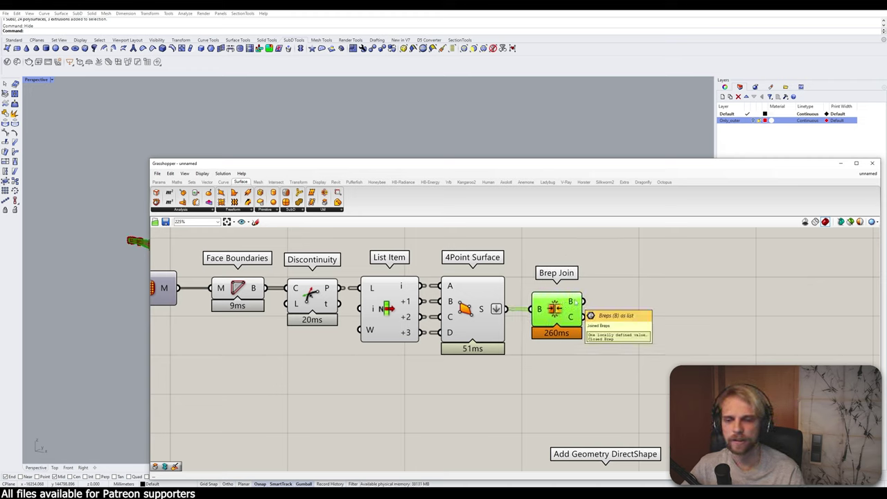
Step: Move Add Geometry DirectShape beside Brep Join and wire the joined Breps output B into its G input
double_click(641, 296)
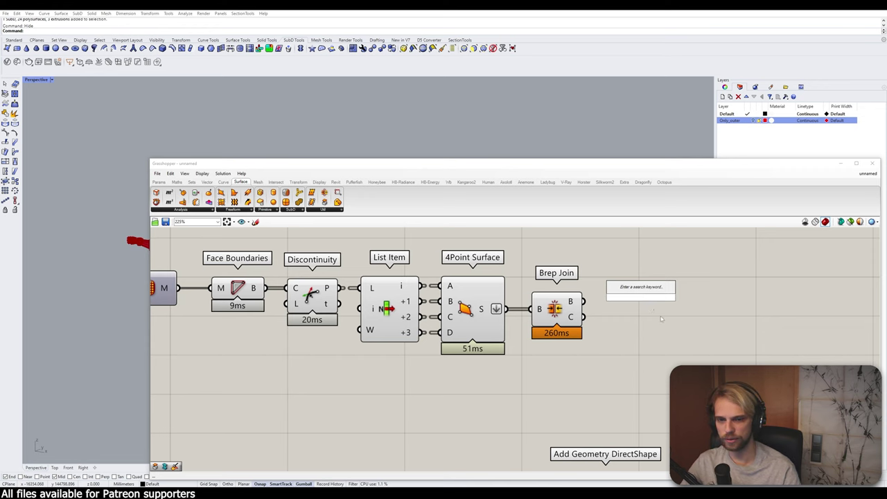
scroll(663, 332, down, 3)
right_drag(663, 348, 621, 303)
drag(591, 390, 637, 285)
right_drag(636, 285, 630, 325)
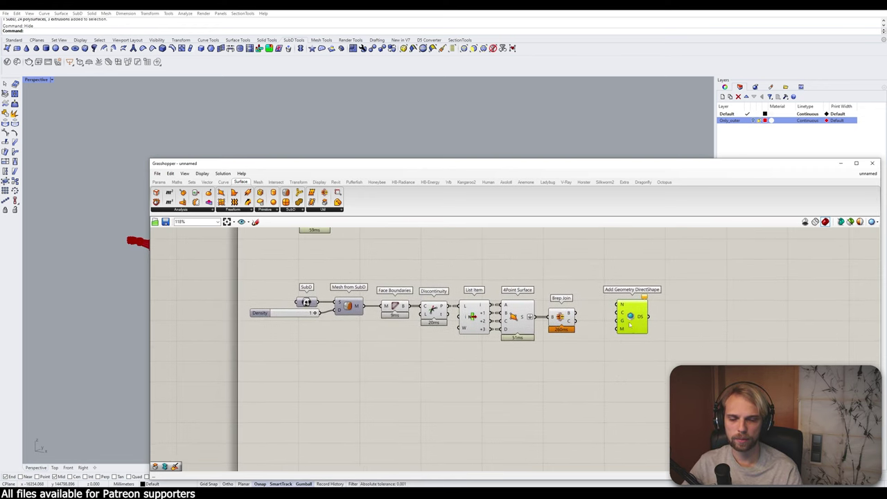
scroll(630, 325, up, 5)
drag(532, 299, 639, 320)
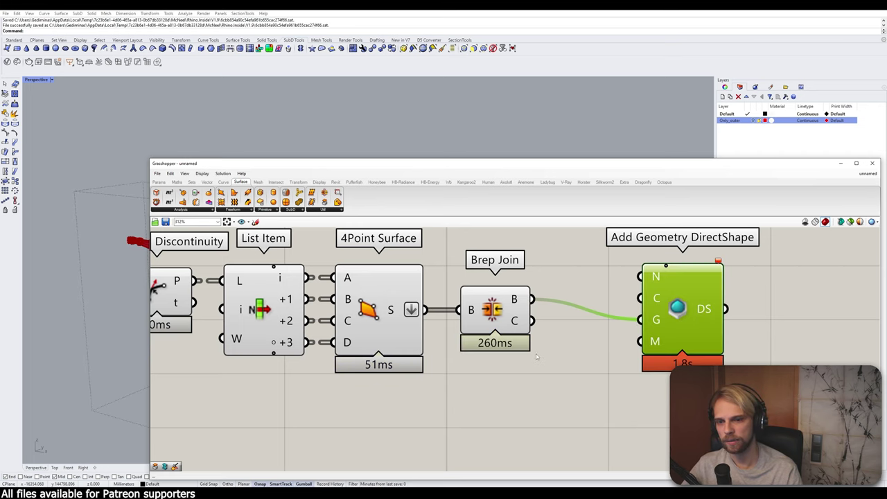
Step: Align the Add Geometry DirectShape component with Brep Join and check its error message
drag(673, 322, 626, 302)
right_drag(626, 302, 629, 349)
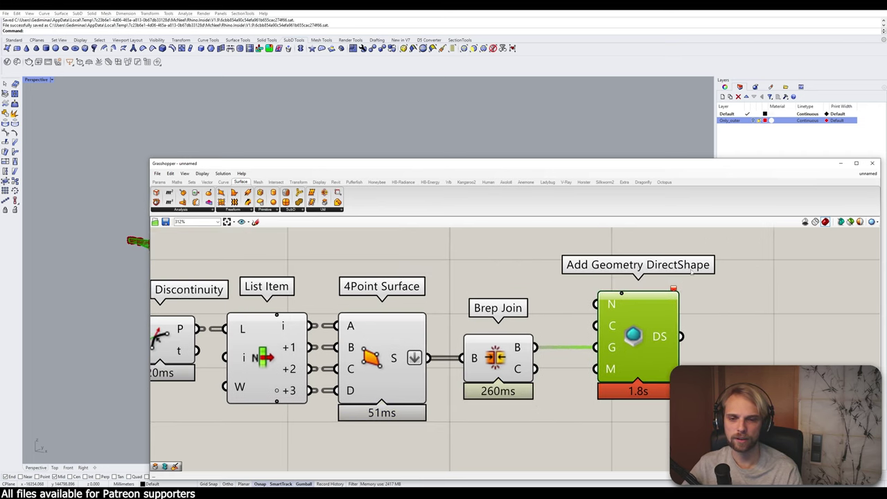
mouse_move(675, 289)
click(718, 291)
drag(637, 363, 601, 347)
click(695, 322)
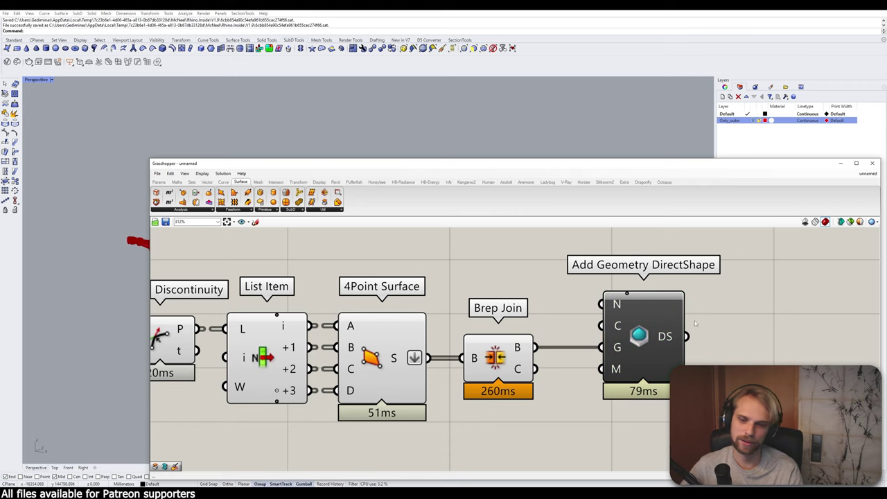
Step: Switch to Revit, maximize its window and inspect the imported rooftop's facets around the central front leg
click(501, 11)
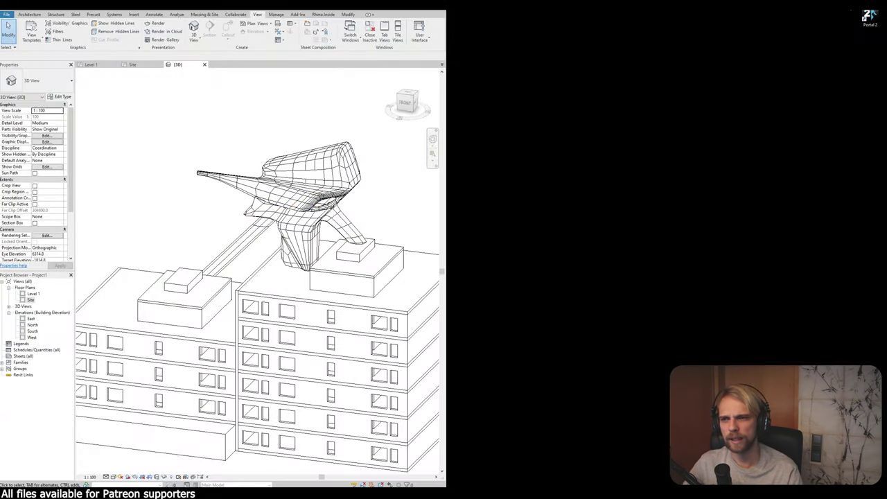
click(431, 9)
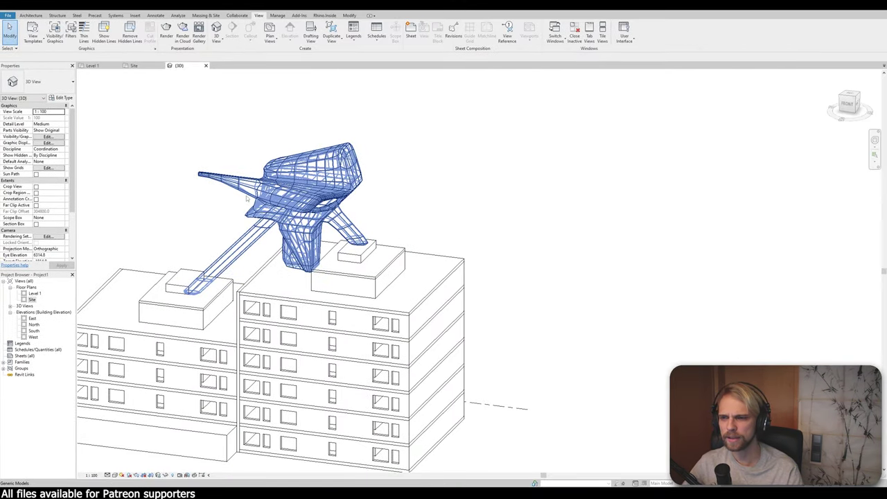
scroll(213, 173, up, 1)
mouse_move(201, 134)
shift+middle_down()
mouse_move(298, 142)
mouse_move(188, 126)
mouse_move(156, 137)
shift+middle_up()
scroll(270, 166, up, 2)
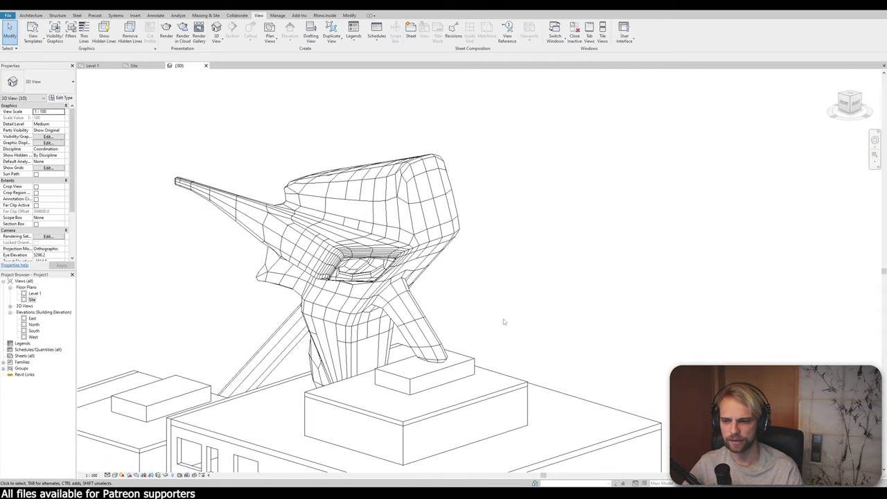
shift+middle_drag(503, 320, 609, 256)
scroll(333, 268, up, 8)
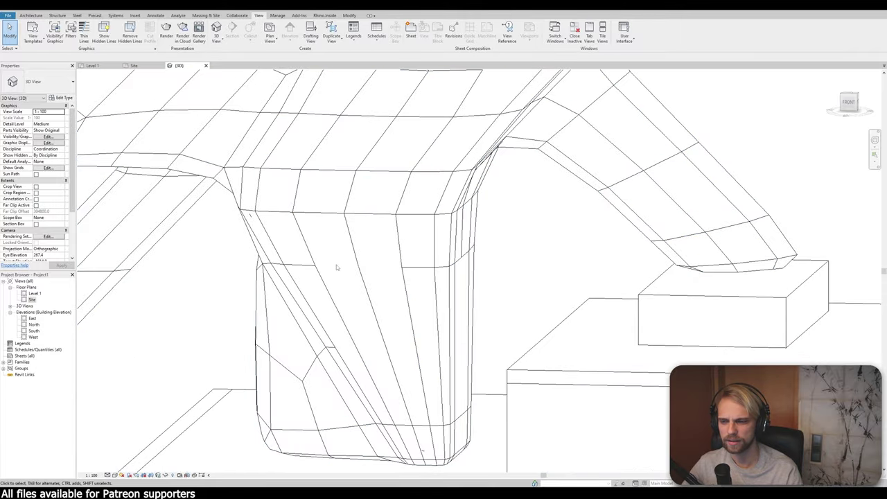
scroll(333, 264, up, 5)
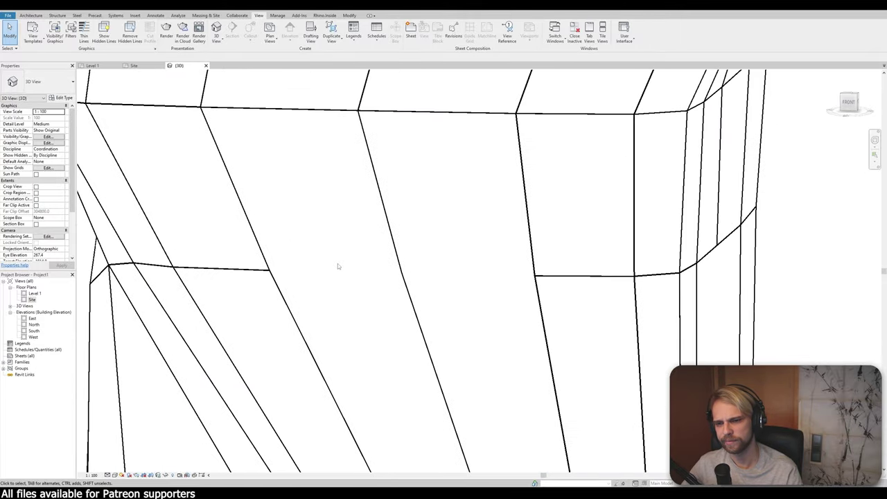
scroll(337, 265, down, 3)
scroll(337, 265, down, 2)
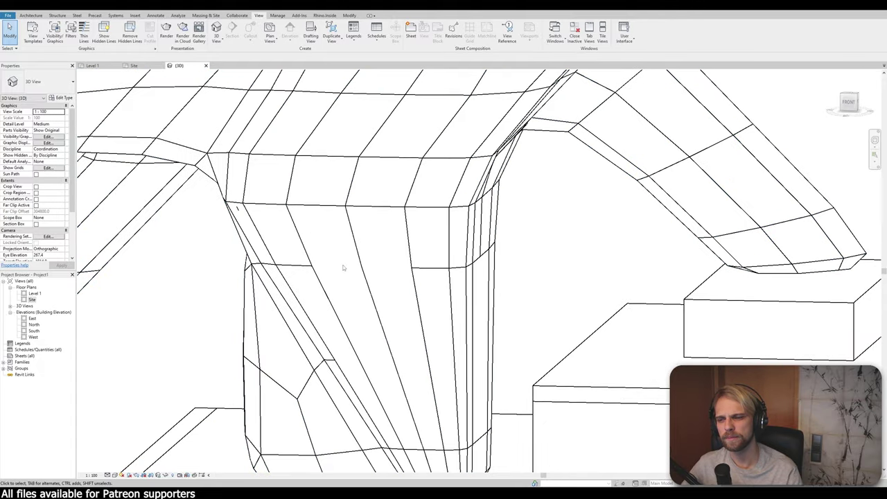
scroll(333, 267, down, 5)
Step: Inspect the faceted rooftop from the back and then together with the building from the front
mouse_move(458, 259)
shift+middle_down()
mouse_move(451, 283)
mouse_move(297, 297)
mouse_move(382, 284)
mouse_move(469, 252)
shift+middle_up()
middle_drag(513, 213, 344, 264)
scroll(539, 289, down, 2)
scroll(204, 204, up, 1)
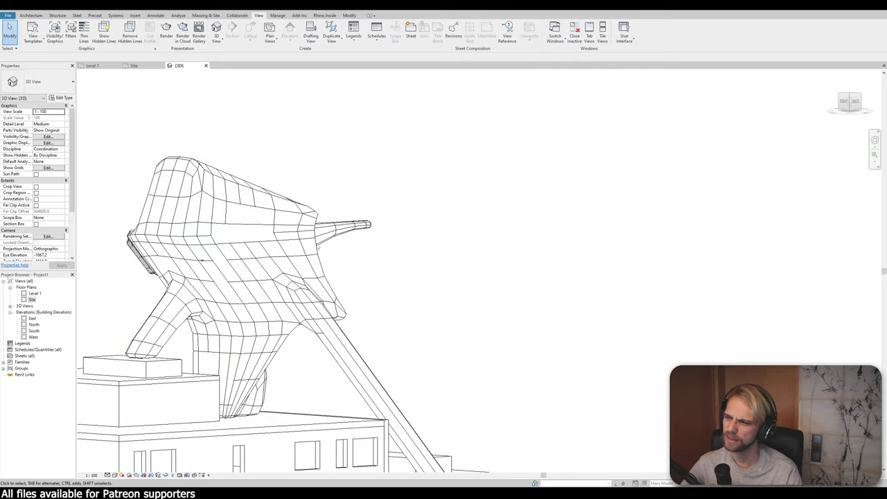
scroll(208, 276, up, 8)
scroll(223, 243, down, 4)
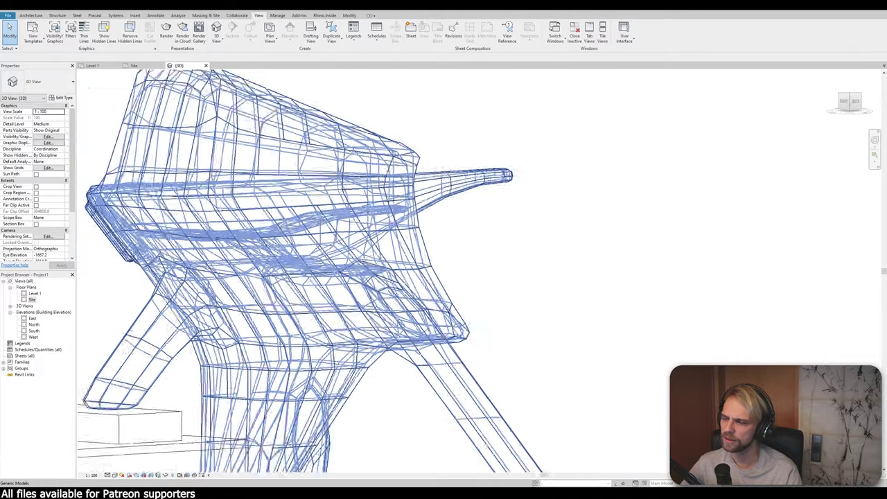
scroll(208, 239, down, 5)
shift+middle_drag(376, 311, 597, 359)
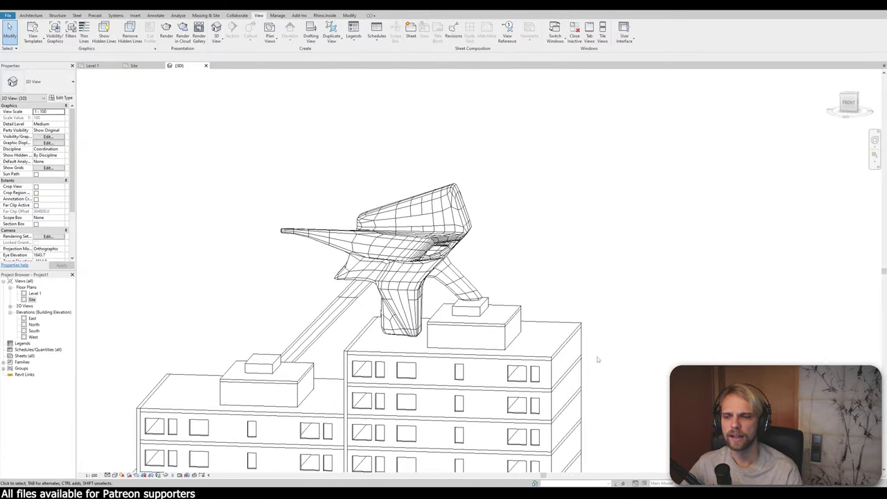
shift+middle_drag(560, 323, 564, 245)
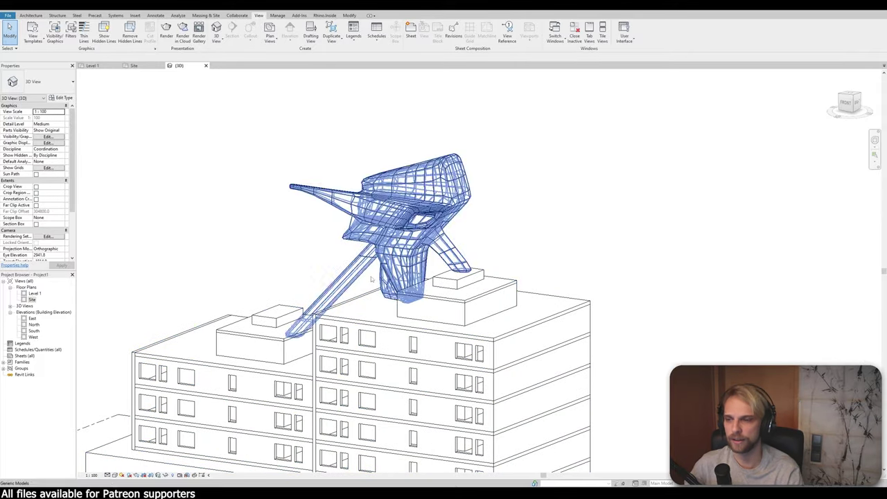
Step: Switch back to Grasshopper and move the whole rooftop component chain up, level with the building's Add Geometry DirectShape group
key(alt+Tab)
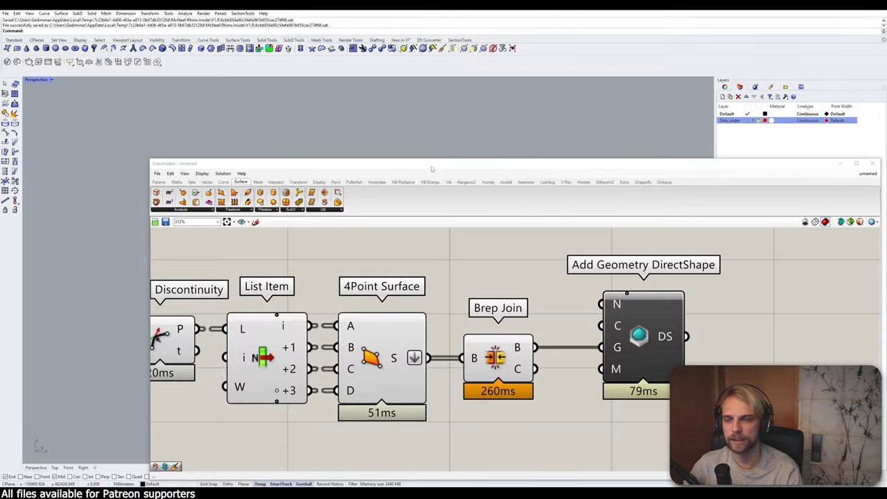
drag(431, 168, 424, 67)
scroll(376, 231, down, 8)
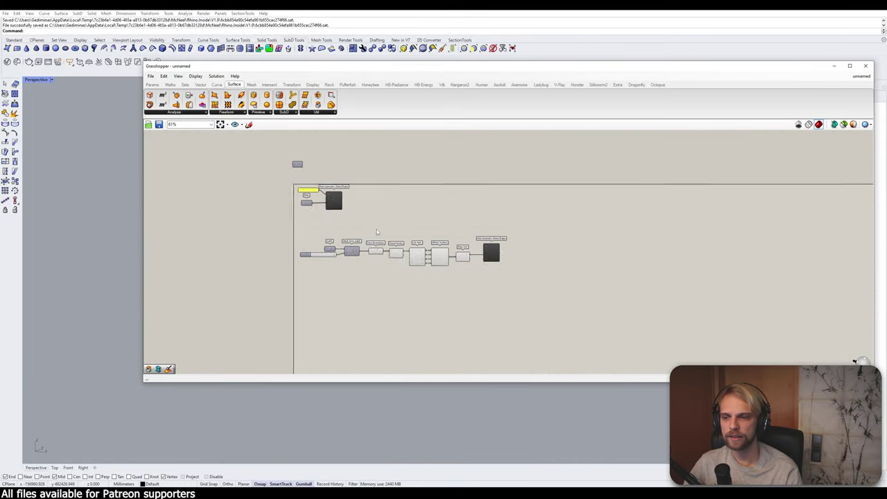
drag(584, 303, 251, 216)
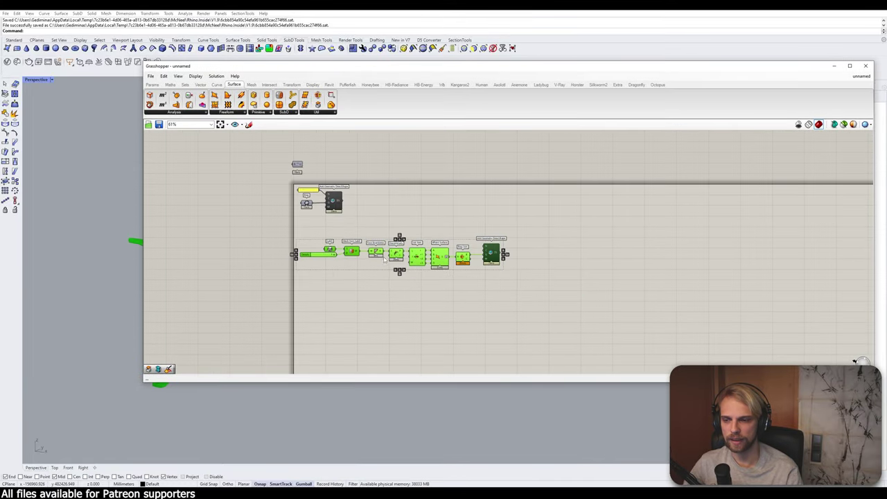
drag(330, 249, 438, 200)
click(466, 260)
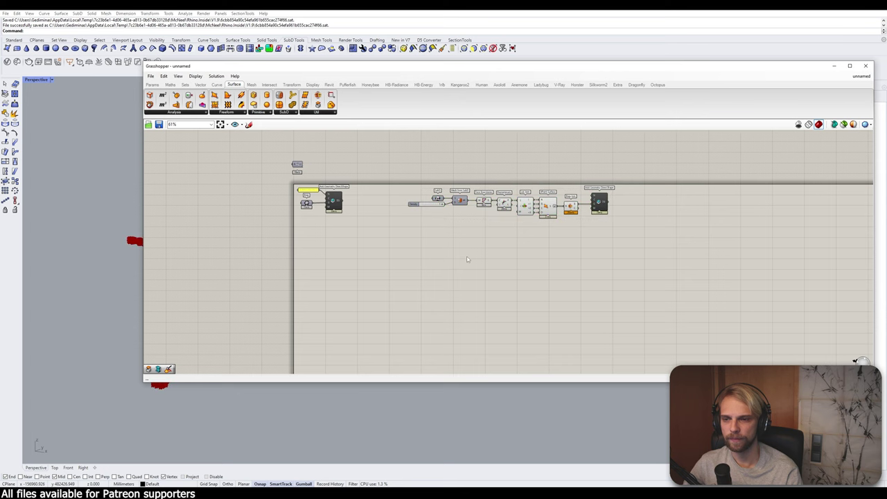
Step: Uncover the Rhino viewport by moving the Grasshopper window down, turn on the Only_outer layer and check its SubD by selecting it
drag(517, 71, 474, 337)
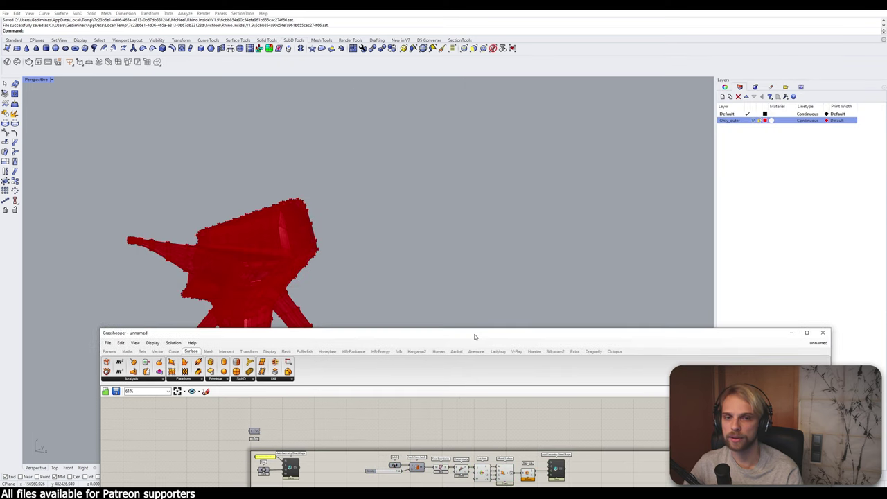
click(753, 121)
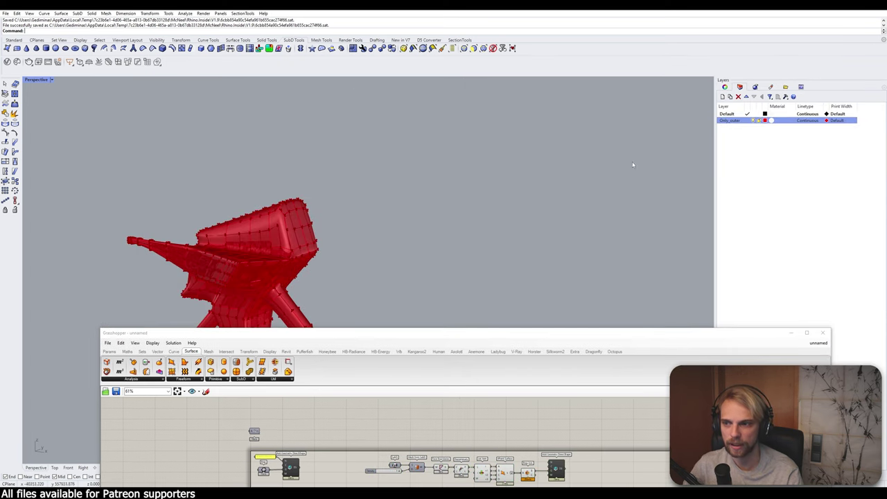
click(254, 217)
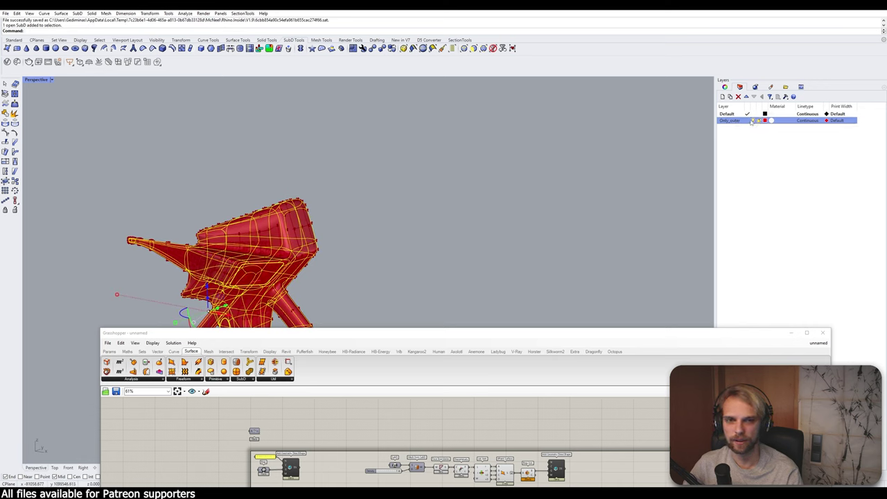
click(436, 244)
Step: Turn off the preview of all components in the rooftop DirectShape chain
drag(598, 471, 340, 451)
middle_click(347, 479)
click(380, 436)
click(379, 436)
Step: Make Only_outer the current layer and select its open SubD in the Perspective viewport
click(760, 120)
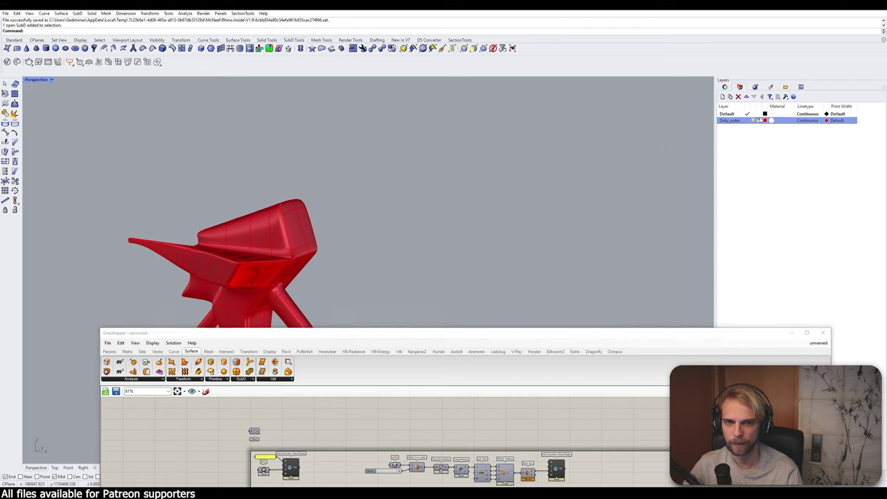
click(748, 121)
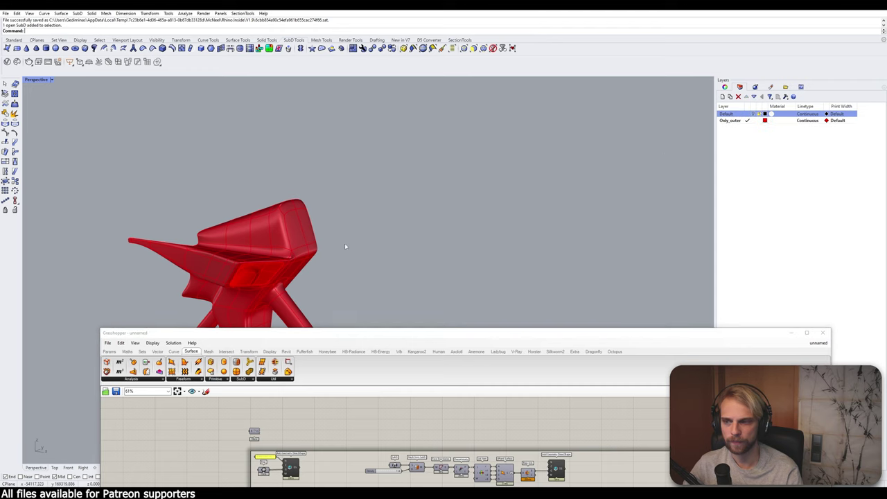
right_drag(344, 245, 255, 175)
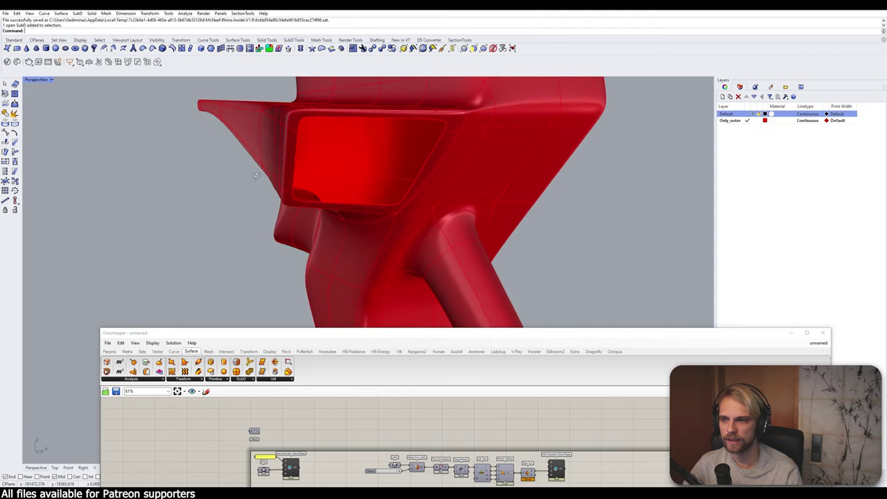
scroll(368, 162, down, 10)
right_drag(365, 162, 328, 172)
click(322, 166)
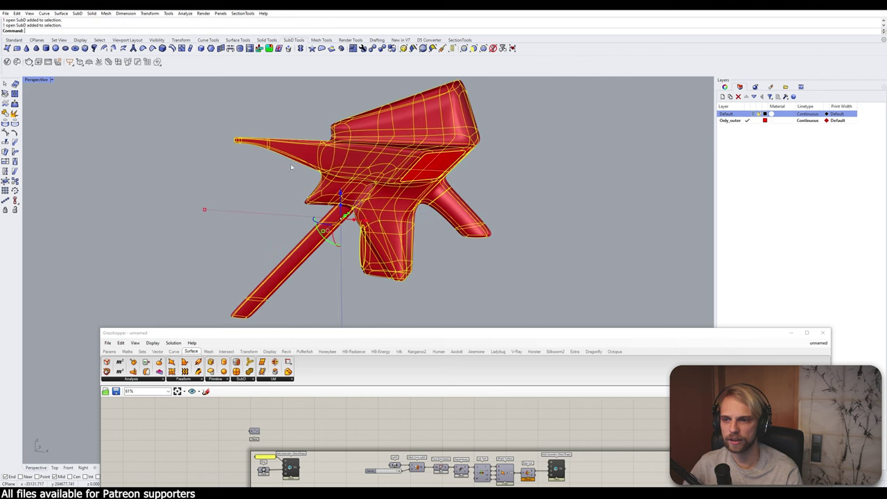
Step: Add a SubD parameter below the rooftop chain in Grasshopper and assign the selected outer SubD to it
drag(477, 336, 555, 97)
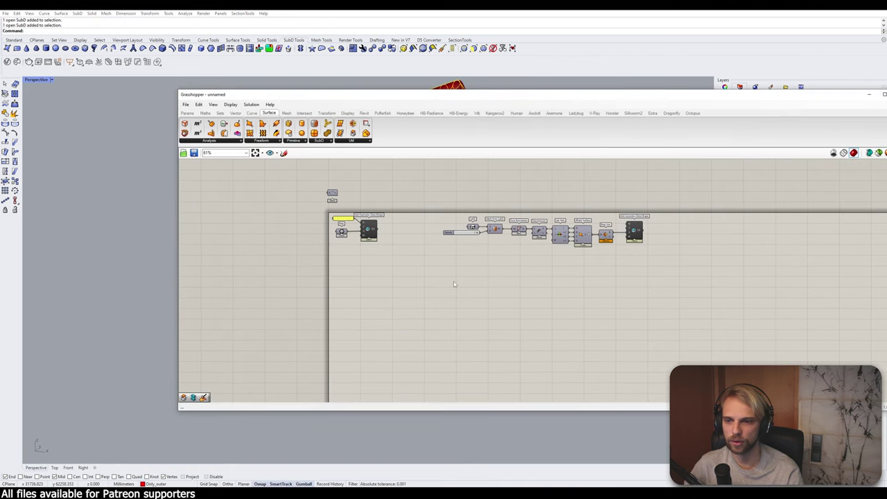
double_click(453, 277)
text(su)
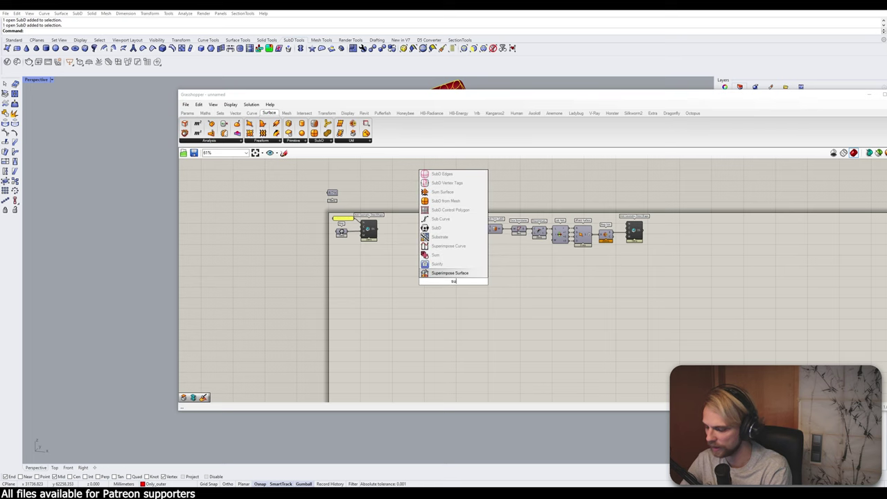
click(433, 209)
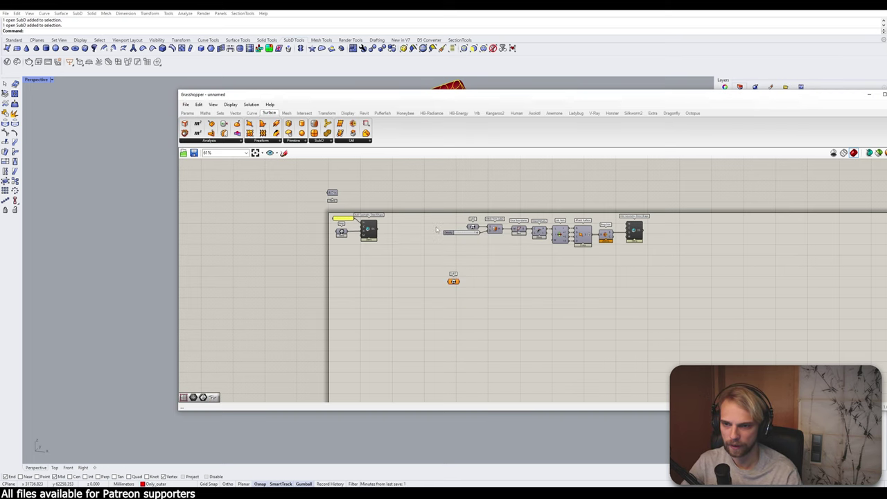
right_click(455, 283)
click(478, 367)
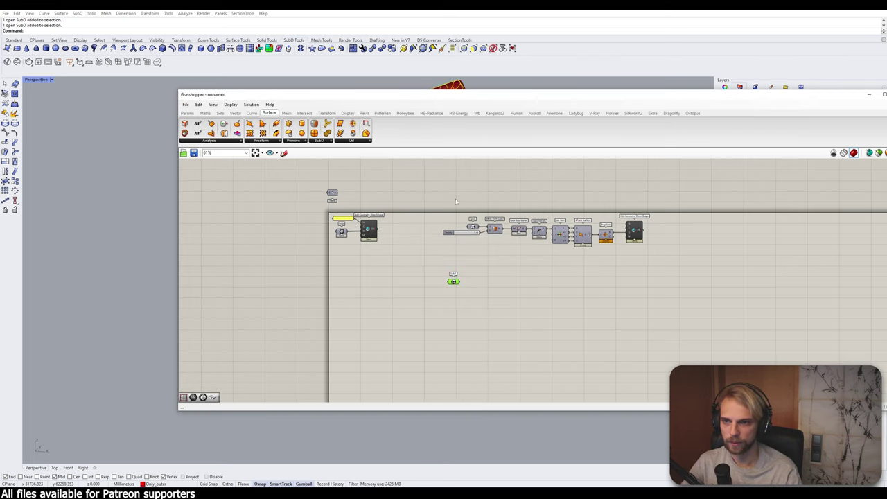
Step: Make Default the current layer again and turn off the Only_outer layer
drag(540, 101, 446, 320)
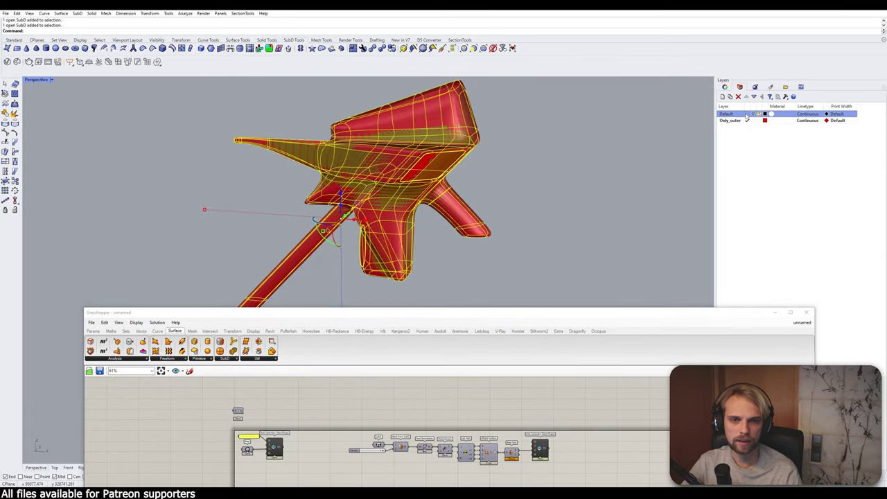
click(746, 120)
click(753, 120)
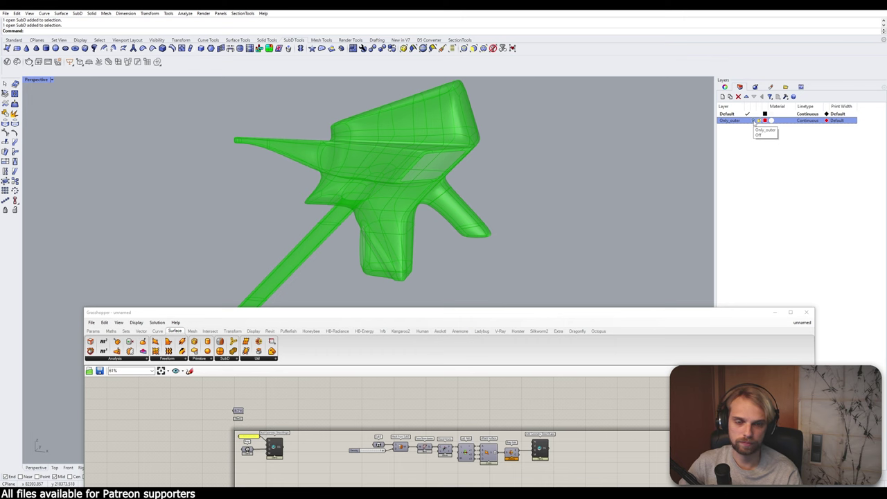
Step: Arrange the Grasshopper window in the lower half of the screen with the complete rooftop preview visible above it
drag(595, 313, 695, 242)
drag(444, 237, 276, 220)
scroll(388, 151, down, 3)
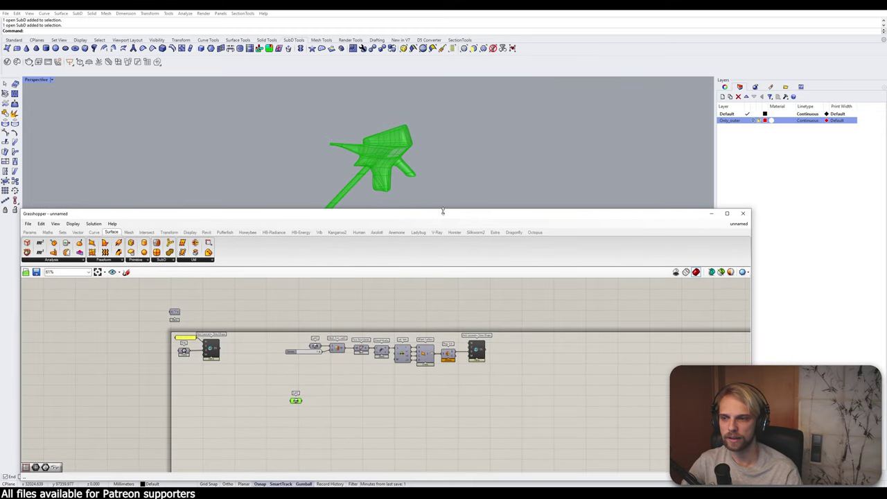
drag(443, 211, 446, 269)
scroll(386, 148, up, 8)
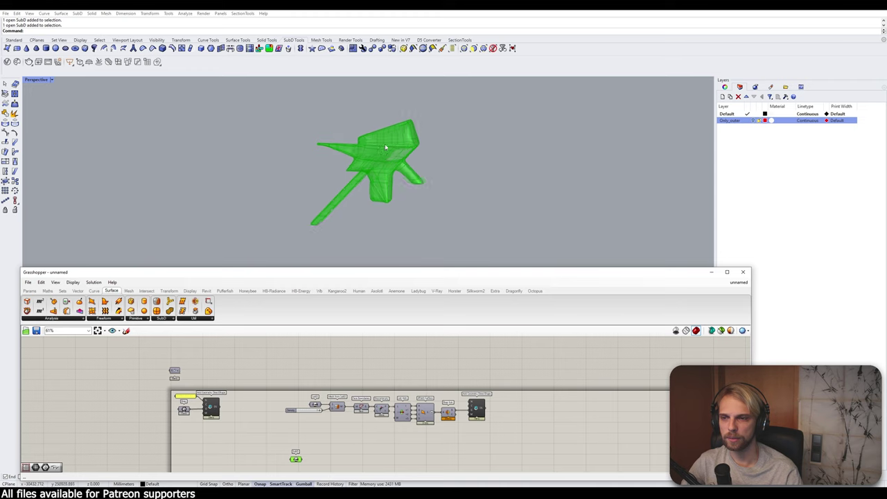
scroll(387, 147, down, 4)
scroll(399, 171, up, 4)
scroll(399, 170, down, 2)
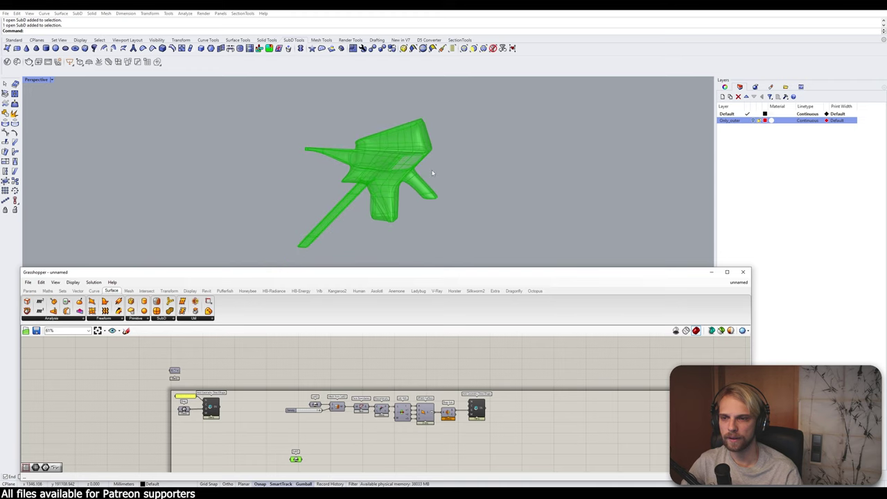
drag(430, 273, 430, 266)
Step: Add a Mesh from SubD component beside the new SubD parameter and wire the SubD into its S input
mouse_move(344, 411)
right_down()
mouse_move(350, 338)
mouse_move(339, 387)
mouse_move(352, 400)
right_up()
scroll(303, 384, up, 6)
click(348, 376)
scroll(343, 395, down, 4)
scroll(347, 386, down, 3)
scroll(349, 386, up, 3)
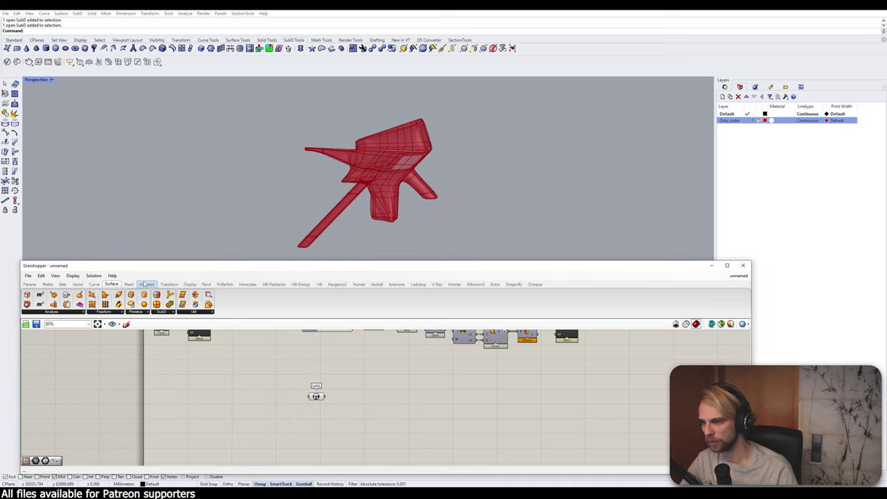
click(163, 312)
drag(165, 324, 360, 410)
scroll(326, 411, up, 3)
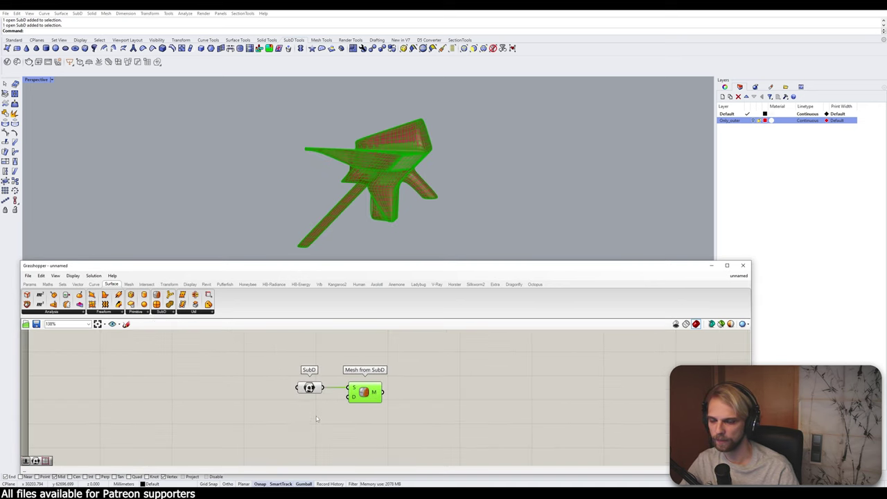
Step: Create a number slider with the value 1 and connect it to the Density input of Mesh from SubD
double_click(305, 414)
key(Return)
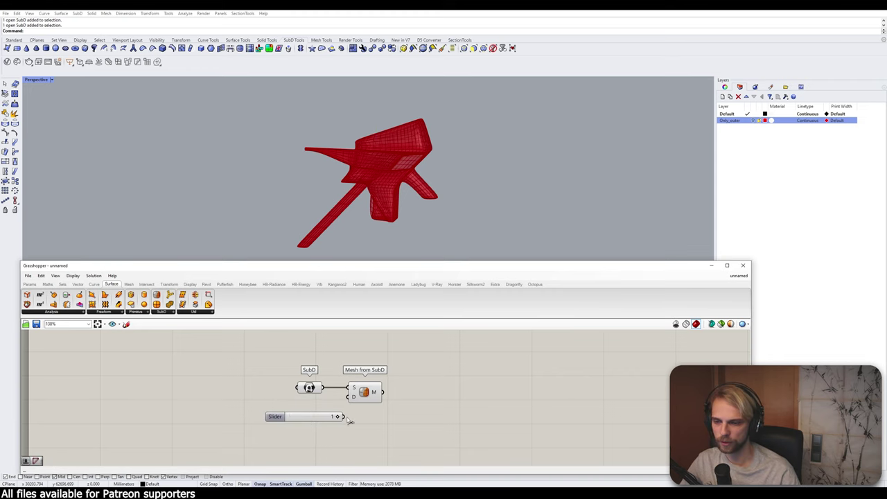
drag(328, 418, 313, 404)
right_drag(320, 403, 313, 405)
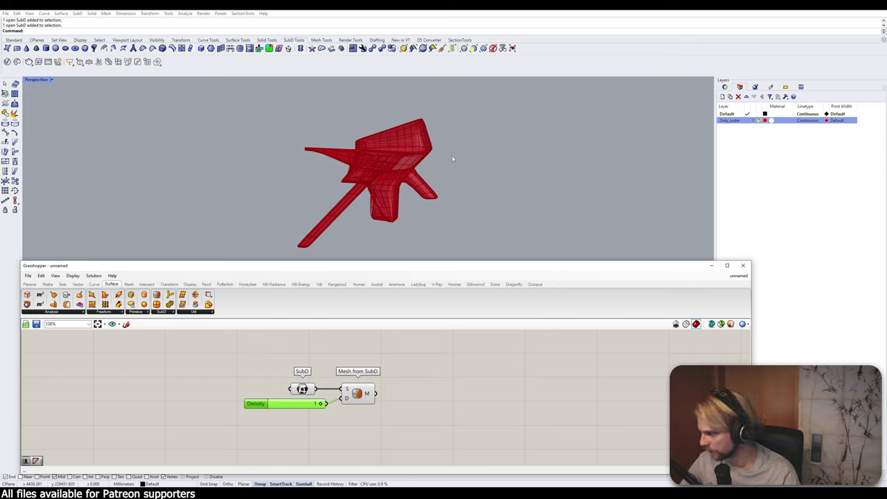
Step: Add the Pufferfish Offset Mesh component beside Mesh from SubD
double_click(401, 390)
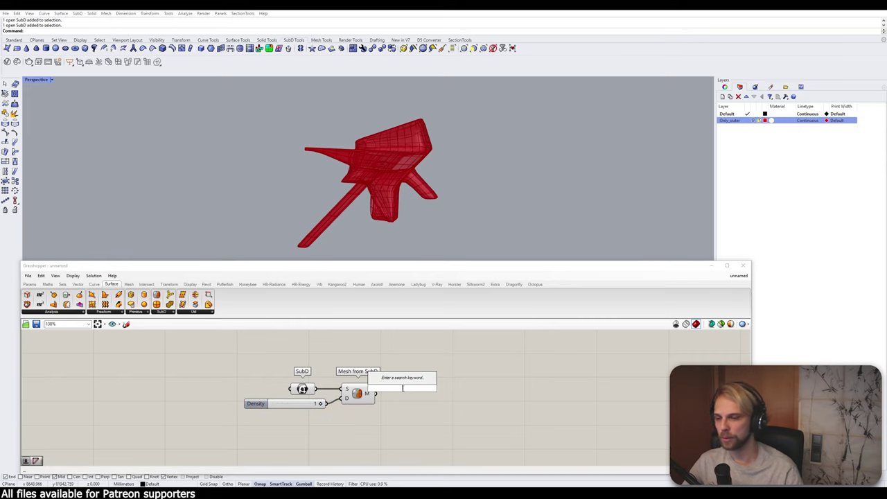
text(mesh offse)
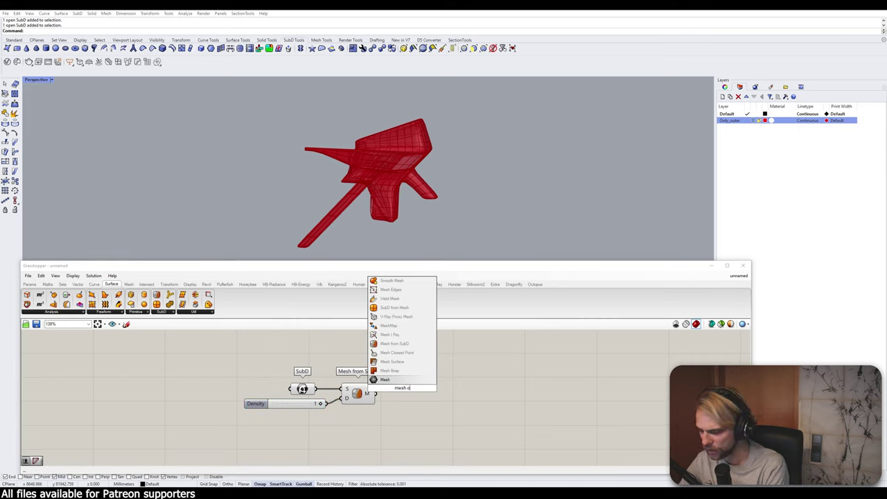
key(Return)
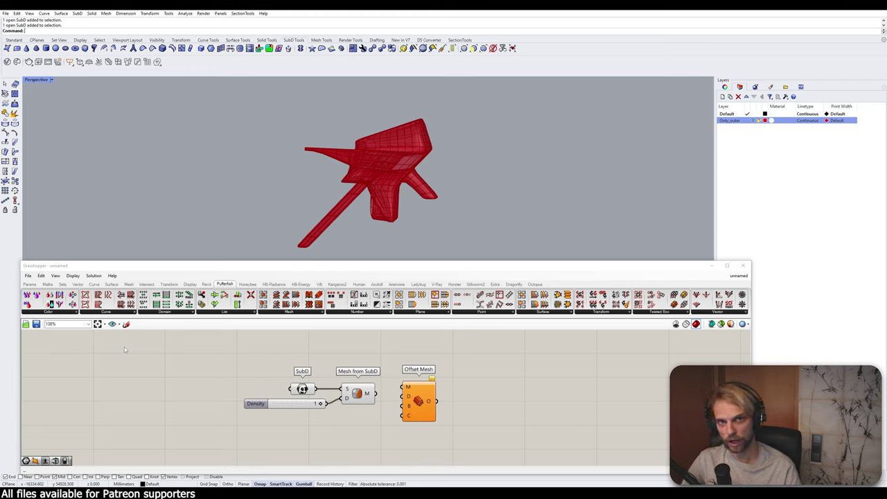
Step: Add a scribble reading food4rhino.com and place it above the Offset Mesh component
double_click(493, 354)
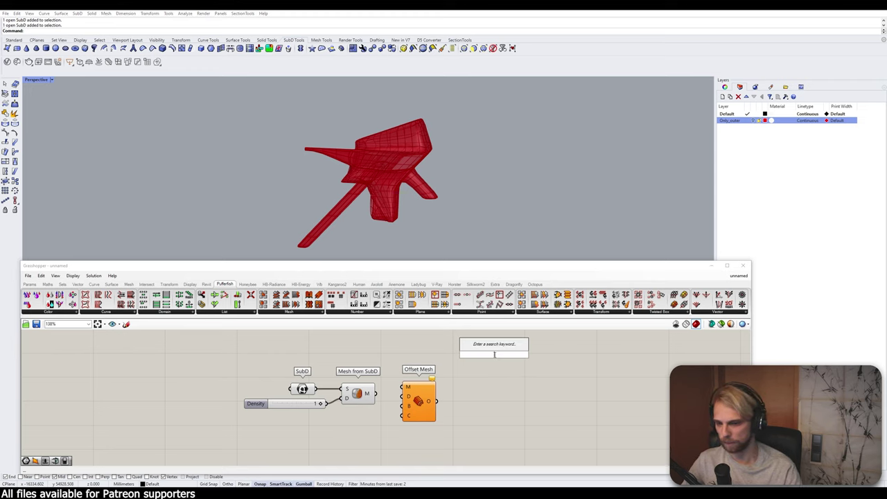
text(screbb)
key(Return)
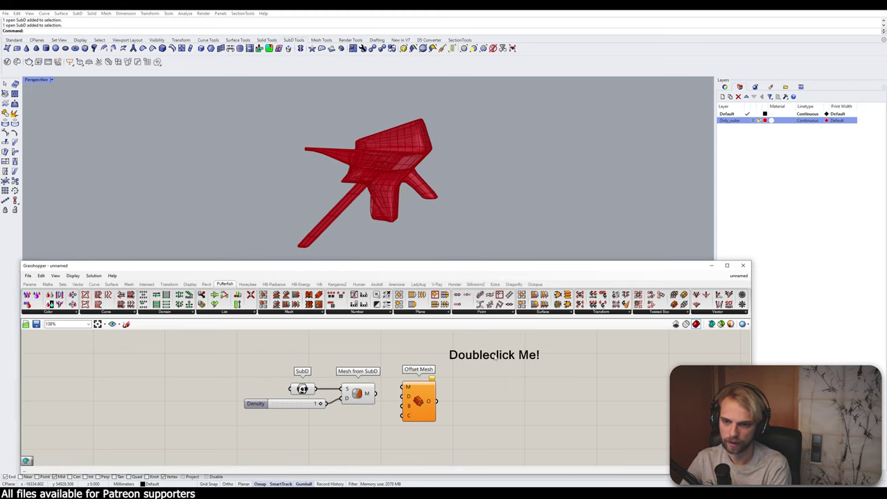
double_click(495, 355)
text(food4rhino.com)
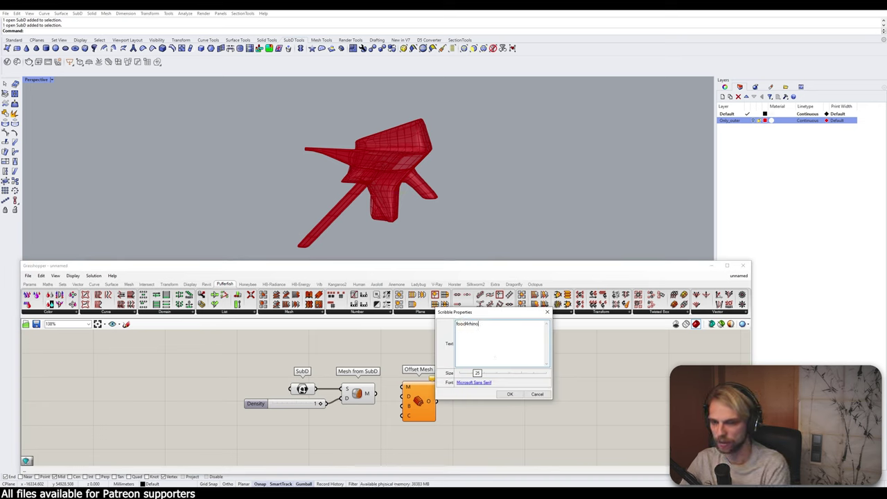
click(513, 394)
drag(494, 355, 418, 350)
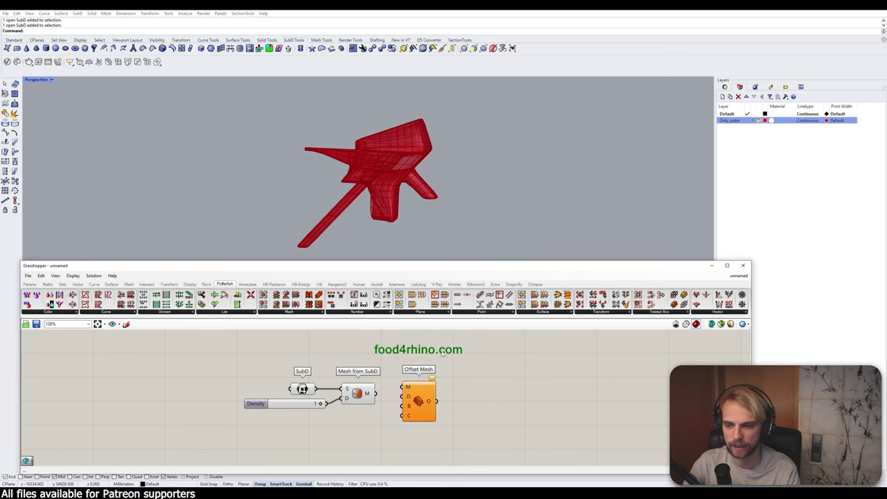
Step: Delete the food4rhino.com scribble from the canvas
click(523, 373)
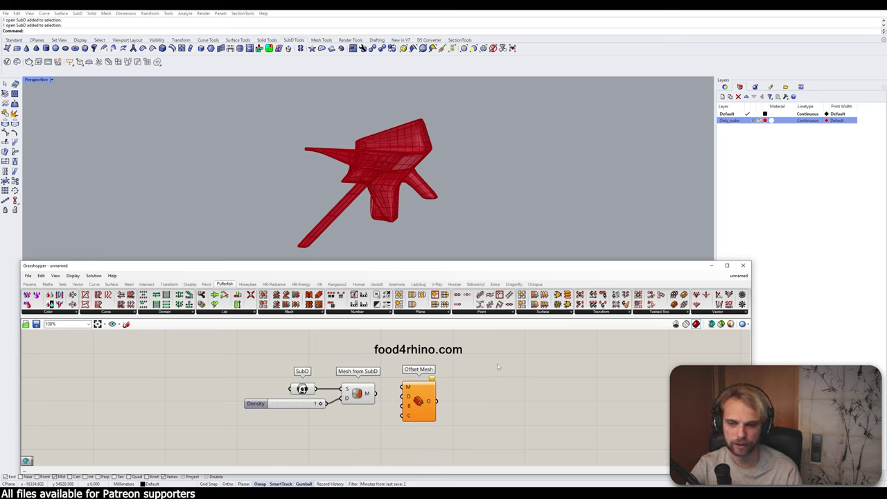
mouse_move(501, 366)
mouse_down()
mouse_move(368, 328)
mouse_move(363, 335)
mouse_up()
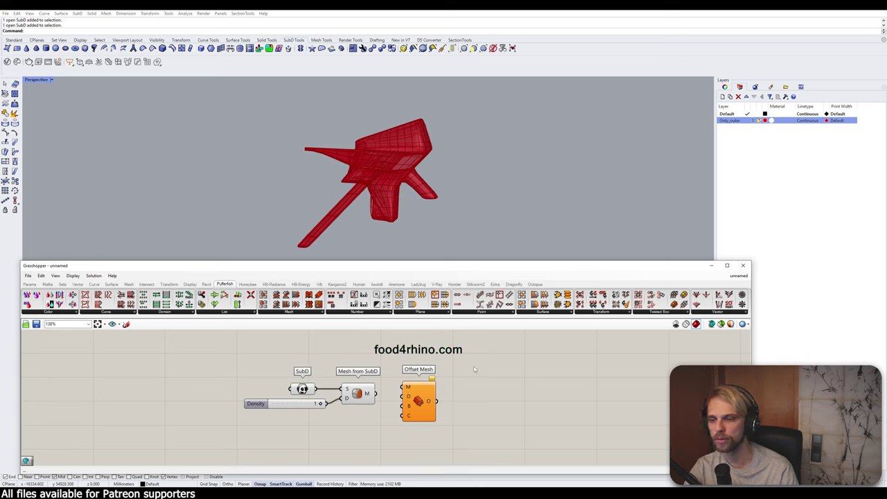
drag(509, 360, 368, 331)
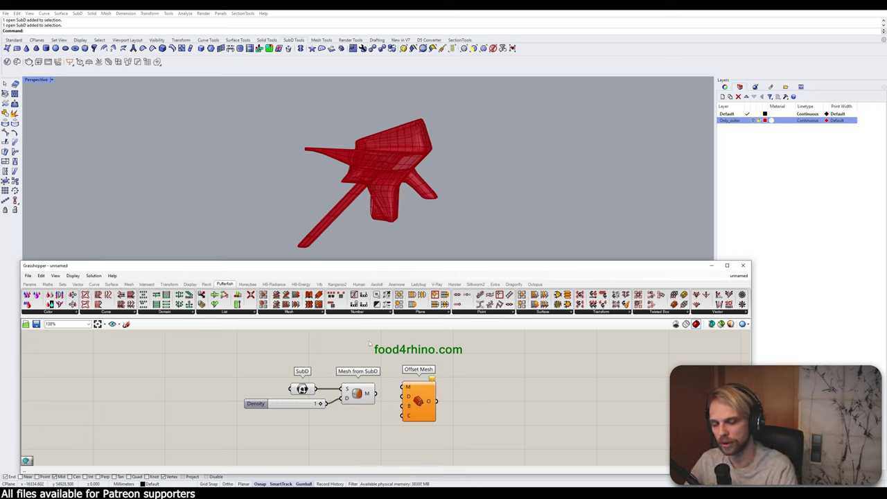
key(Delete)
Step: Move the Offset Mesh component slightly lower beside Mesh from SubD
right_drag(446, 399, 454, 366)
scroll(455, 366, up, 1)
drag(420, 350, 419, 357)
right_drag(464, 358, 468, 367)
click(469, 375)
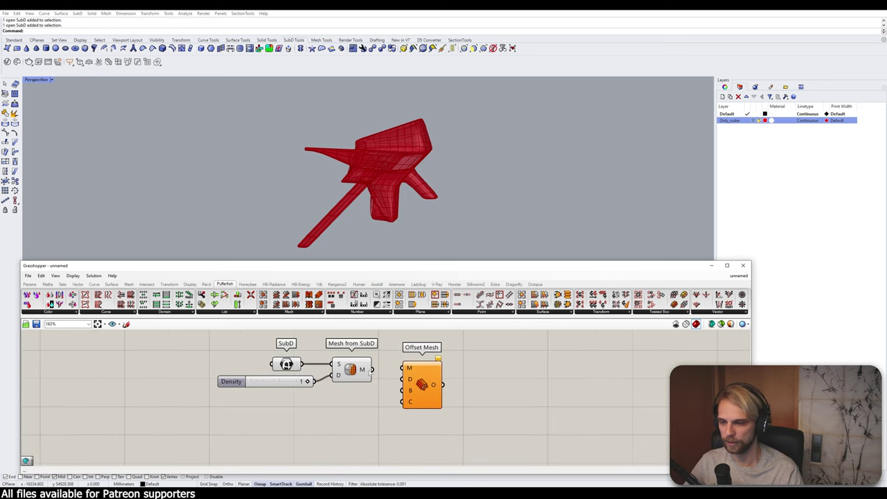
Step: Connect the Mesh from SubD output to Offset Mesh's mesh input and shift the Offset Mesh component slightly farther from it
drag(415, 371, 411, 373)
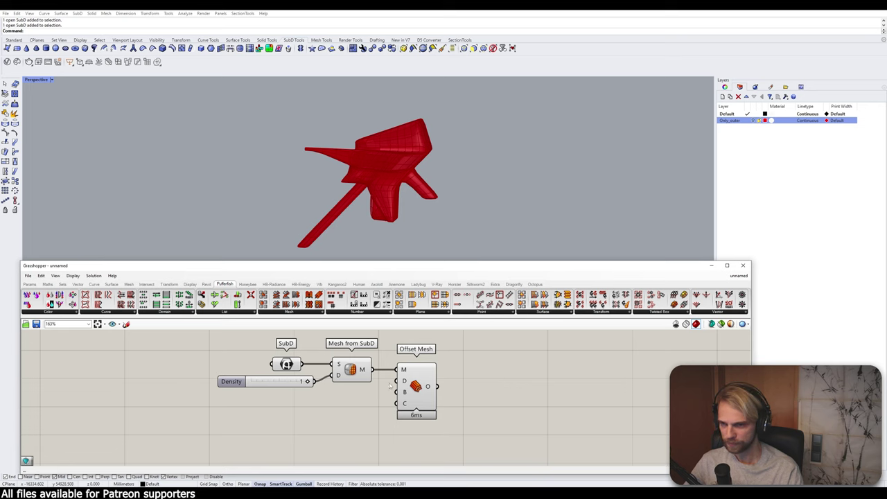
scroll(353, 366, up, 2)
mouse_move(427, 377)
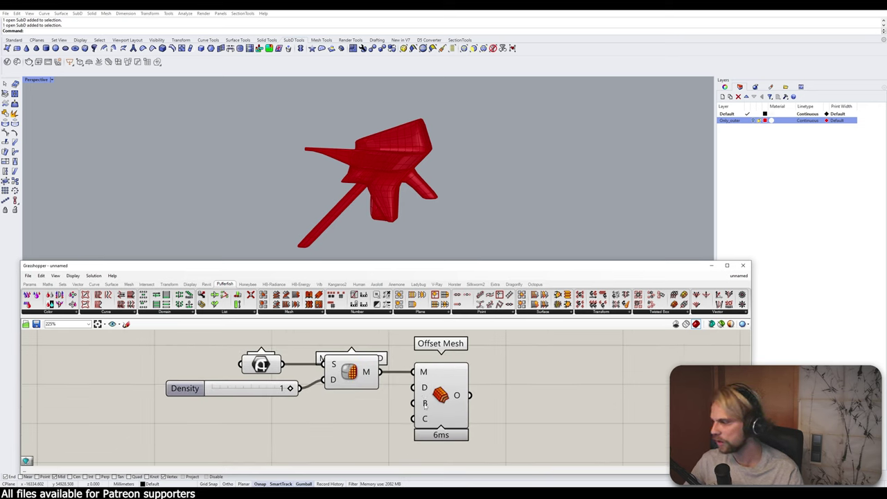
right_drag(424, 402, 430, 374)
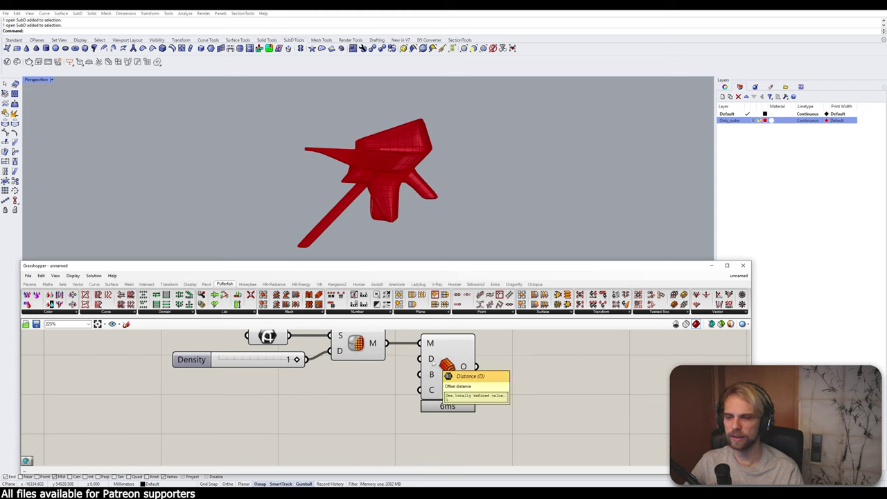
drag(450, 374, 471, 374)
Step: Feed Offset Mesh's distance input from a new number slider created with 200, and reduce the slider value to 165
double_click(367, 386)
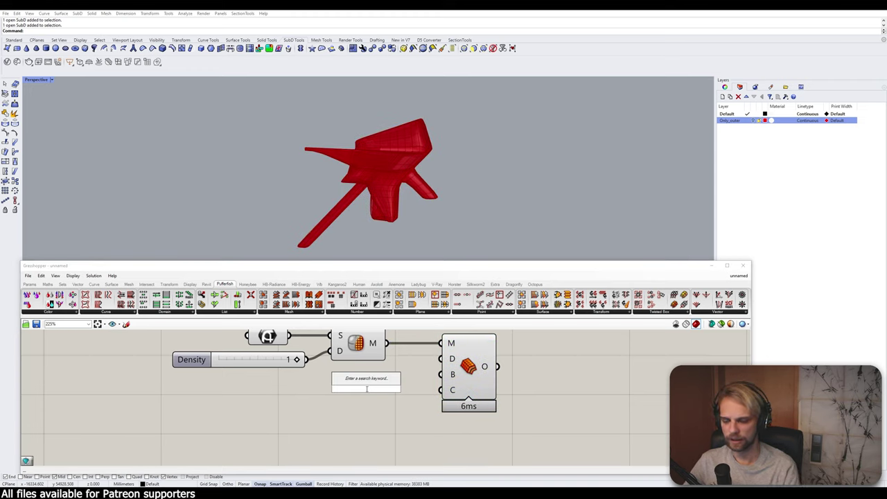
text(200)
key(Return)
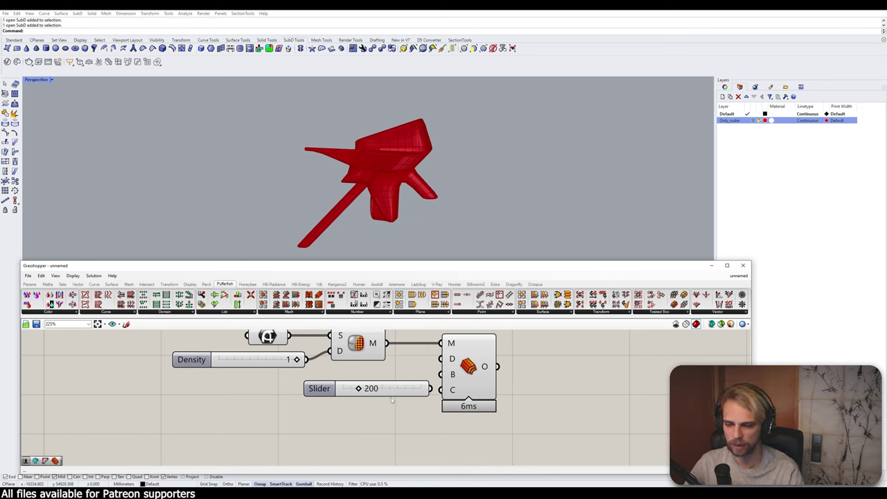
drag(389, 392, 440, 359)
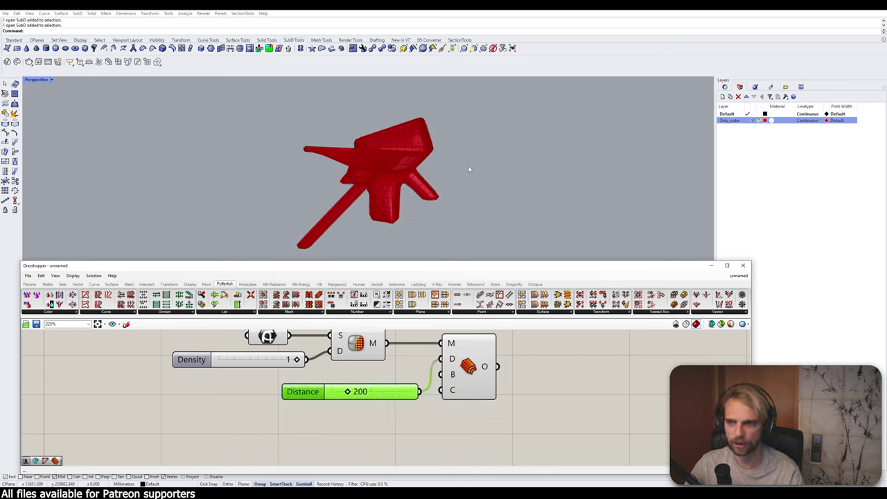
mouse_move(348, 391)
mouse_down()
mouse_move(331, 392)
mouse_move(365, 391)
mouse_move(345, 391)
mouse_up()
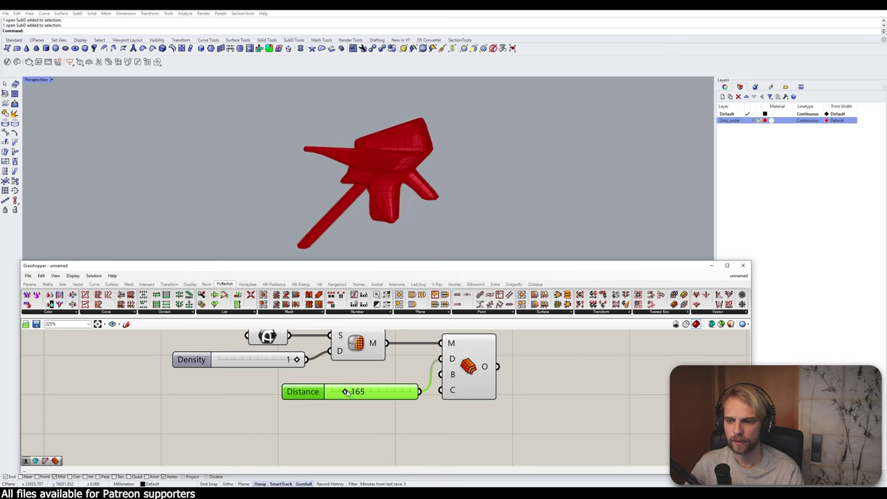
Step: Set the Offset Mesh Distance slider to 200 and reposition it beneath the Density slider
double_click(345, 391)
text(2000)
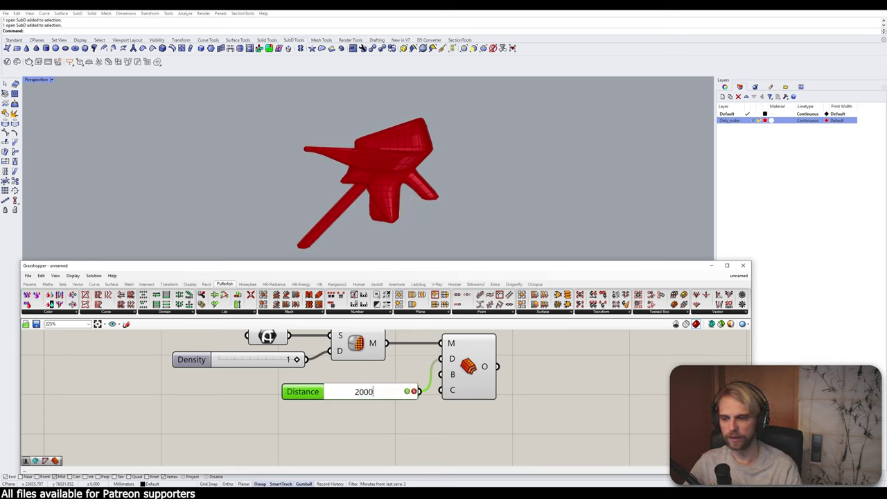
key(BackSpace)
key(Return)
drag(402, 394, 378, 383)
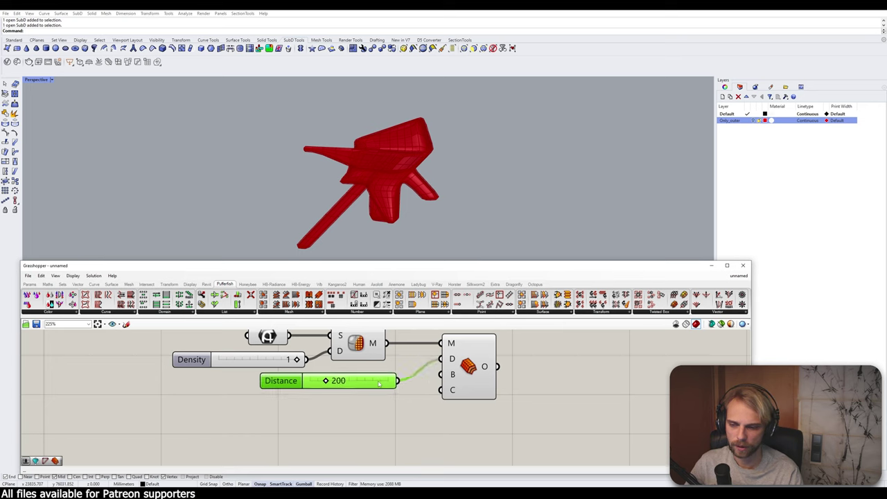
click(415, 429)
Step: Add a Boolean Toggle set to False and connect it to the C input of Offset Mesh
mouse_move(451, 395)
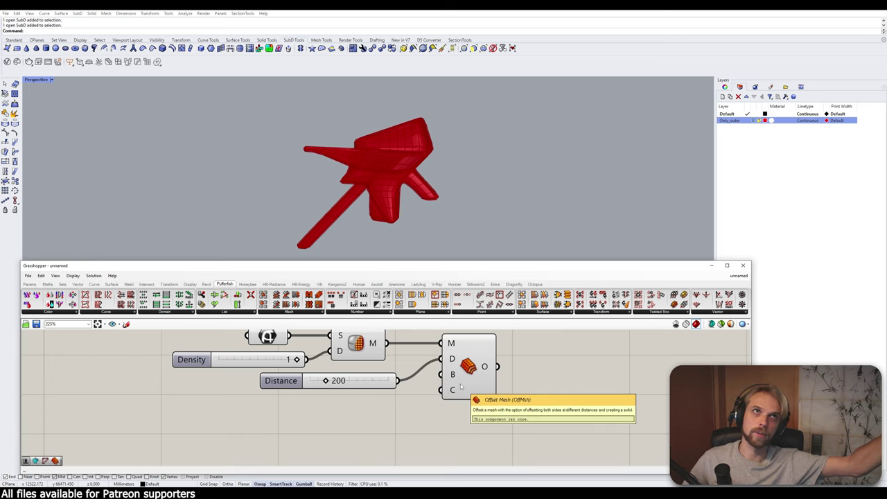
double_click(383, 425)
text(t)
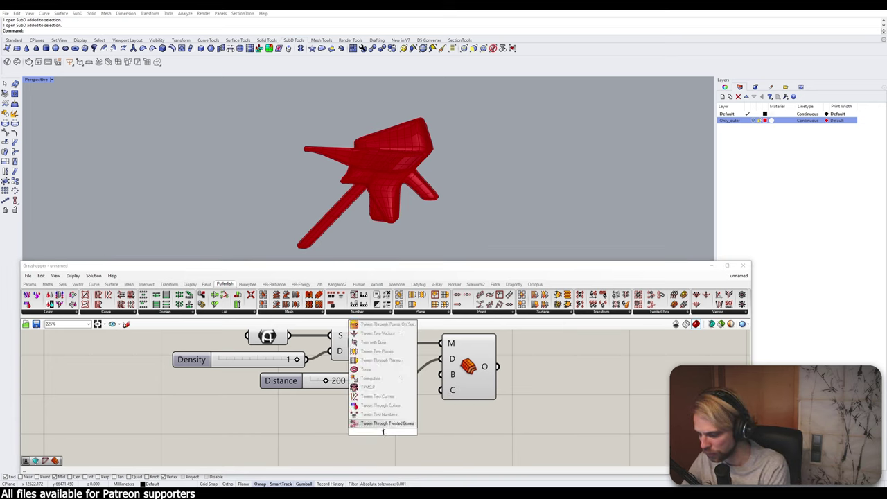
text(orgle)
key(Return)
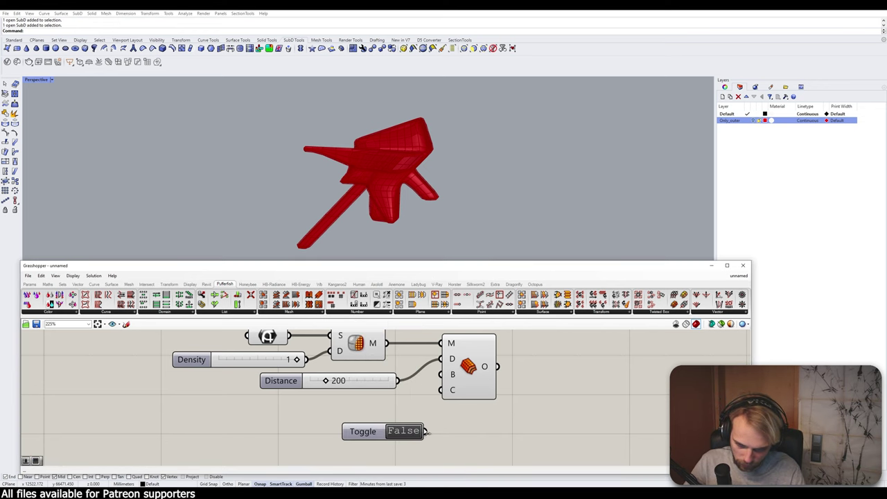
drag(425, 431, 444, 391)
drag(373, 435, 368, 410)
right_drag(381, 405, 388, 441)
scroll(388, 441, down, 3)
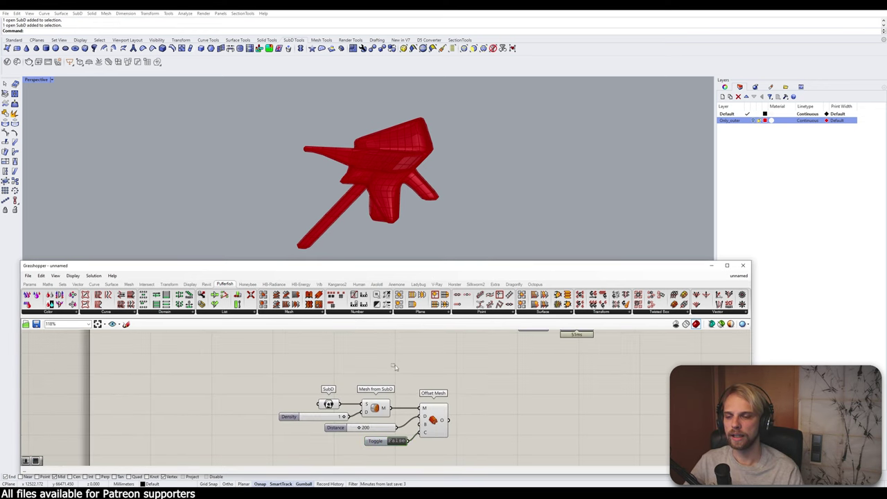
Step: Turn off the preview of the SubD and Mesh from SubD components
drag(399, 362, 280, 453)
middle_click(299, 451)
click(275, 433)
click(532, 362)
right_drag(458, 444, 435, 394)
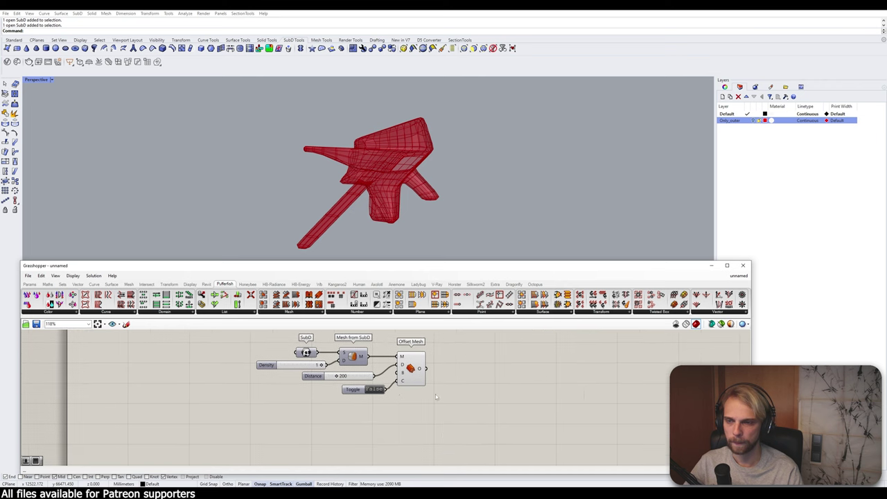
Step: Examine the Both Sides input of Offset Mesh and the offset mesh in the Perspective viewport
scroll(383, 378, up, 2)
right_drag(389, 364, 397, 395)
click(422, 399)
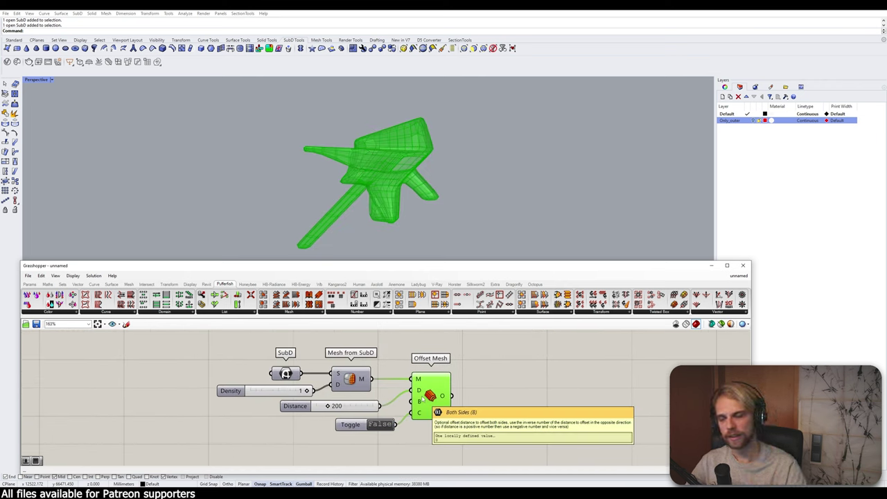
click(531, 370)
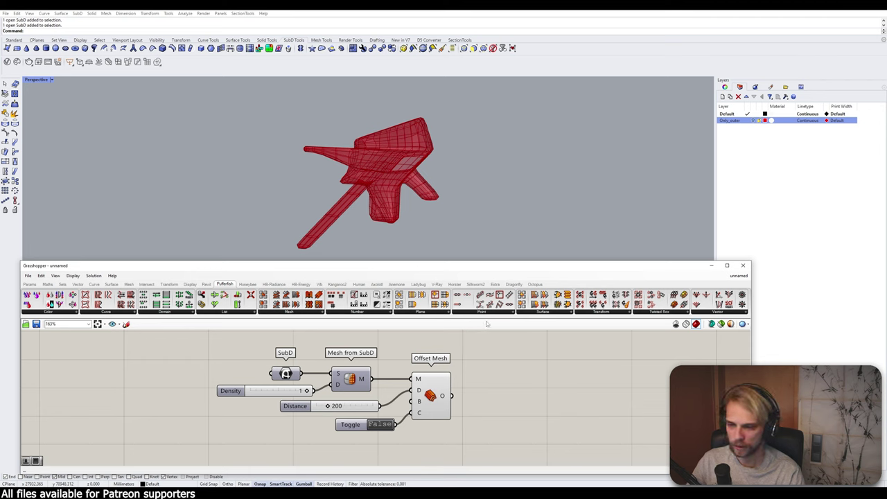
scroll(406, 179, up, 8)
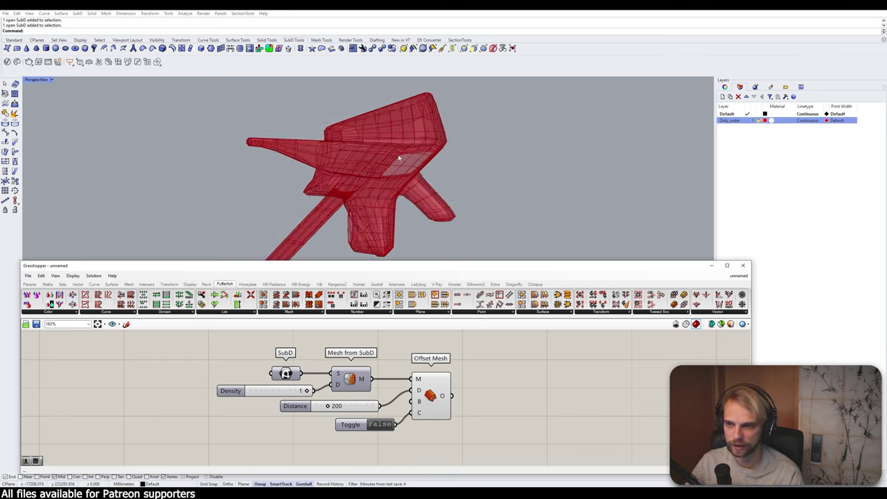
scroll(392, 206, down, 2)
scroll(392, 207, down, 6)
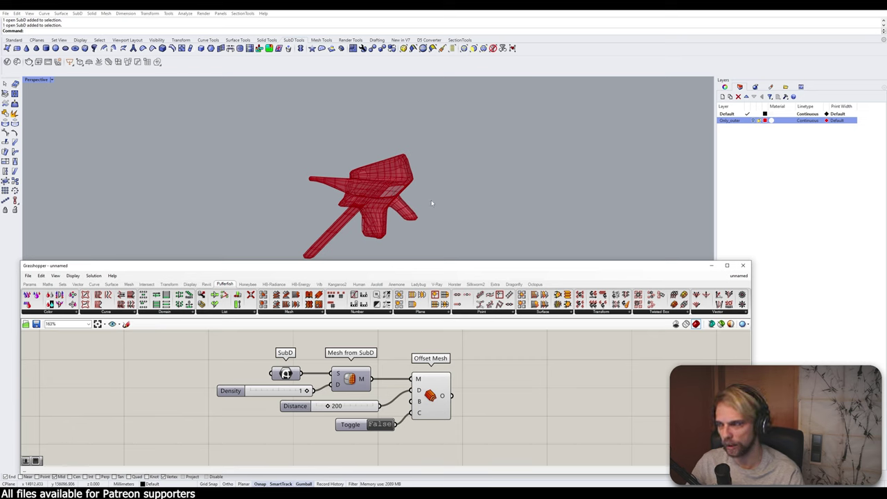
right_drag(432, 200, 433, 187)
Step: Add a Face Boundaries component and feed it the Offset Mesh output
click(499, 395)
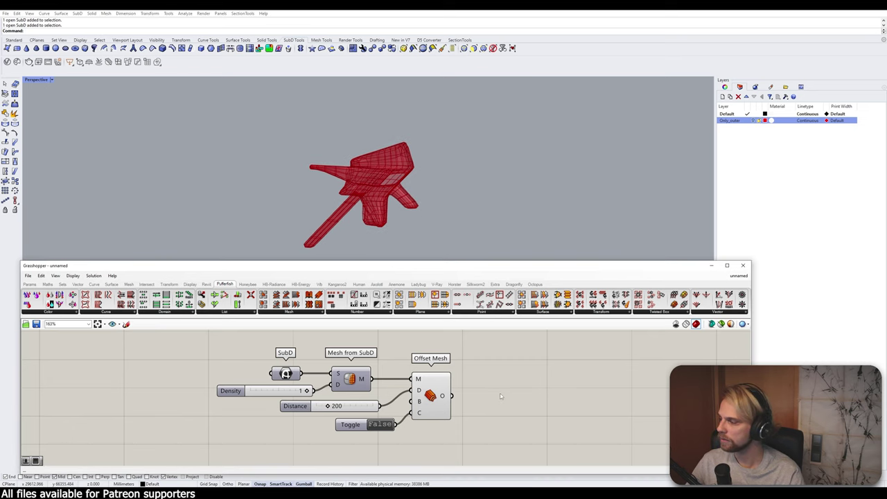
double_click(500, 395)
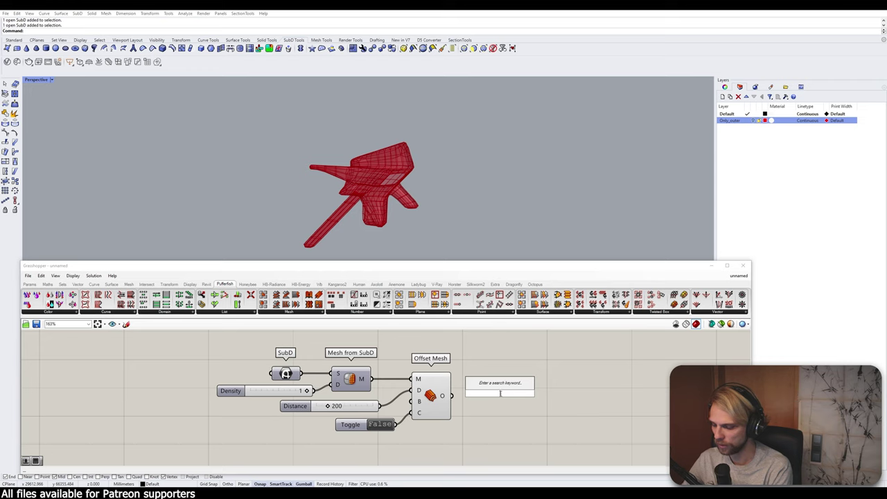
text(face bo)
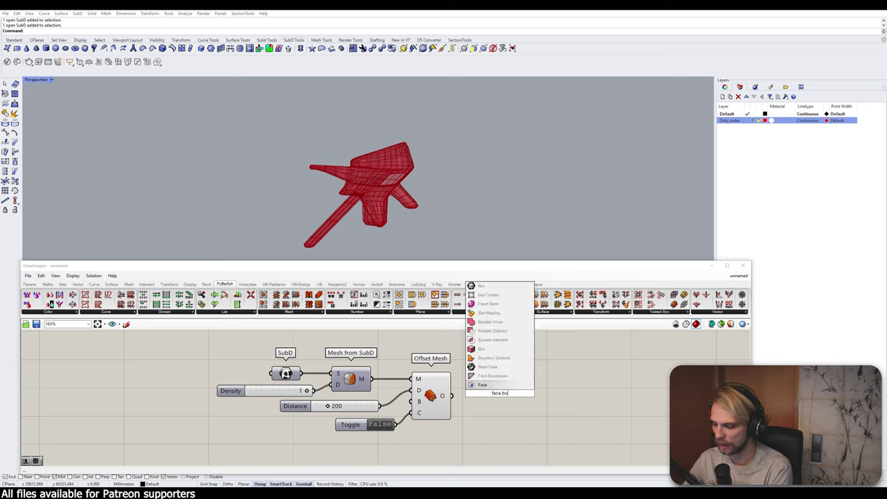
key(Return)
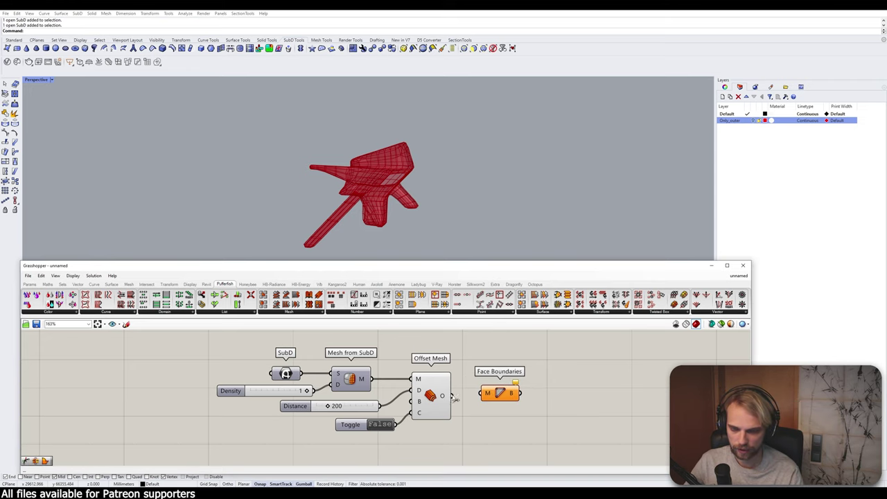
drag(452, 395, 480, 393)
drag(499, 395, 488, 398)
Step: Turn off the preview of the Offset Mesh component
click(426, 393)
middle_click(424, 393)
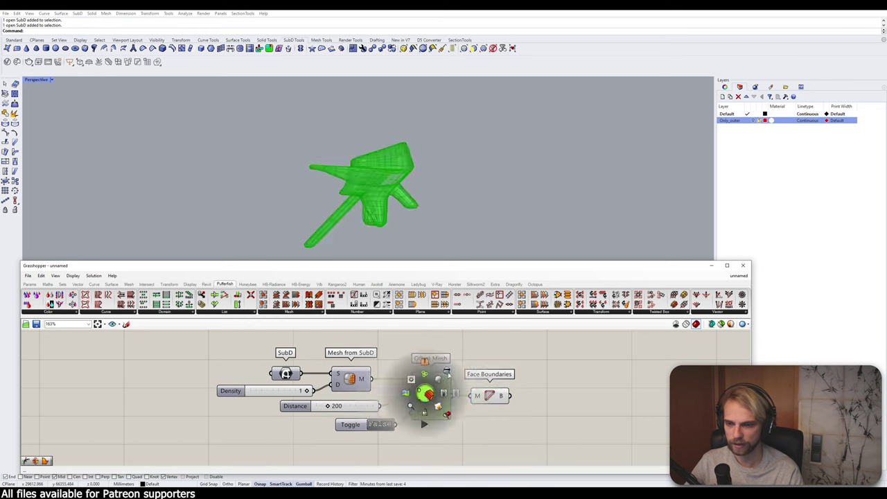
click(577, 394)
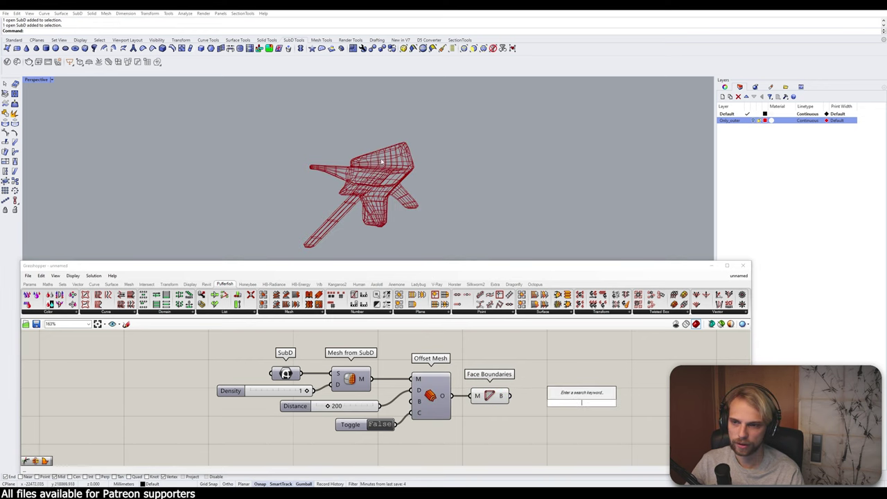
Step: Add a Scale component and connect the Face Boundaries output to its geometry input
scroll(377, 130, up, 6)
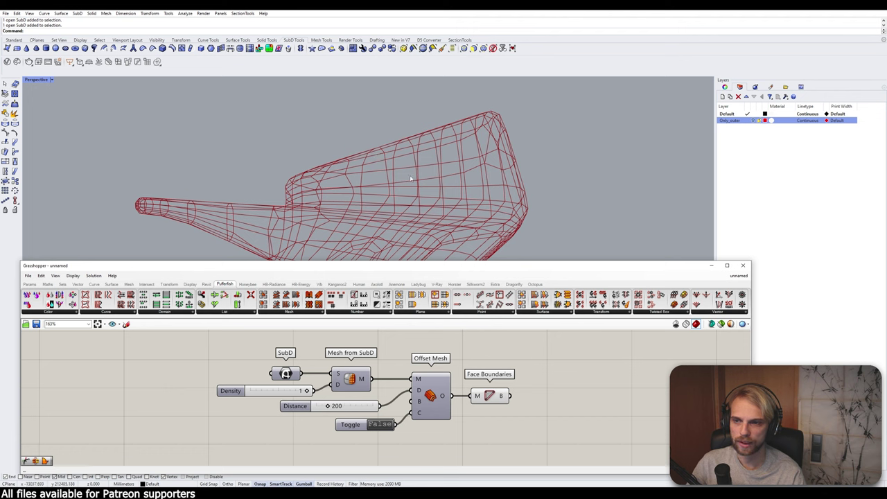
right_drag(375, 156, 457, 163)
double_click(541, 397)
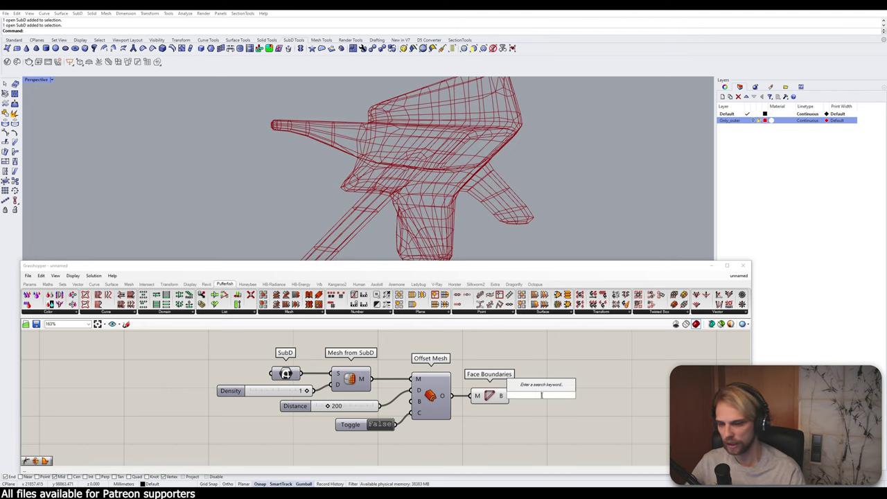
text(scale)
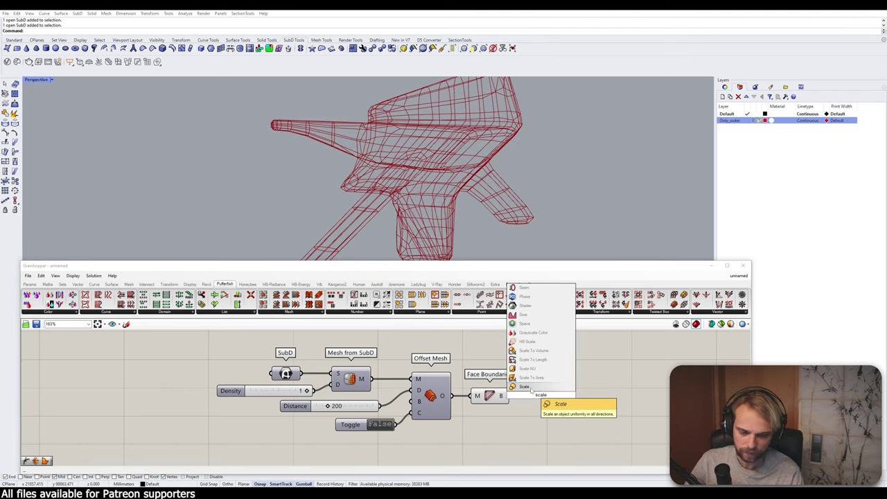
key(Return)
drag(510, 396, 595, 403)
right_drag(534, 417, 444, 400)
Step: Add a Polygon Center component fed by Face Boundaries, with its Cv output connected to the Scale center input
double_click(442, 402)
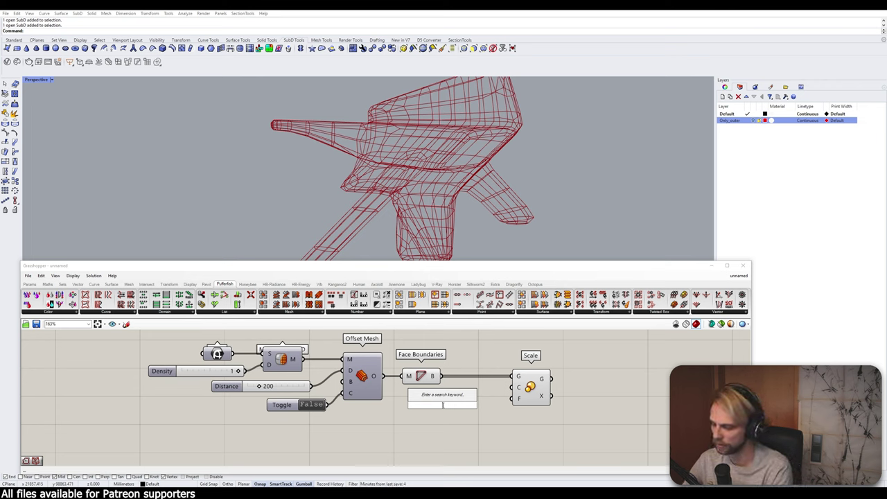
text(polygon)
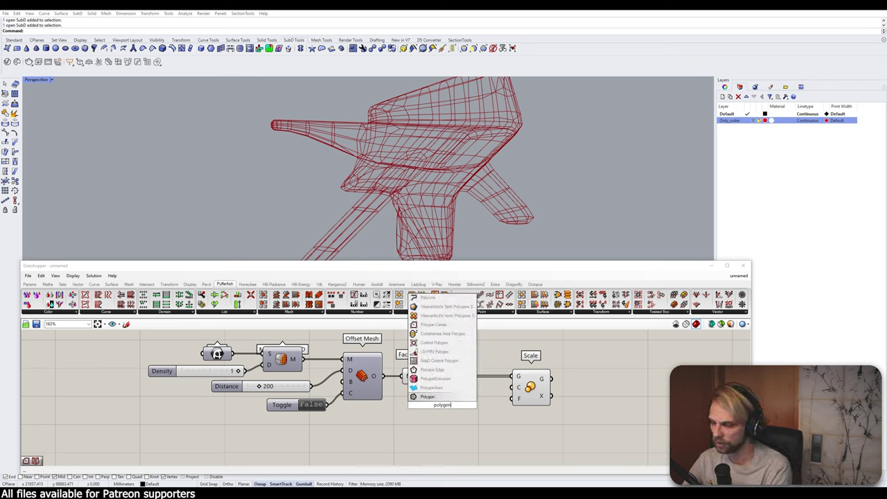
text( cent)
click(449, 387)
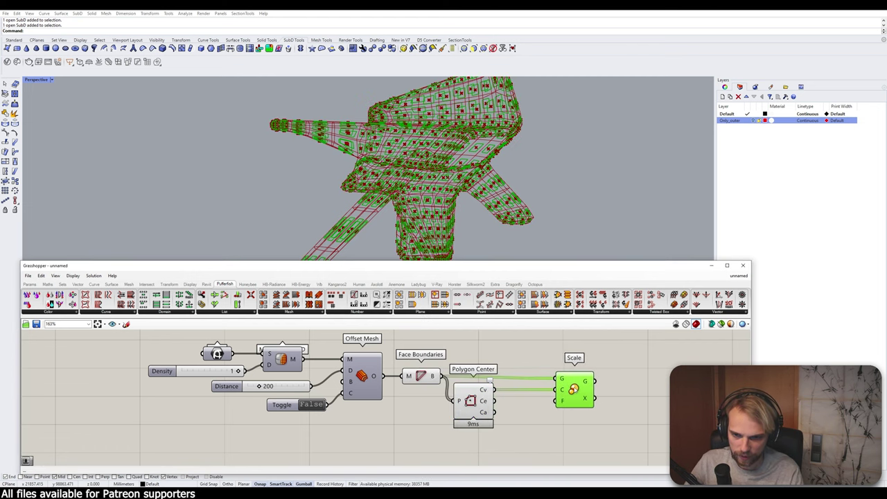
drag(575, 389, 584, 387)
drag(470, 401, 487, 399)
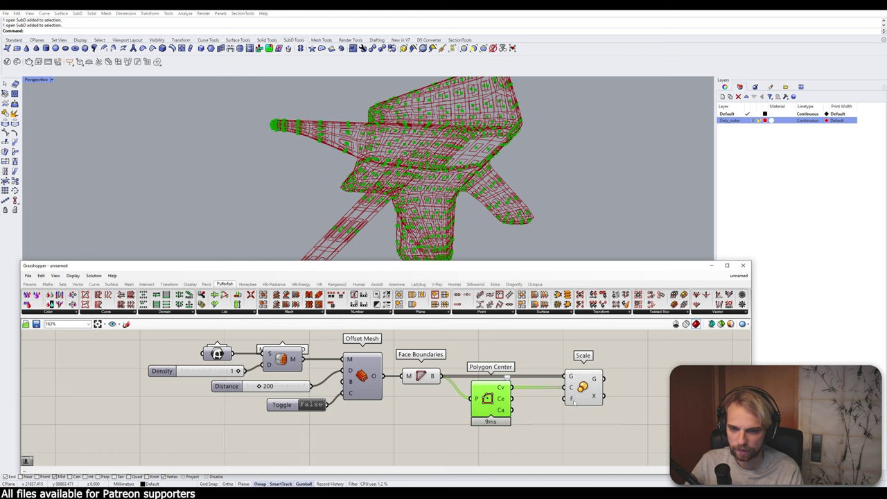
Step: Create a 0.95 number slider and connect it to the Scale factor input
right_drag(528, 413, 496, 354)
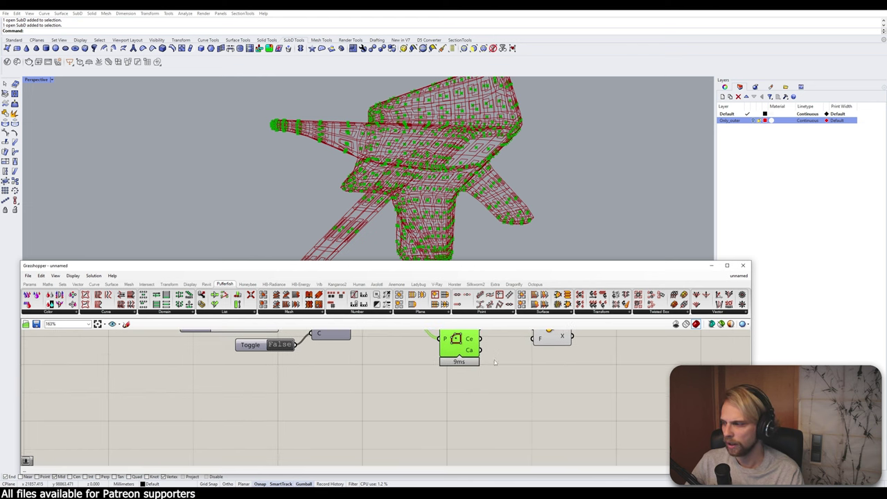
click(466, 391)
right_drag(465, 391, 440, 431)
double_click(430, 424)
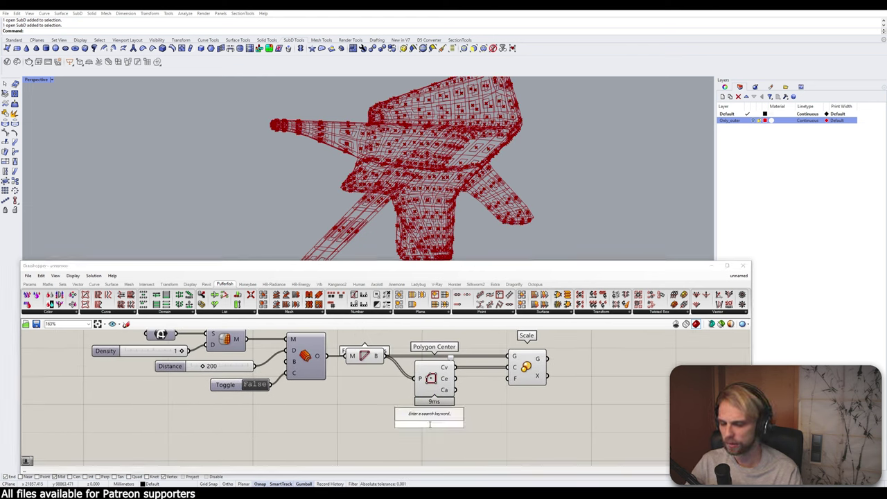
text(0.95)
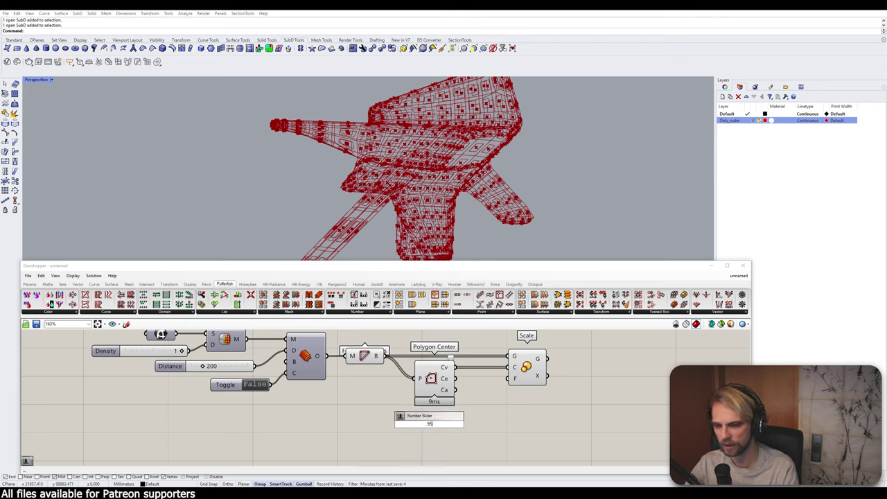
key(Return)
drag(476, 424, 508, 377)
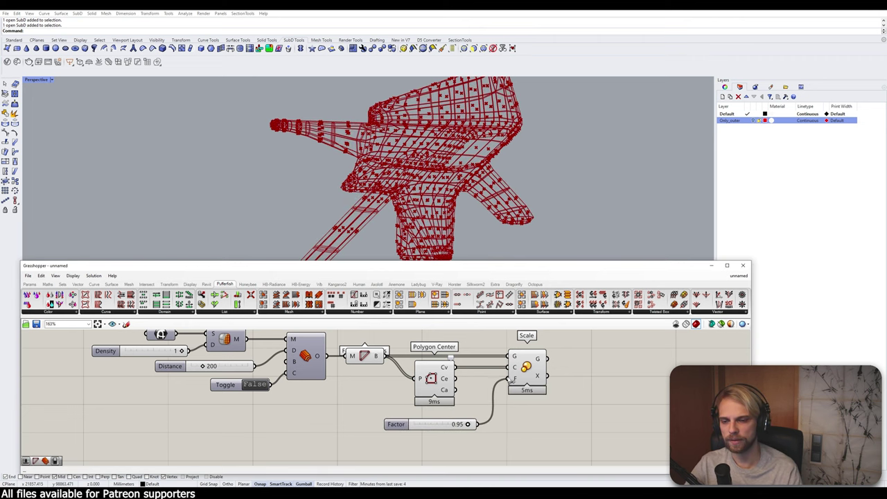
Step: Turn off the preview of the Face Boundaries and Polygon Center components
drag(460, 338, 388, 377)
middle_click(352, 395)
click(366, 383)
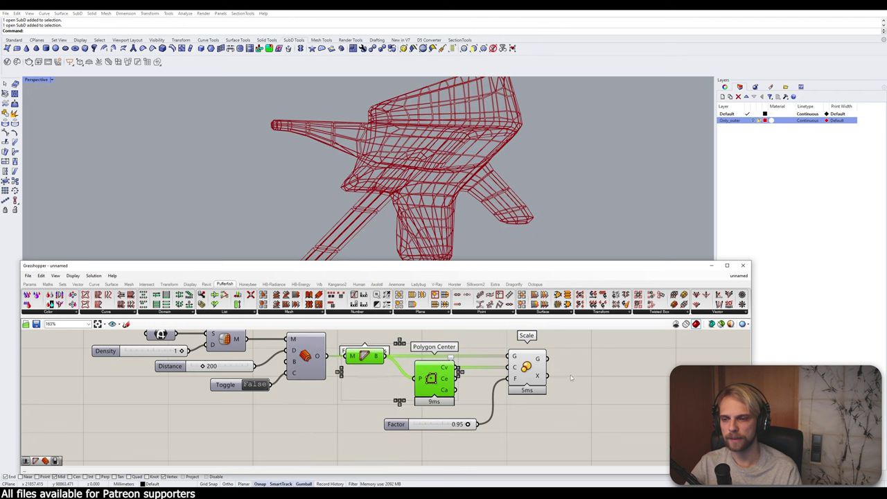
click(570, 374)
Step: Add a Discontinuity component and connect the Scale component's geometry output to its curve input
scroll(353, 117, up, 6)
scroll(358, 147, down, 3)
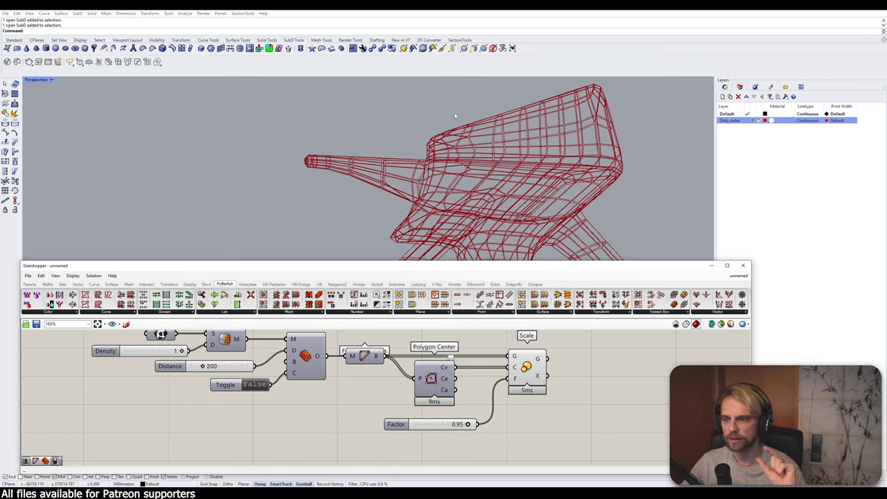
scroll(550, 382, down, 3)
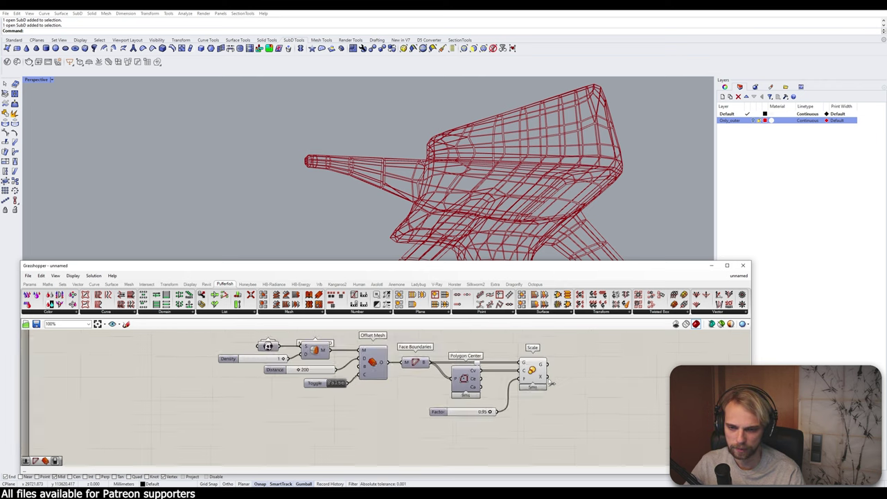
right_drag(550, 382, 440, 374)
scroll(431, 392, up, 1)
mouse_move(375, 373)
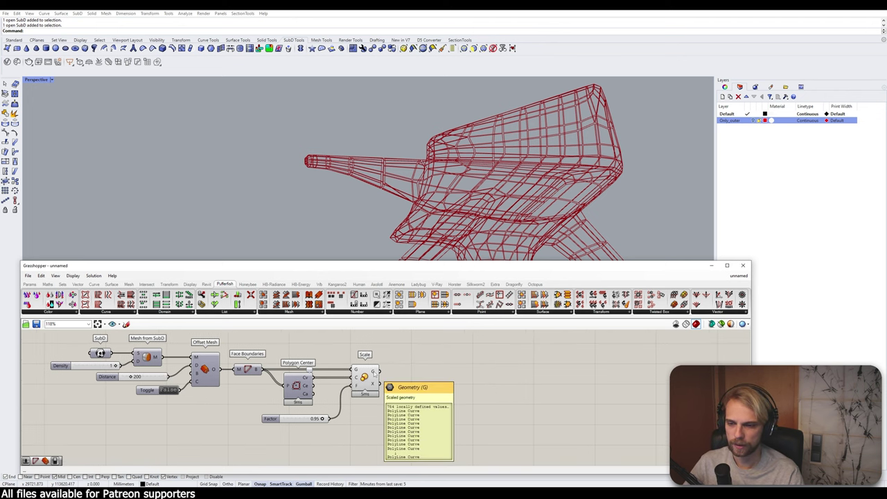
double_click(424, 378)
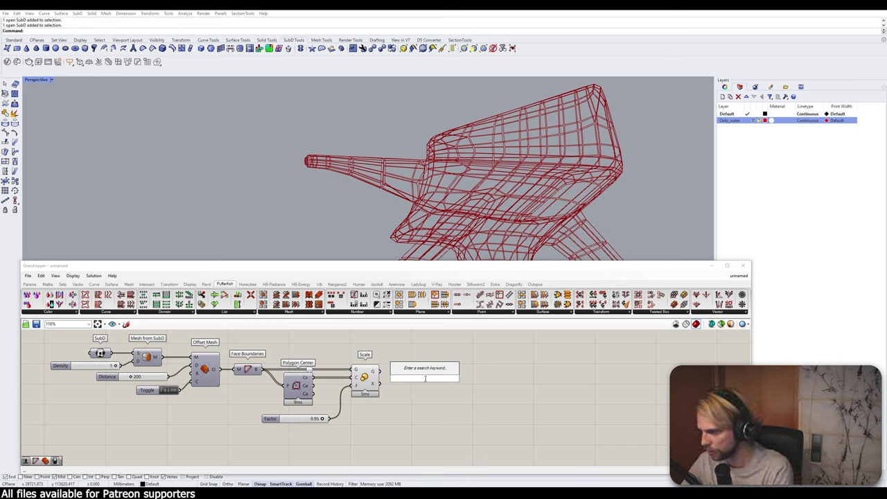
text(disc)
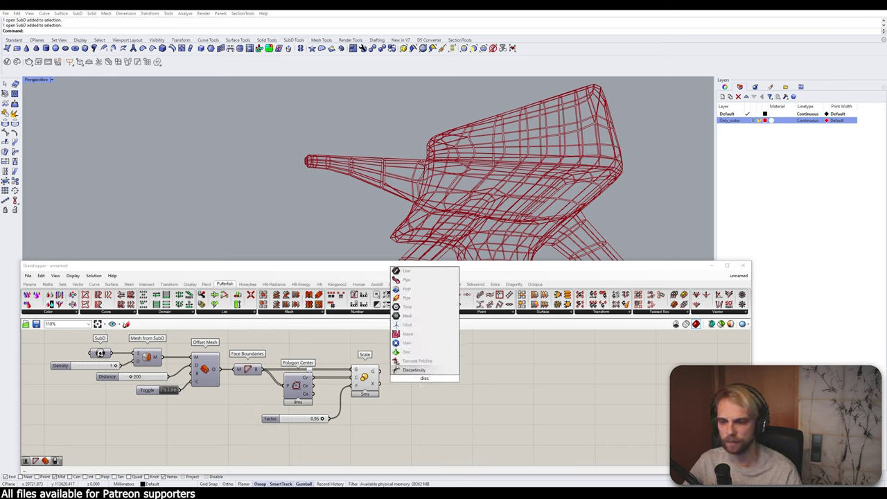
key(Return)
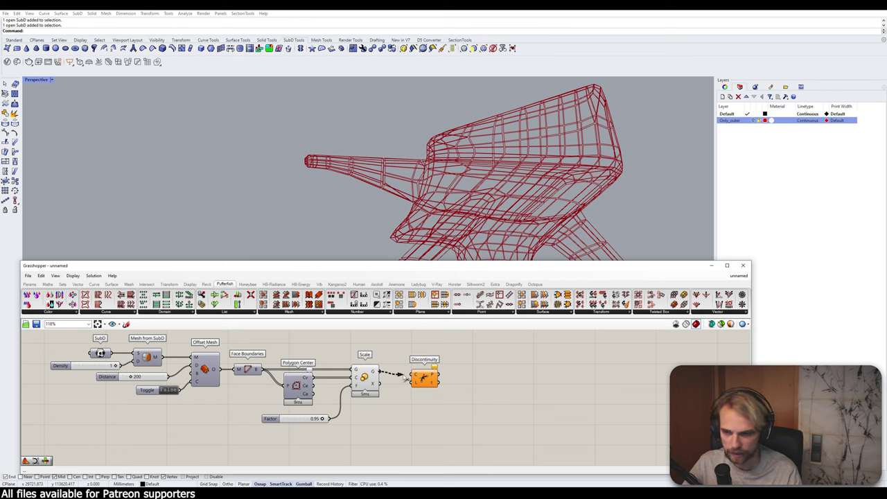
click(436, 384)
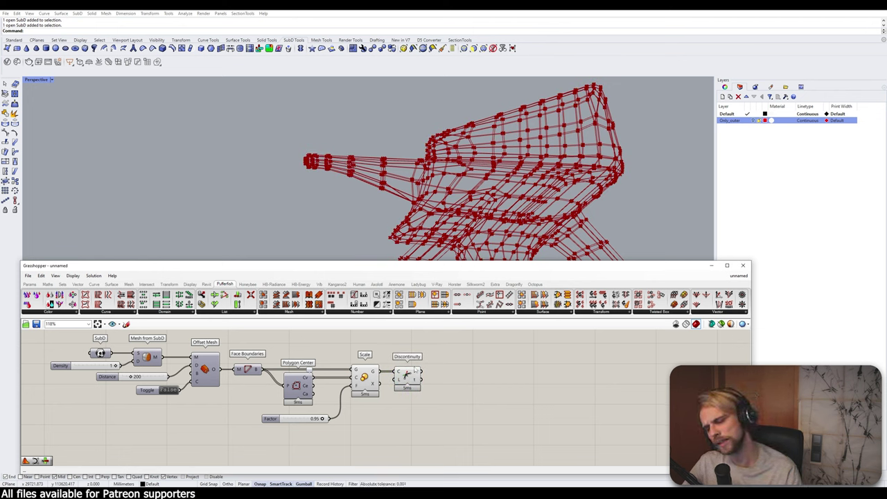
Step: Add a Construct Mesh component and connect the Discontinuity points output to its vertices input
double_click(473, 392)
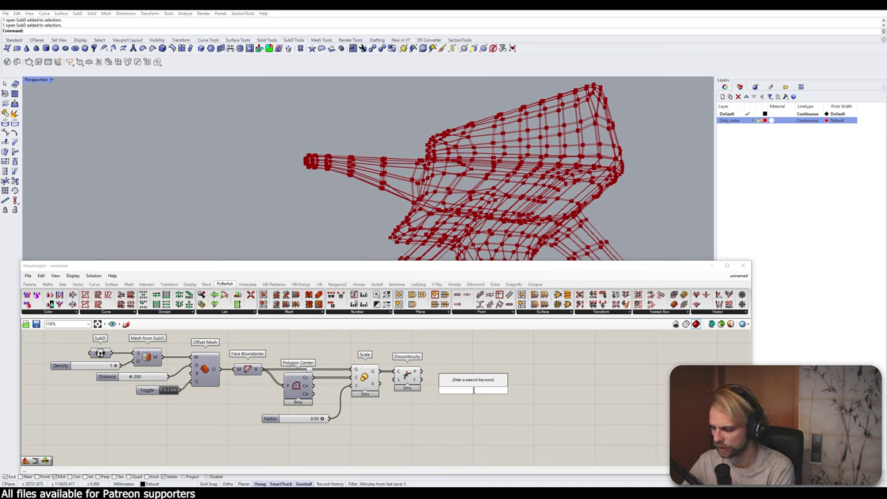
text(construct mesh)
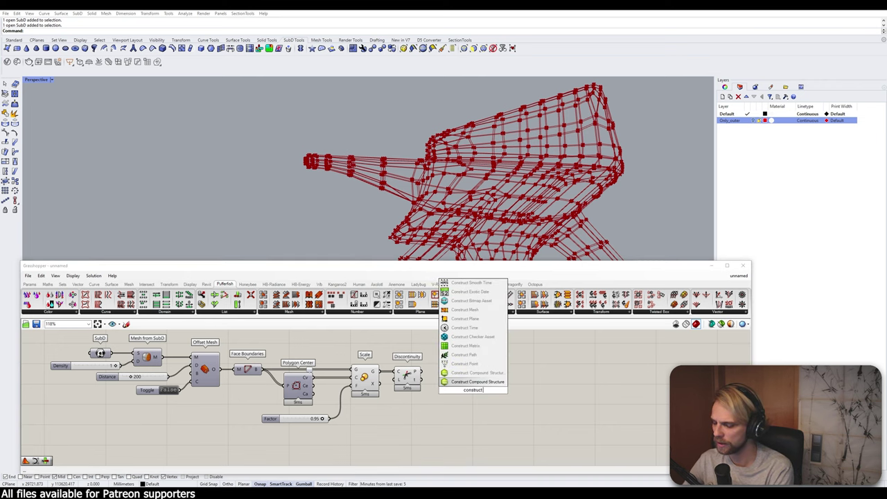
click(464, 373)
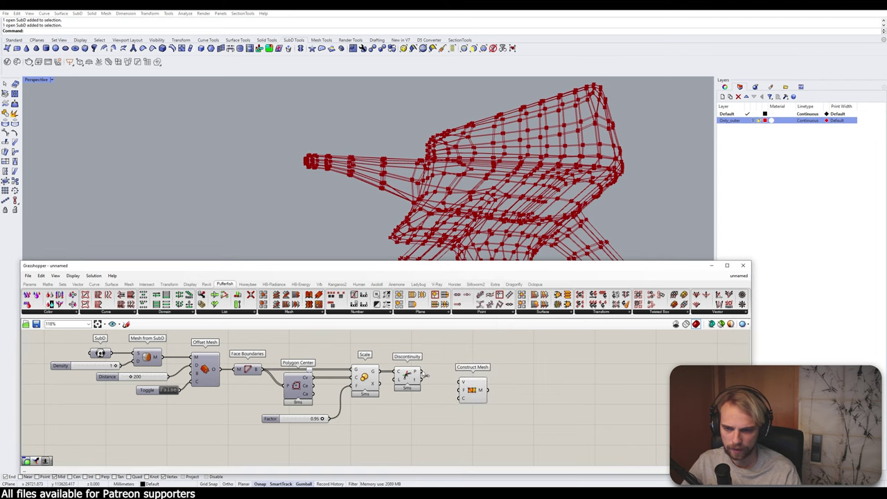
drag(421, 372, 448, 378)
Step: Turn off the preview of the Scale and Discontinuity components
drag(415, 408, 361, 371)
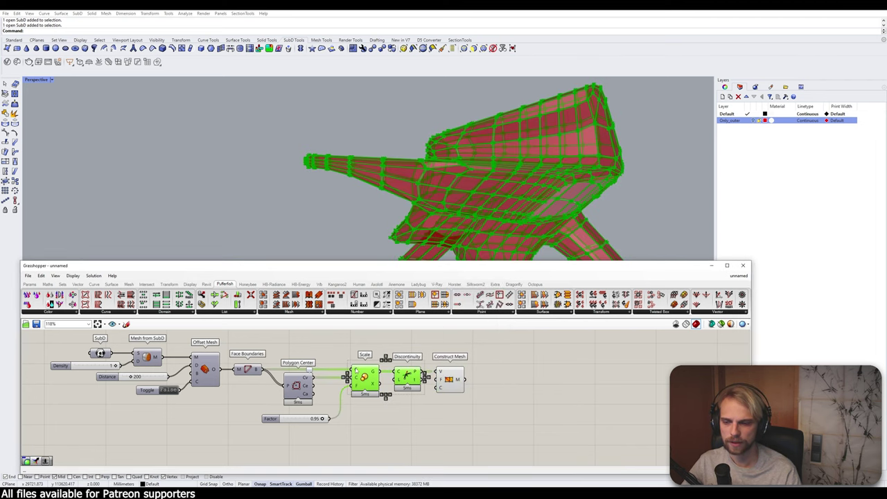
middle_click(355, 371)
click(376, 345)
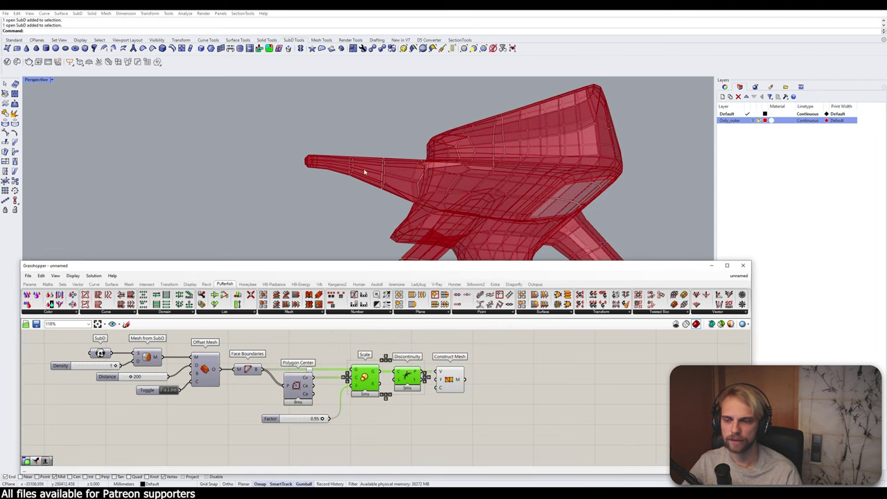
scroll(340, 170, up, 4)
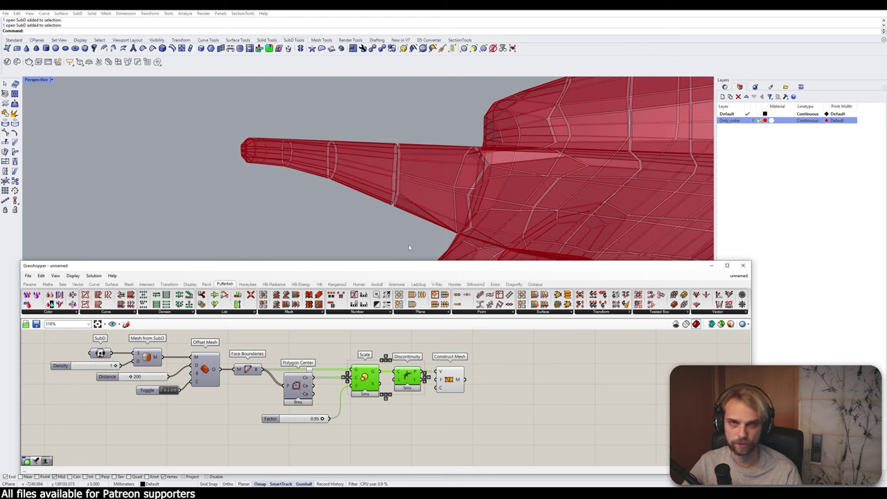
click(533, 420)
click(448, 380)
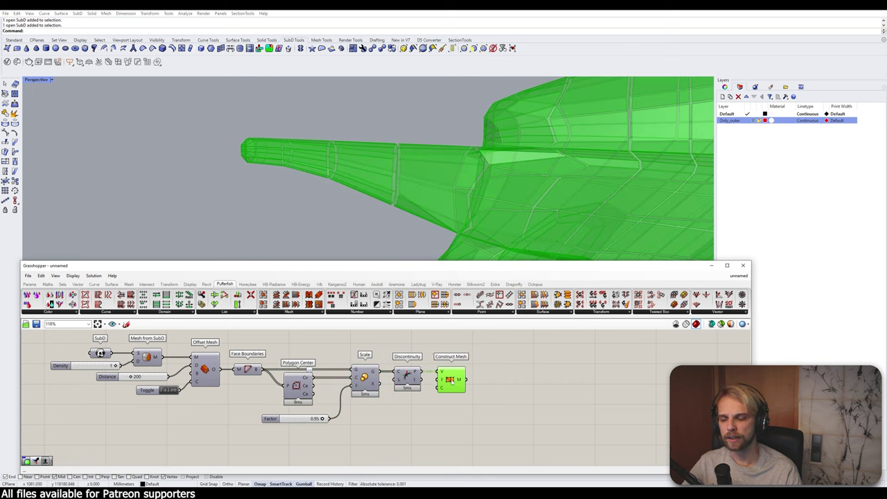
Step: Add a second Offset Mesh component after Construct Mesh and connect the constructed meshes to its mesh input
right_drag(505, 390, 484, 372)
double_click(484, 372)
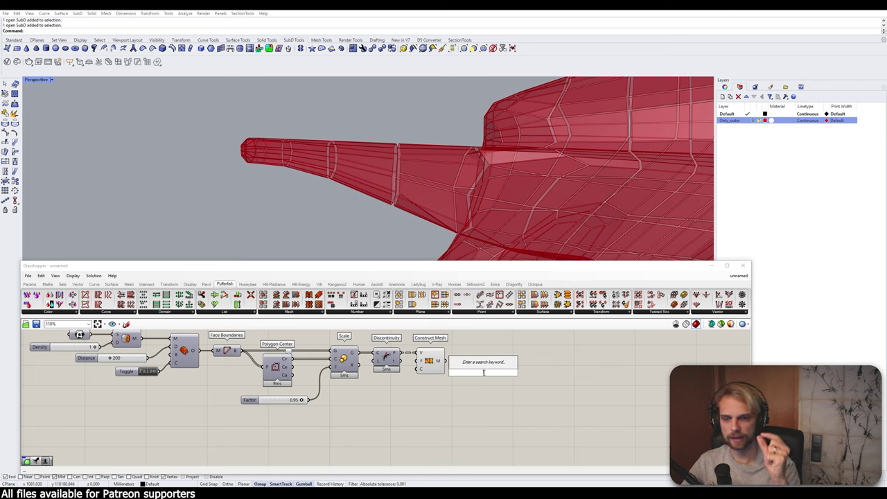
text(offset mesh)
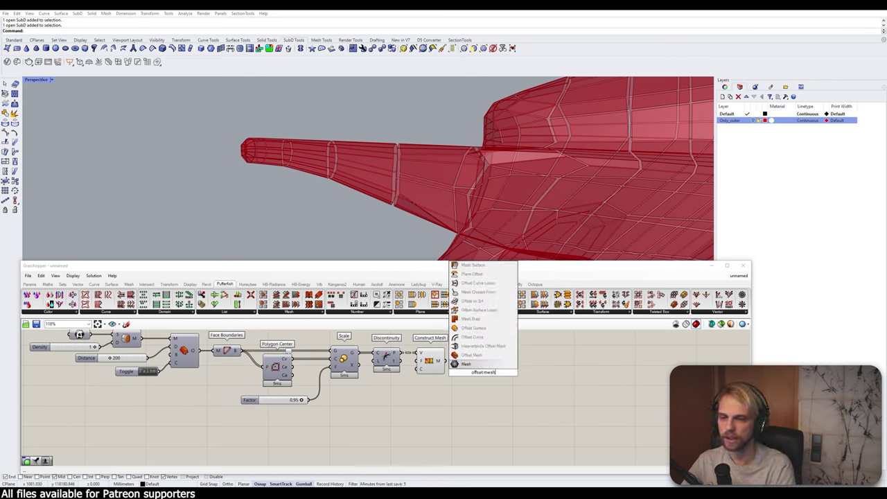
click(467, 363)
scroll(463, 365, up, 1)
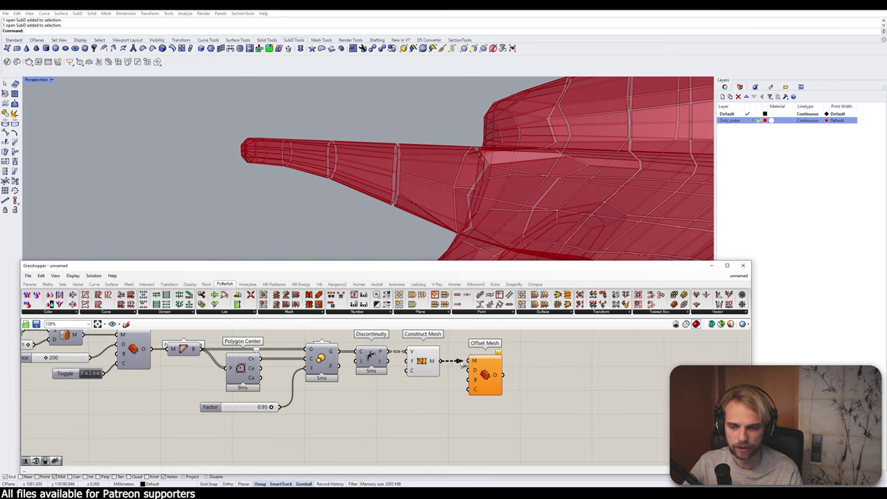
drag(462, 364, 470, 361)
drag(490, 381, 485, 380)
click(507, 384)
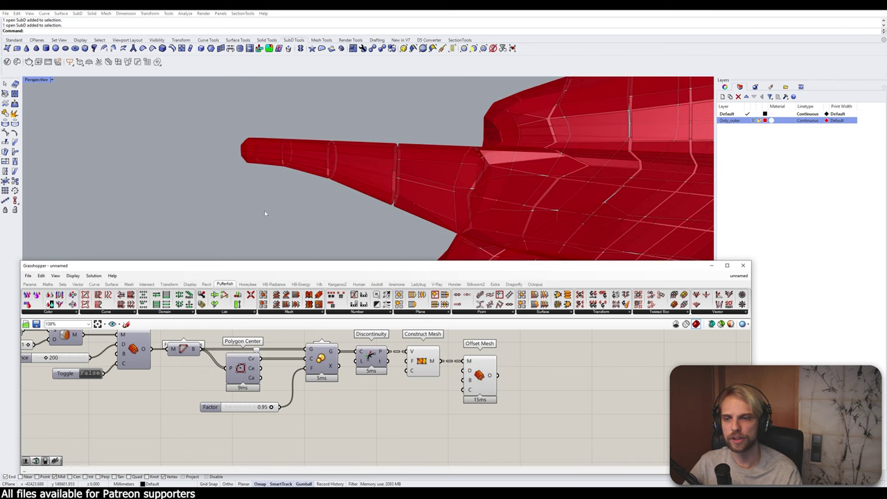
Step: Create a number slider set to 50 and connect it to the second Offset Mesh's distance input
double_click(407, 418)
text(50)
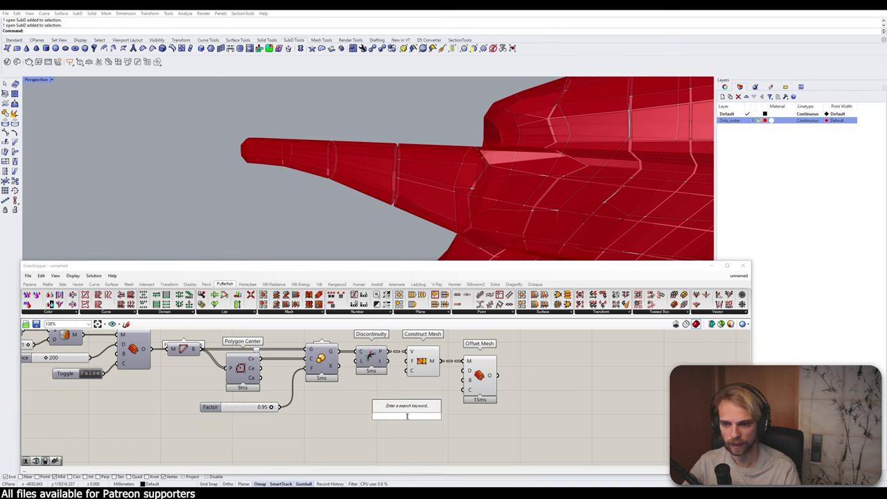
key(Return)
drag(406, 418, 498, 377)
Step: Turn off the preview of the Construct Mesh component that feeds the second Offset Mesh
click(455, 437)
drag(443, 428, 368, 338)
middle_click(376, 342)
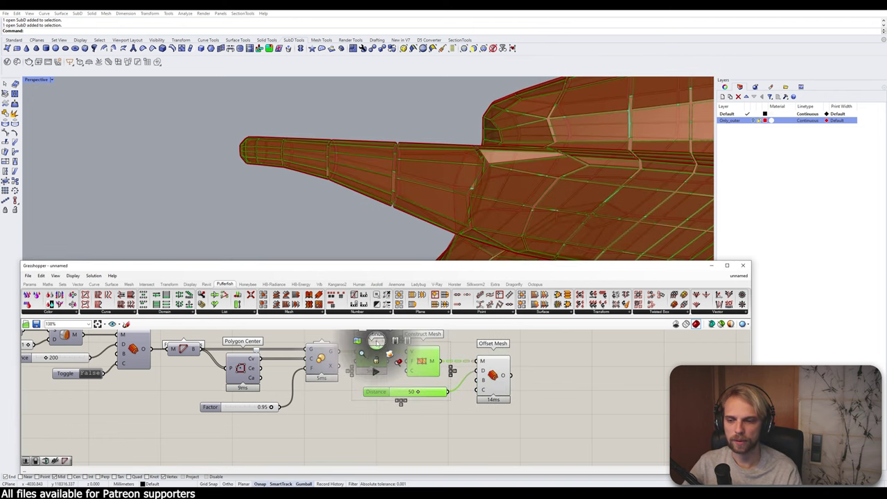
right_drag(520, 350, 517, 391)
middle_click(476, 378)
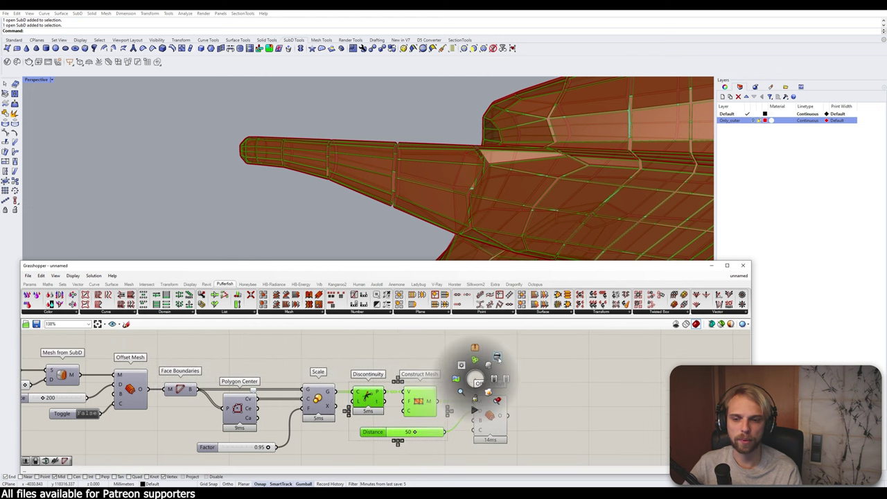
click(497, 360)
click(511, 361)
Step: Examine the thickened panels and the gaps between them up close, along with the second Offset Mesh's output data
scroll(423, 157, up, 5)
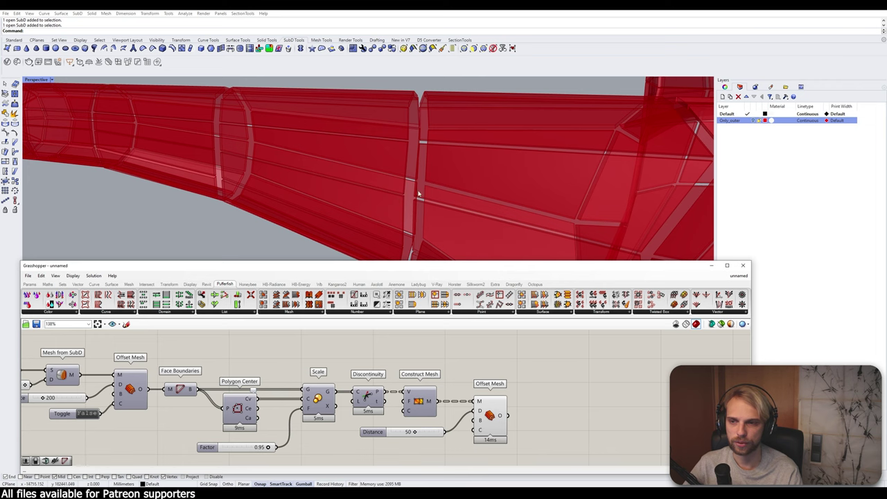
scroll(418, 195, up, 3)
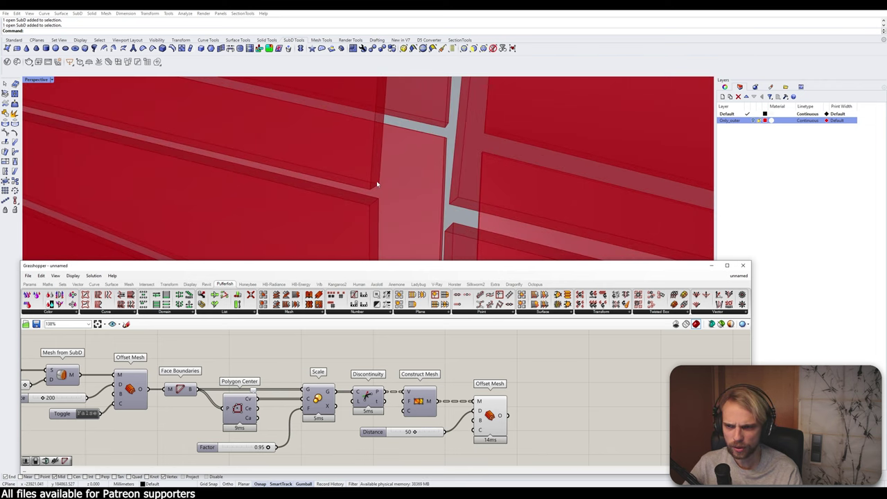
scroll(378, 184, up, 2)
scroll(351, 222, up, 3)
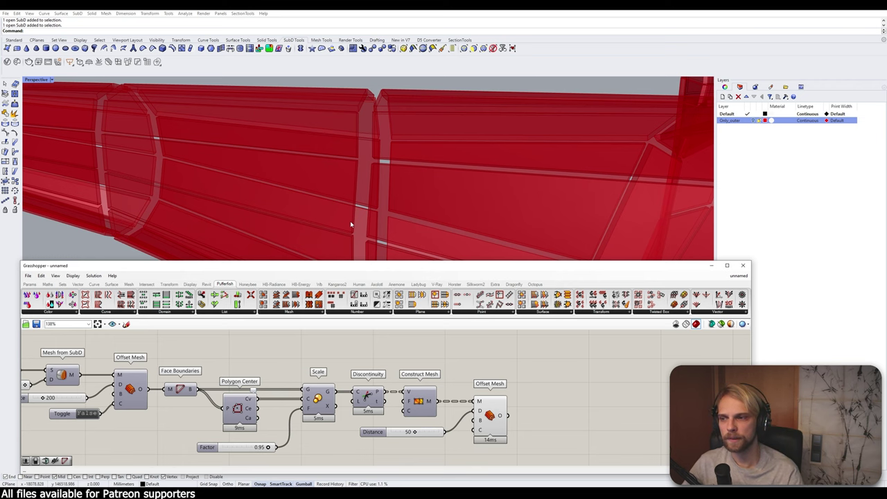
scroll(252, 174, down, 6)
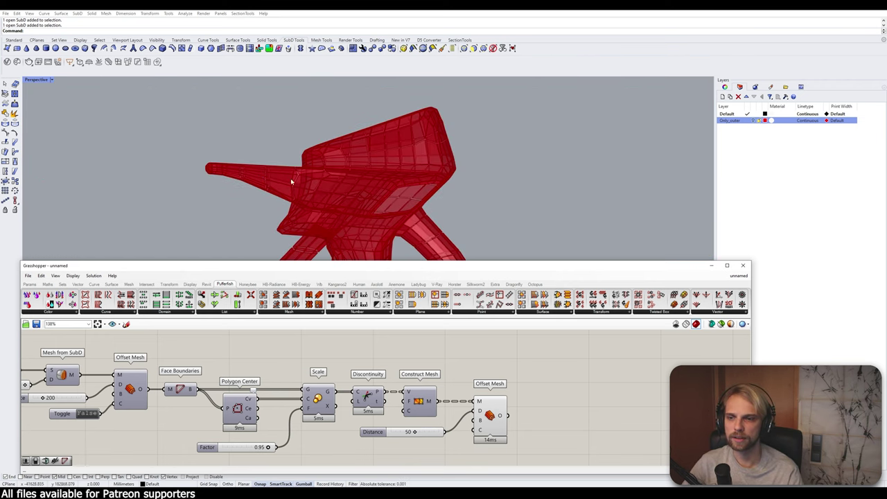
scroll(554, 411, up, 2)
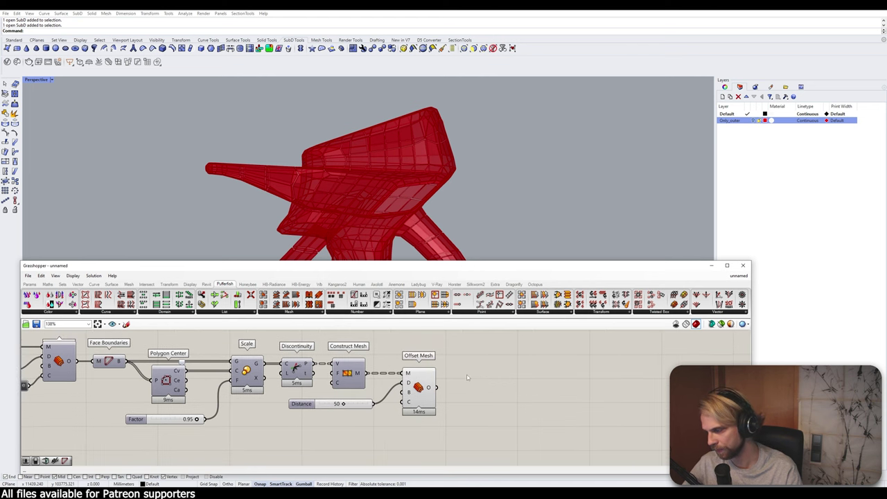
mouse_move(429, 388)
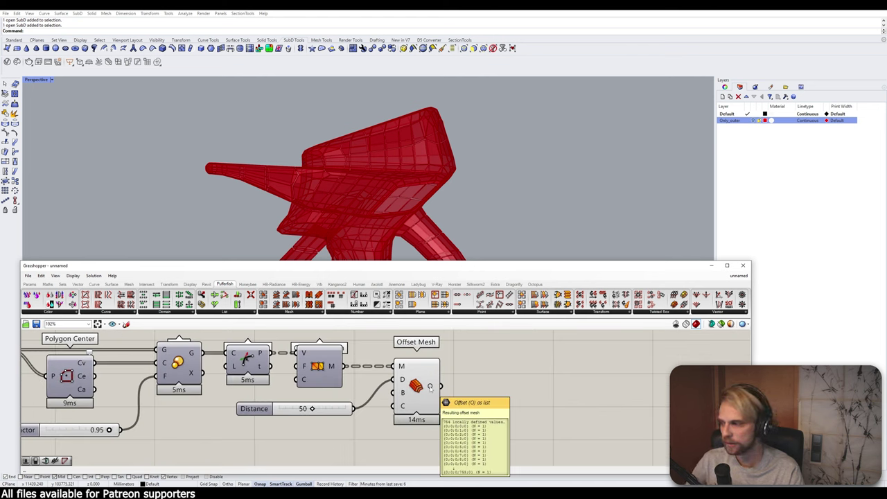
double_click(506, 392)
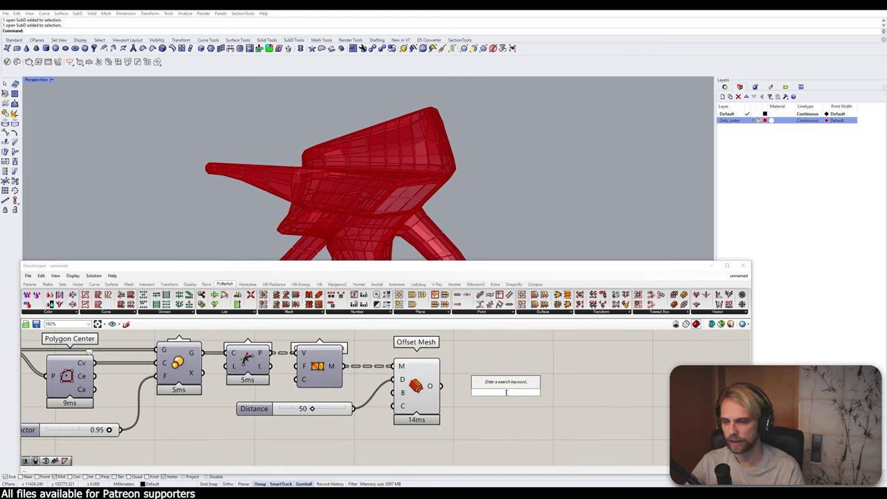
text(bound)
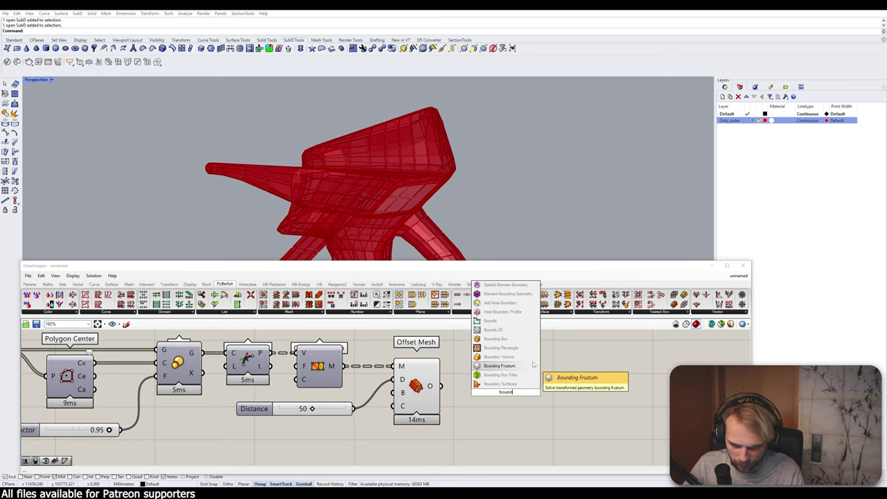
click(578, 395)
Step: Add another Face Boundaries component and connect the second Offset Mesh's output to its mesh input
double_click(579, 396)
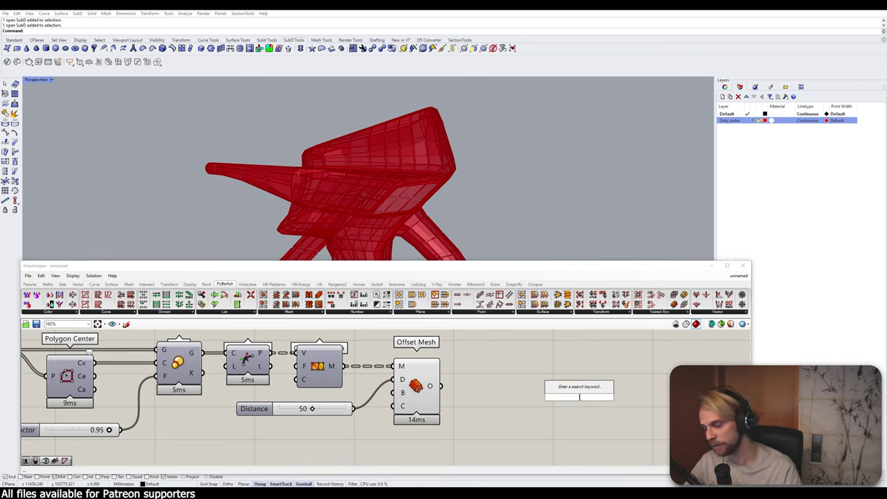
text(face bou)
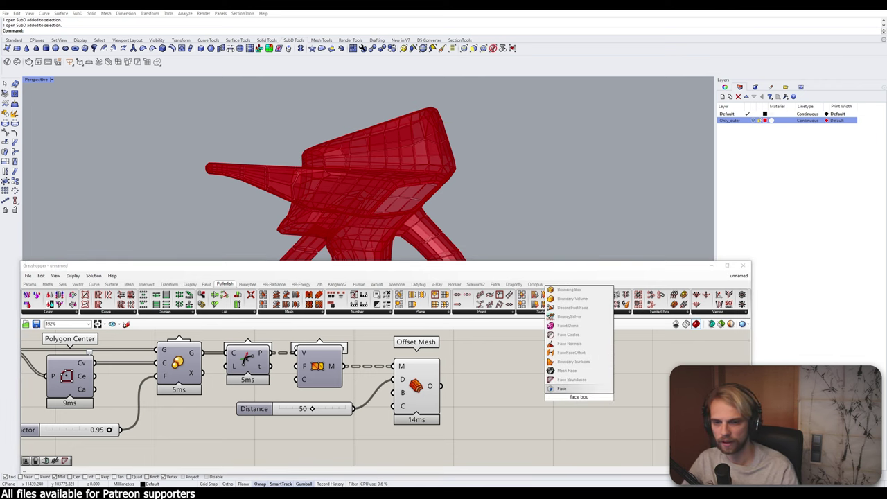
click(579, 379)
drag(579, 393, 516, 391)
scroll(318, 391, down, 3)
right_drag(249, 411, 331, 410)
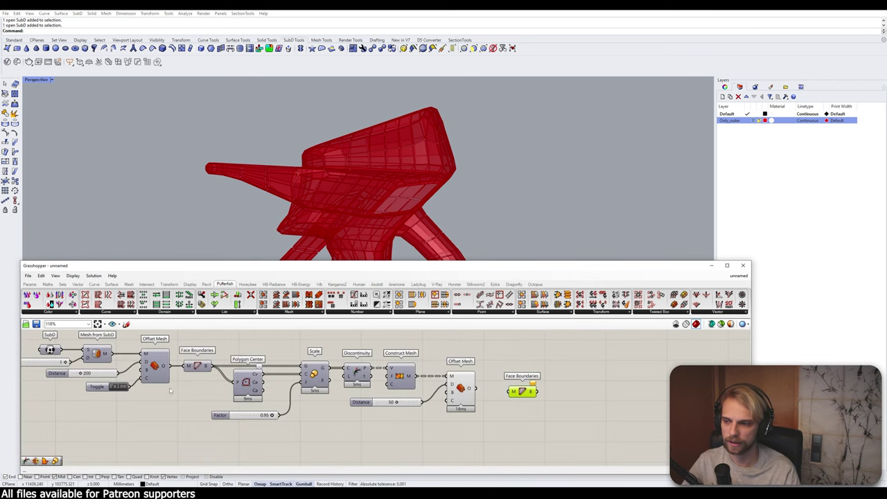
click(197, 365)
scroll(515, 391, up, 2)
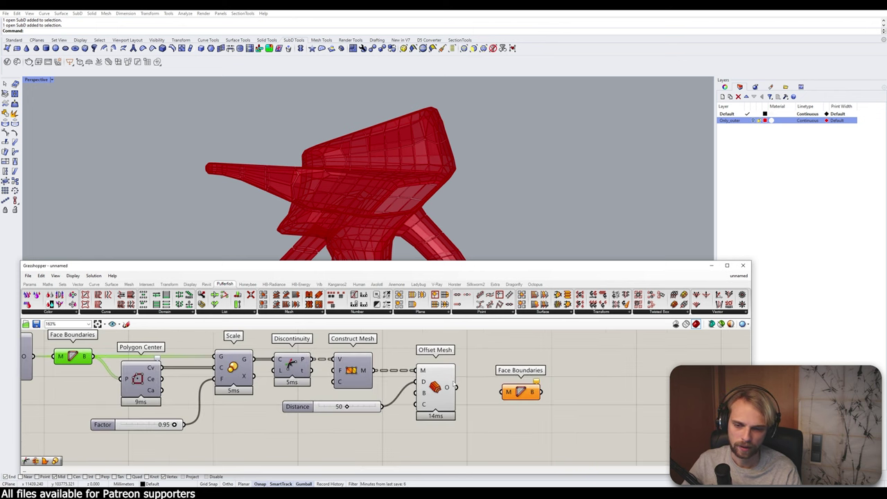
drag(455, 386, 498, 387)
Step: Turn off the preview of the second Offset Mesh and check the data in the new Face Boundaries output
click(435, 387)
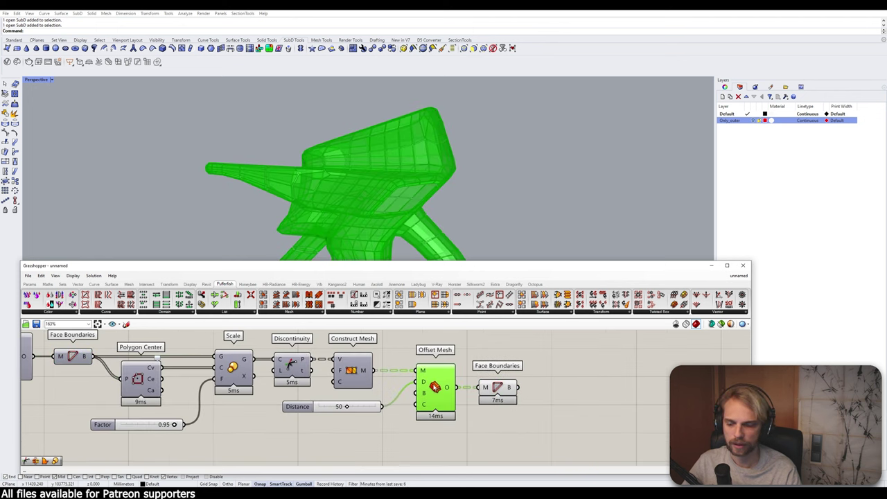
middle_click(434, 388)
click(454, 369)
mouse_move(509, 388)
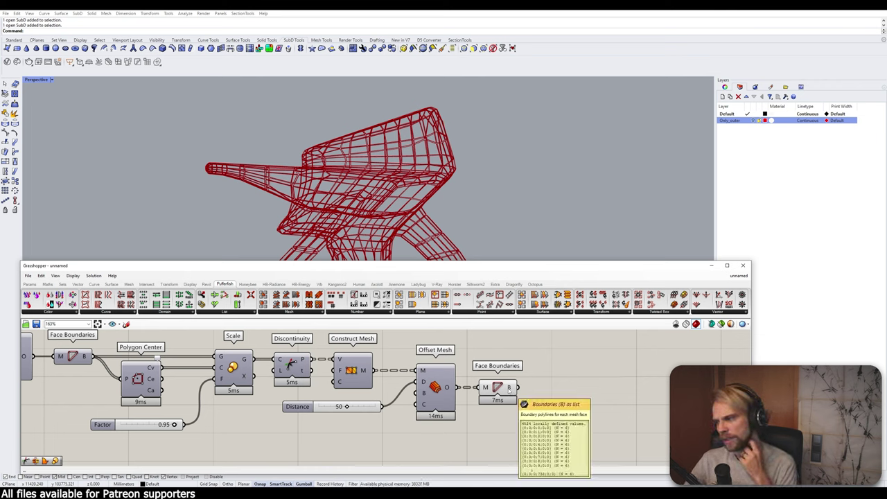
Step: Add a Discontinuity component, connect the last Face Boundaries output to its curve input, and inspect the resulting corner points
right_drag(555, 397, 500, 389)
double_click(501, 390)
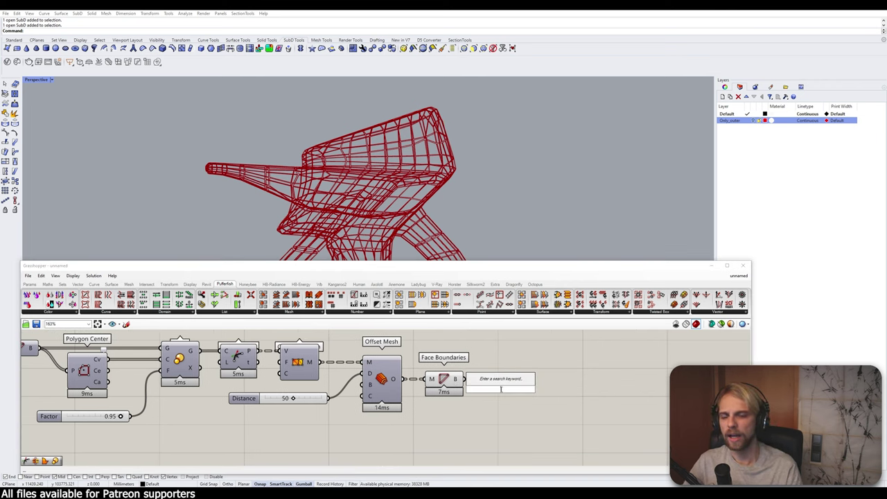
text(disc)
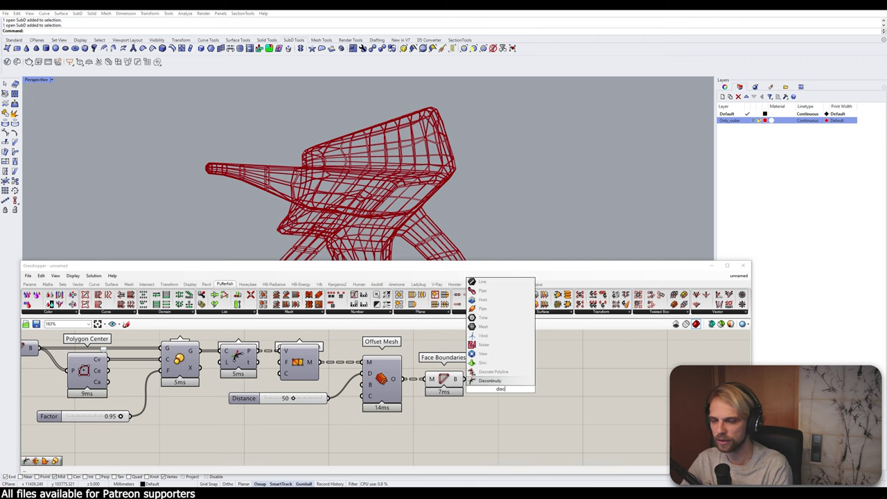
key(Return)
drag(462, 379, 483, 379)
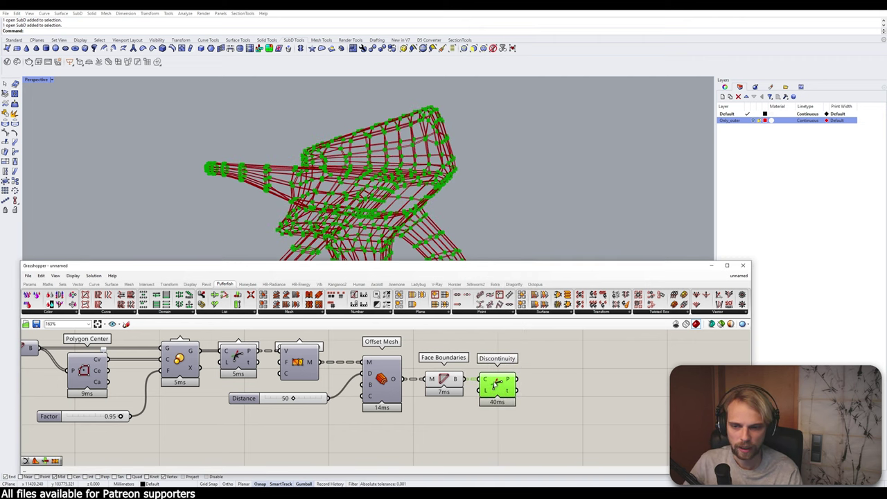
scroll(424, 179, up, 10)
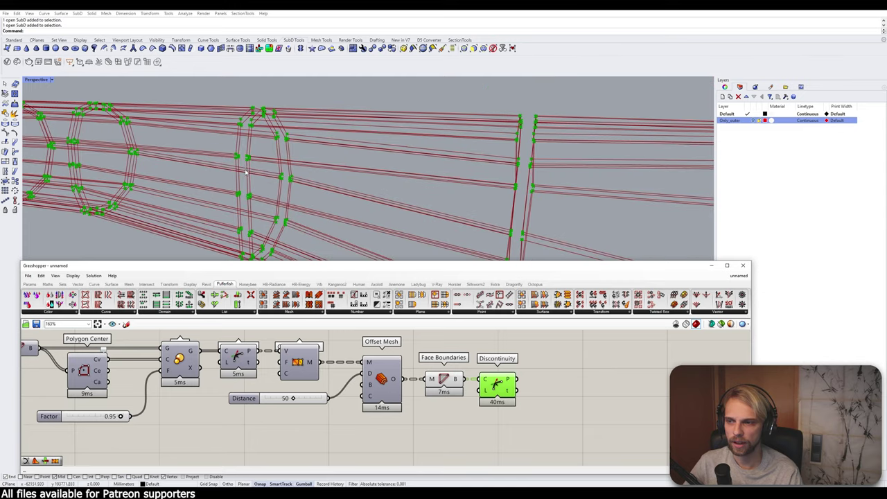
scroll(372, 224, down, 5)
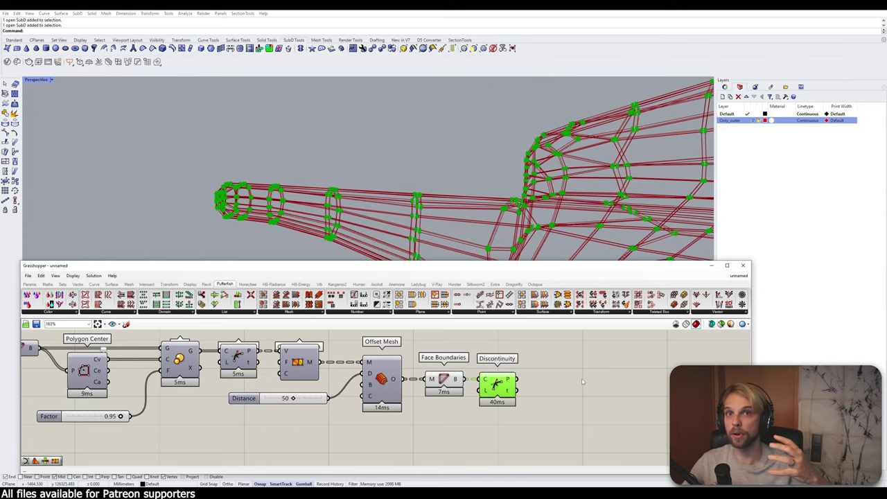
click(525, 382)
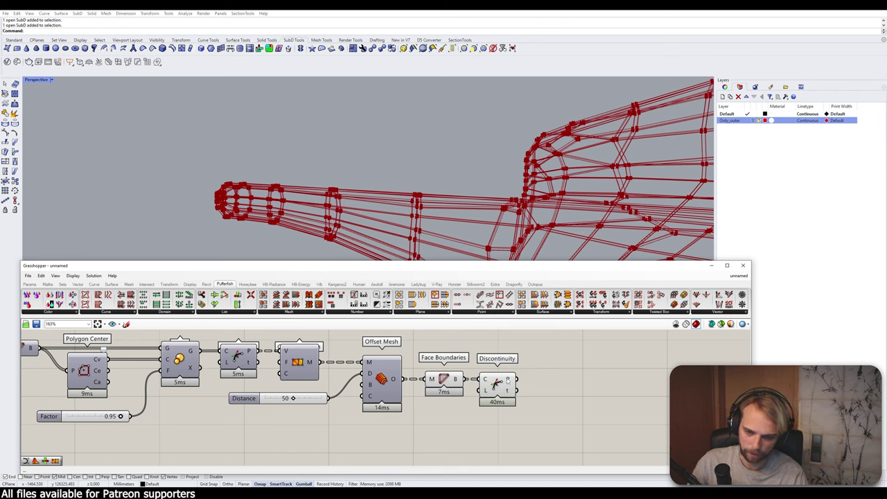
mouse_move(510, 382)
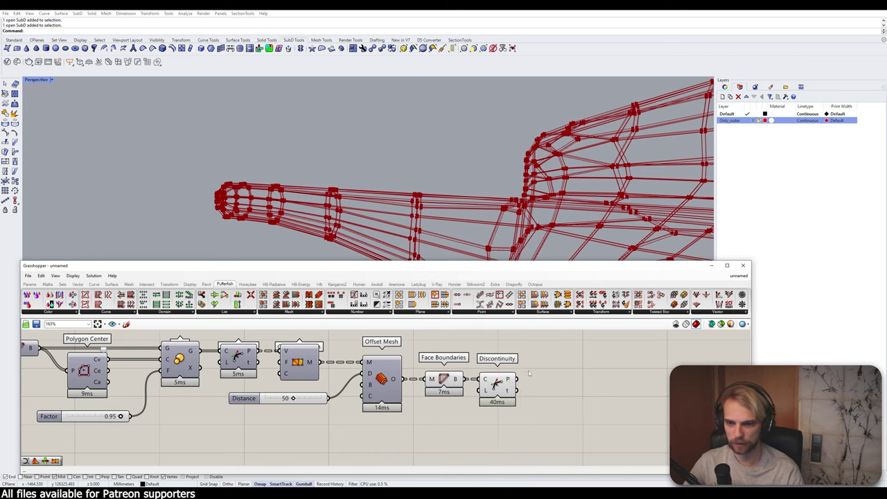
Step: Review how List Item, 4Point Surface and Brep Join are chained in the earlier SubD-to-surface definition
scroll(433, 395, down, 7)
scroll(433, 395, up, 7)
drag(449, 448, 347, 378)
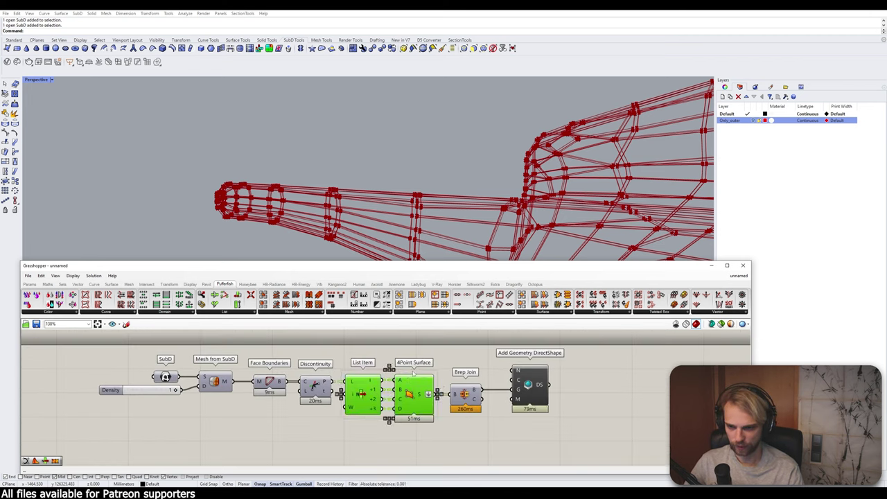
drag(500, 447, 344, 360)
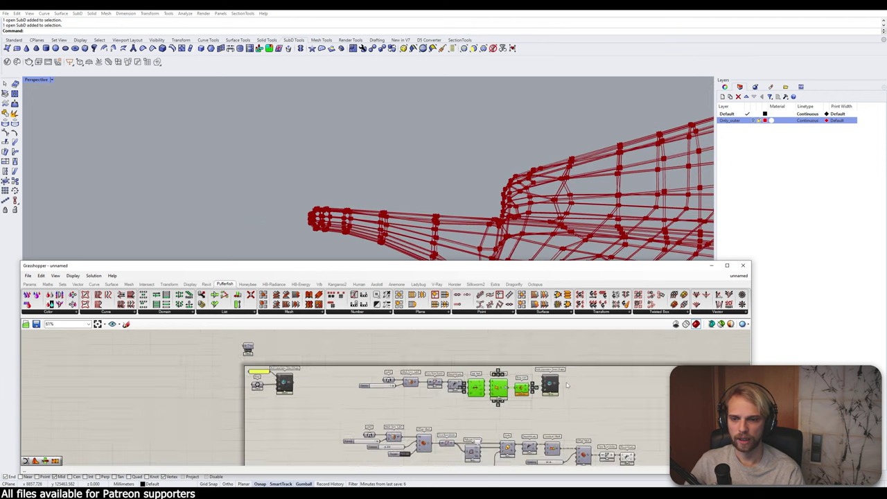
scroll(636, 411, up, 2)
scroll(637, 412, up, 4)
Step: Add a List Item component and connect the new Discontinuity's points output to its list input
double_click(625, 403)
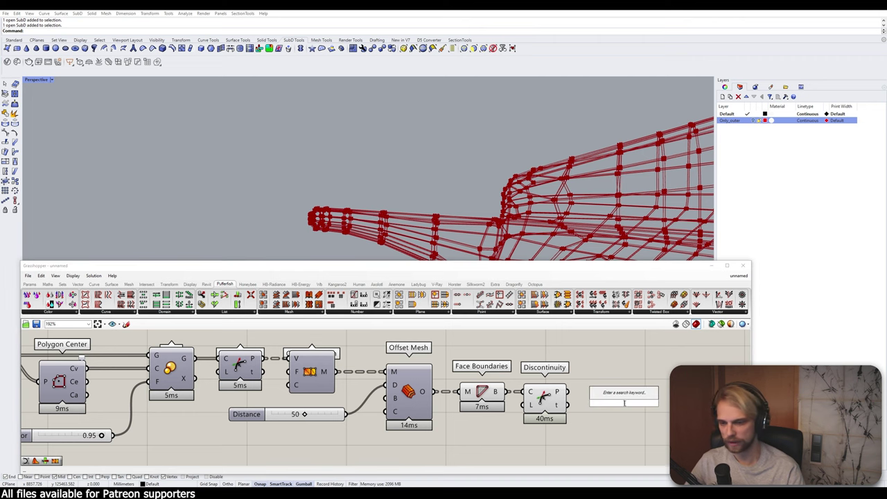
right_drag(632, 379, 451, 373)
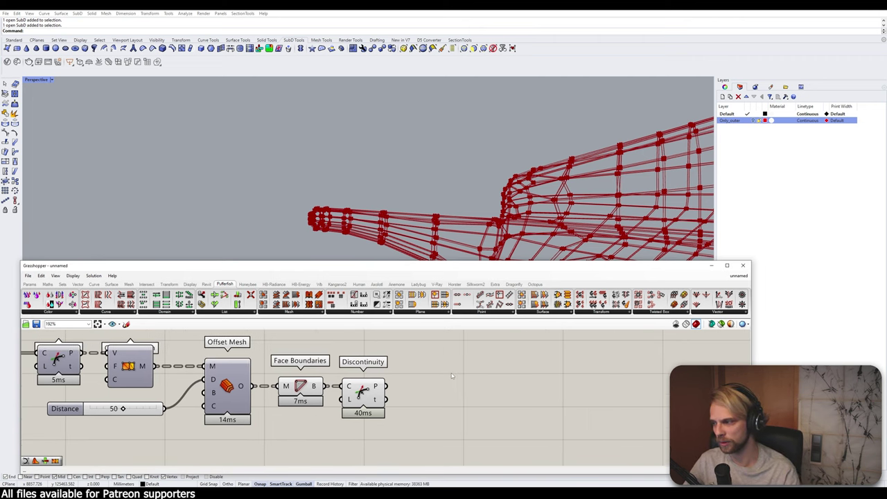
double_click(451, 372)
text(list ite)
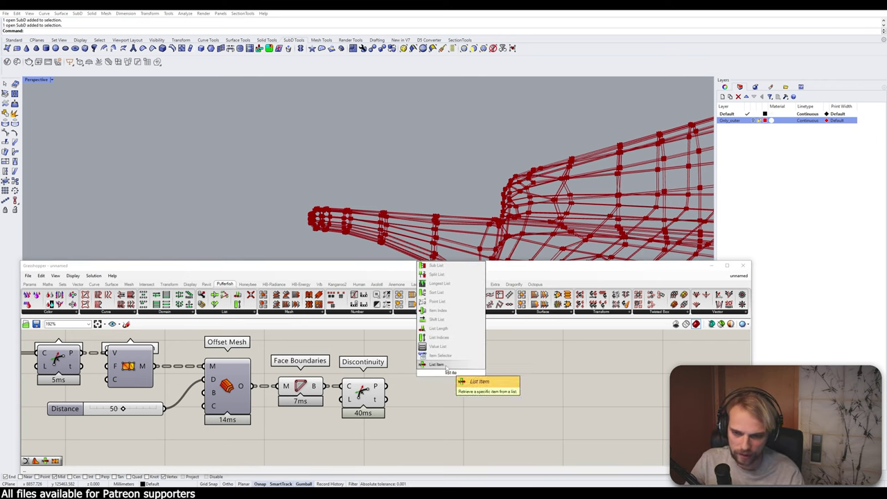
key(Return)
drag(395, 386, 408, 384)
scroll(425, 397, up, 5)
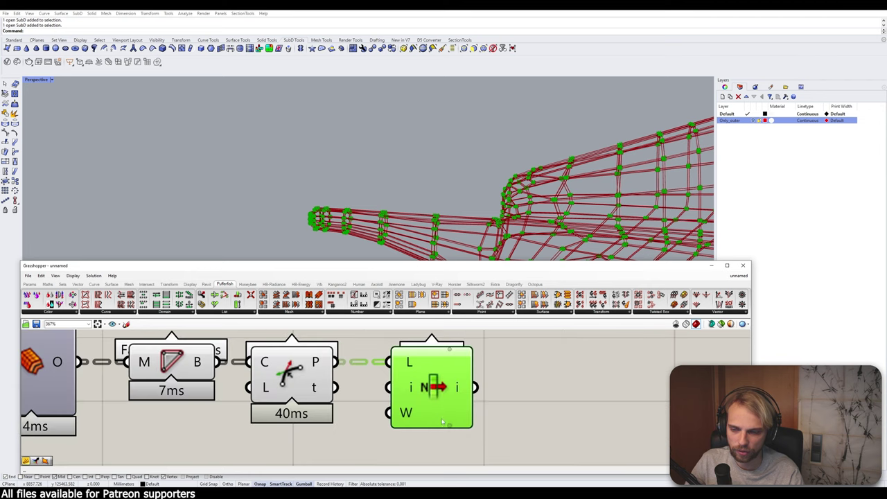
Step: Extend the new List Item with the extra outputs +1, +2 and +3 and align it with the Discontinuity component
click(453, 401)
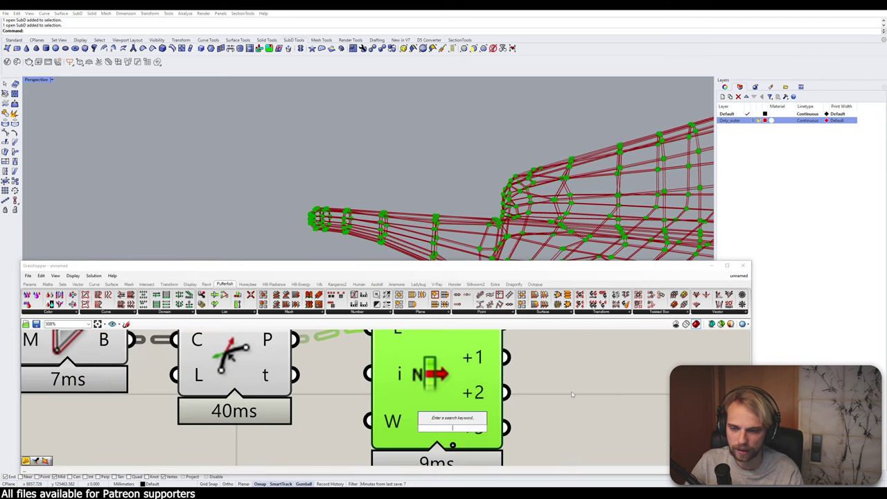
click(451, 409)
scroll(447, 412, down, 3)
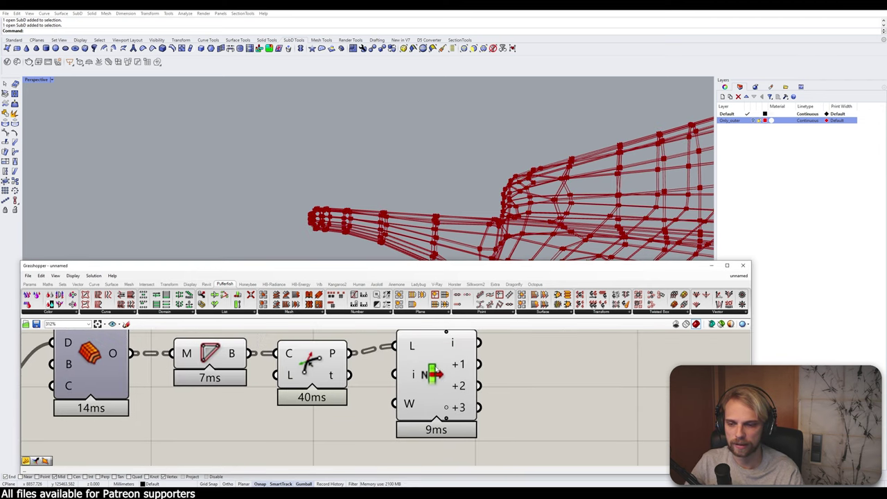
drag(466, 341, 454, 349)
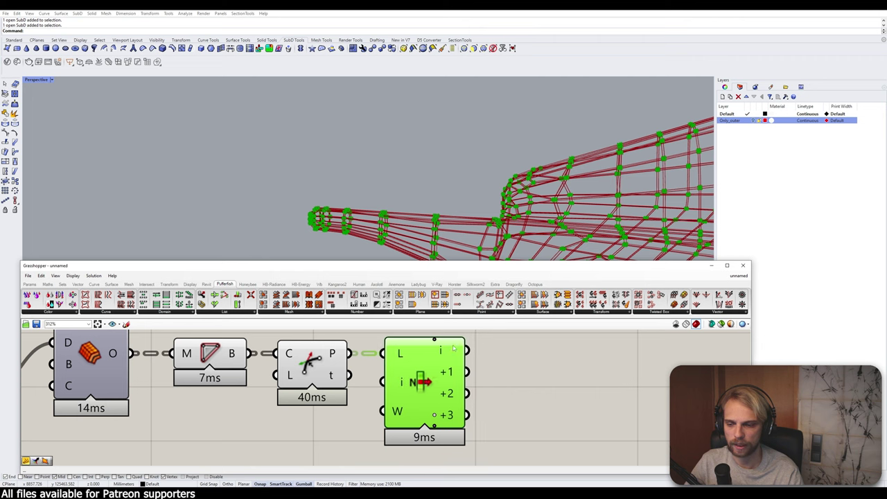
scroll(496, 409, down, 3)
click(438, 395)
scroll(430, 373, up, 1)
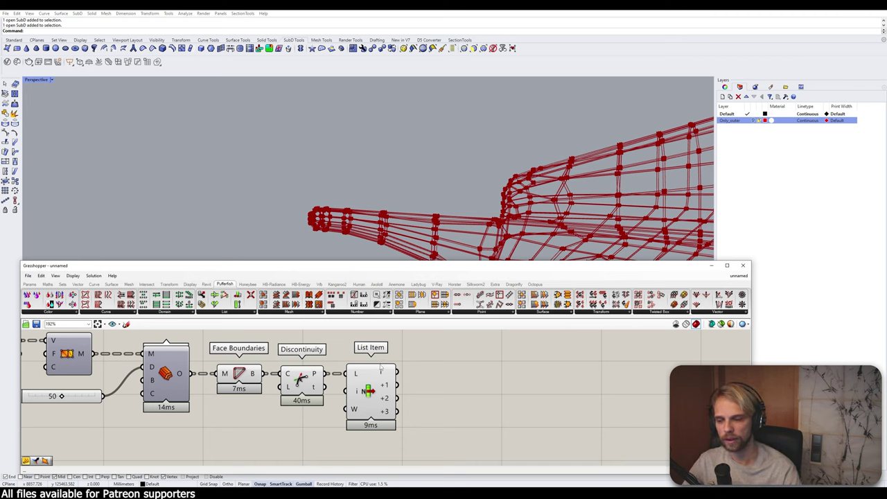
Step: Add a 4Point Surface component and connect List Item outputs i, +1, +2 and +3 to its A, B, C and D inputs
double_click(454, 387)
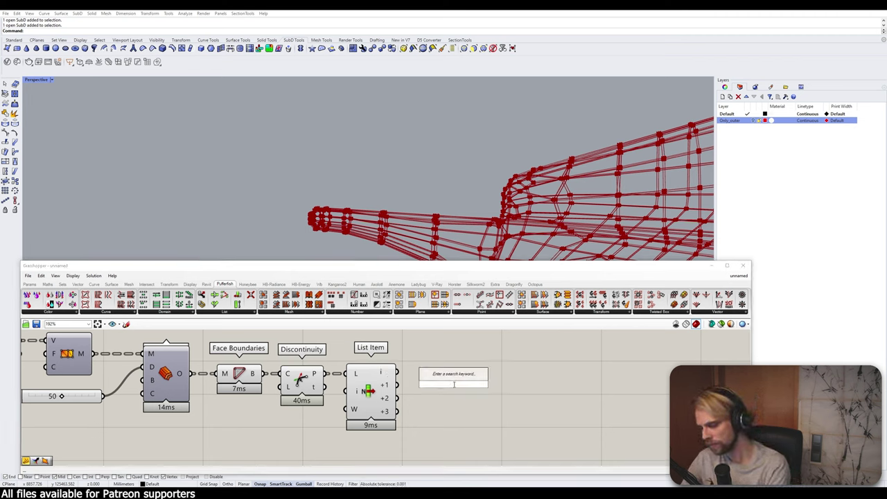
text(surface)
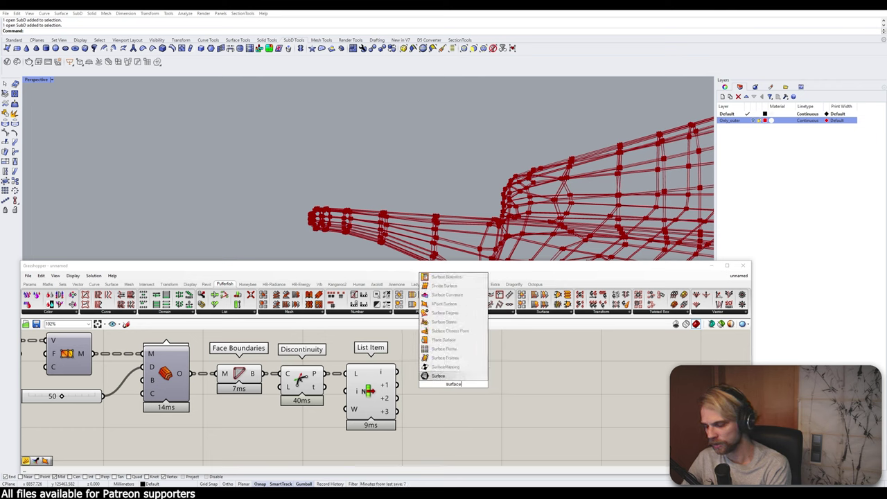
text( from 4 points)
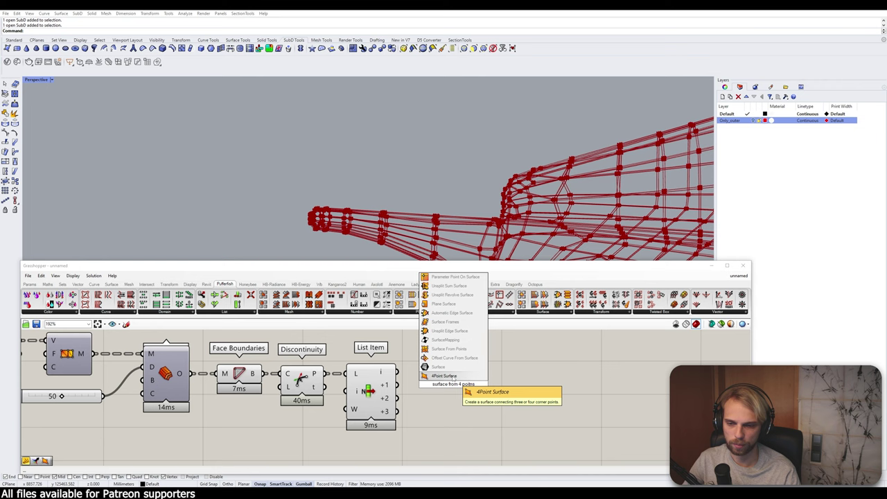
click(452, 377)
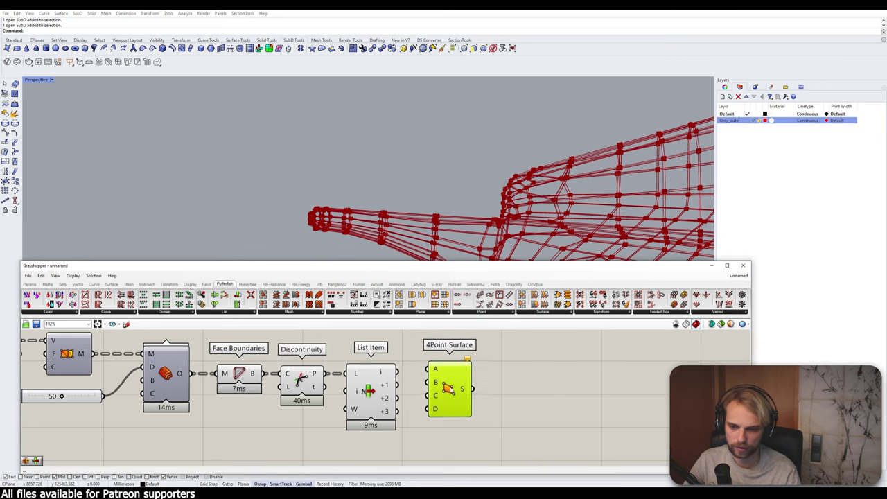
drag(399, 386, 424, 383)
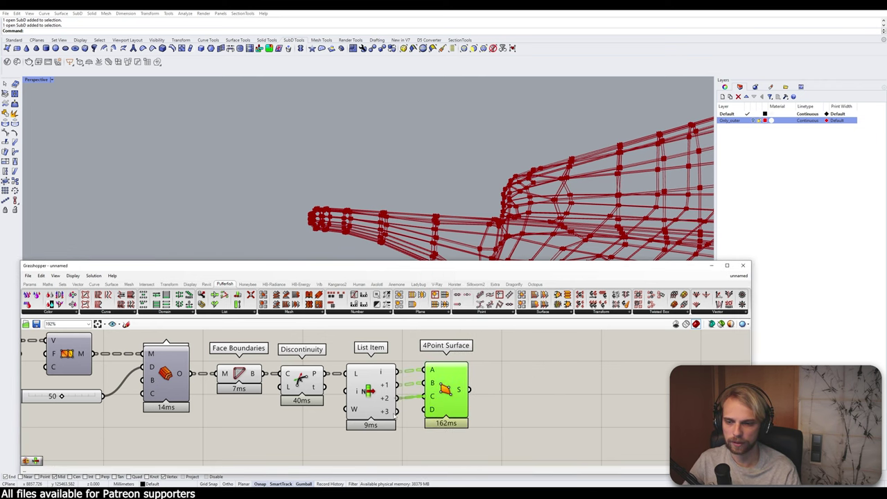
drag(397, 411, 430, 412)
Step: Turn off the preview of the last Face Boundaries, Discontinuity and List Item components
drag(397, 445, 213, 342)
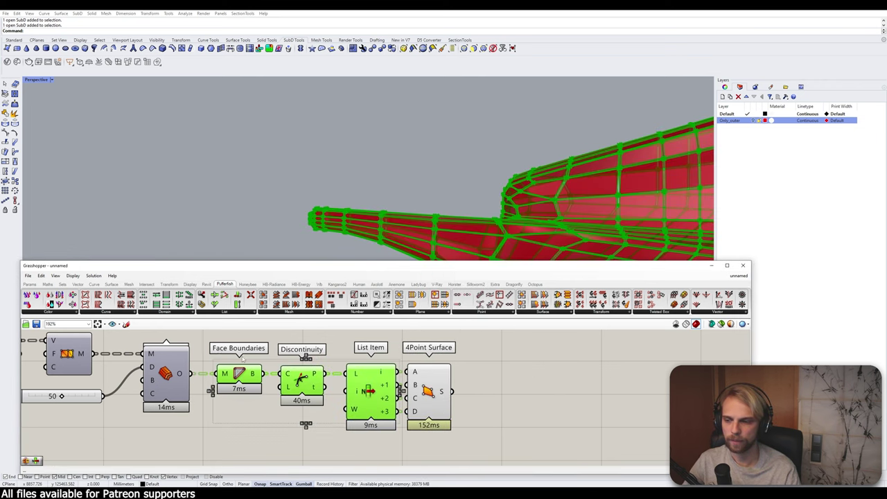
middle_click(243, 359)
click(269, 341)
Step: Position the new 4Point Surface beside the List Item and flatten its surface output
drag(428, 389, 441, 395)
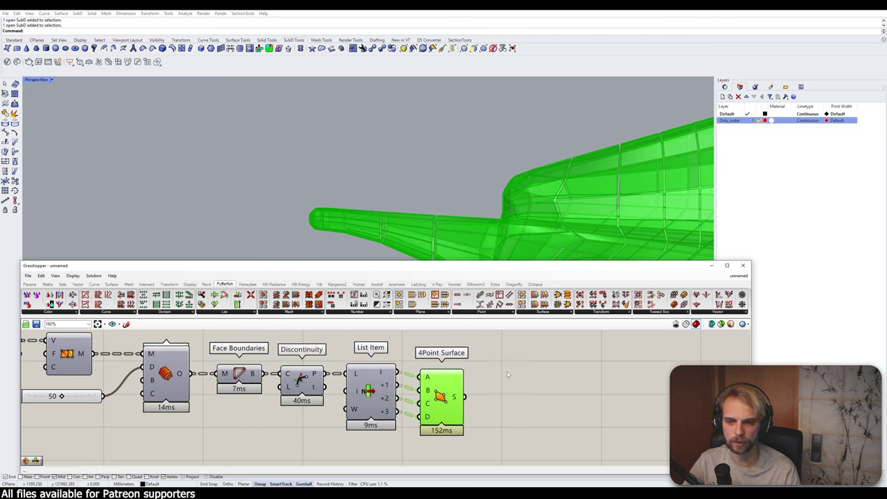
right_drag(507, 374, 480, 366)
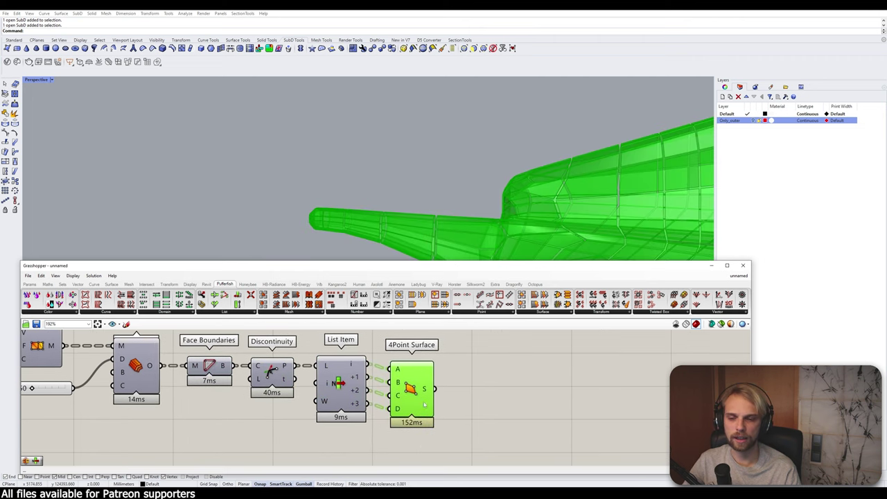
drag(424, 405, 419, 400)
click(463, 395)
mouse_move(421, 387)
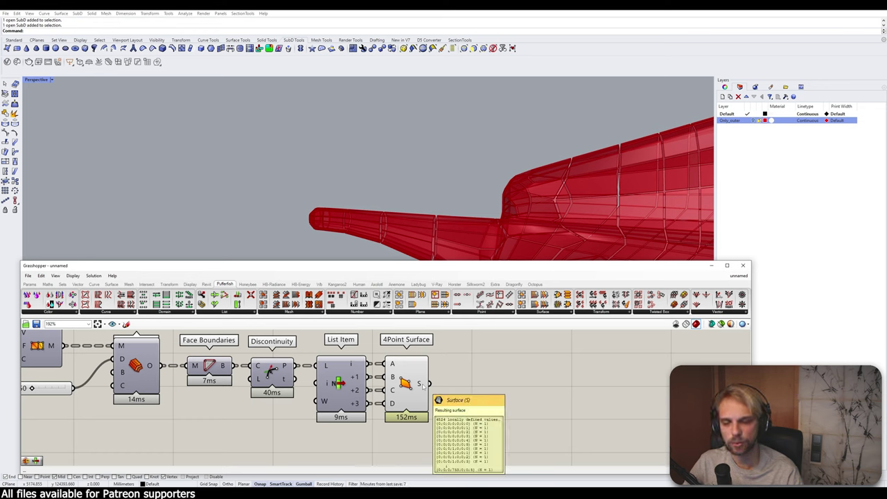
right_click(422, 386)
click(440, 412)
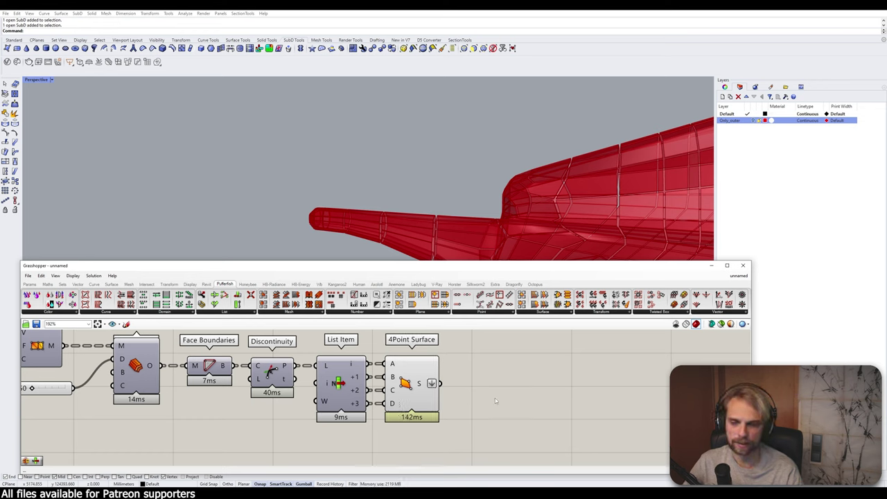
Step: Add a Brep Join component and connect the flattened 4Point Surface output to its breps input
double_click(502, 398)
text(b)
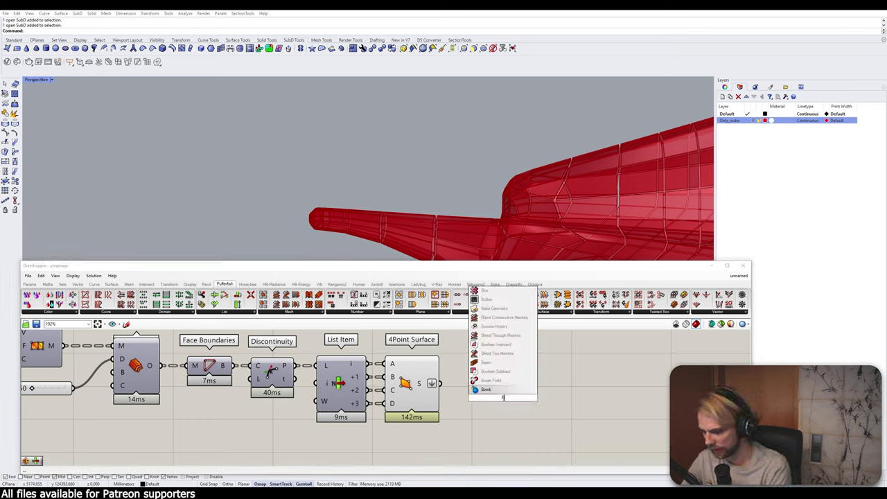
text(rep joi)
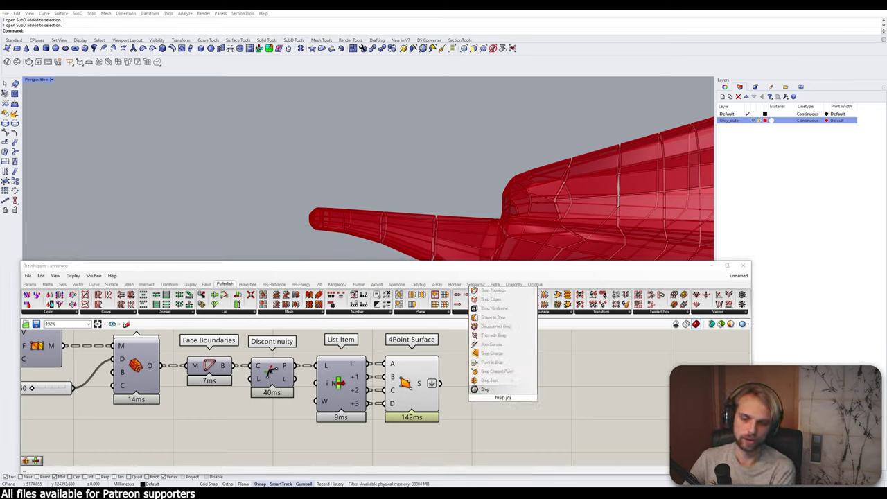
click(484, 389)
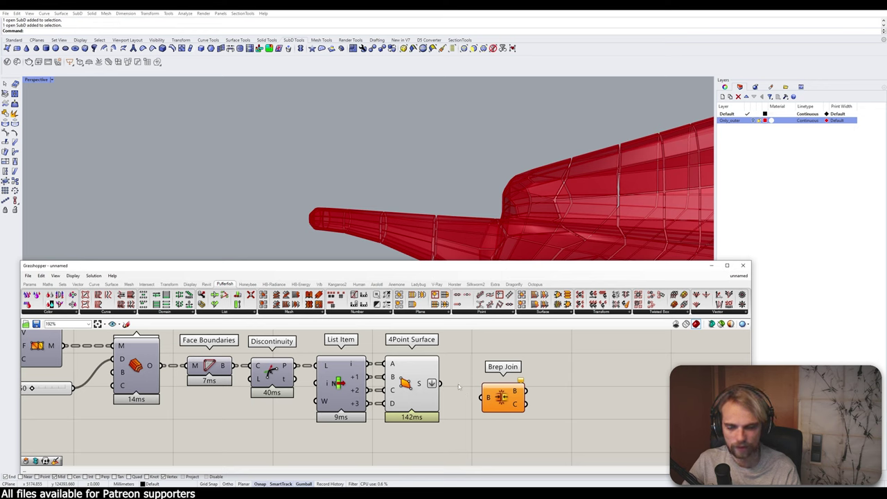
drag(441, 383, 480, 402)
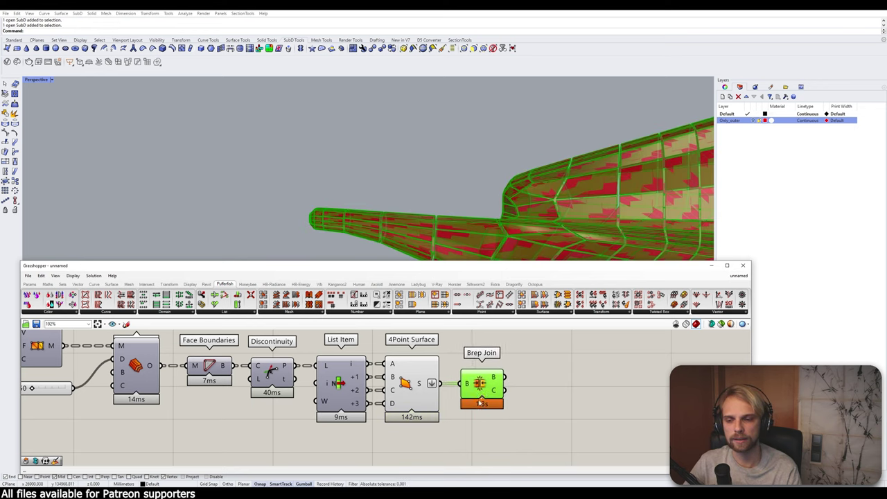
click(544, 395)
Step: Turn off the preview of the 4Point Surface component that feeds the new Brep Join
scroll(367, 418, down, 3)
scroll(402, 438, up, 2)
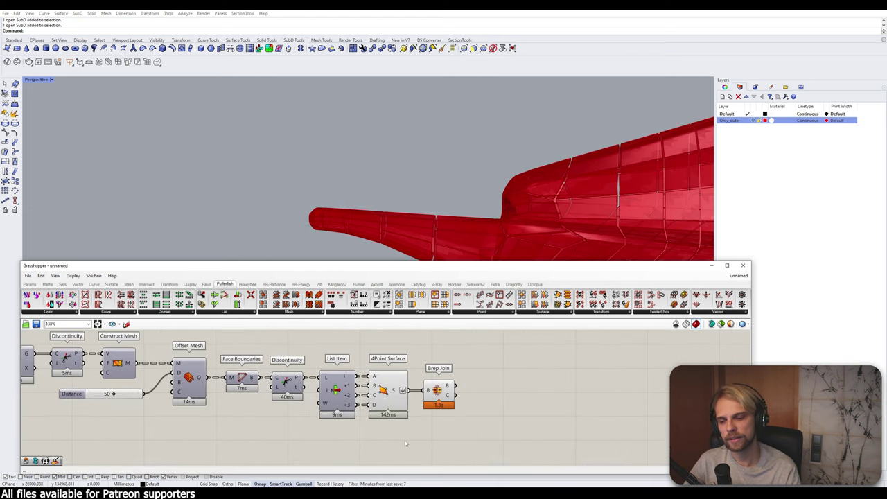
drag(405, 441, 351, 390)
middle_click(373, 390)
click(505, 365)
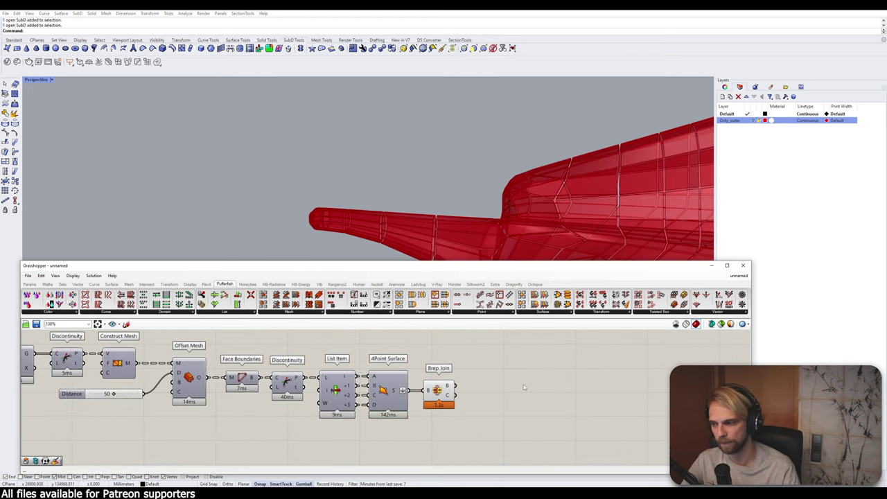
Step: Add an Add Geometry DirectShape component to the canvas beside the last Brep Join
mouse_move(449, 387)
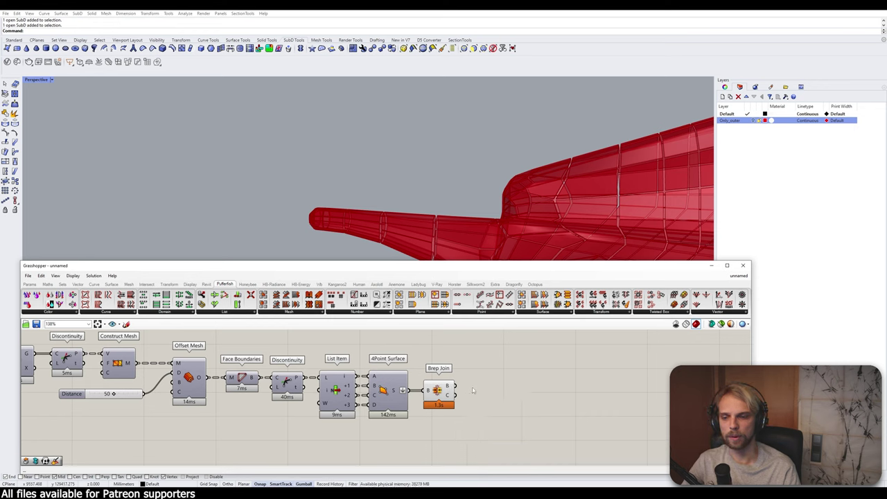
double_click(498, 373)
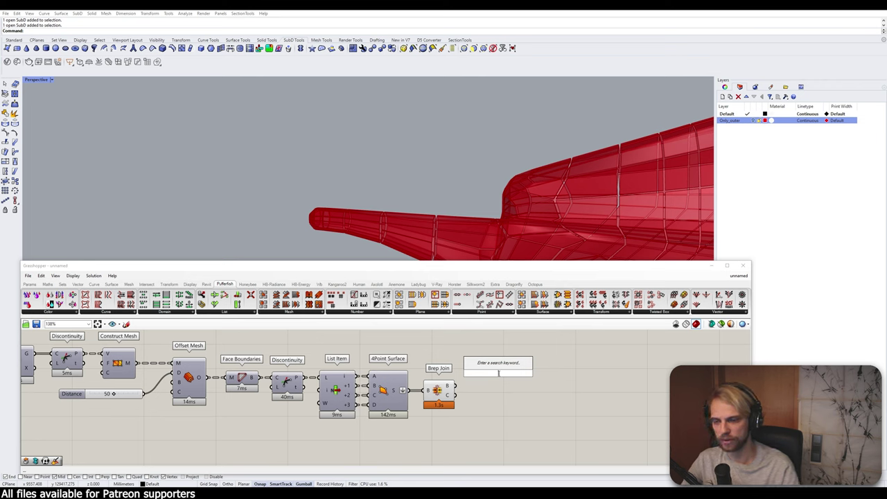
scroll(320, 402, down, 3)
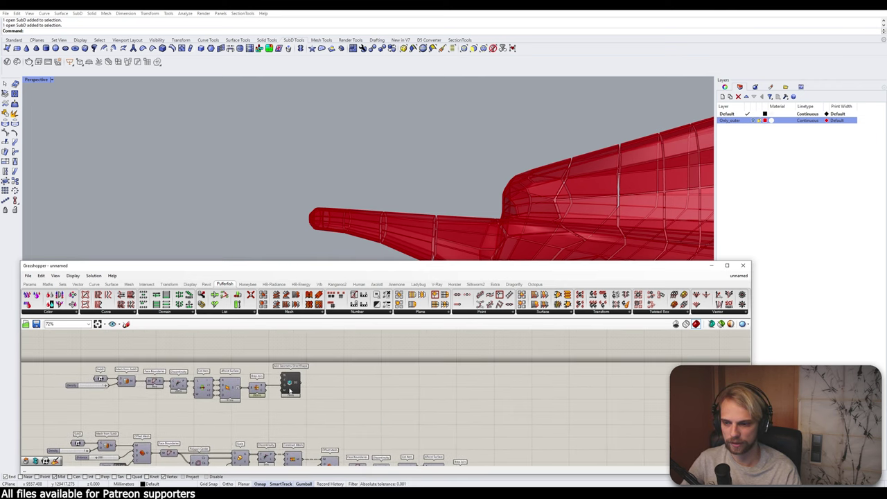
right_drag(506, 446, 472, 392)
scroll(438, 423, up, 3)
double_click(467, 416)
text(di)
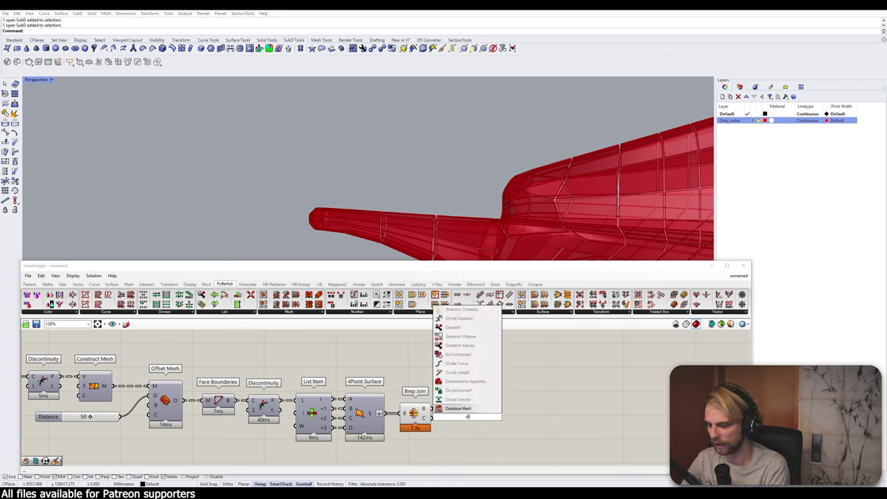
text(rect shape)
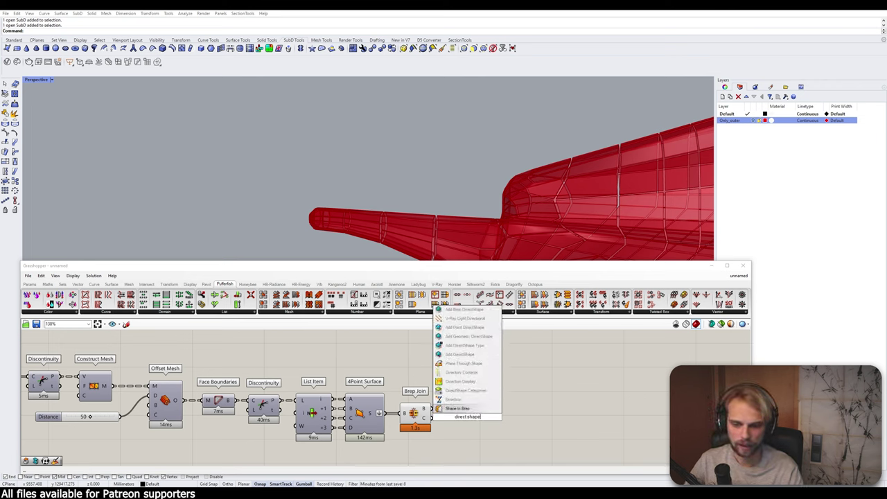
click(472, 337)
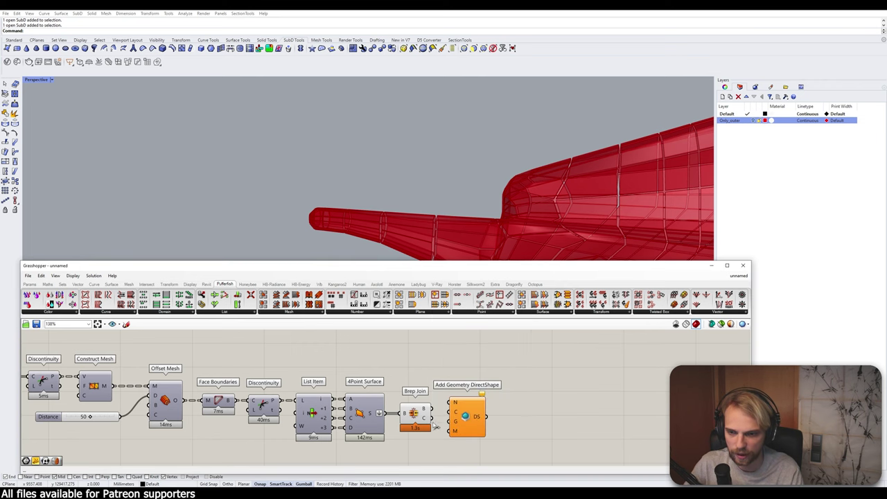
Step: Connect the Brep Join's breps output to the DirectShape's geometry input and align the component beside the Brep Join
drag(431, 409, 454, 428)
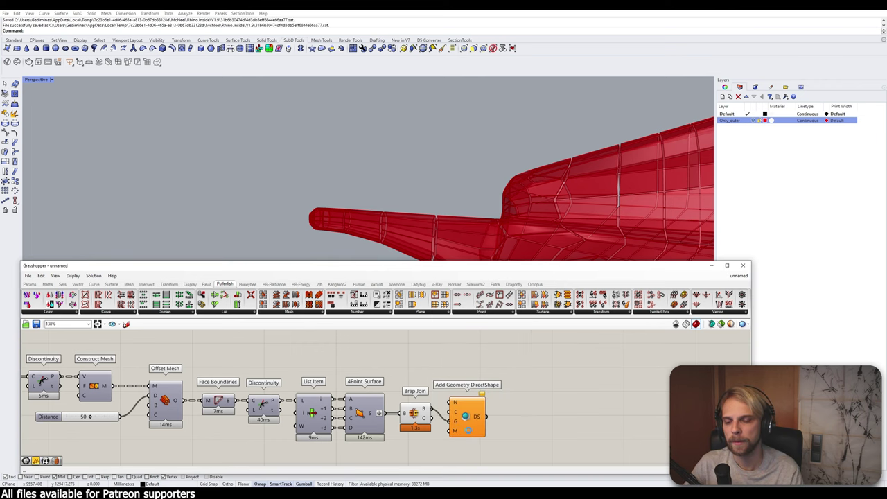
drag(468, 433, 453, 418)
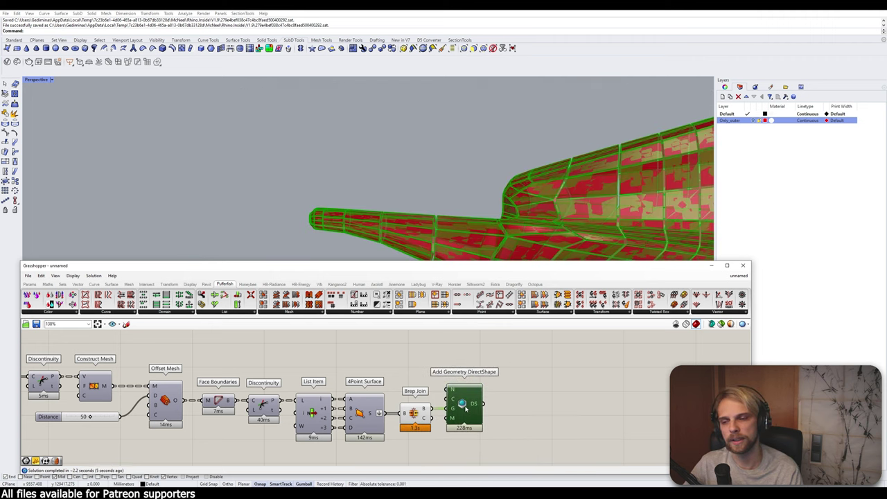
click(529, 411)
Step: Switch to Revit and examine the imported panels around the opening of the structure in the 3D view
click(433, 193)
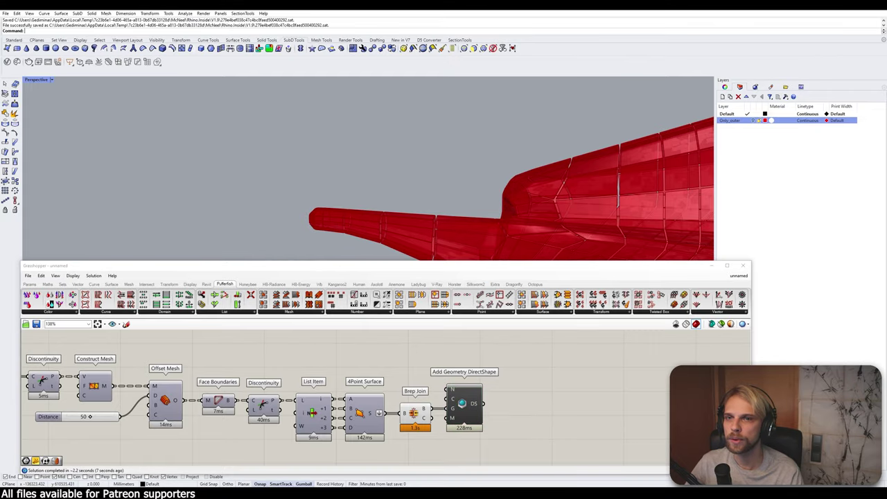
click(834, 10)
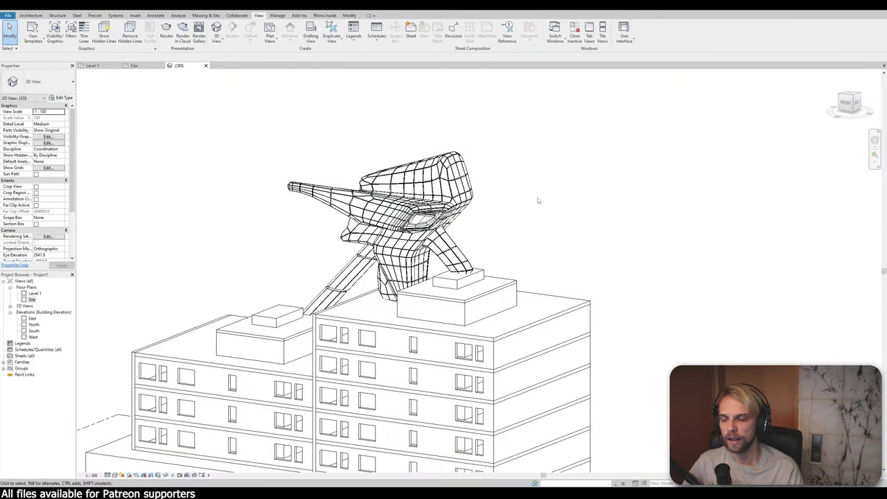
scroll(436, 198, up, 3)
scroll(468, 255, up, 5)
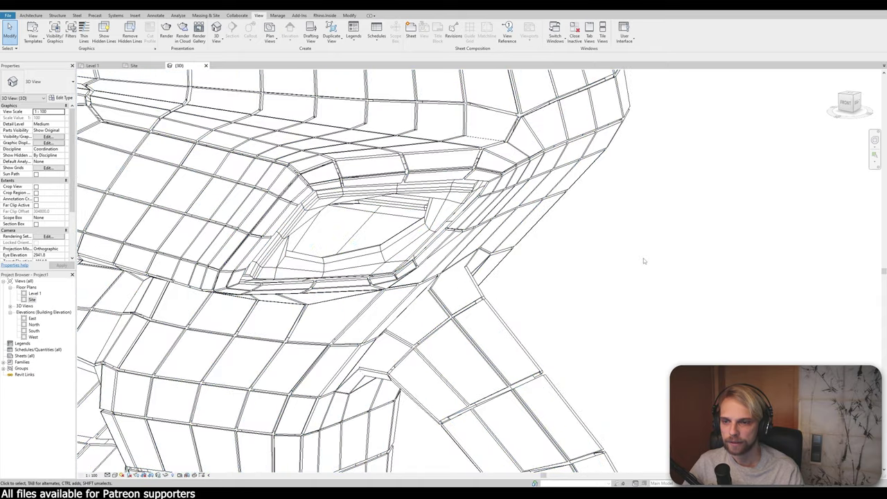
scroll(643, 261, up, 3)
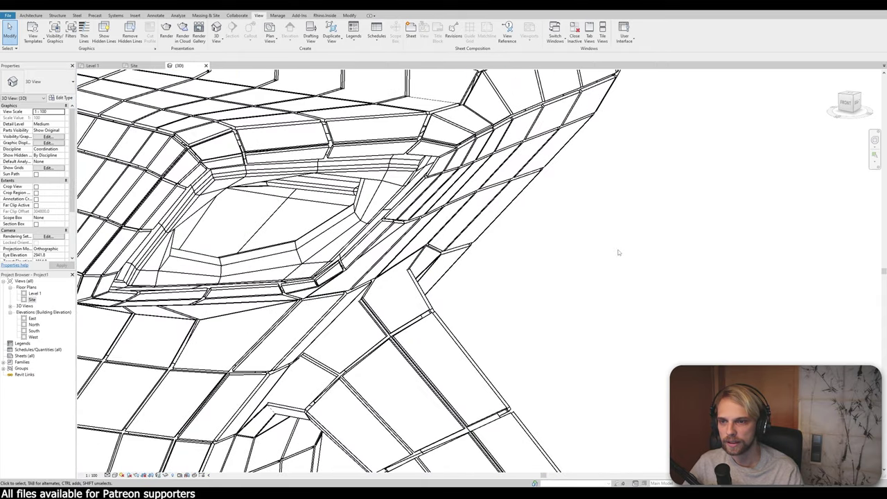
scroll(618, 252, down, 6)
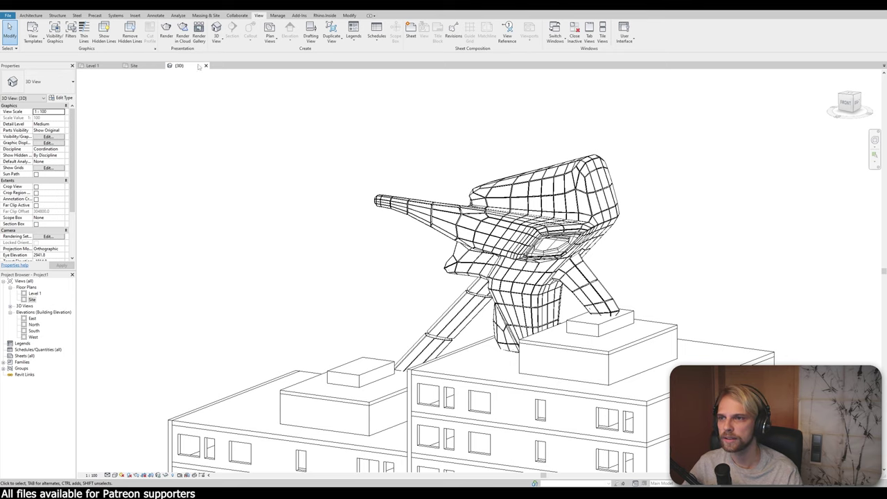
Step: Open the Level 1 floor plan and save the project as SubD_YT in the desktop's Rhino Inside Revit folder
double_click(36, 293)
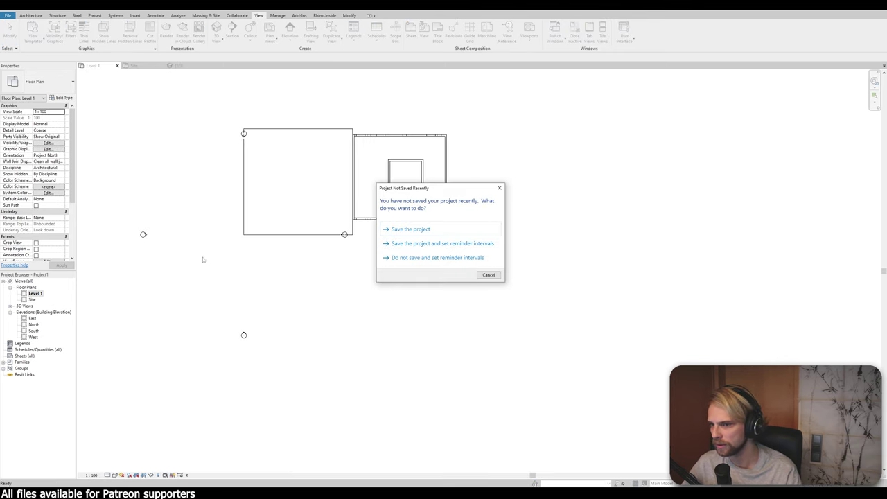
click(410, 229)
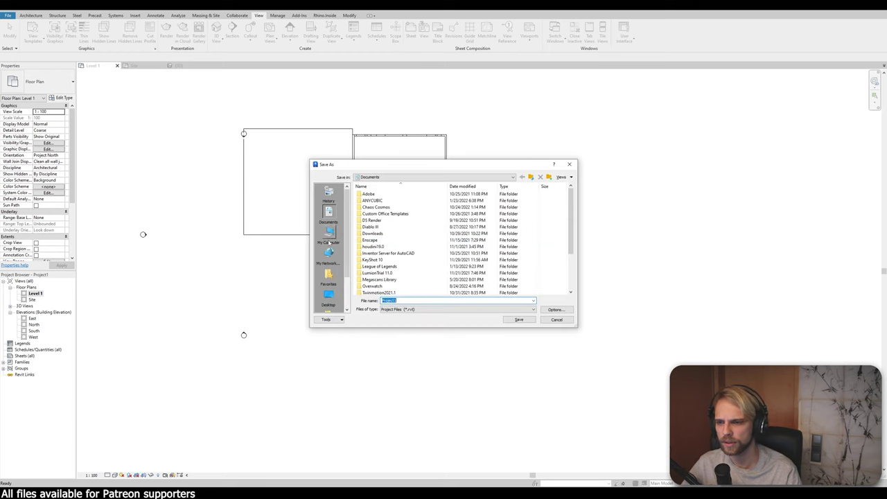
click(328, 295)
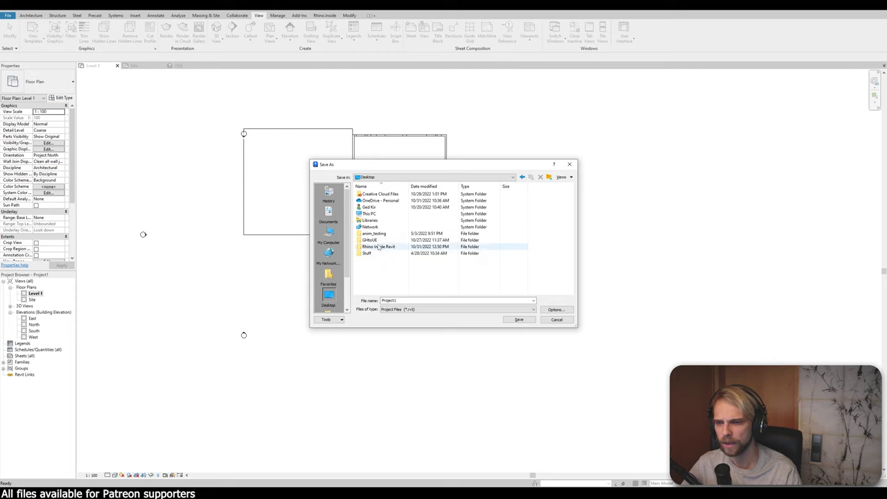
double_click(378, 247)
double_click(390, 300)
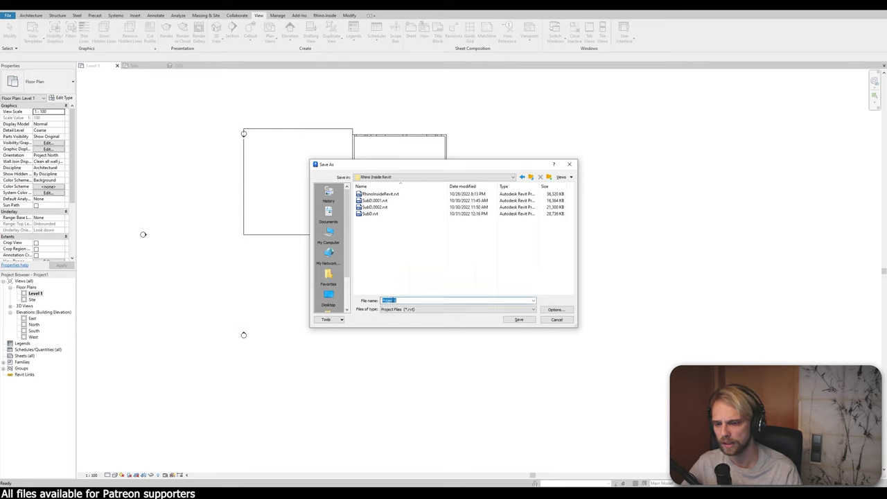
text(SubD)
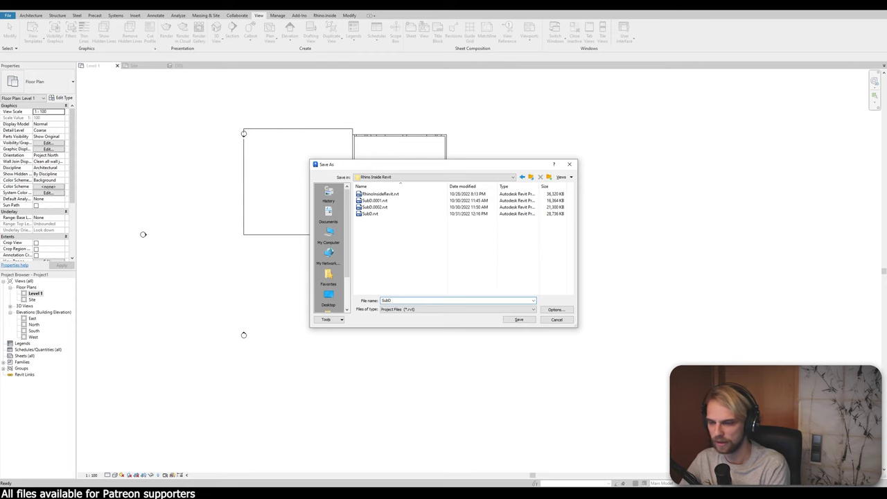
text(_YT)
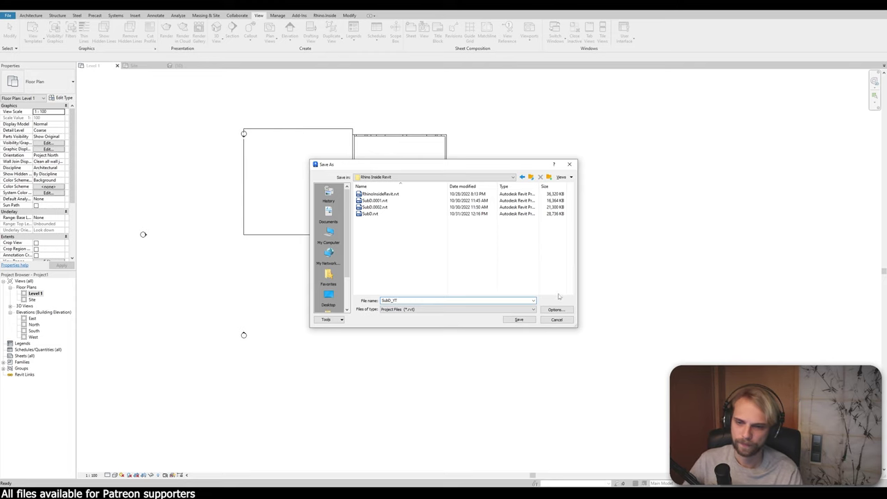
click(518, 320)
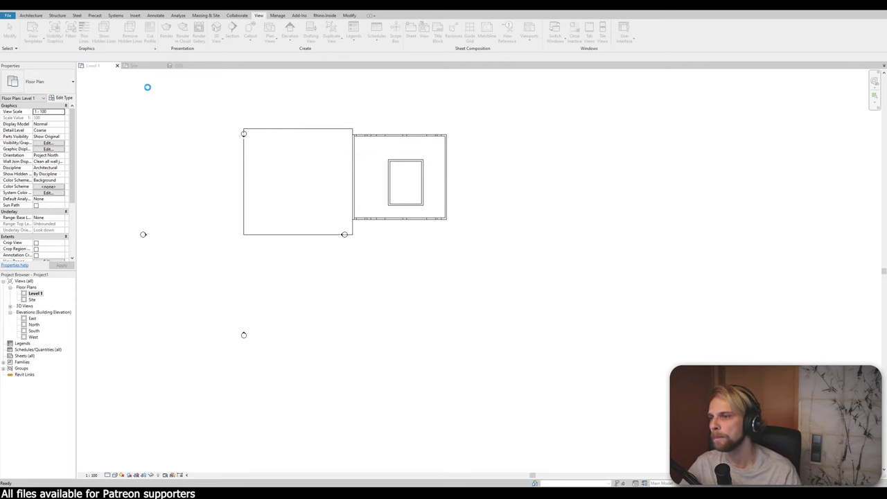
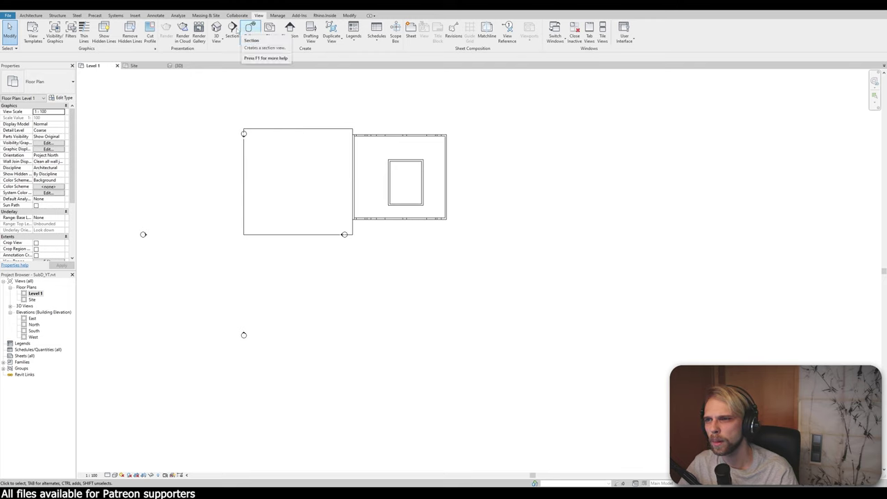
Step: Draw a horizontal building section across both buildings on the Level 1 plan and open its section view
click(232, 30)
click(216, 172)
click(487, 172)
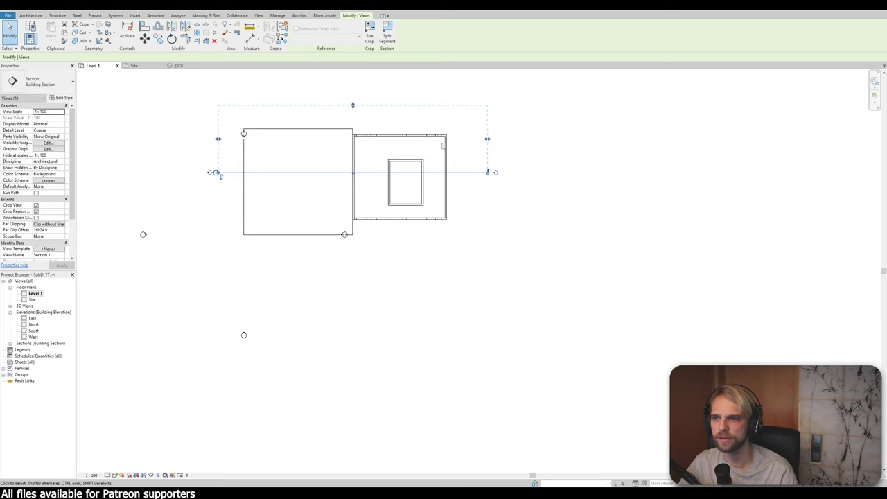
click(527, 179)
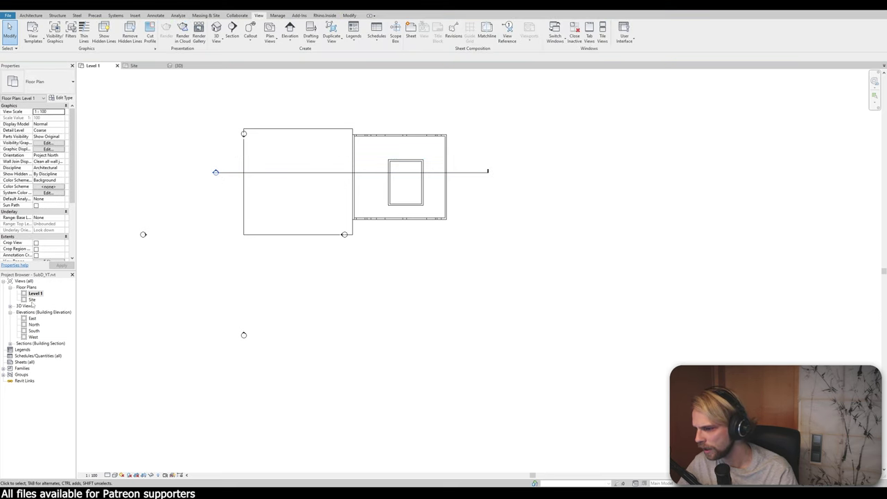
click(10, 343)
double_click(37, 349)
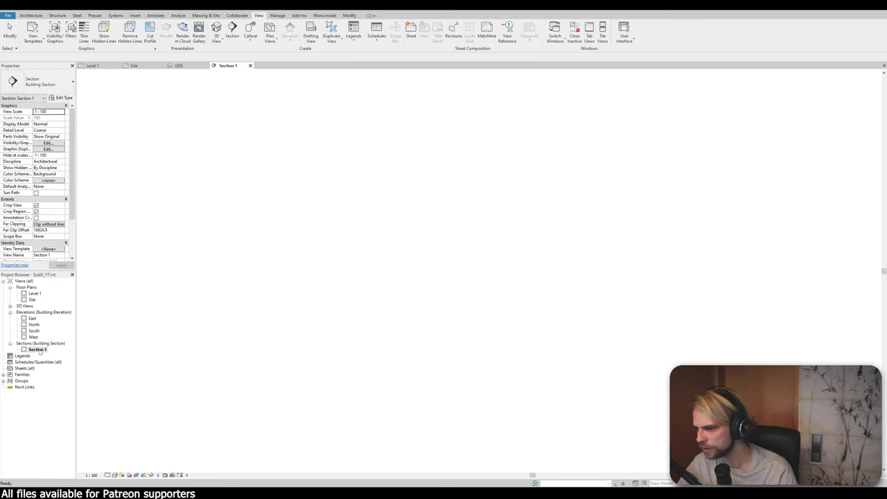
Step: Examine the cut panels and inner shell in the section view, at the leg joints, the outer corners and the base on the roof
scroll(330, 202, up, 6)
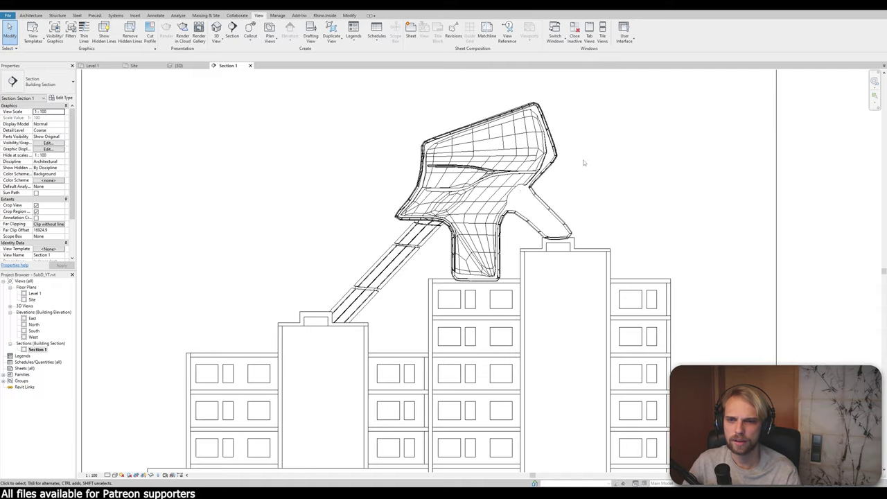
scroll(523, 204, up, 5)
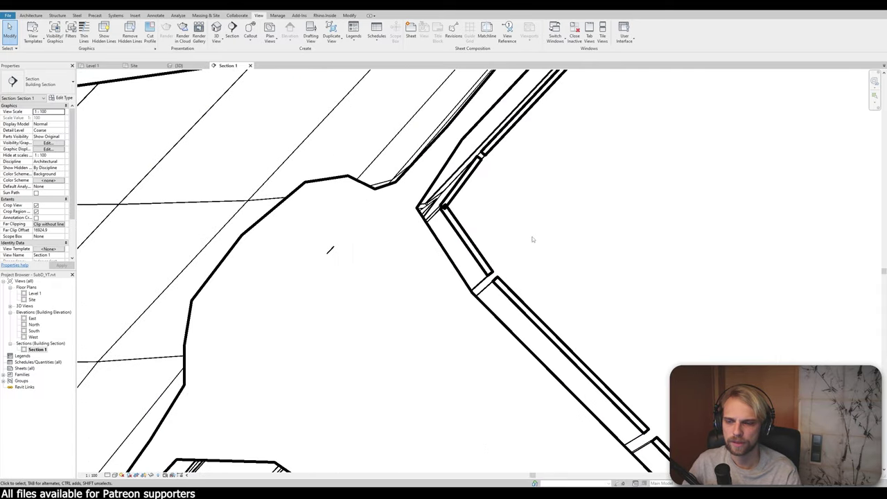
scroll(441, 203, up, 3)
scroll(462, 280, down, 5)
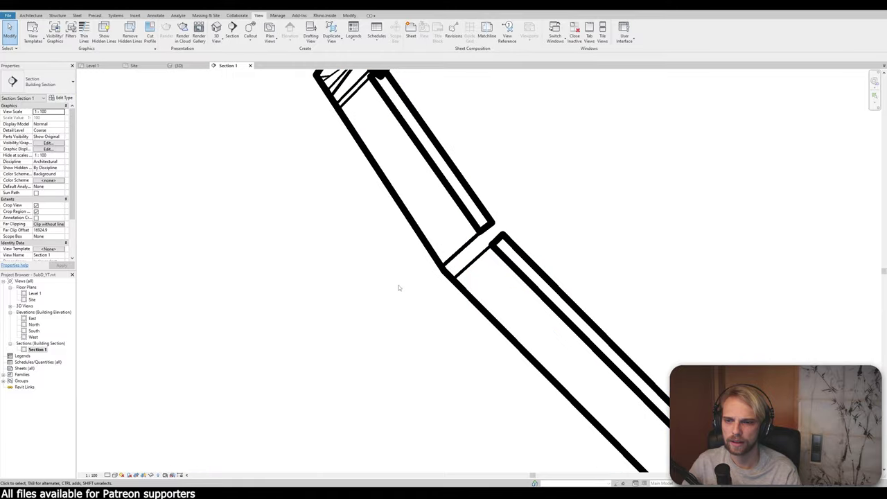
scroll(419, 158, up, 3)
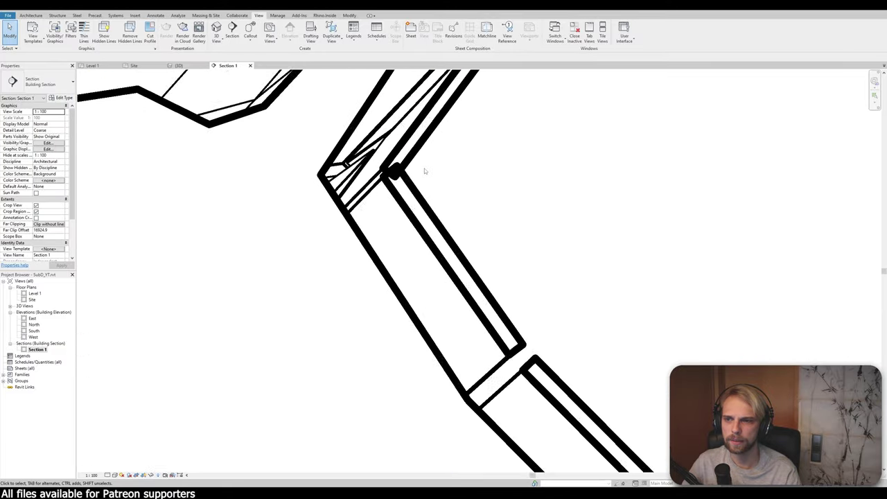
scroll(512, 260, down, 5)
middle_drag(512, 260, 471, 138)
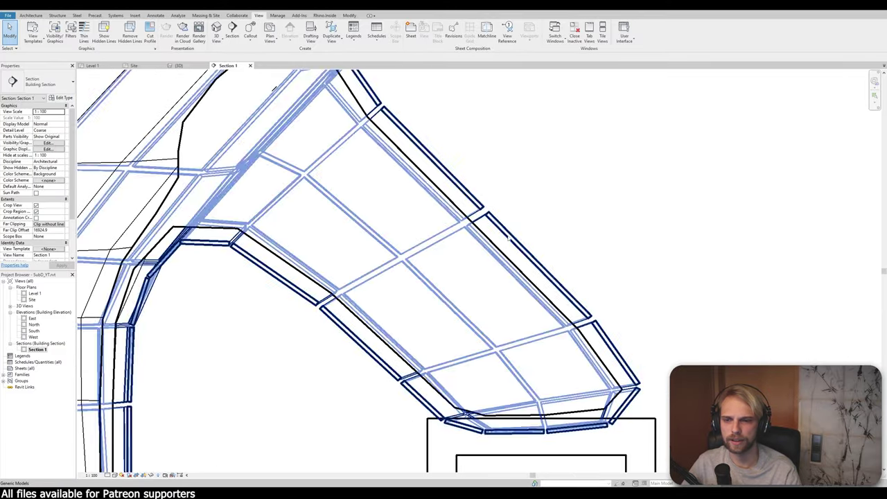
scroll(544, 326, up, 1)
scroll(369, 222, down, 4)
middle_drag(361, 247, 512, 193)
scroll(513, 192, down, 3)
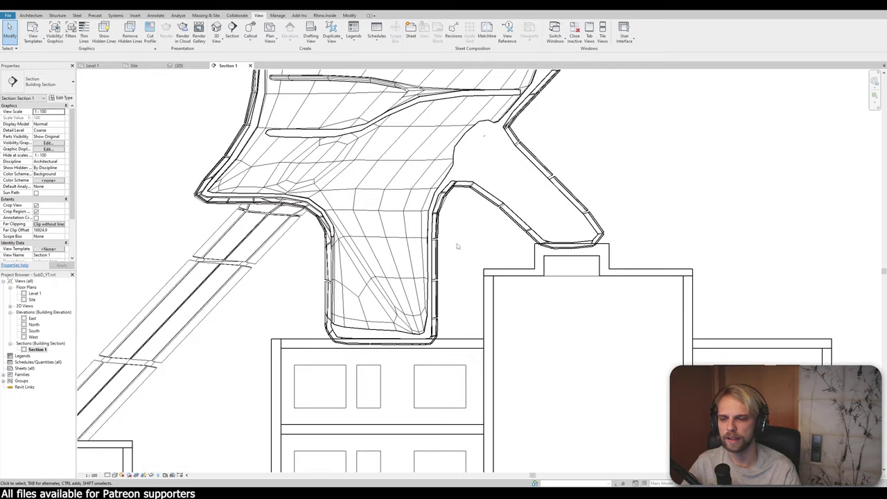
scroll(457, 245, down, 2)
middle_drag(275, 280, 436, 233)
scroll(436, 232, down, 2)
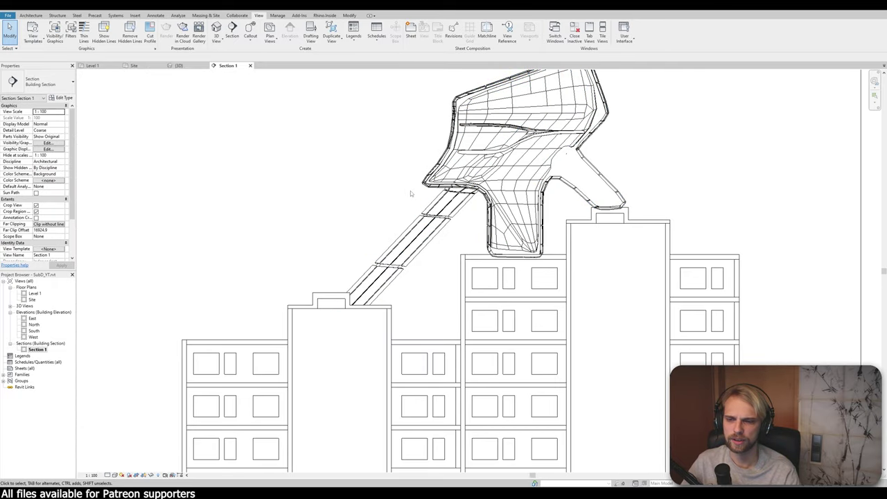
scroll(411, 192, up, 5)
scroll(273, 209, up, 4)
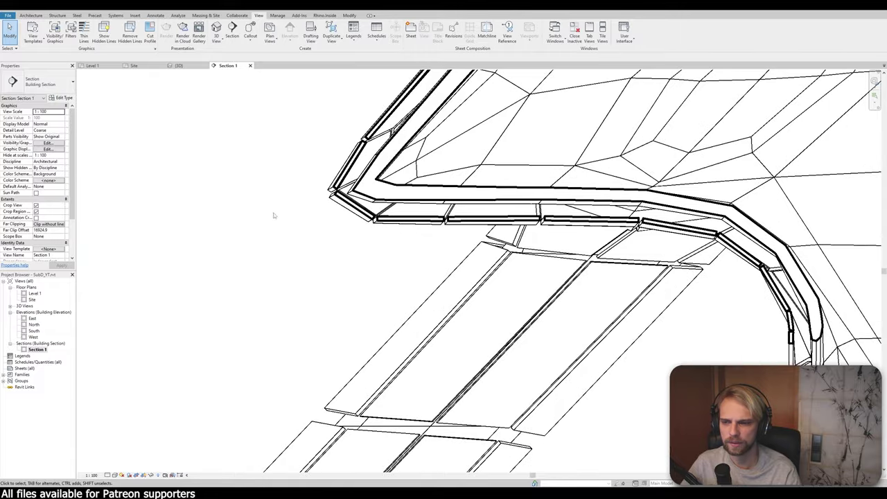
scroll(224, 231, down, 3)
scroll(225, 230, down, 3)
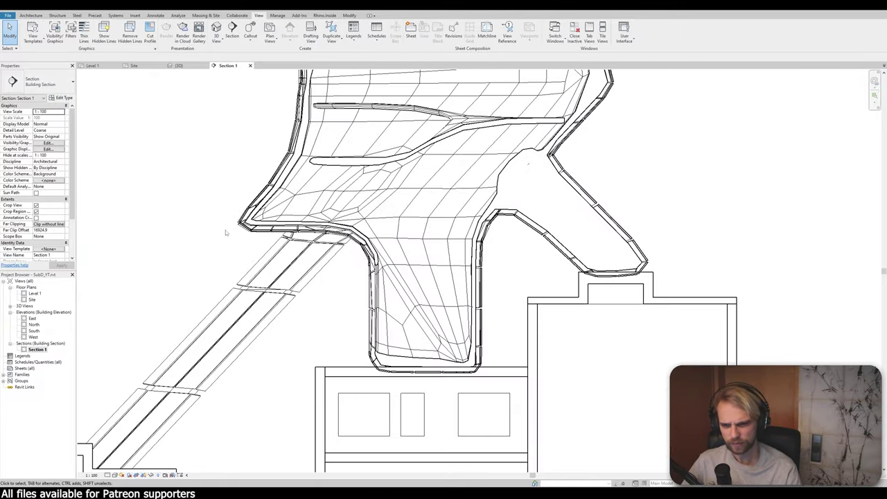
scroll(340, 335, up, 6)
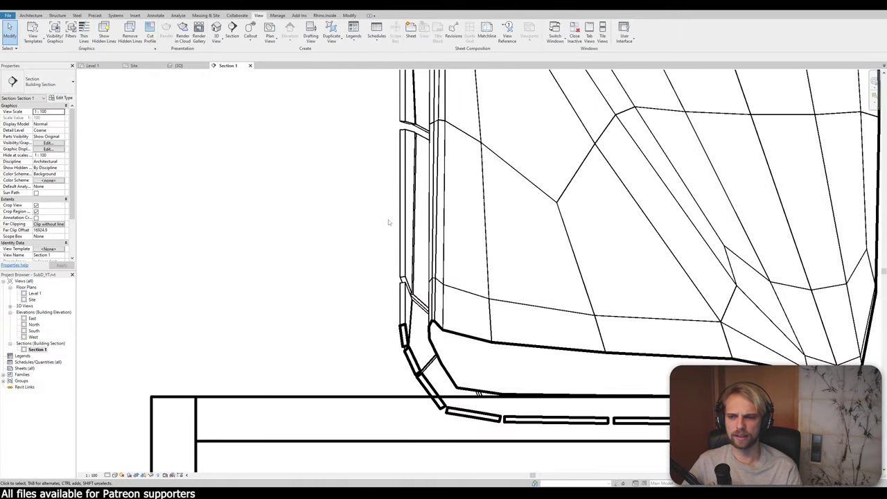
middle_drag(303, 282, 263, 259)
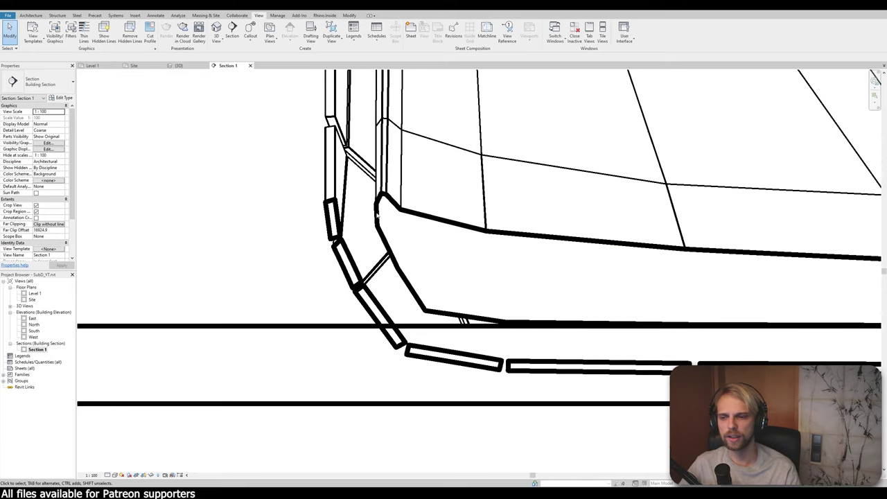
Step: Examine the cut panels and inner shell across the whole section, especially the short leg resting on the roof block
scroll(325, 216, down, 6)
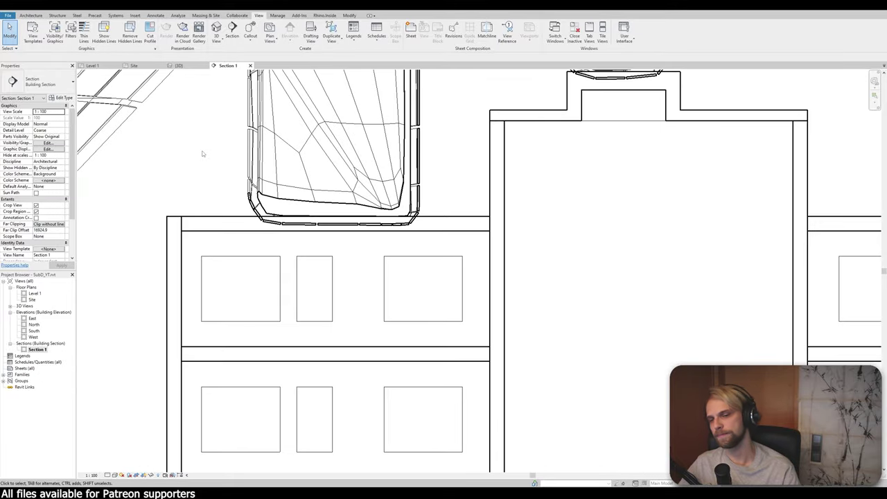
middle_drag(295, 225, 354, 343)
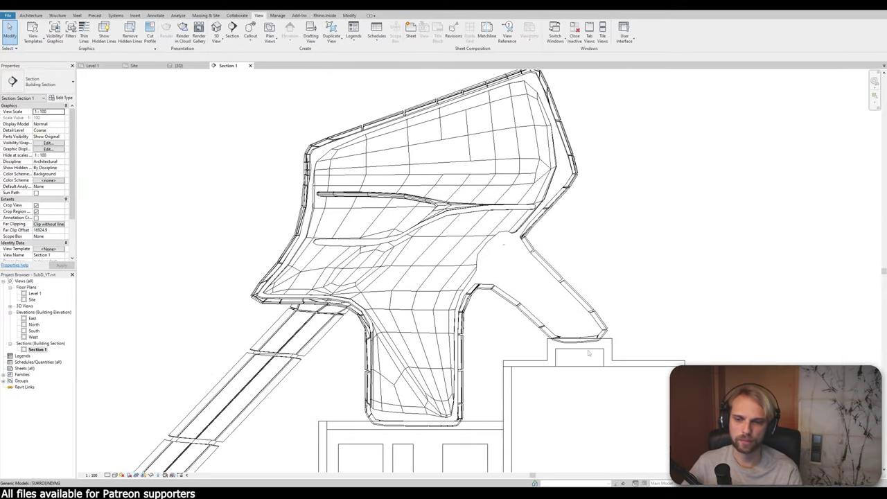
scroll(651, 322, up, 4)
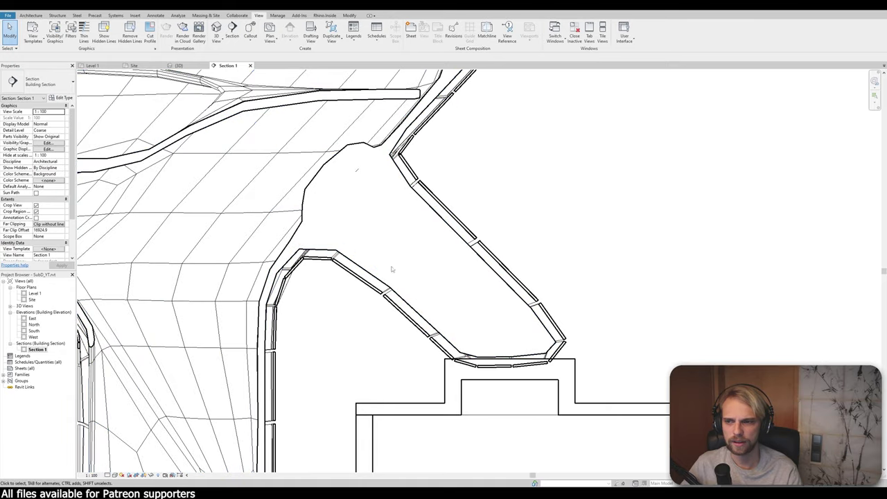
scroll(392, 269, down, 3)
scroll(558, 196, up, 1)
scroll(580, 267, up, 1)
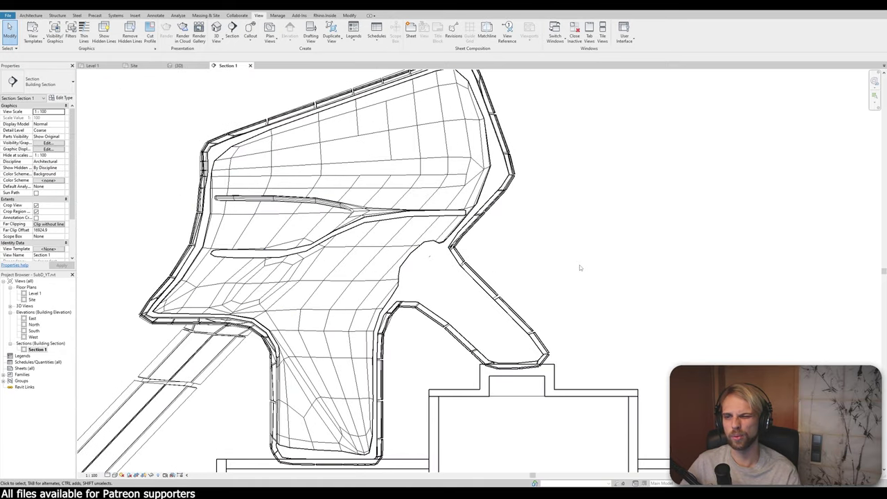
scroll(562, 303, up, 2)
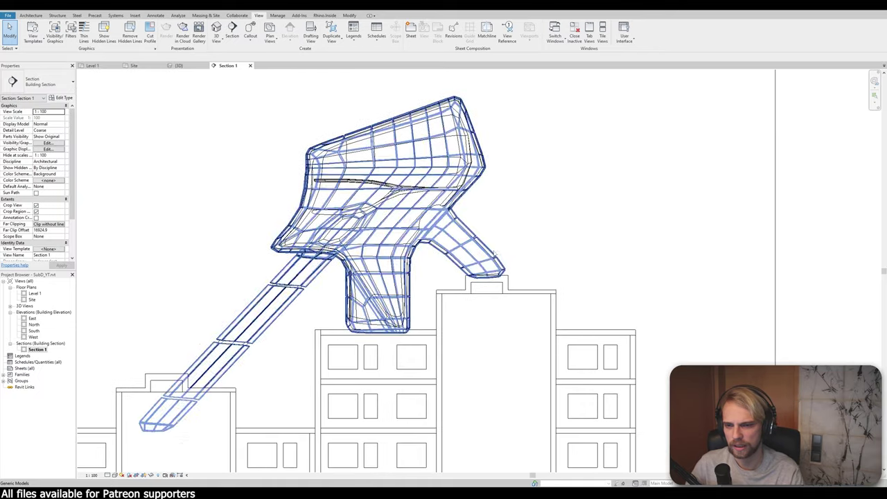
middle_drag(518, 234, 513, 239)
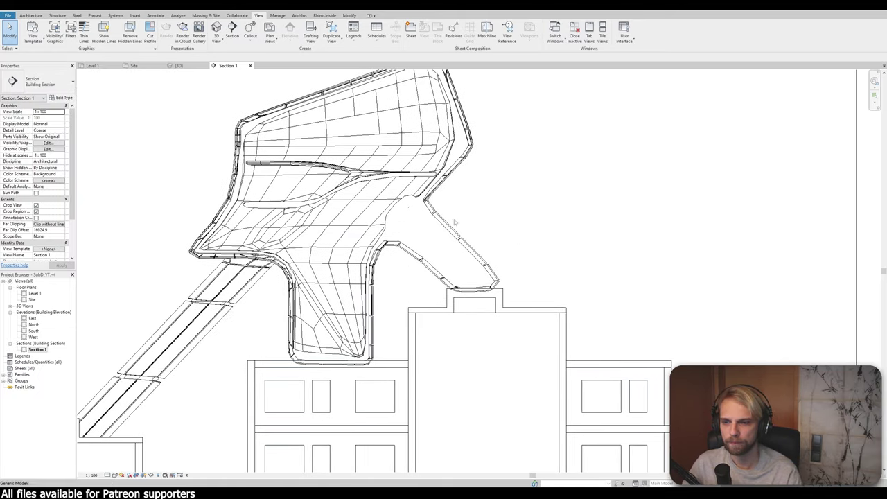
Step: Return to the 3D view, set its visual style to Shaded and look at the panelled structure from both sides
click(173, 65)
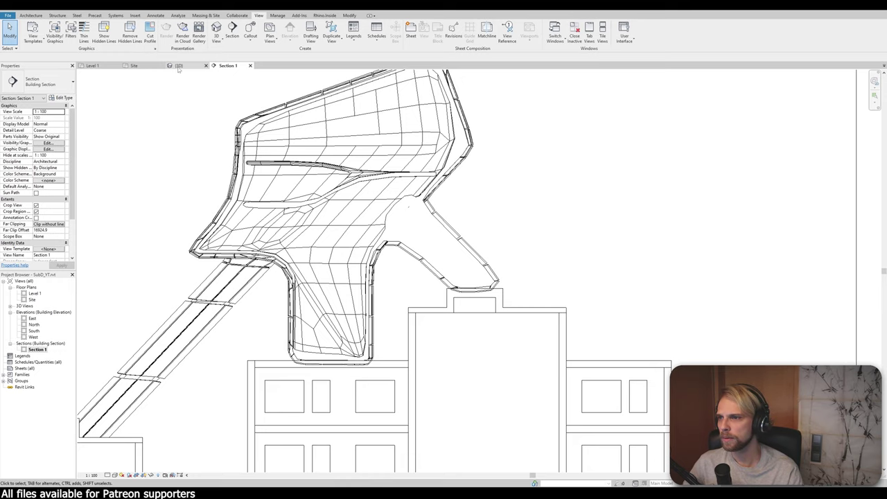
scroll(732, 275, up, 3)
scroll(604, 244, down, 2)
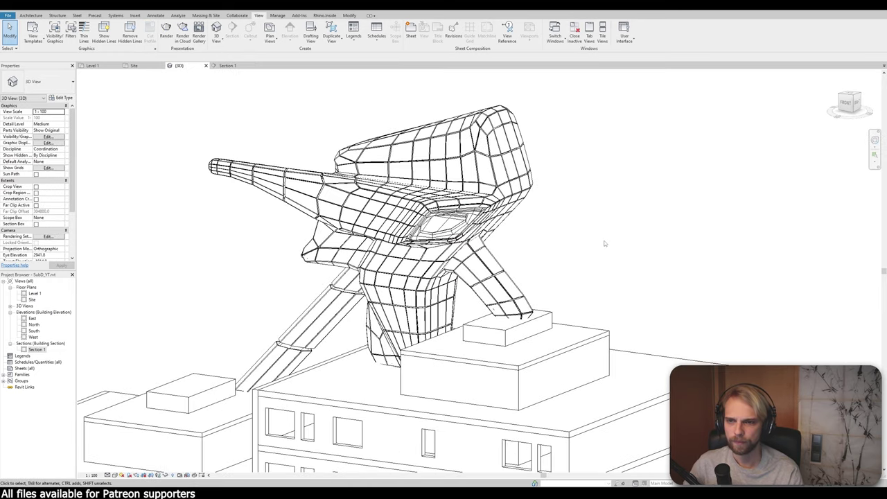
click(115, 475)
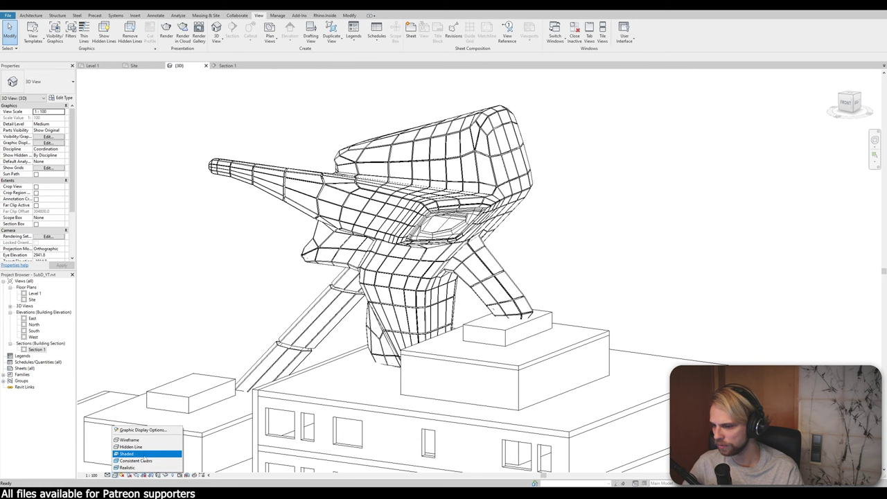
click(142, 460)
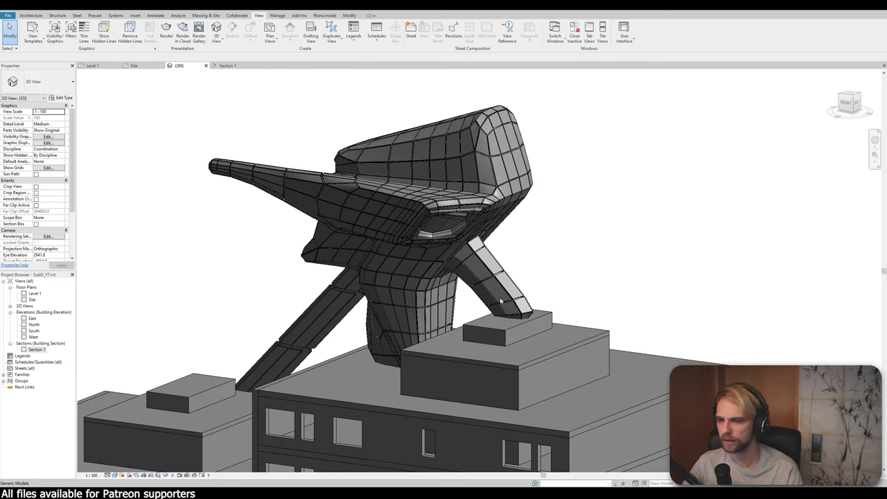
shift+middle_drag(623, 256, 575, 236)
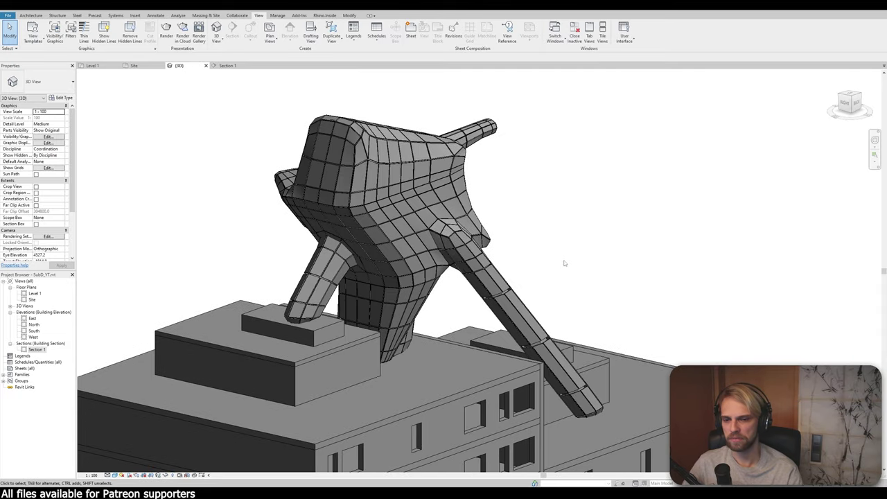
shift+middle_drag(185, 267, 652, 229)
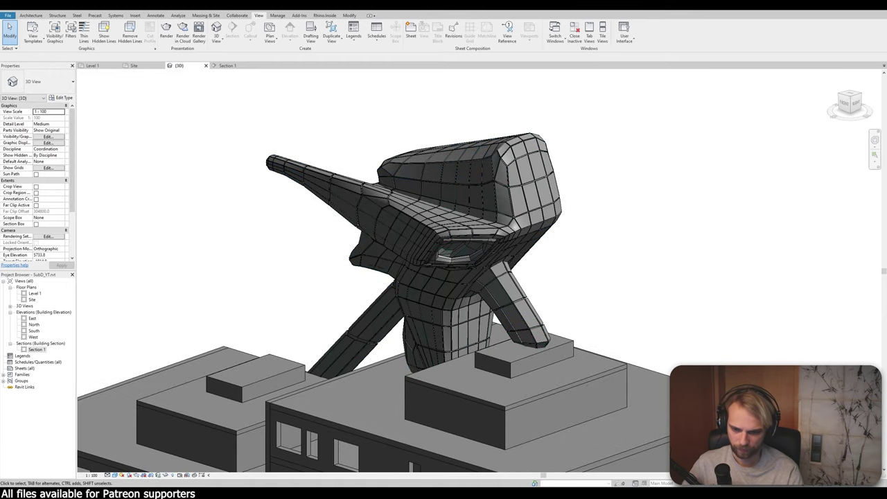
Step: Switch to Grasshopper and move the Add Geometry DirectShape component well away from Brep Join to free space between them
key(alt+Tab)
drag(436, 266, 415, 78)
drag(452, 287, 452, 451)
scroll(421, 257, down, 4)
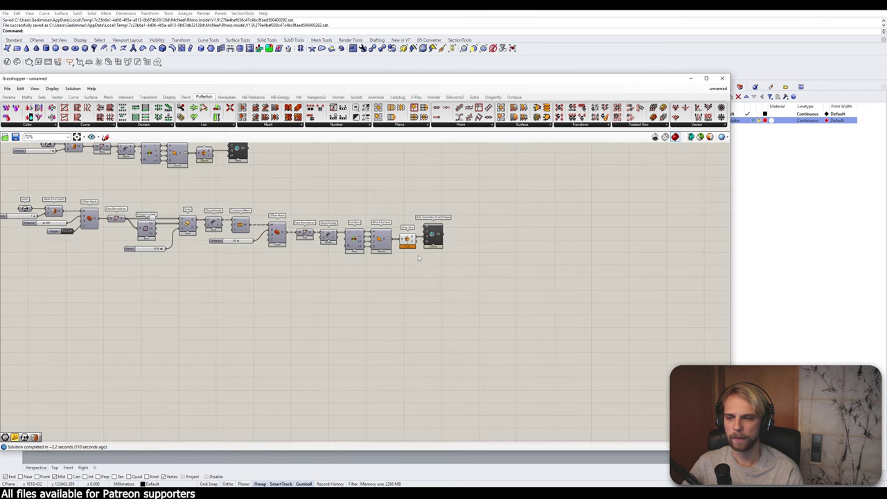
right_drag(422, 258, 466, 263)
scroll(469, 235, up, 3)
drag(489, 248, 628, 250)
click(469, 286)
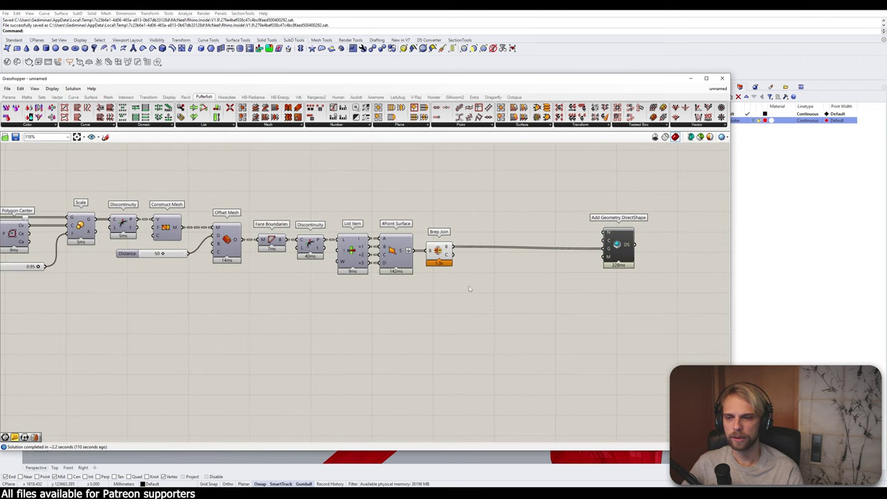
Step: Add a Random Reduce component after Brep Join and feed the joined breps into its list input
scroll(447, 258, up, 1)
mouse_move(448, 248)
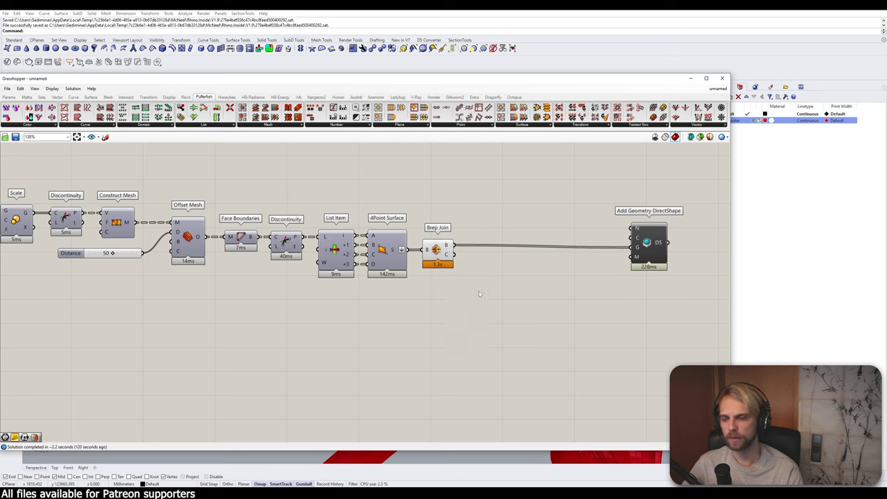
double_click(479, 292)
text(random re)
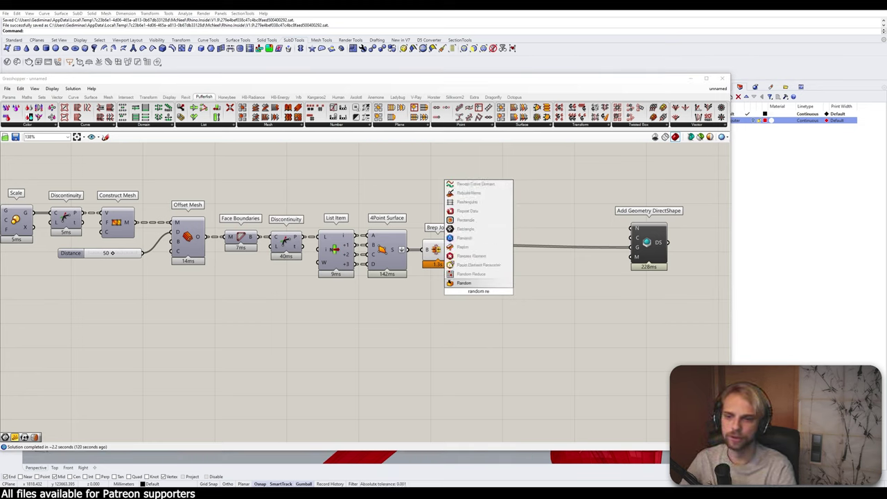
click(473, 274)
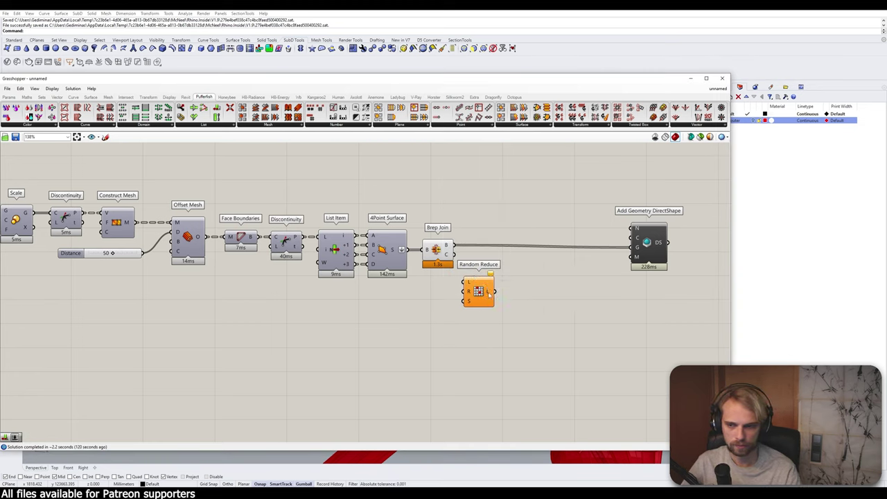
scroll(480, 259, up, 3)
drag(442, 244, 524, 271)
right_drag(561, 266, 551, 278)
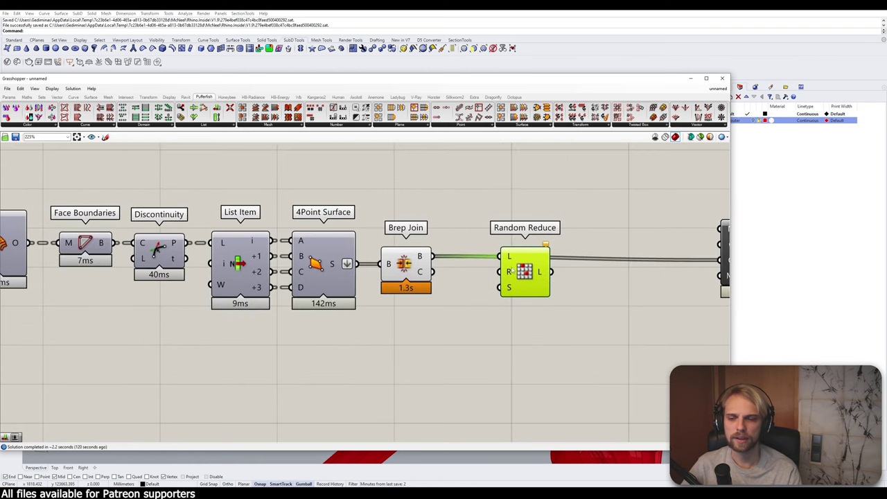
drag(520, 276, 563, 310)
click(477, 325)
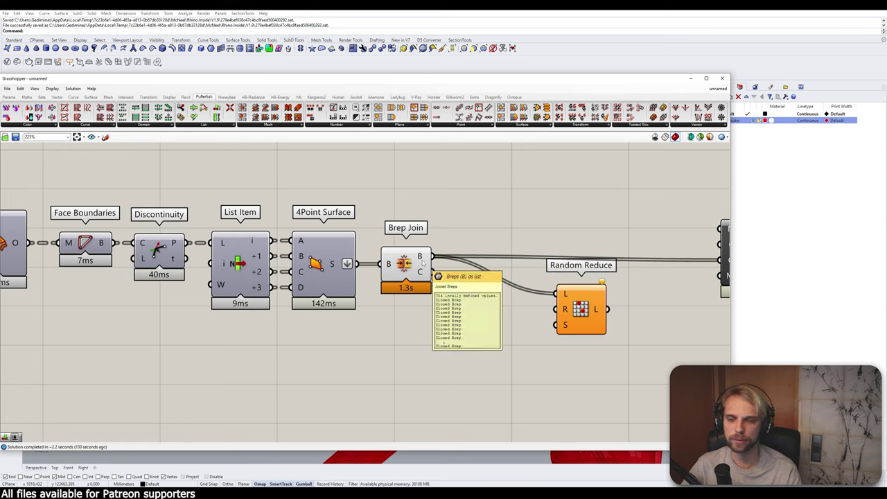
drag(581, 313, 616, 313)
Step: Add a List Length component fed by the joined breps and place Random Reduce closer to Add Geometry DirectShape
double_click(503, 336)
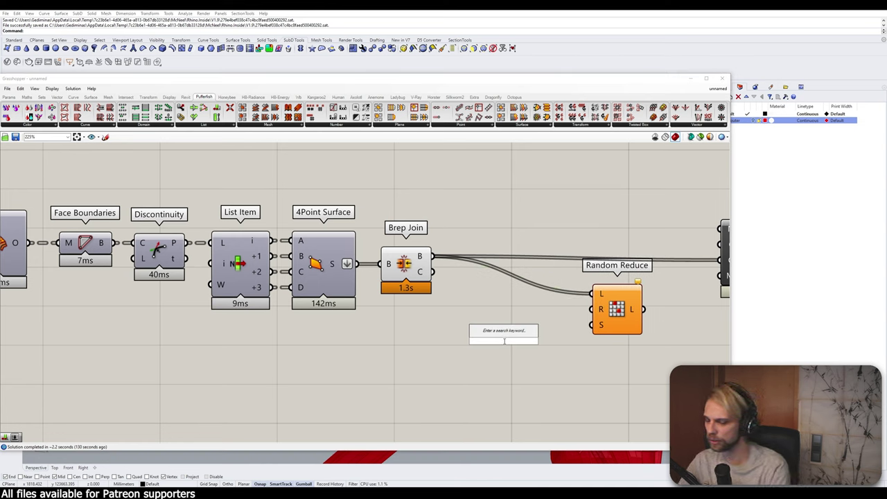
text(leng)
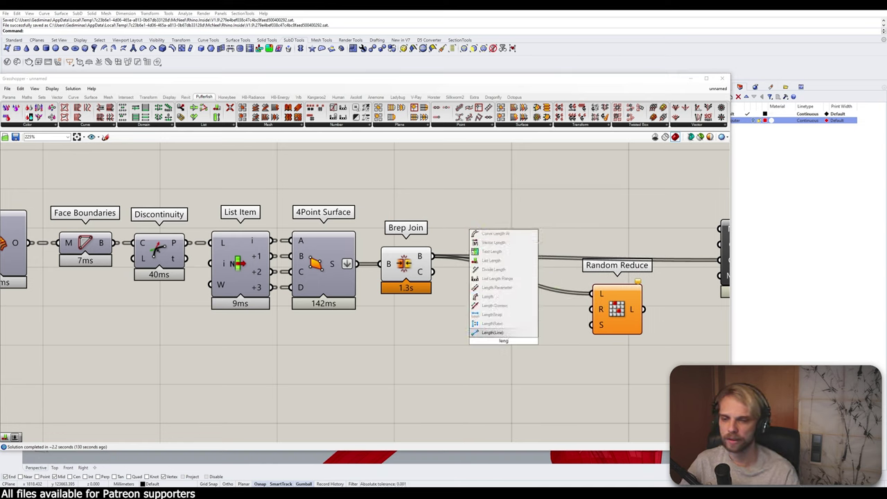
click(492, 260)
drag(432, 256, 481, 340)
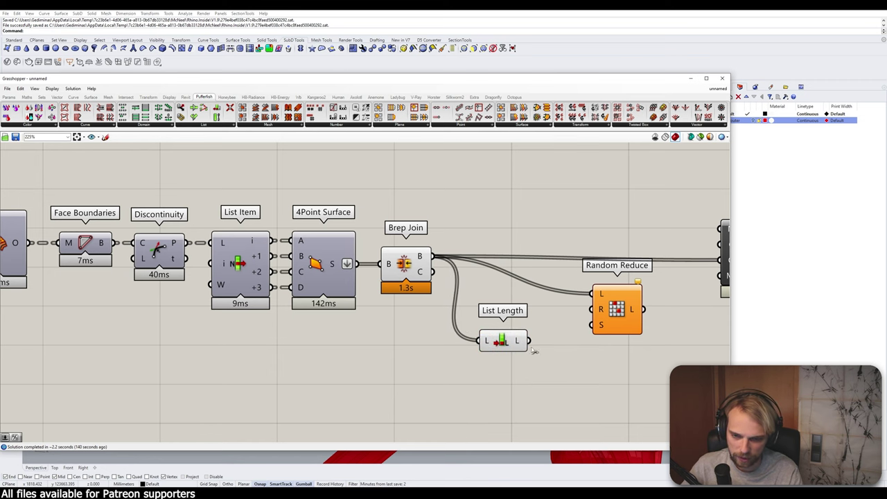
right_drag(526, 351, 411, 331)
scroll(410, 332, down, 3)
drag(617, 346, 457, 271)
drag(466, 307, 535, 299)
click(466, 337)
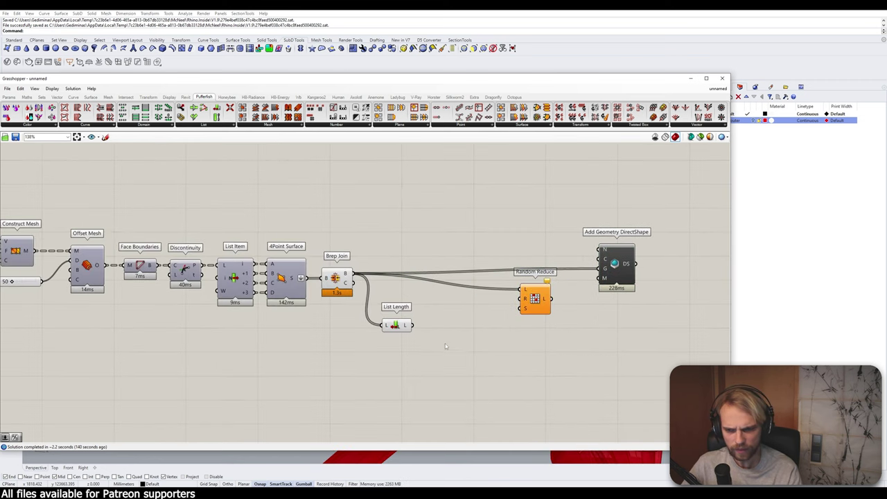
Step: Add a Multiplication component beside List Length and connect the list length to its A input
double_click(446, 346)
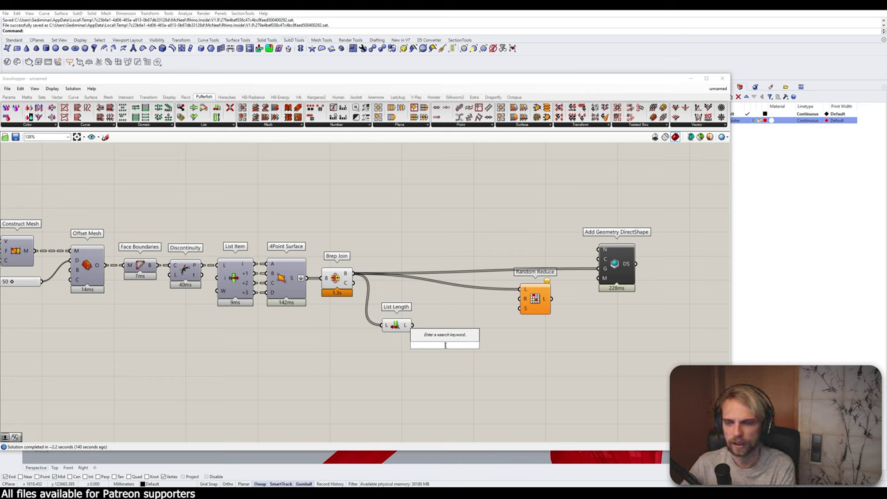
text(*)
key(Return)
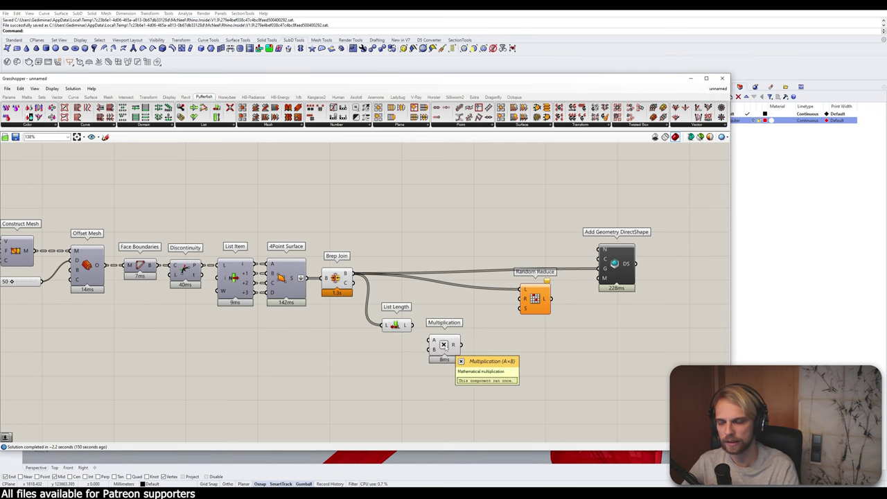
scroll(428, 336, up, 1)
drag(424, 338, 428, 340)
drag(447, 351, 451, 338)
Step: Multiply the list length by a 0.5 slider and feed the result into Random Reduce's reduction input
double_click(415, 365)
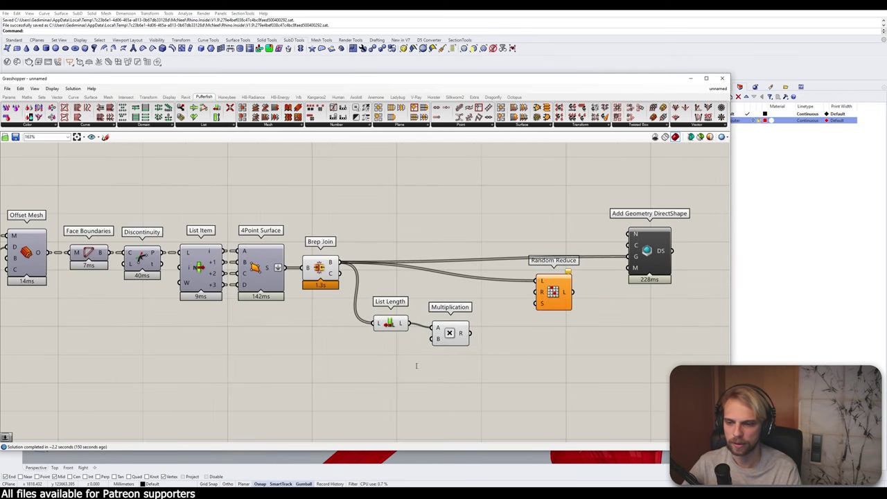
text(0.5)
key(Return)
drag(432, 370, 433, 338)
drag(492, 329, 528, 308)
mouse_move(528, 309)
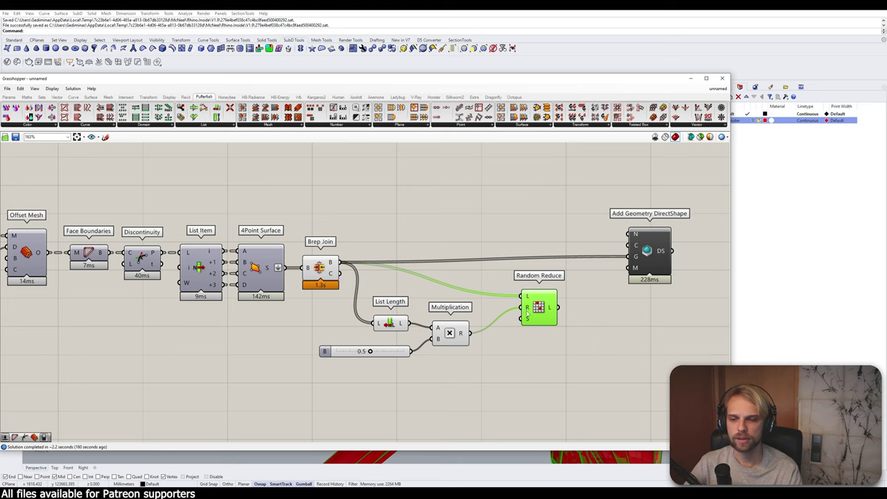
Step: Feed the reduced list into Add Geometry DirectShape's geometry input and hide the preview of the components from Brep Join to Random Reduce
drag(558, 307, 617, 310)
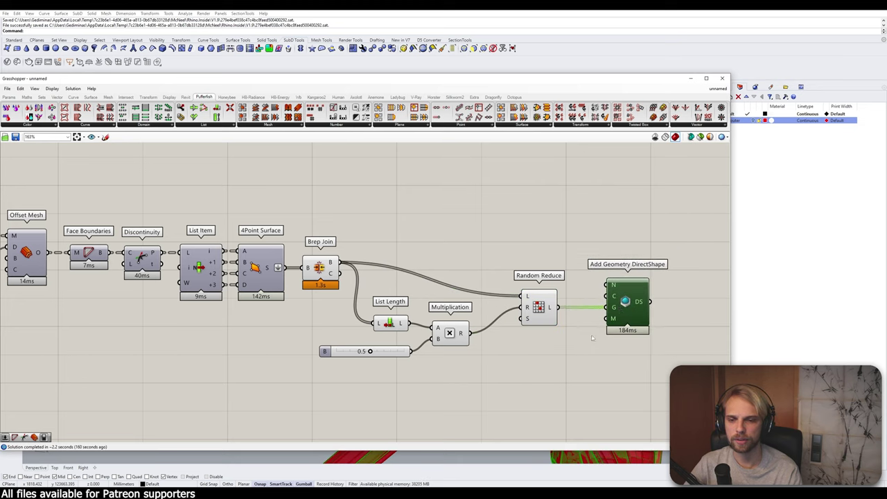
drag(557, 388, 298, 277)
middle_click(313, 242)
click(330, 220)
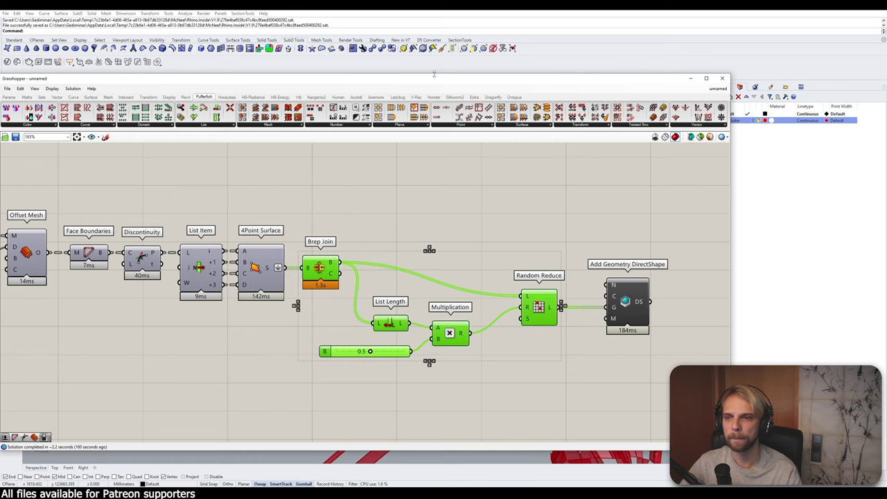
Step: Move Rhino aside, minimize Grasshopper and examine the randomly reduced panels around the structure in Revit's 3D view
drag(436, 82, 344, 104)
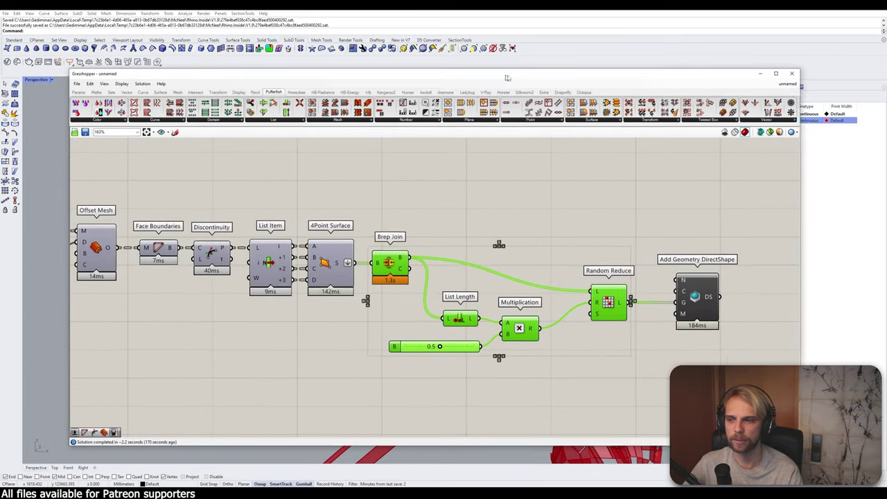
drag(378, 6, 753, 55)
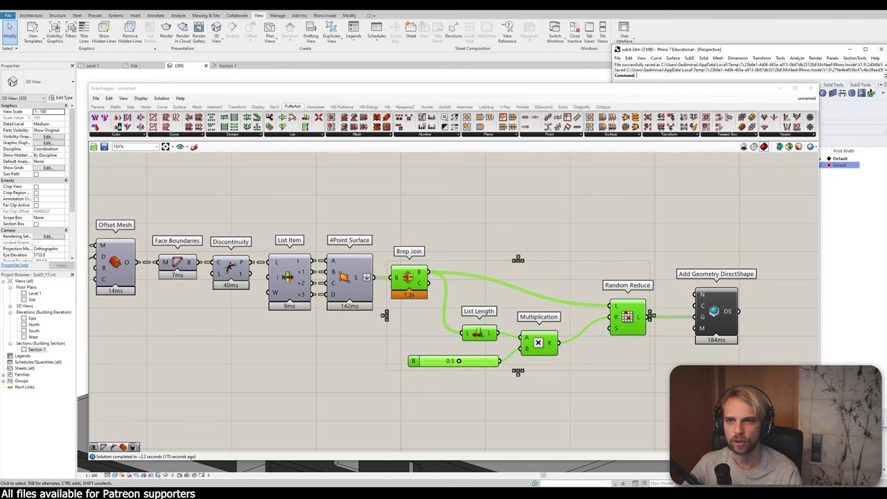
click(775, 93)
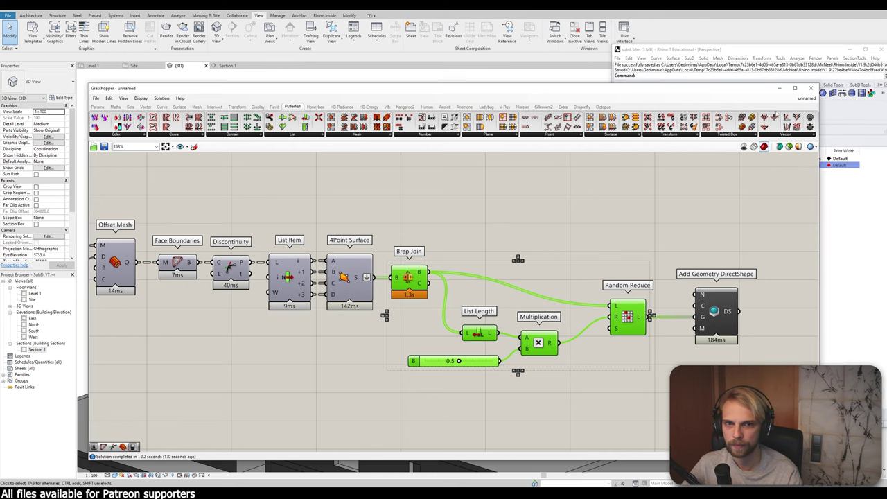
click(778, 88)
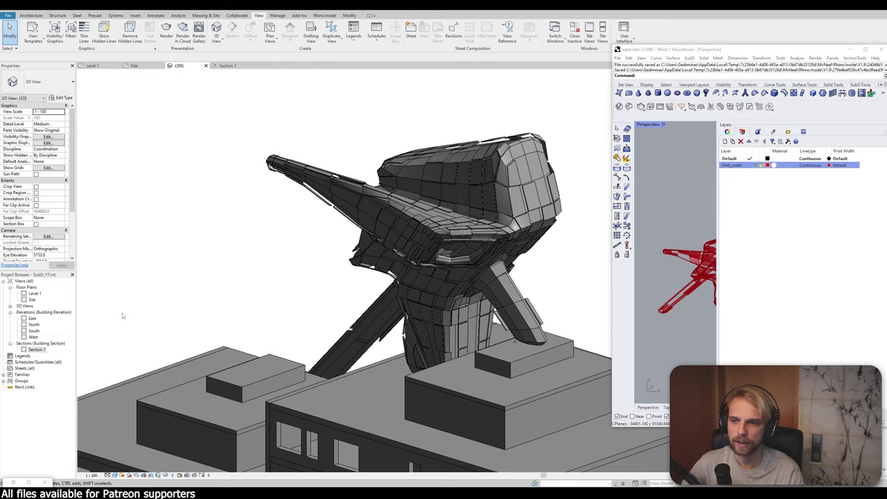
shift+middle_drag(301, 249, 112, 243)
scroll(282, 180, up, 10)
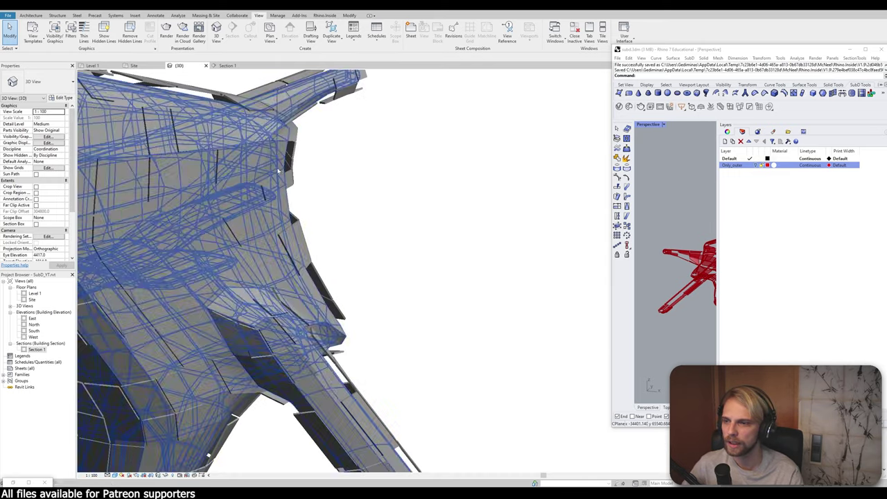
scroll(376, 312, down, 10)
shift+middle_drag(376, 313, 436, 312)
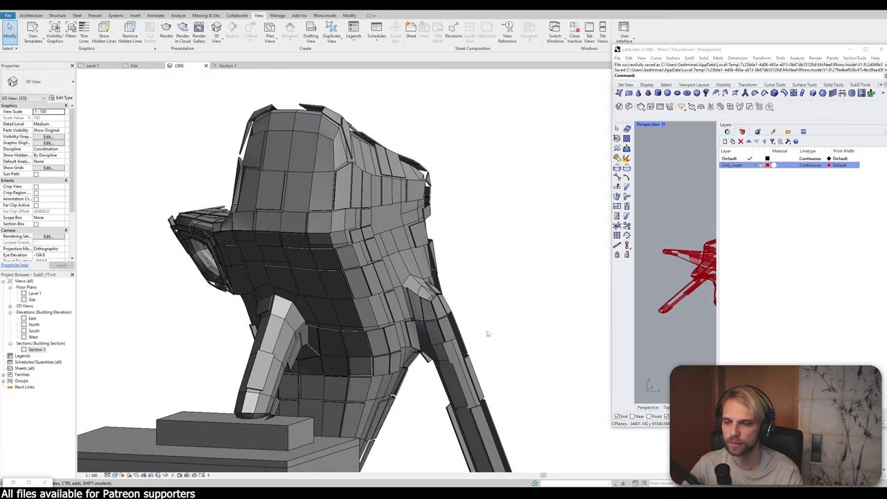
Step: Restore Grasshopper beside the Revit 3D view and set the Distance slider of the Offset Mesh fed by Mesh from SubD to 100
scroll(487, 333, up, 8)
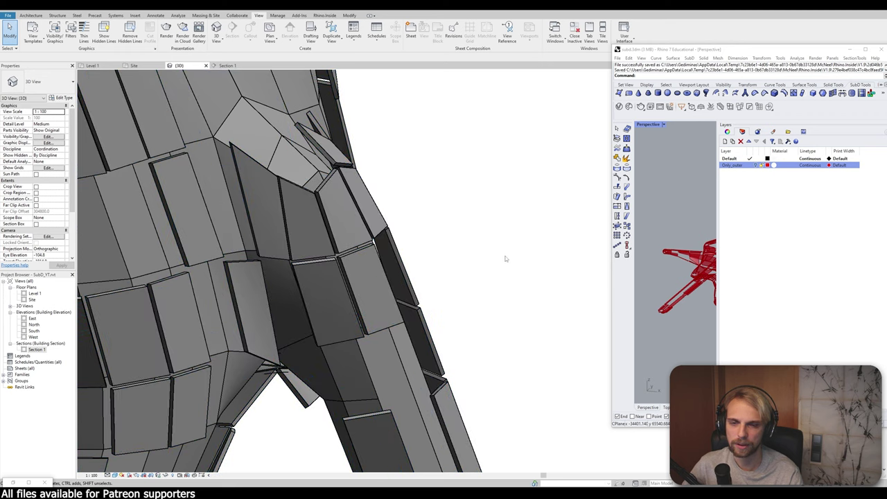
click(615, 62)
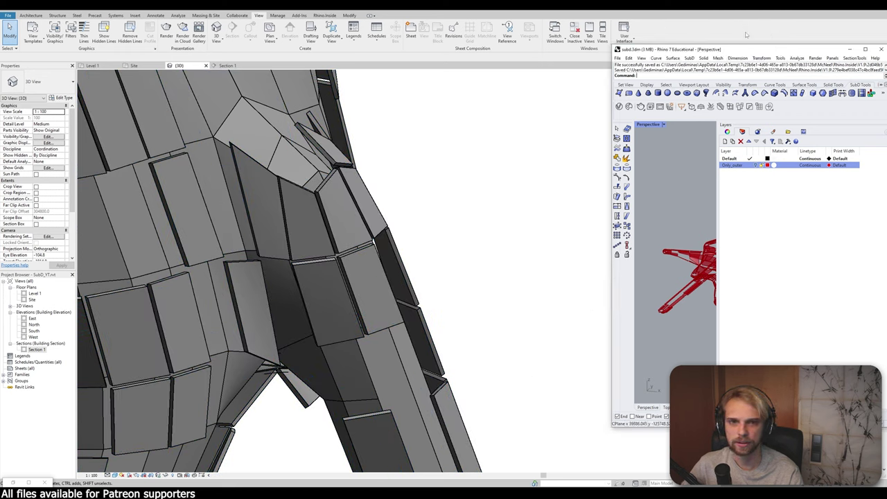
click(14, 483)
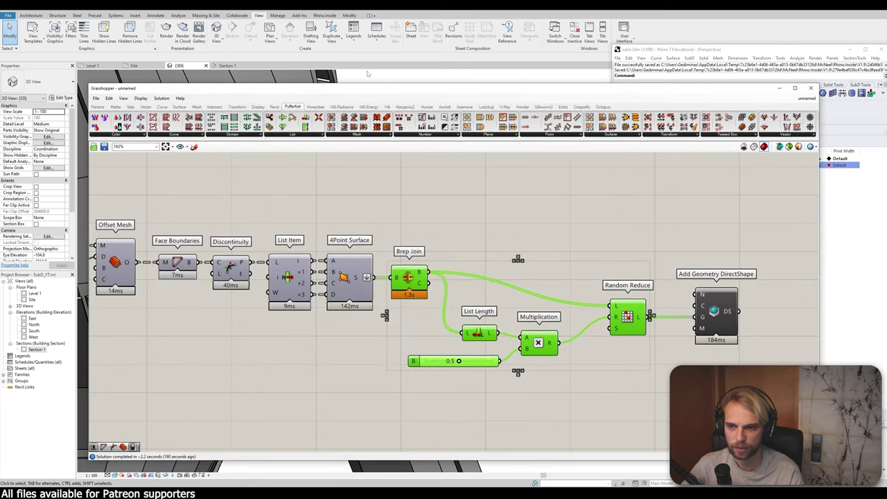
drag(321, 92, 694, 112)
right_drag(570, 330, 780, 327)
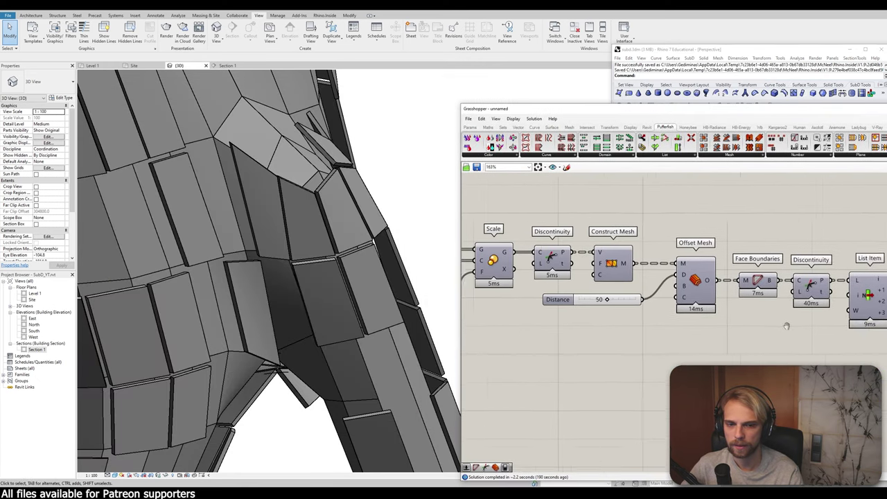
scroll(775, 327, down, 3)
scroll(608, 342, up, 6)
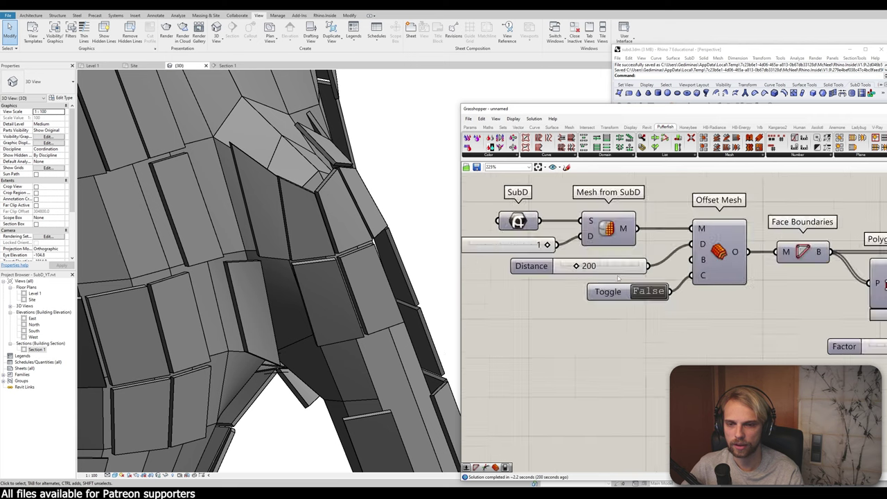
double_click(618, 264)
text(1)
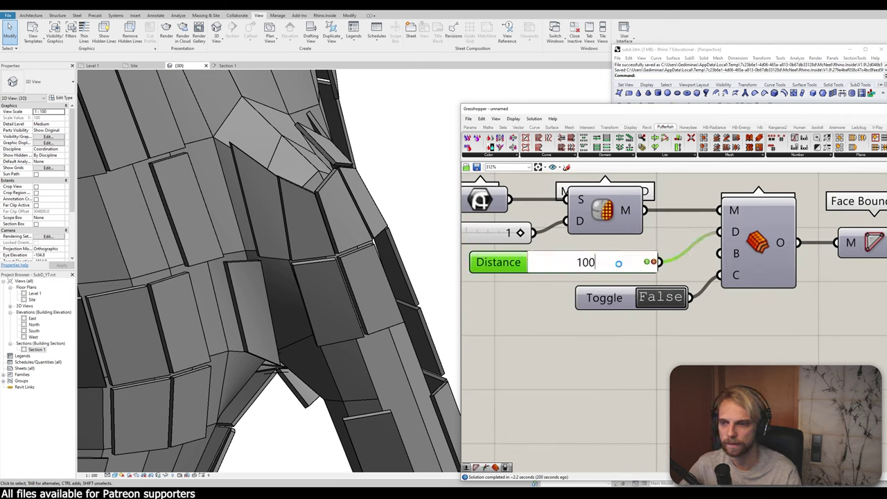
text(00)
key(Return)
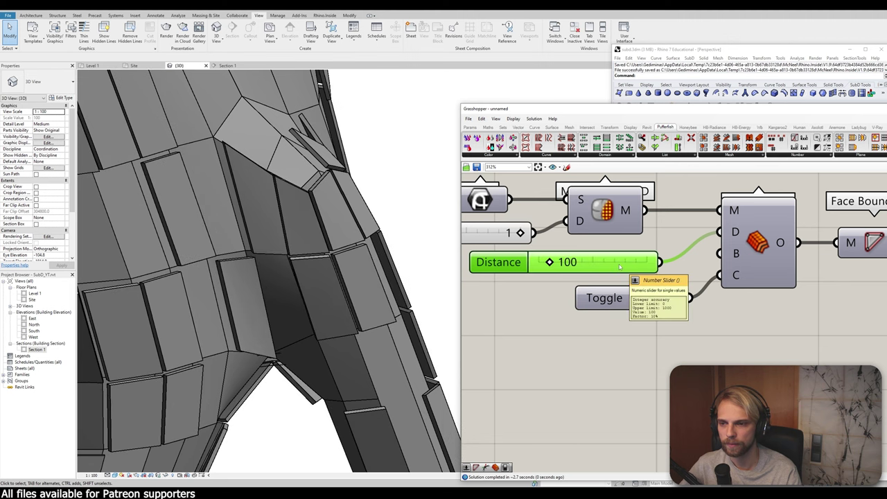
Step: Check the model in Revit, disconnect Random Reduce's output from Add Geometry DirectShape's geometry input and reconnect it to refresh the panels
scroll(265, 393, down, 4)
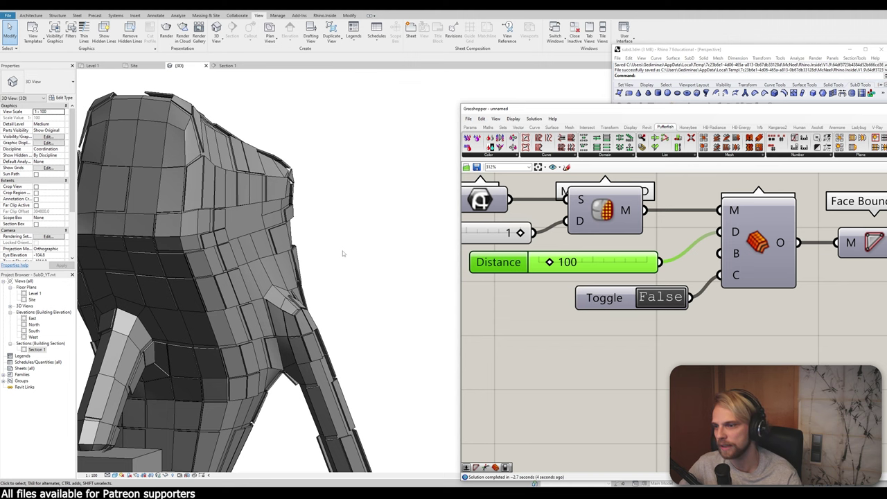
shift+middle_drag(330, 249, 144, 302)
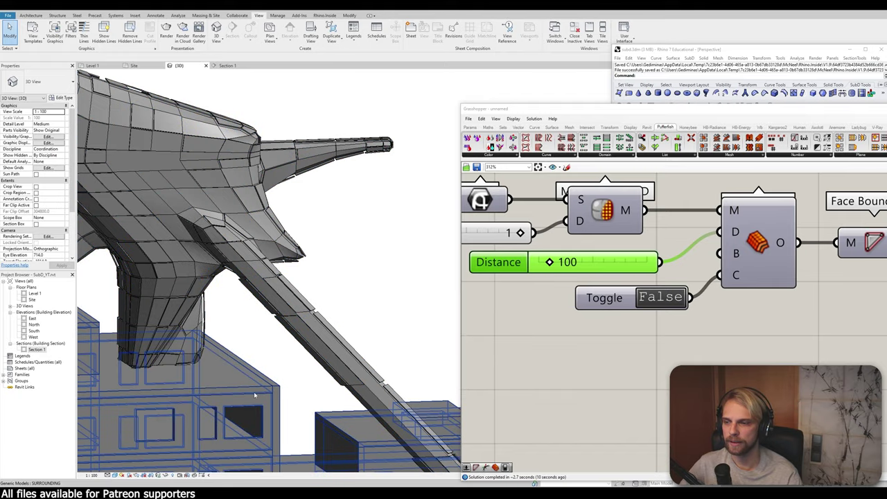
scroll(255, 361, down, 3)
scroll(201, 317, up, 3)
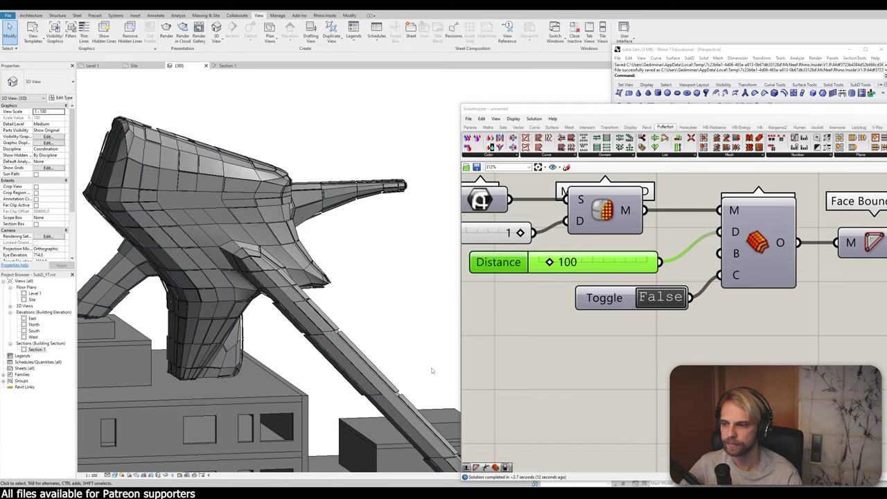
scroll(687, 318, down, 10)
right_click(622, 312)
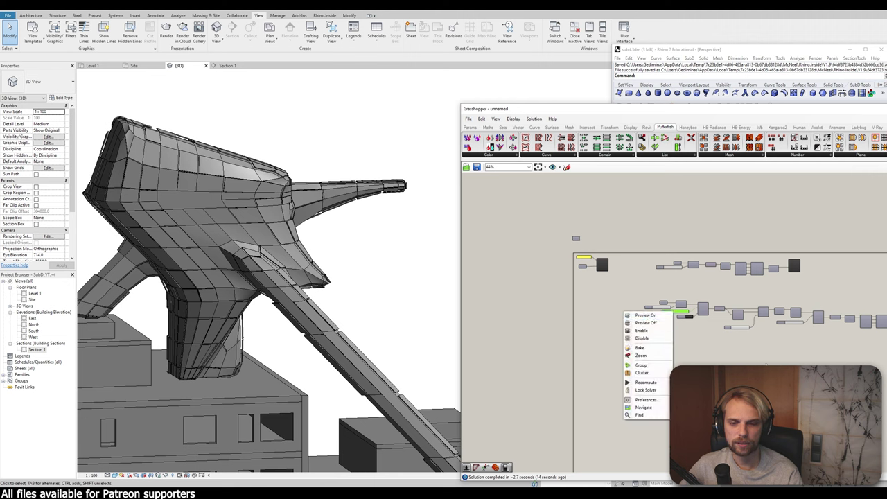
middle_click(793, 361)
scroll(711, 338, up, 6)
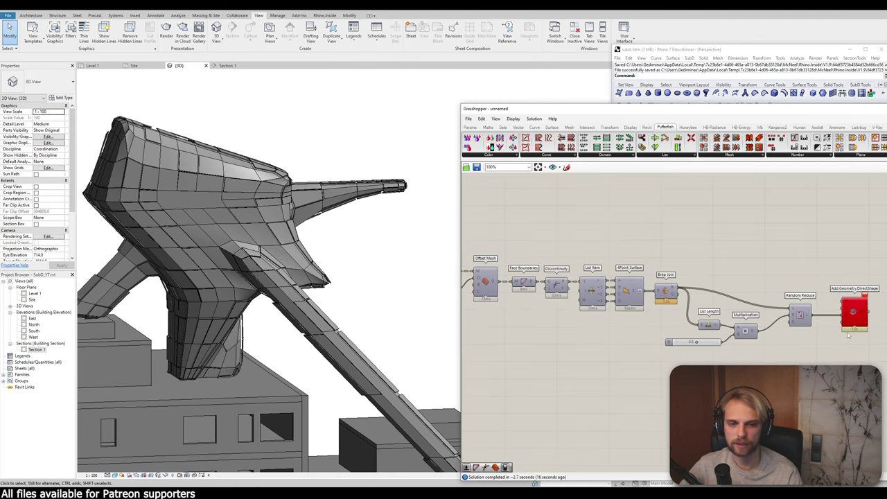
scroll(710, 329, up, 2)
ctrl+drag(725, 304, 647, 303)
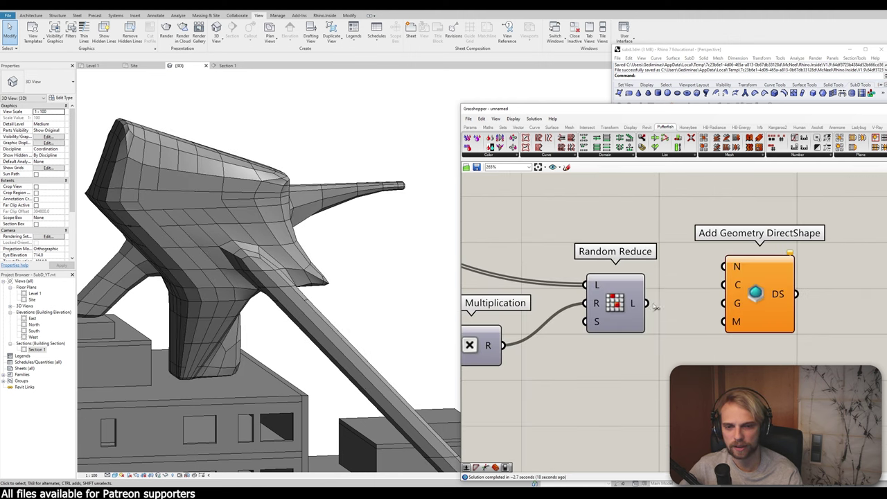
drag(726, 310, 648, 303)
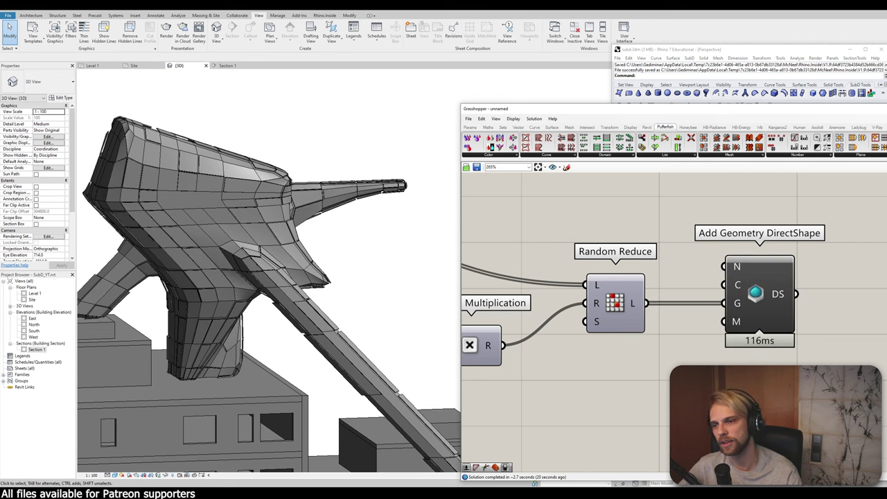
Step: Add a Convert Material component below Random Reduce and connect its output to Add Geometry DirectShape's M input
right_drag(716, 373, 643, 347)
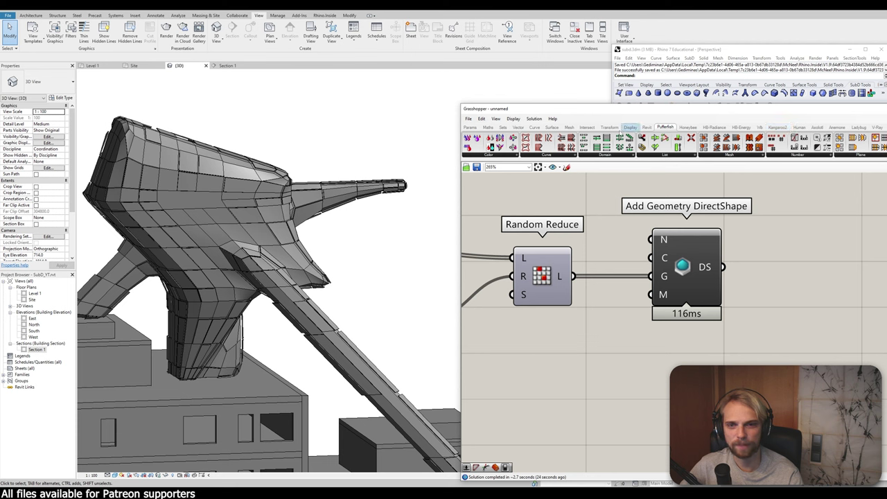
click(646, 127)
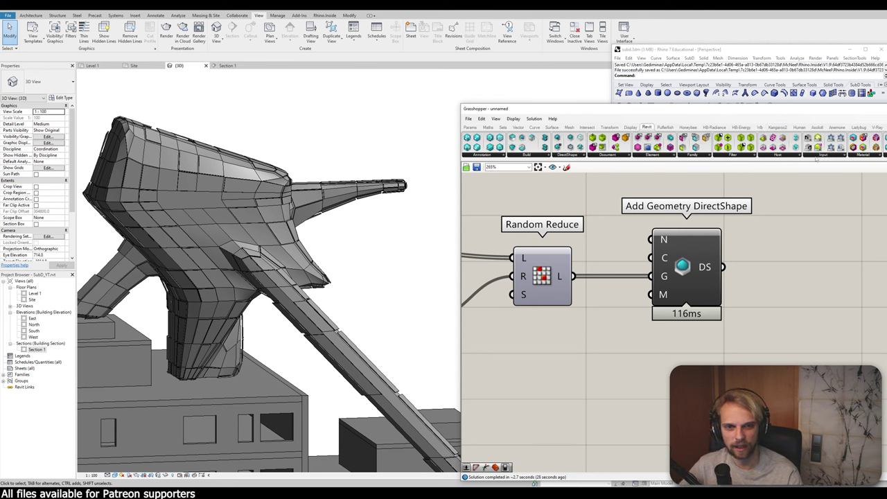
click(826, 157)
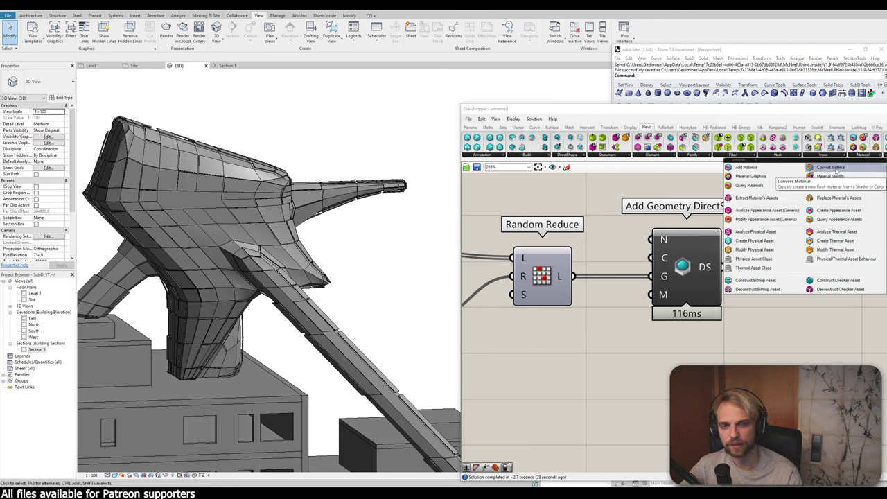
click(832, 173)
click(668, 335)
drag(635, 348, 651, 276)
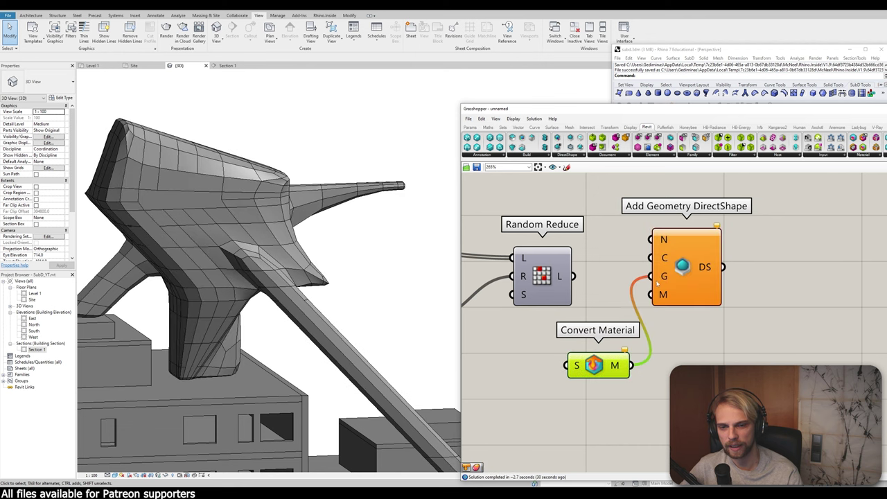
key(ctrl+z)
drag(631, 365, 650, 294)
Step: Add a Colour Swatch, connect it to Convert Material's S input and place it closer to that component
right_drag(603, 366, 702, 322)
double_click(519, 355)
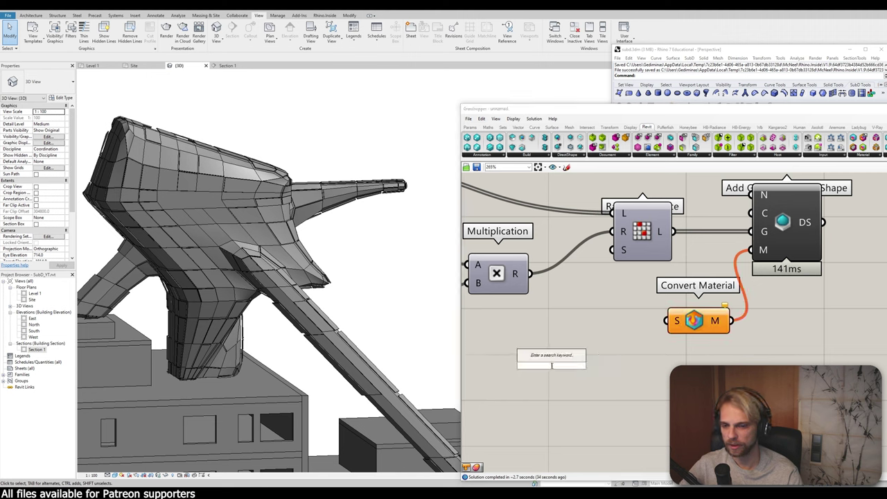
text(swat)
click(568, 356)
click(586, 362)
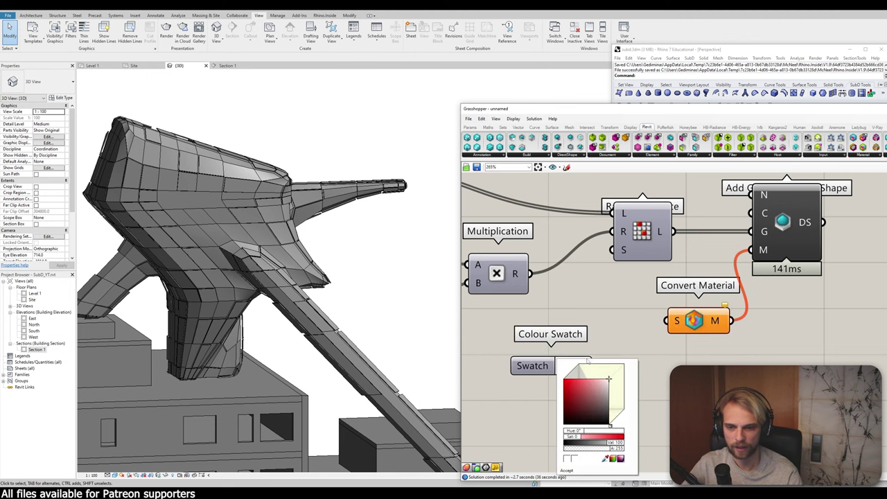
drag(592, 365, 667, 320)
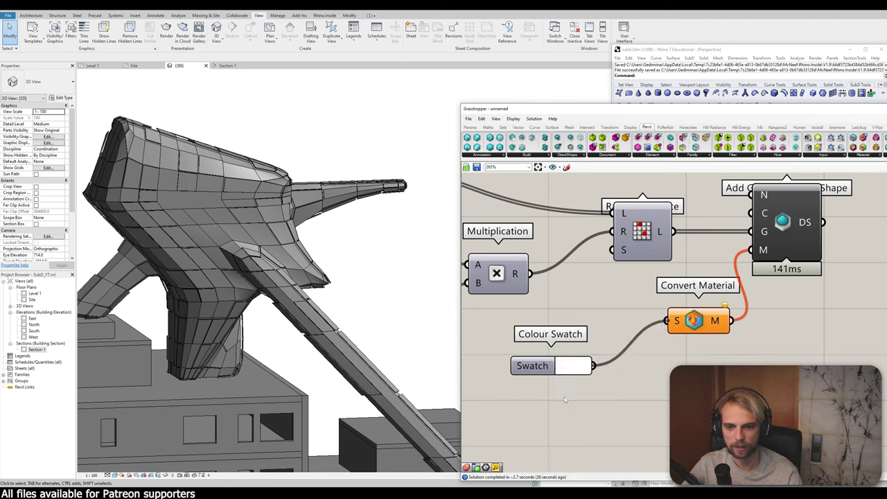
drag(541, 365, 577, 330)
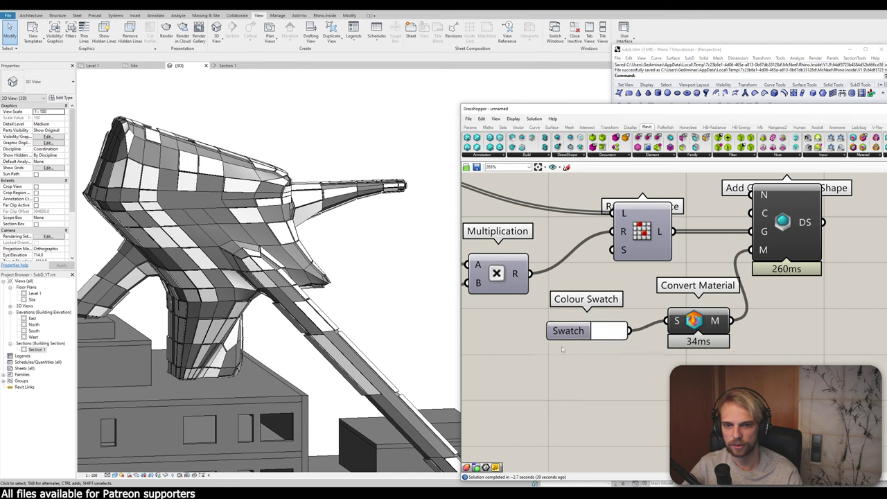
Step: Try bright green as the swatch colour and settle on a semi-transparent dark grey with an alpha of 150
click(604, 331)
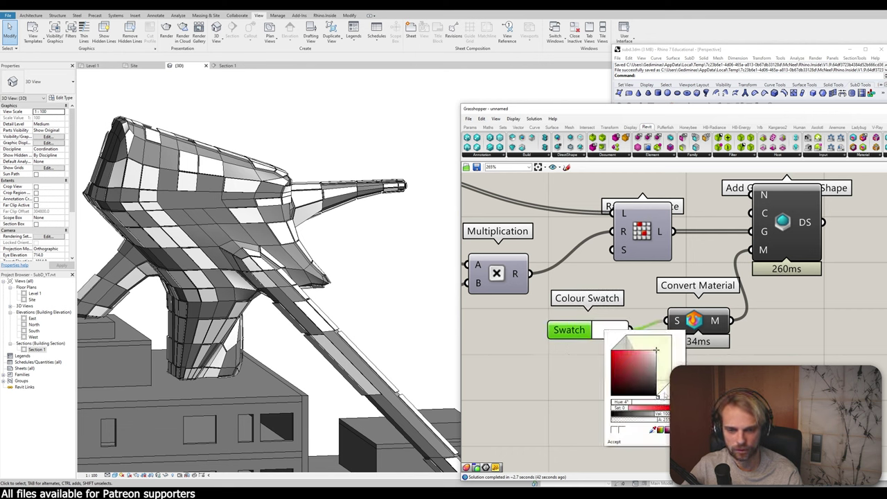
drag(664, 394, 616, 344)
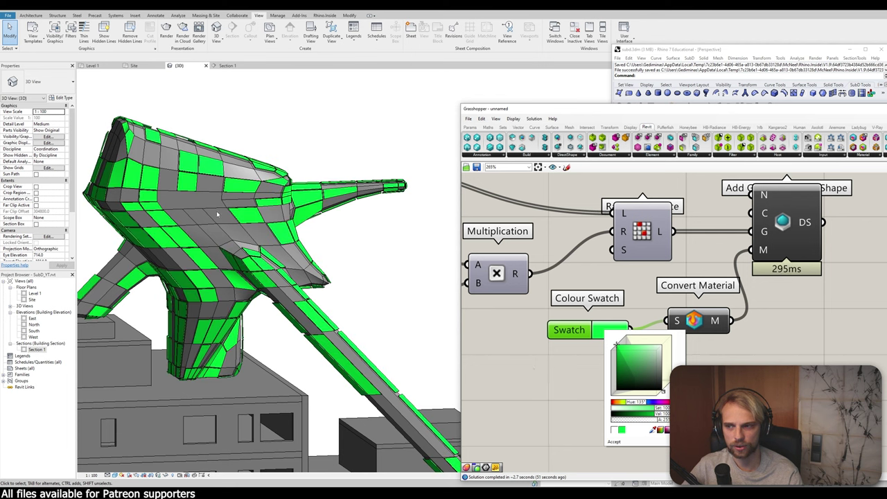
drag(663, 420, 641, 420)
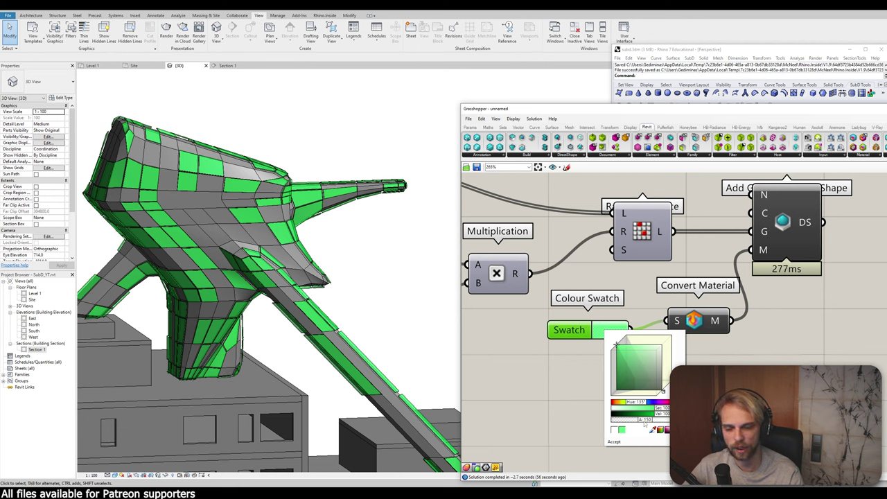
drag(630, 363, 662, 386)
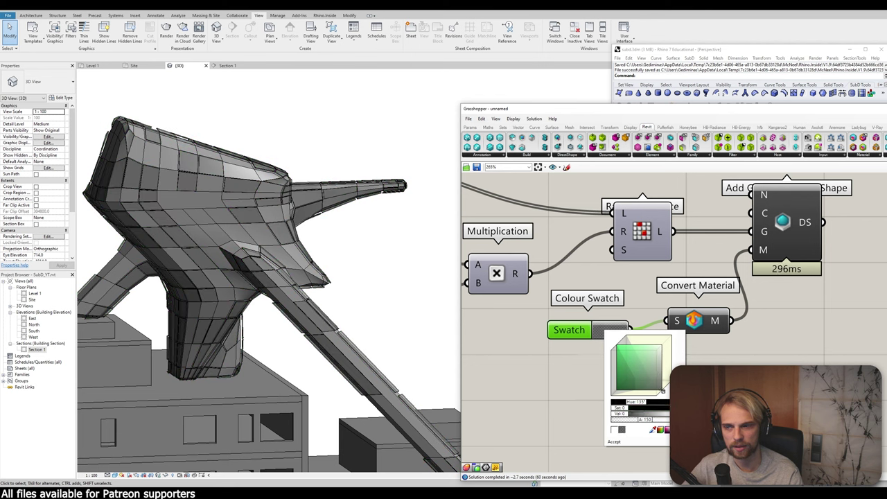
click(693, 387)
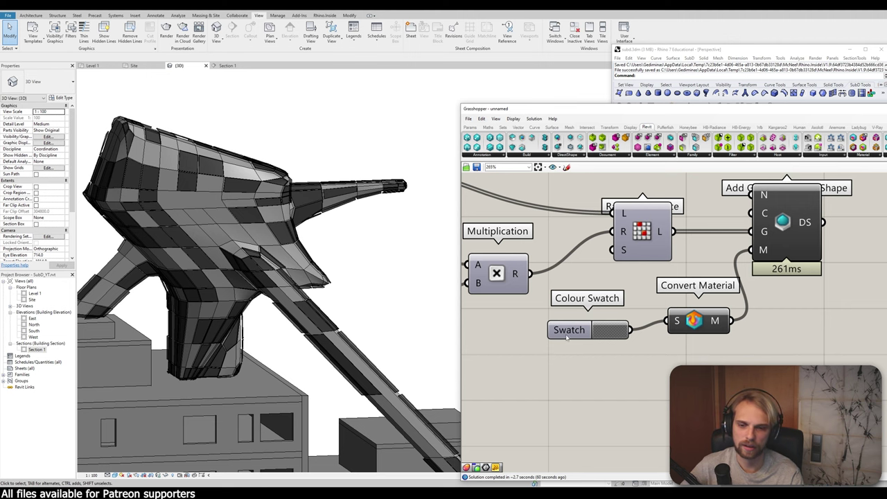
click(612, 336)
drag(664, 399, 664, 393)
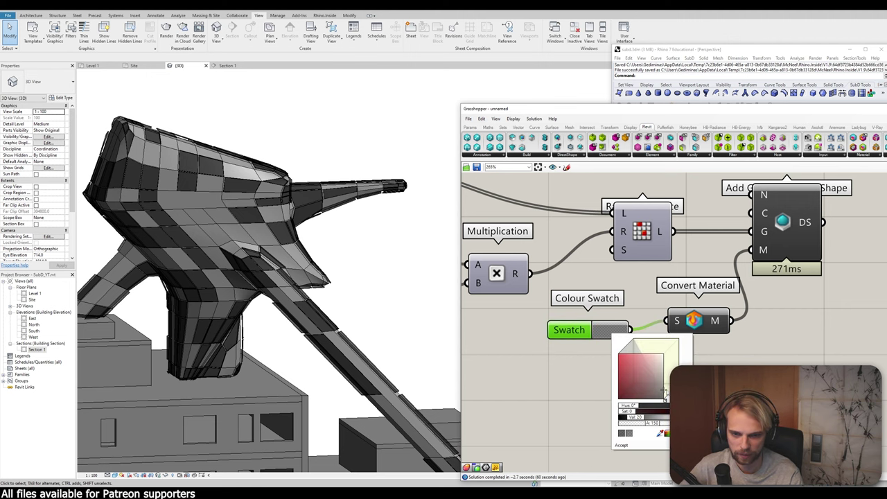
Step: Examine the dark grey panels in Revit's 3D view and in the Section 1 view, with Grasshopper minimized
scroll(306, 298, down, 3)
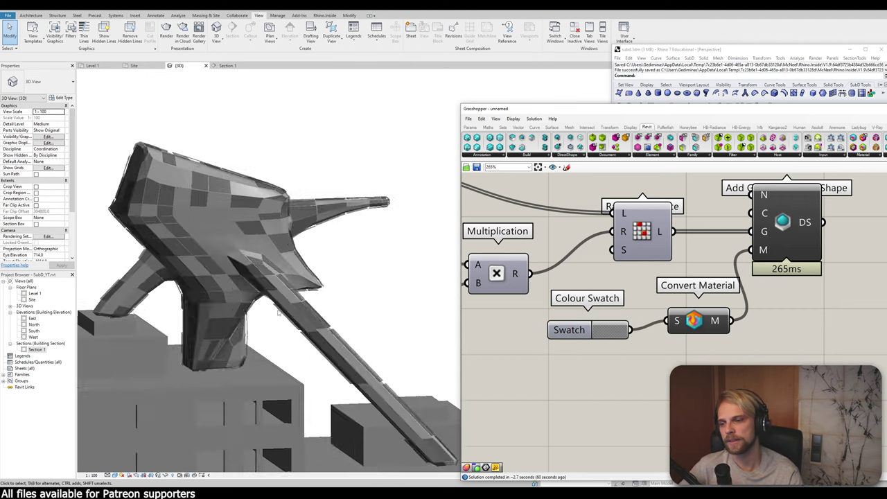
shift+middle_drag(142, 308, 241, 255)
shift+middle_drag(305, 288, 106, 287)
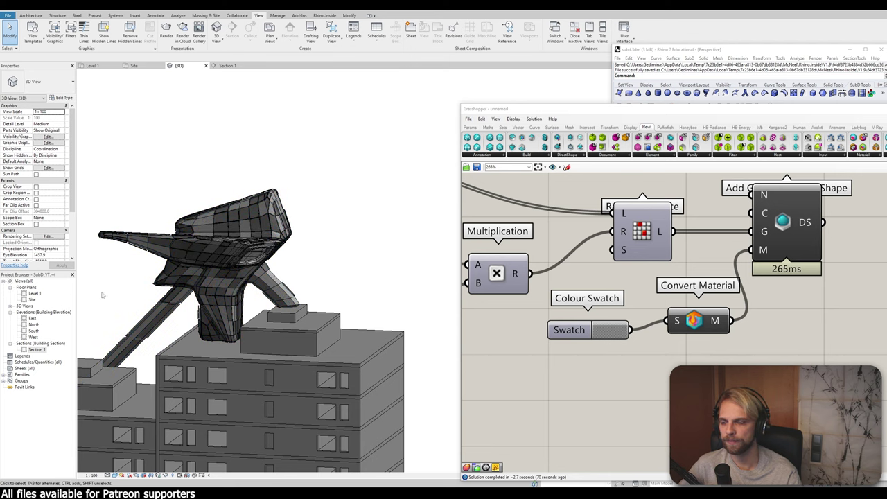
scroll(106, 287, up, 4)
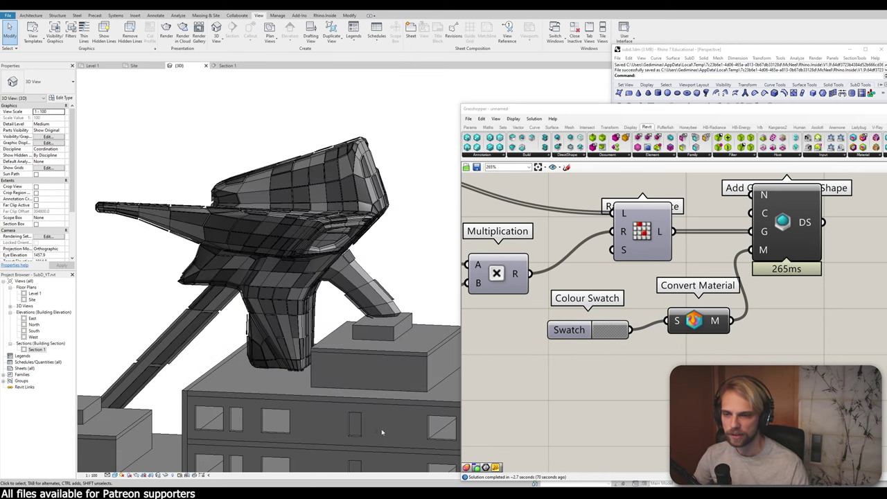
scroll(584, 302, down, 5)
right_click(691, 292)
click(579, 280)
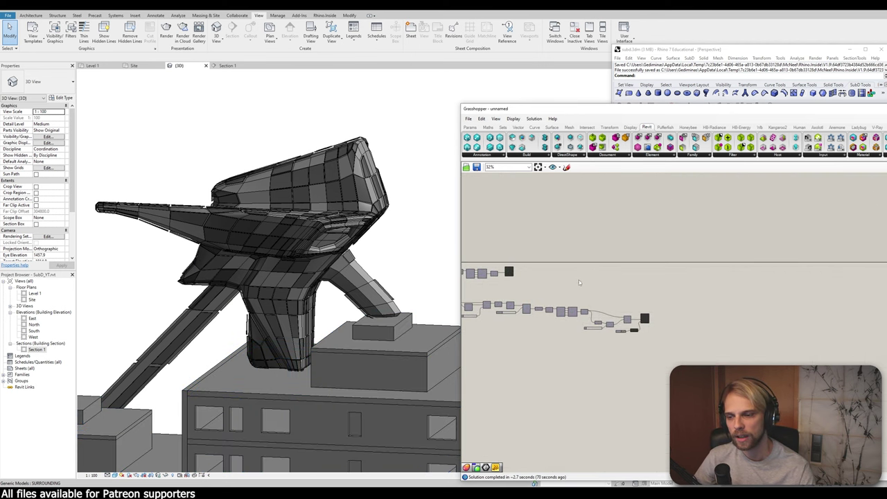
click(228, 65)
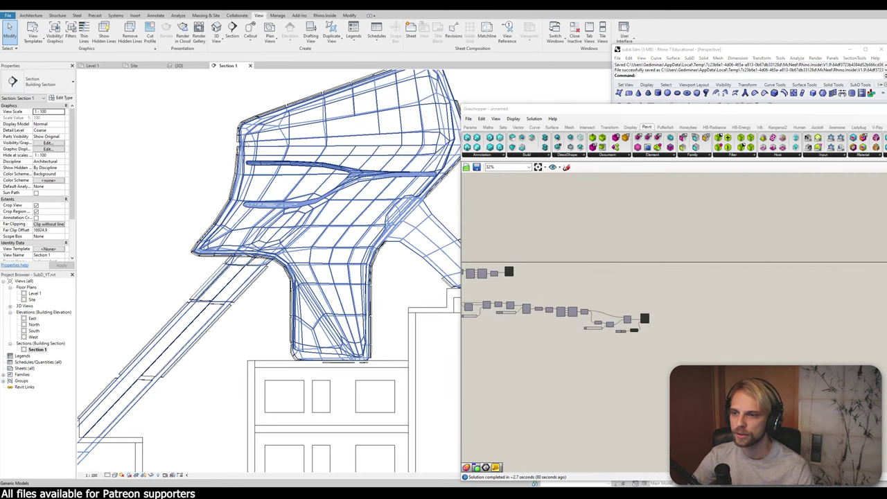
drag(827, 116, 466, 121)
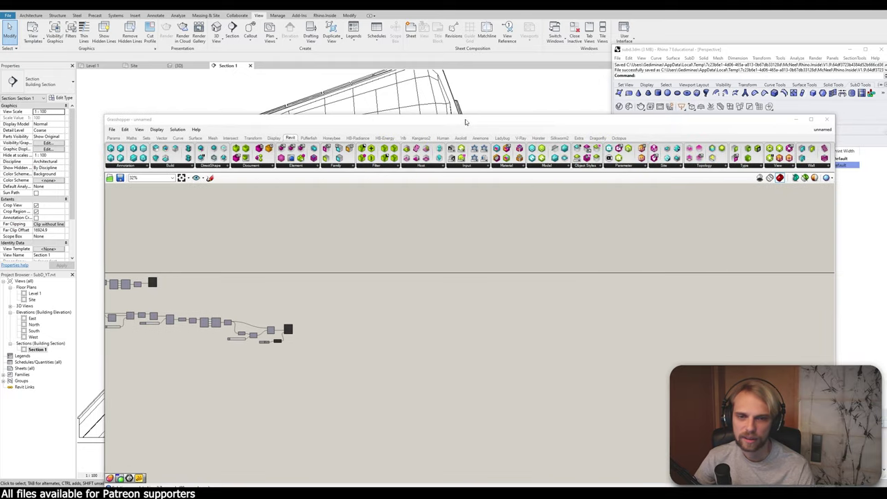
click(795, 119)
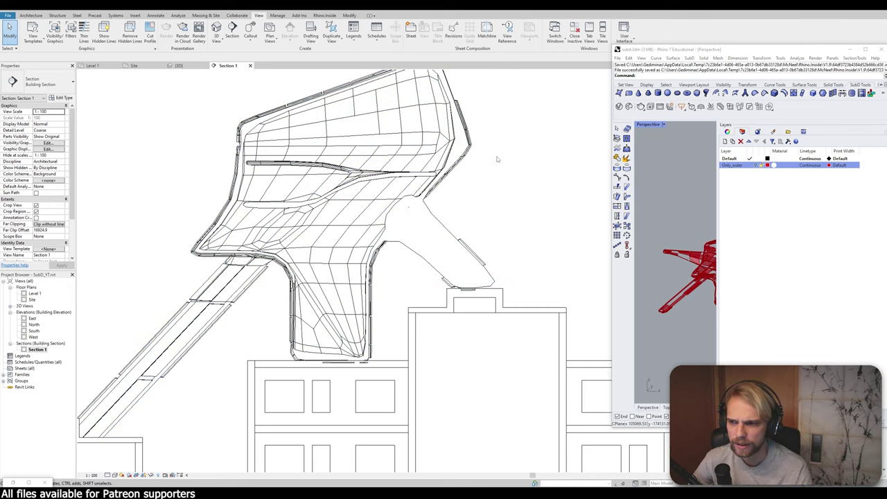
click(55, 29)
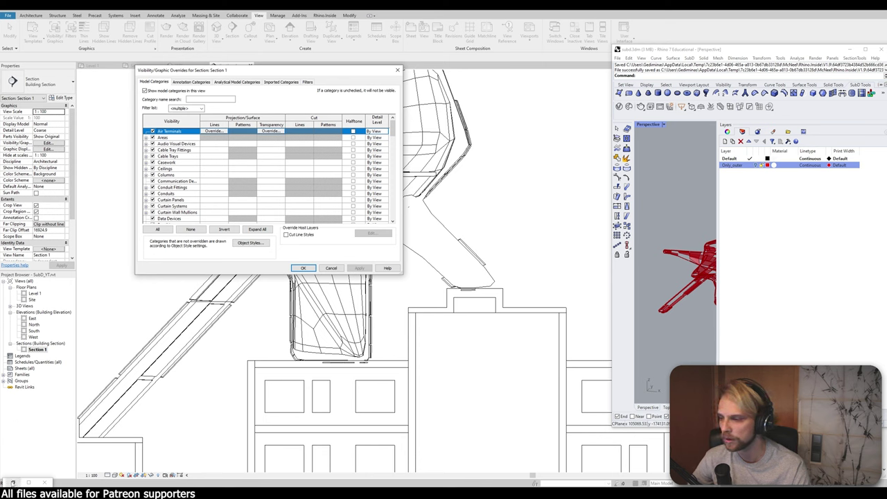
click(12, 482)
click(331, 268)
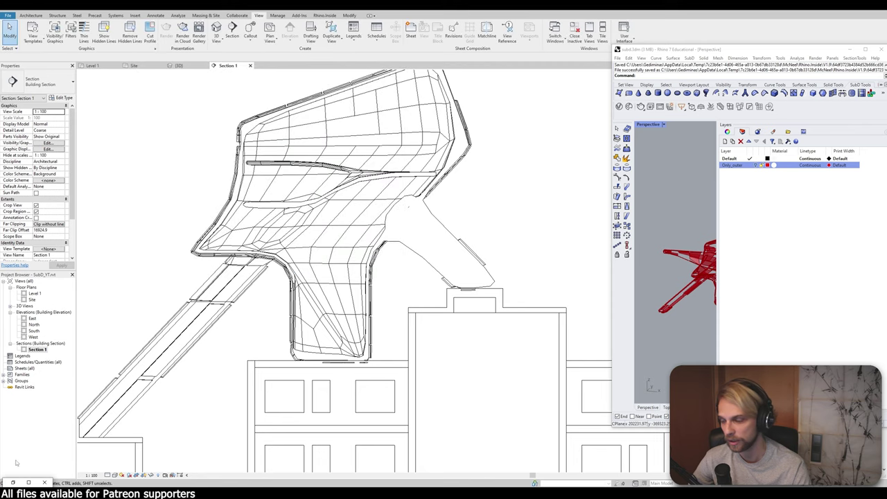
Step: In Grasshopper, add a DirectShape Categories component and place it above the upper chain, near Add Geometry DirectShape
scroll(321, 250, up, 10)
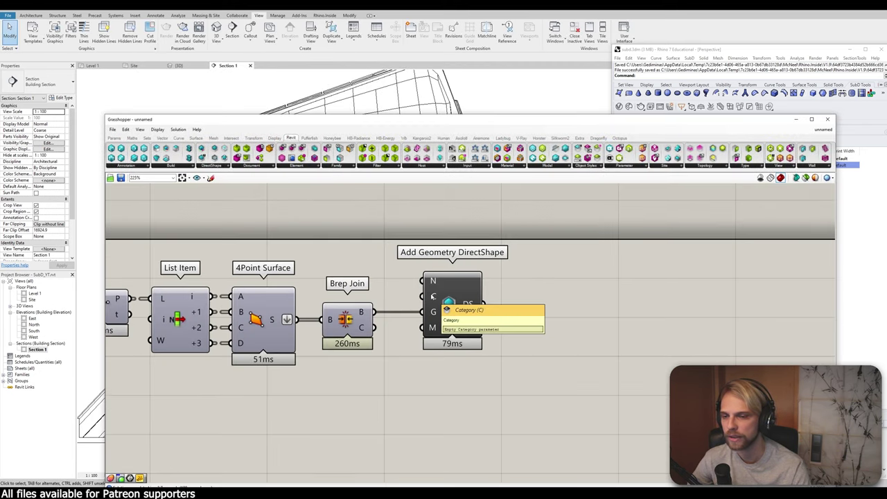
right_drag(432, 297, 527, 336)
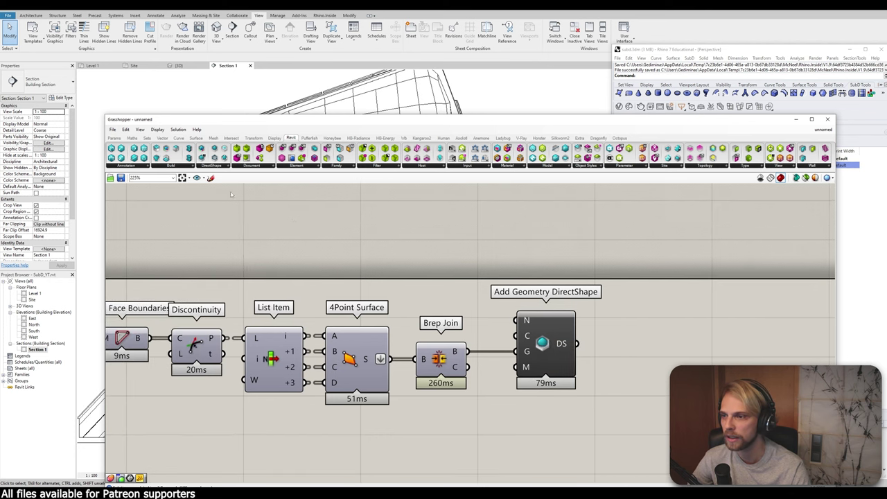
click(206, 167)
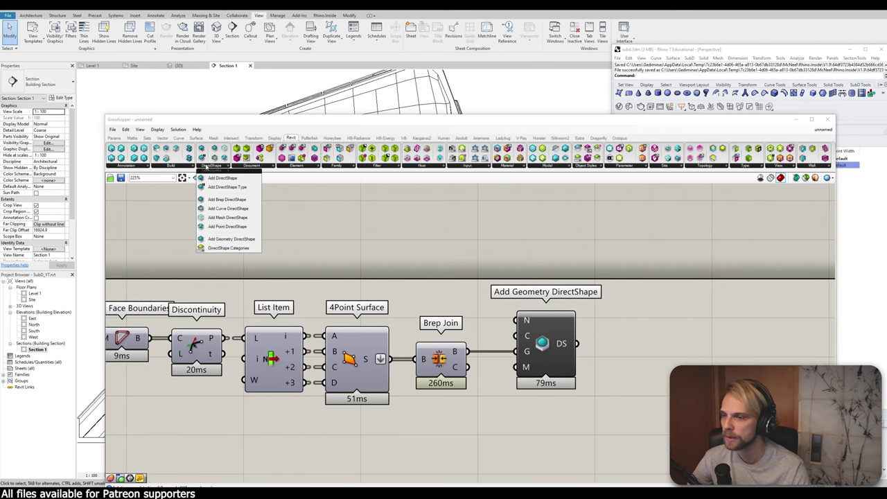
click(228, 247)
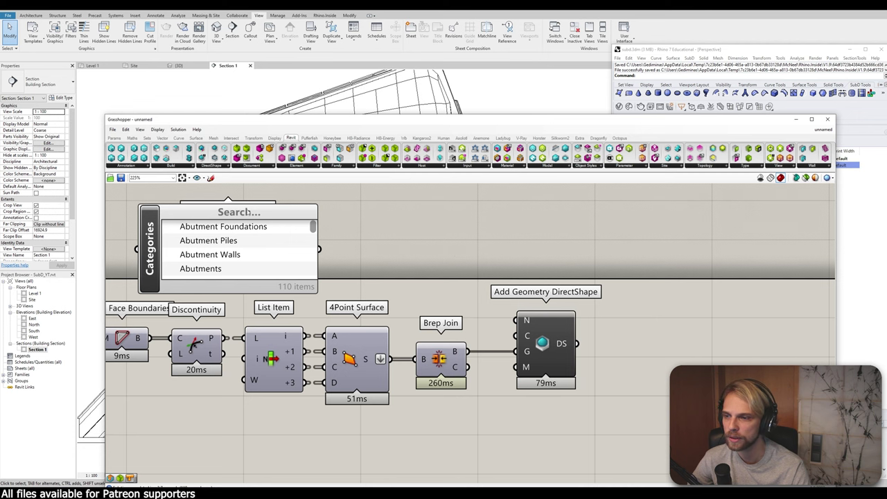
drag(263, 218, 454, 200)
right_drag(455, 201, 444, 271)
scroll(430, 262, down, 3)
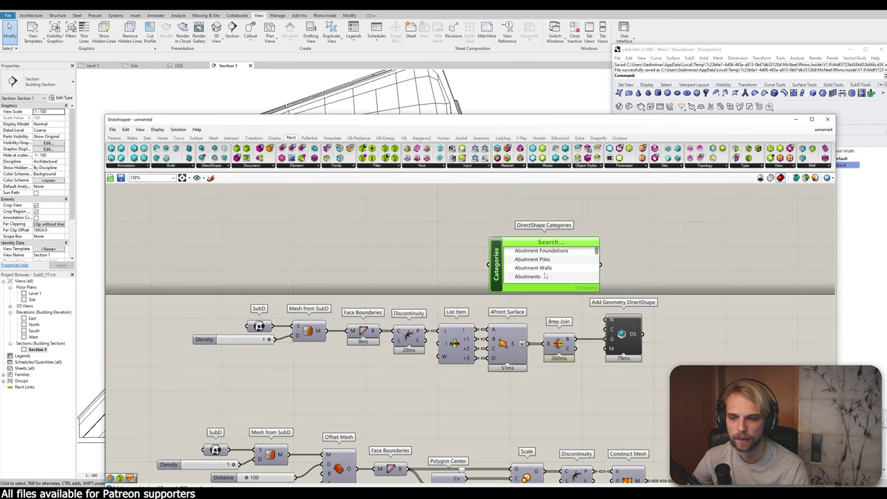
Step: Try the DirectShape Categories component above Random Reduce in the lower chain and move it back above the upper chain
scroll(546, 276, down, 4)
drag(431, 192, 676, 291)
scroll(675, 291, up, 4)
scroll(611, 319, up, 3)
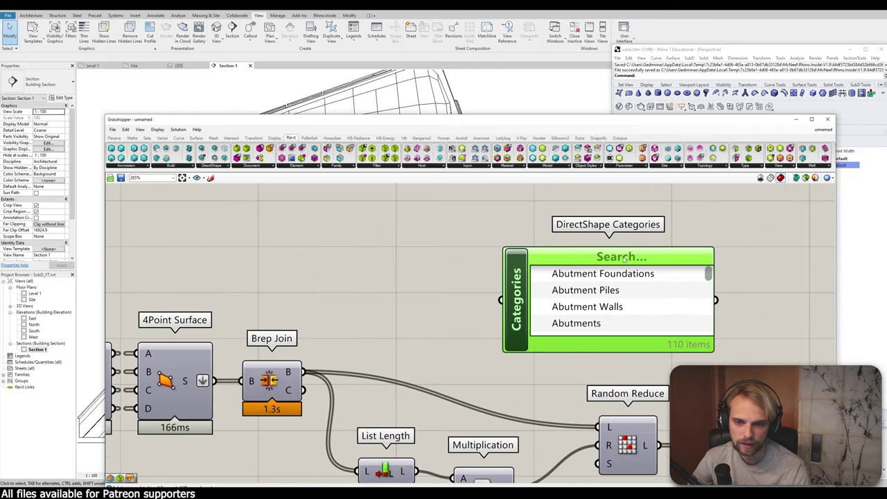
click(623, 256)
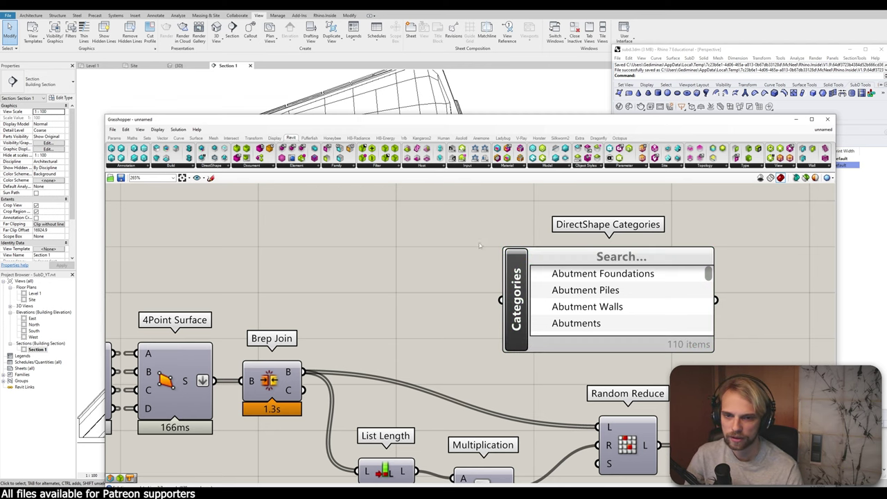
scroll(444, 255, down, 6)
drag(466, 263, 359, 236)
scroll(379, 214, up, 3)
Step: Search the DirectShape Categories for "curtain wall" and choose Curtain Panels
click(383, 215)
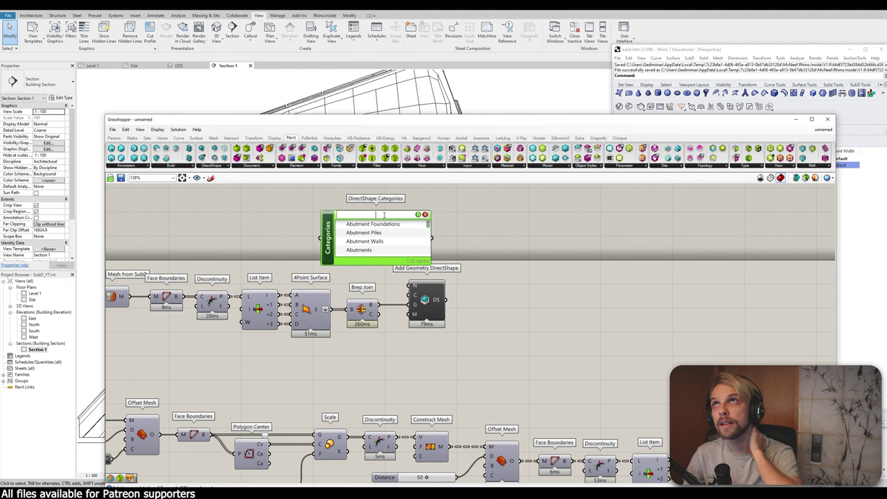
text(cu)
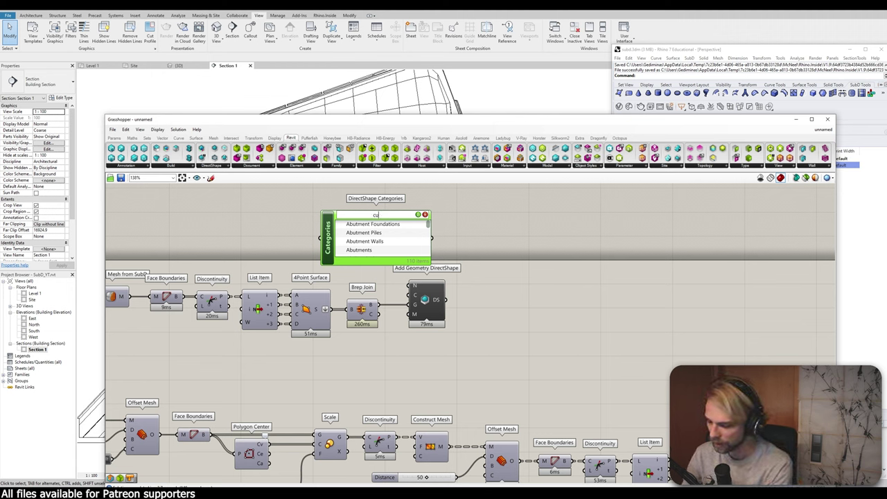
text(rtain wall)
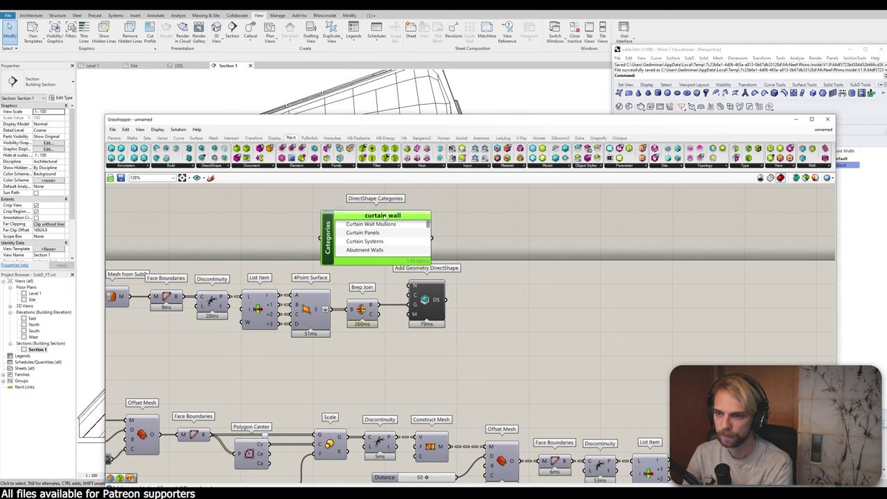
click(363, 233)
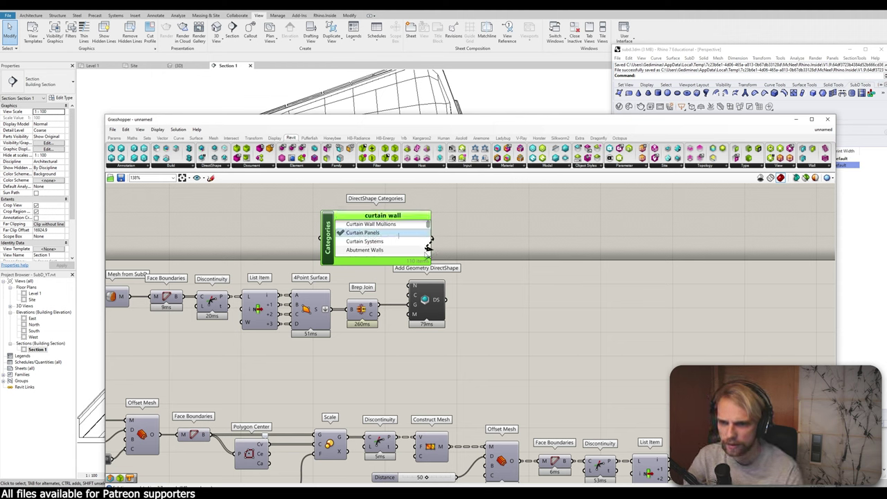
Step: Connect DirectShape Categories to the upper Add Geometry DirectShape's C input, then detach and reconnect Brep Join's B output to its G input
drag(431, 237, 413, 295)
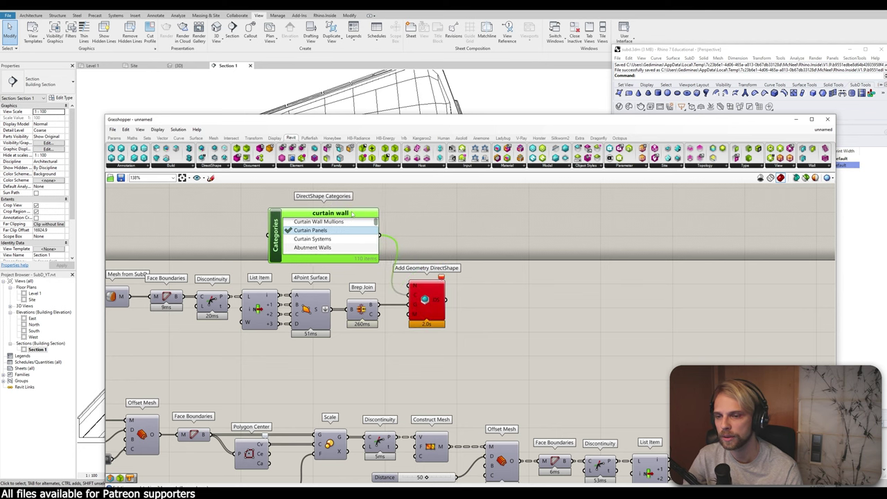
scroll(412, 295, up, 3)
ctrl+drag(409, 284, 370, 286)
drag(370, 286, 417, 285)
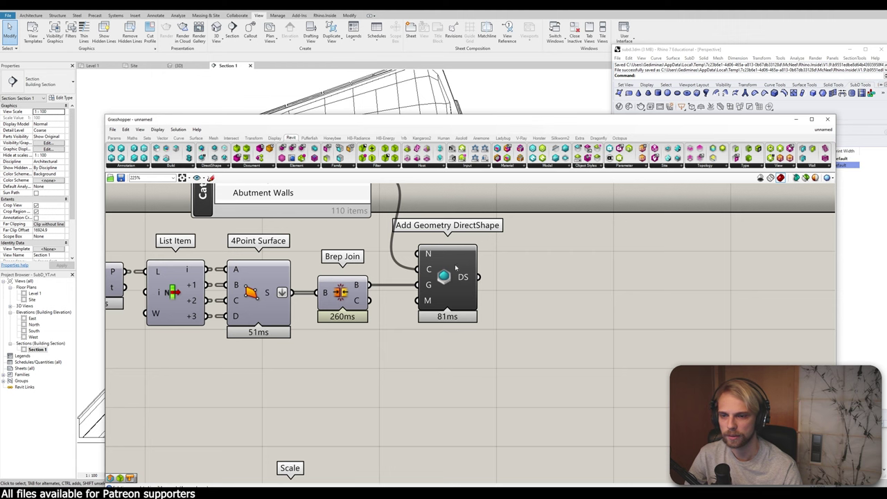
scroll(544, 251, down, 1)
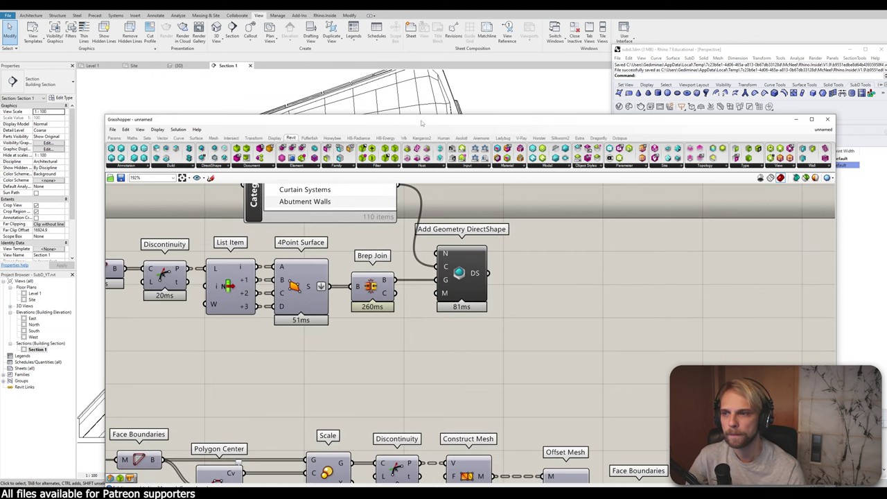
Step: Nudge the lower Add Geometry DirectShape slightly aside and shift both panel component chains down and left on the canvas
drag(420, 123, 417, 102)
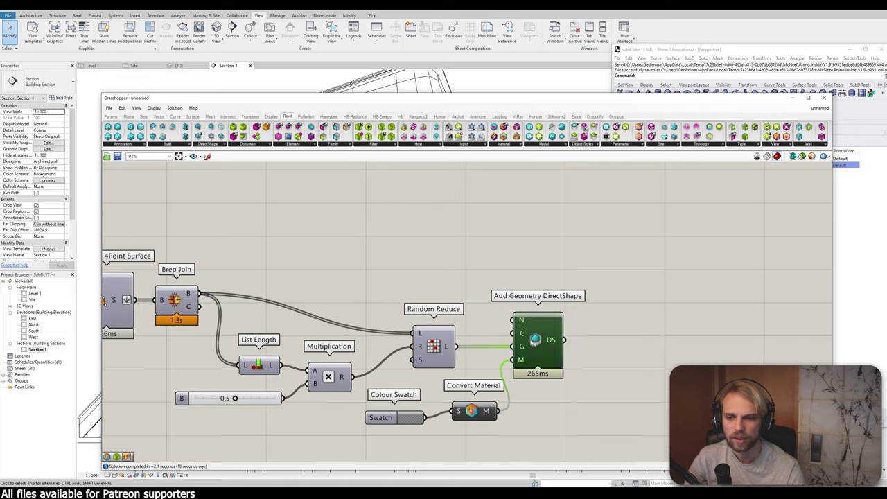
drag(535, 339, 545, 340)
click(538, 241)
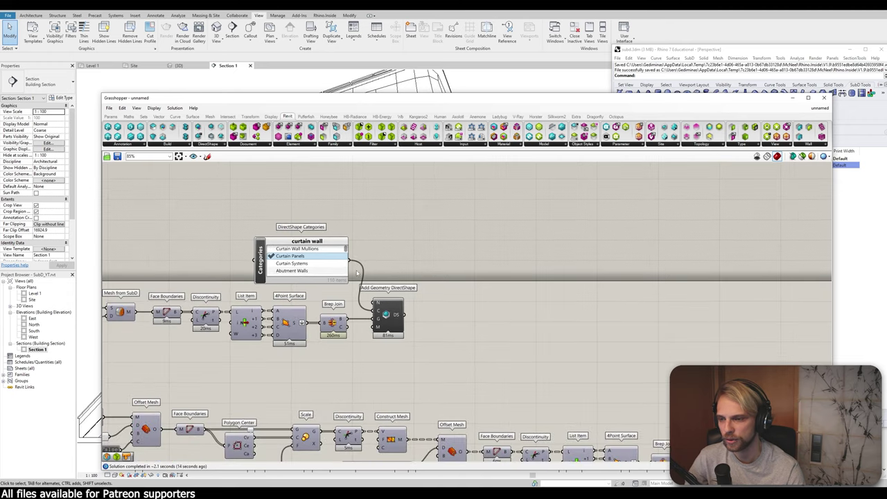
scroll(357, 273, down, 5)
drag(636, 371, 322, 251)
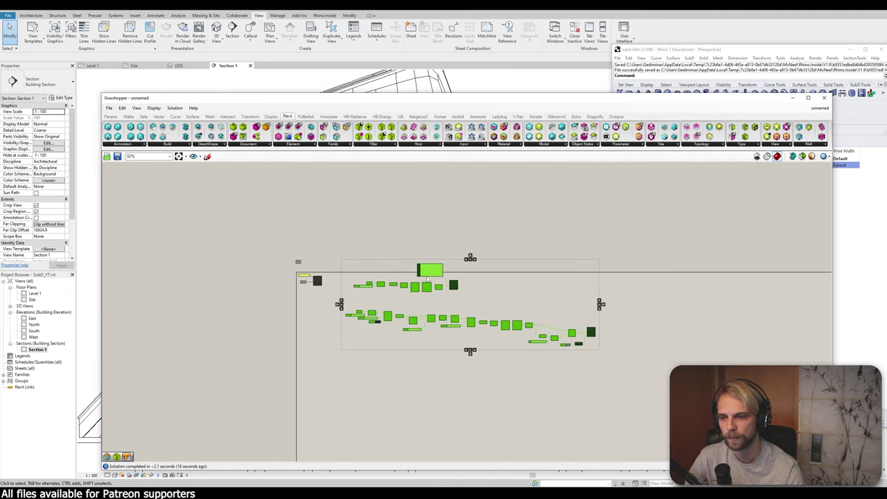
drag(428, 277, 390, 303)
click(475, 204)
Step: Minimize Grasshopper and Rhino, open the Visibility/Graphic Overrides of Section 1 in Revit and place the dialog clear of the section drawing
drag(709, 102, 756, 123)
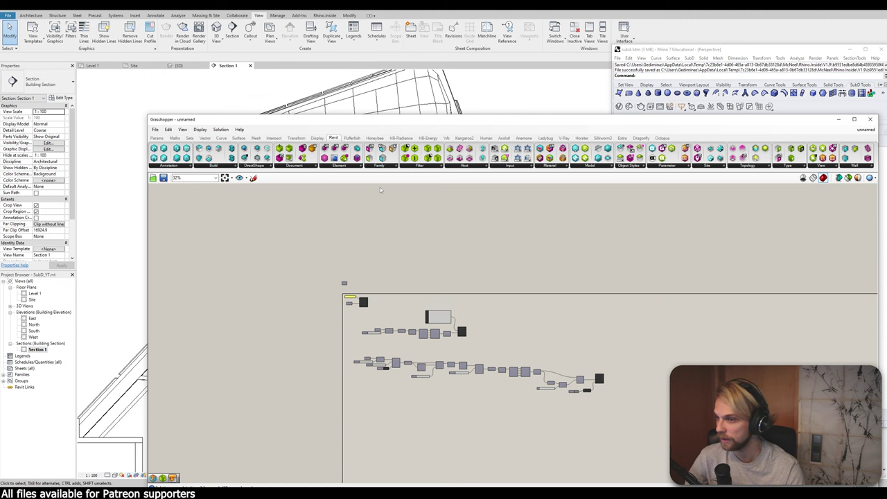
click(838, 120)
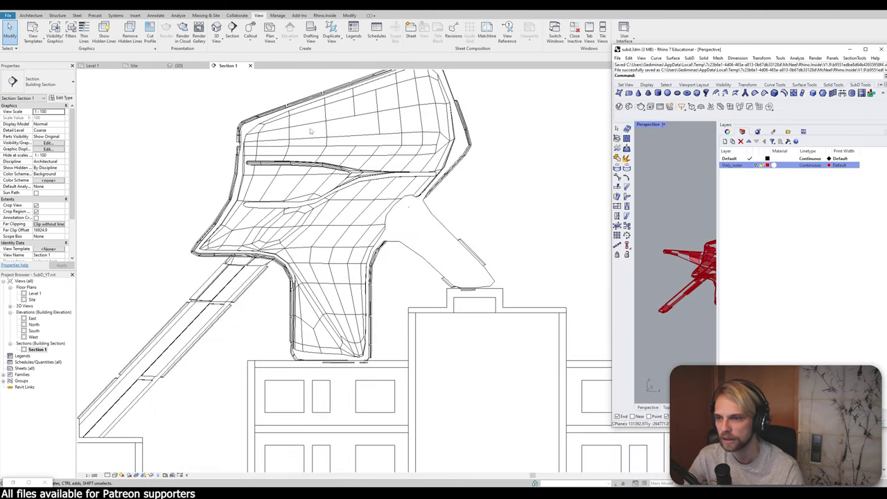
click(850, 49)
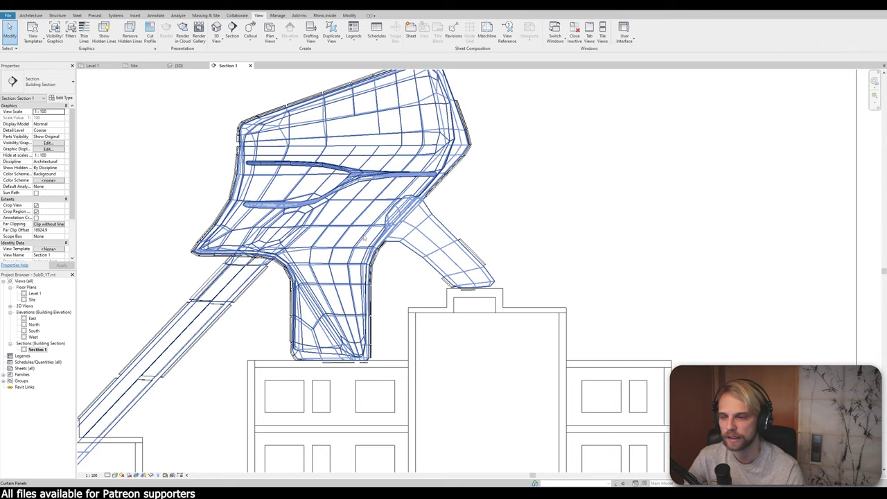
click(54, 31)
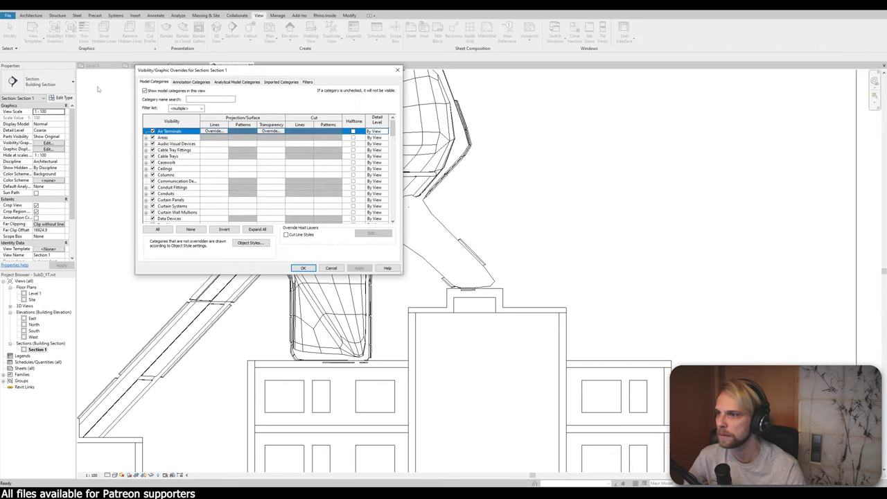
drag(258, 63, 658, 95)
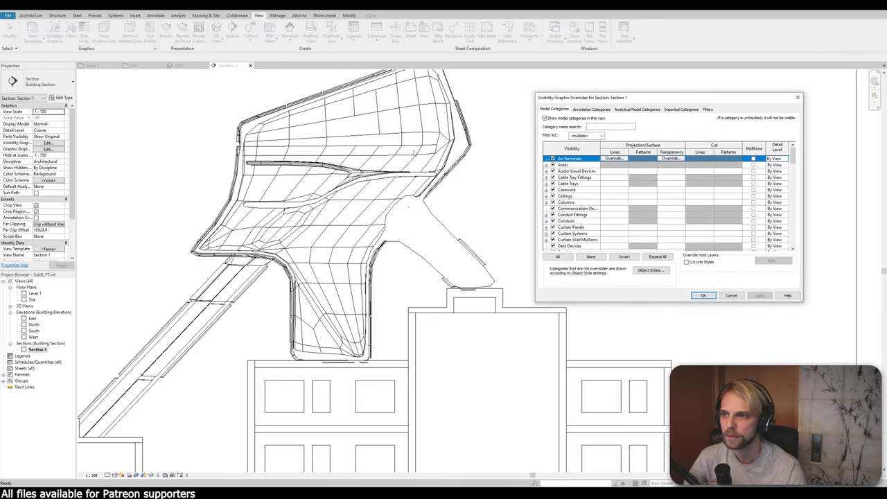
Step: Override the Generic Models cut pattern in Section 1 with a black solid fill as foreground and apply it
drag(792, 159, 777, 246)
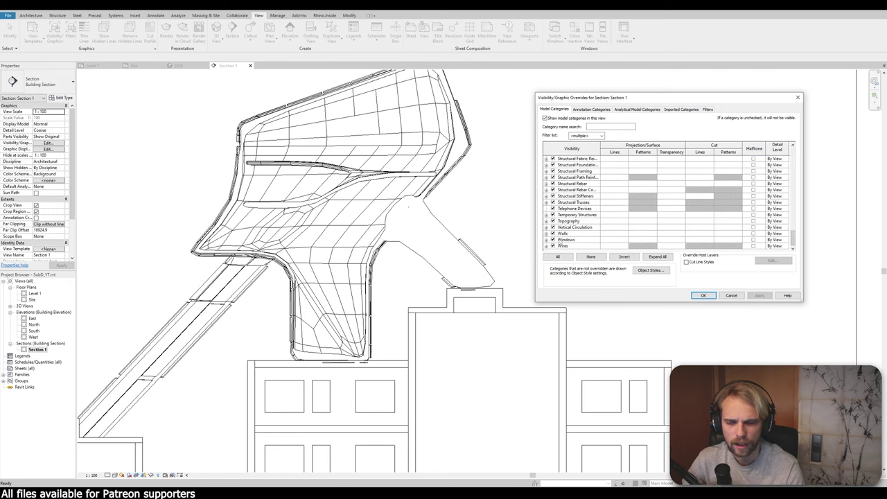
scroll(571, 238, up, 9)
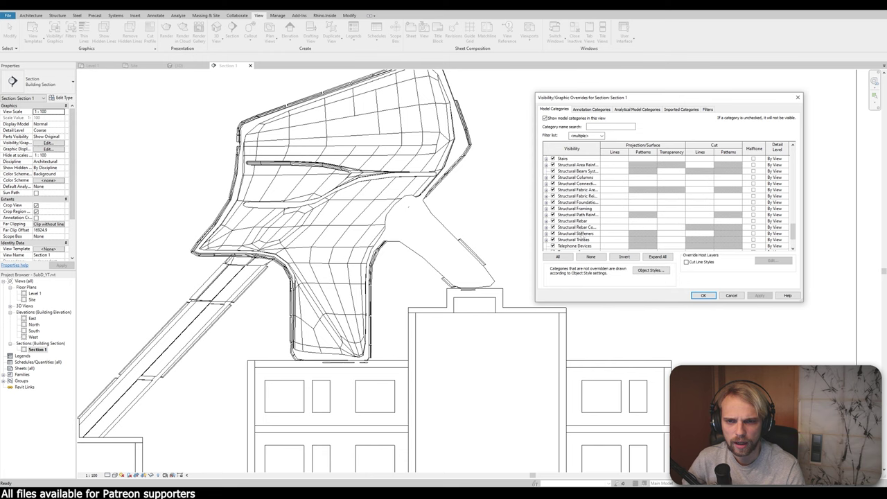
scroll(581, 237, up, 6)
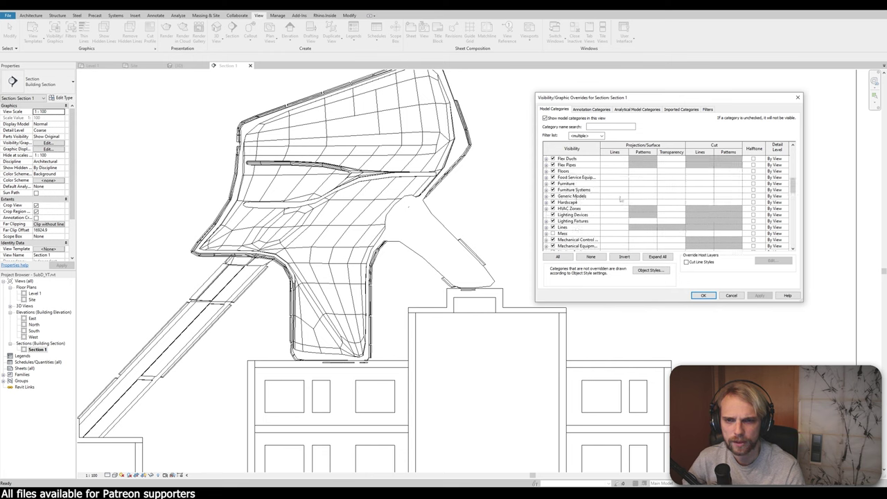
click(726, 197)
click(726, 197)
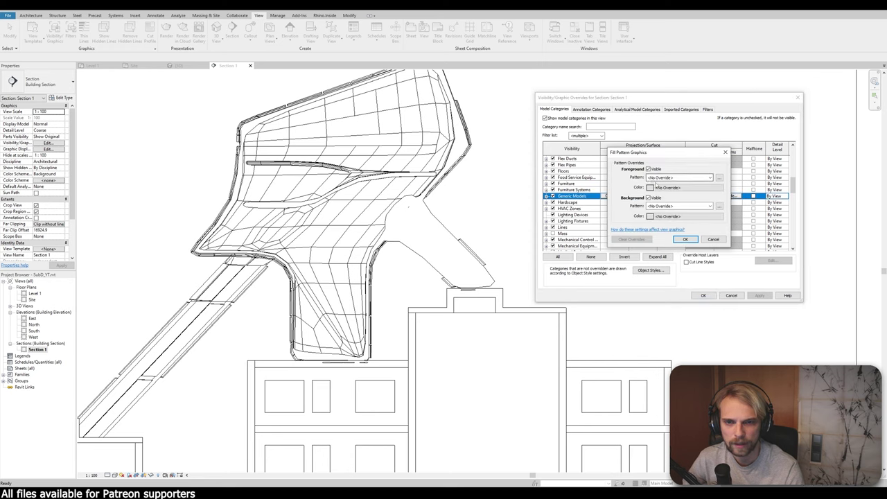
click(661, 177)
click(657, 184)
click(665, 179)
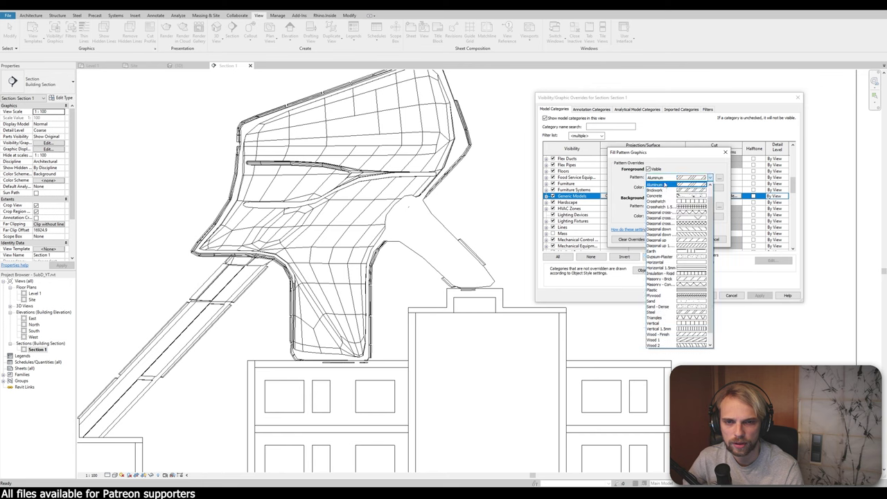
click(665, 184)
click(667, 188)
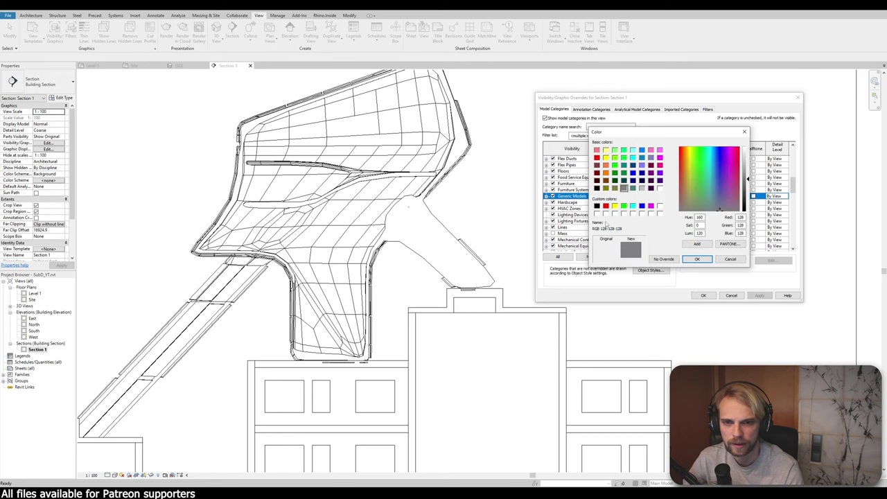
click(597, 206)
click(697, 258)
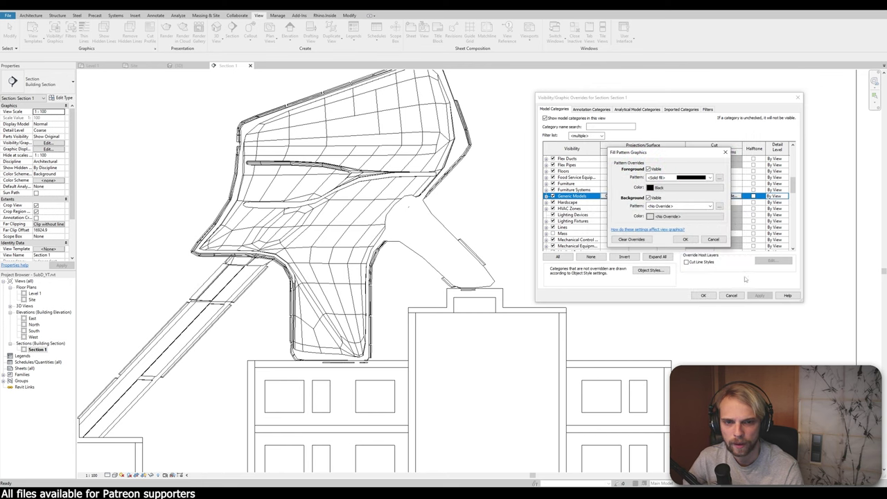
click(685, 240)
click(703, 295)
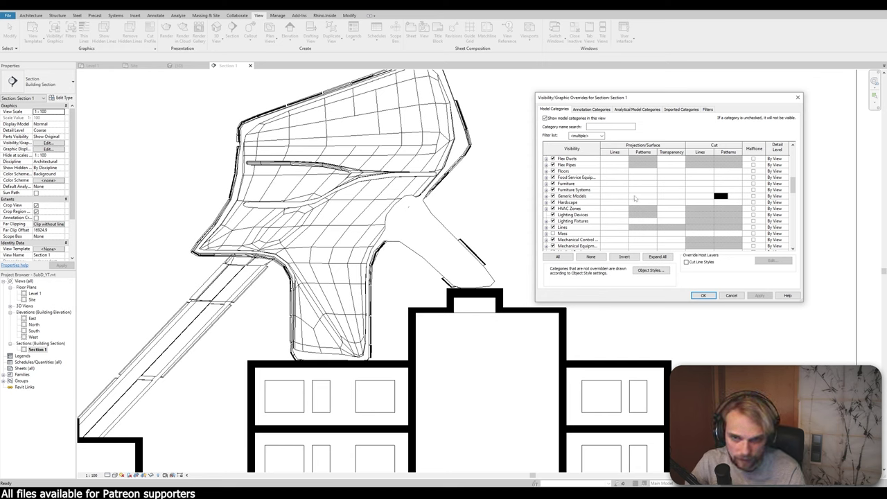
Step: Override the Curtain Panels cut pattern foreground in Section 1 with a solid fill in grey RGB 128-128-128 and apply it
scroll(623, 200, up, 5)
scroll(596, 199, up, 4)
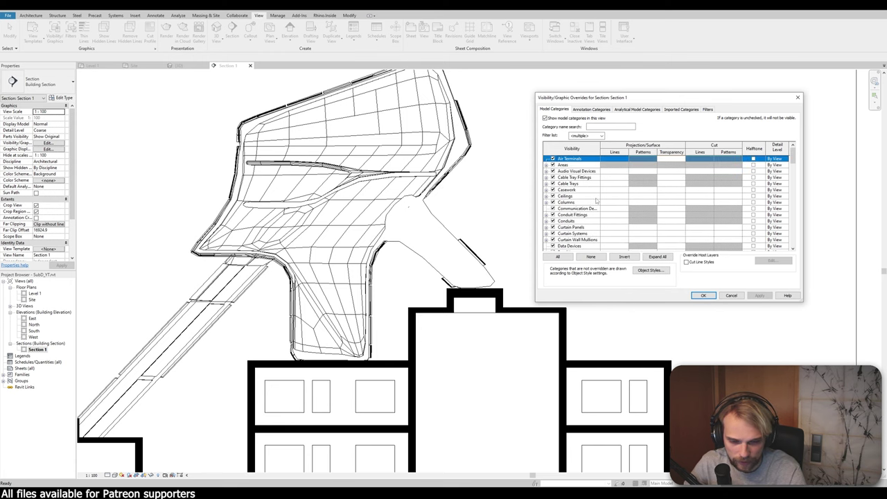
scroll(596, 199, down, 4)
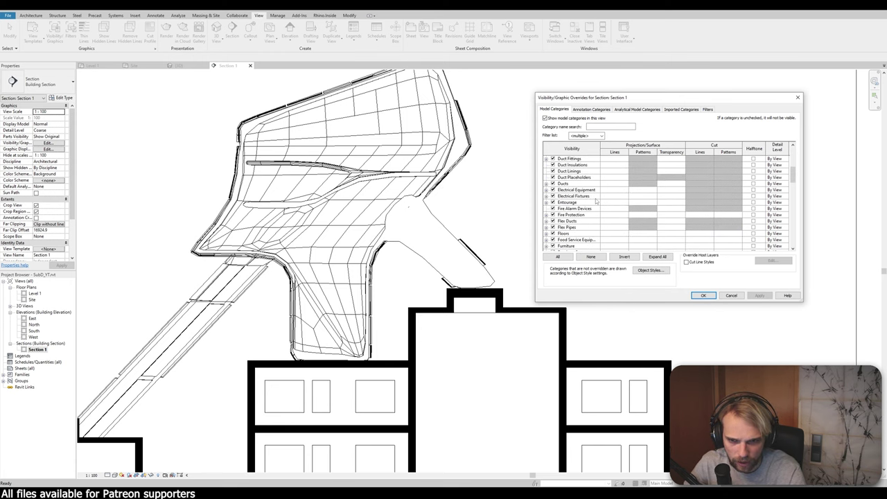
scroll(596, 199, up, 3)
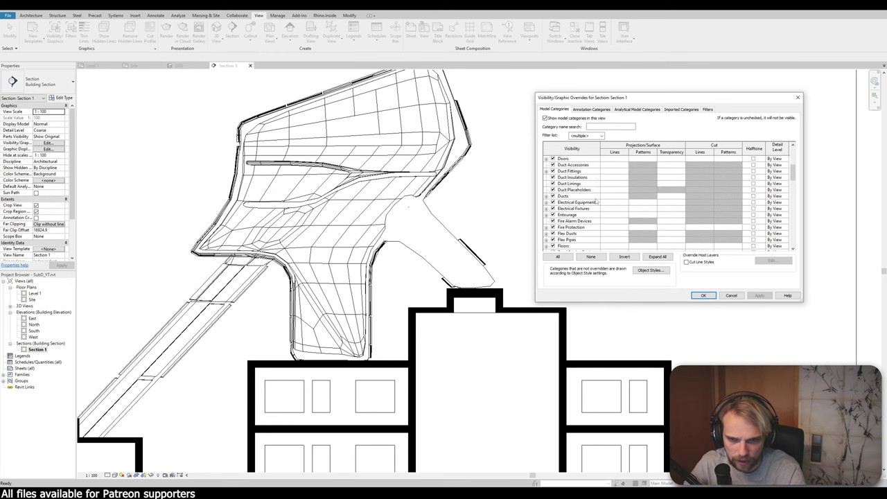
click(714, 211)
click(717, 211)
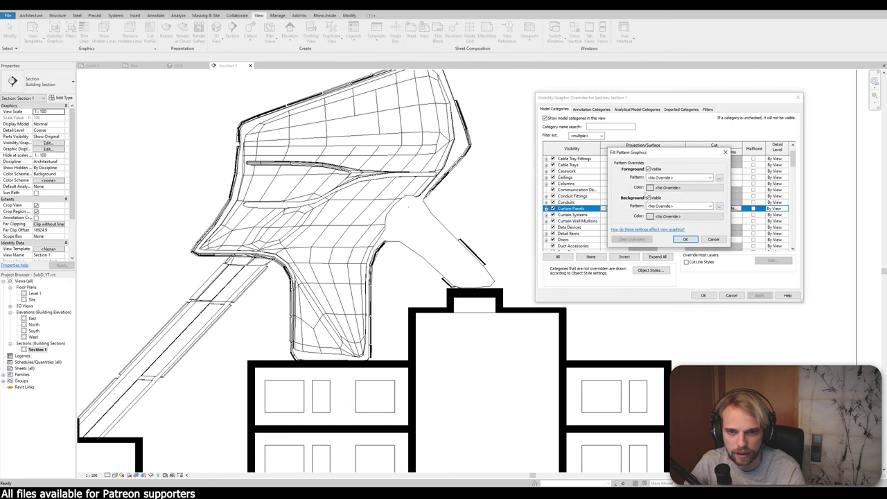
click(656, 177)
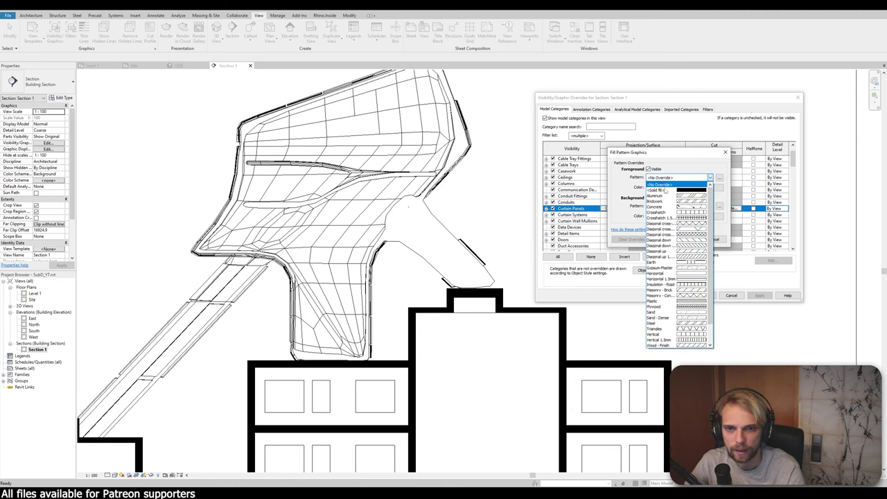
click(665, 193)
click(665, 187)
click(623, 188)
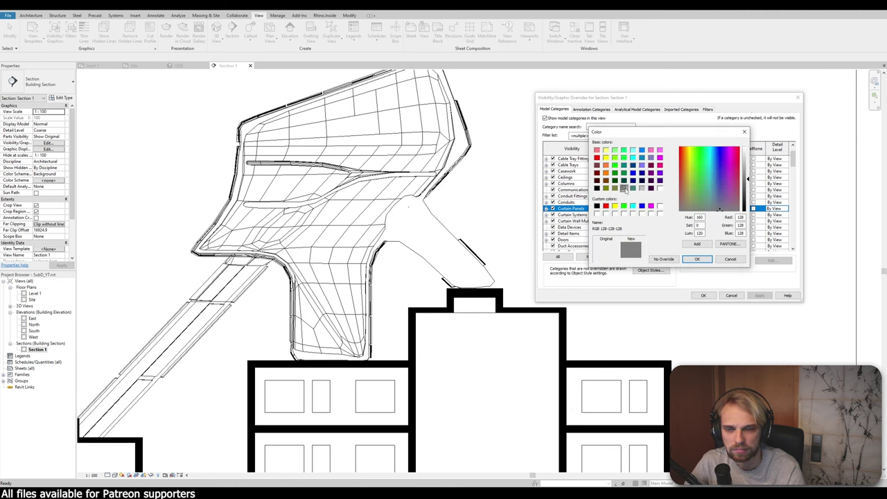
click(696, 258)
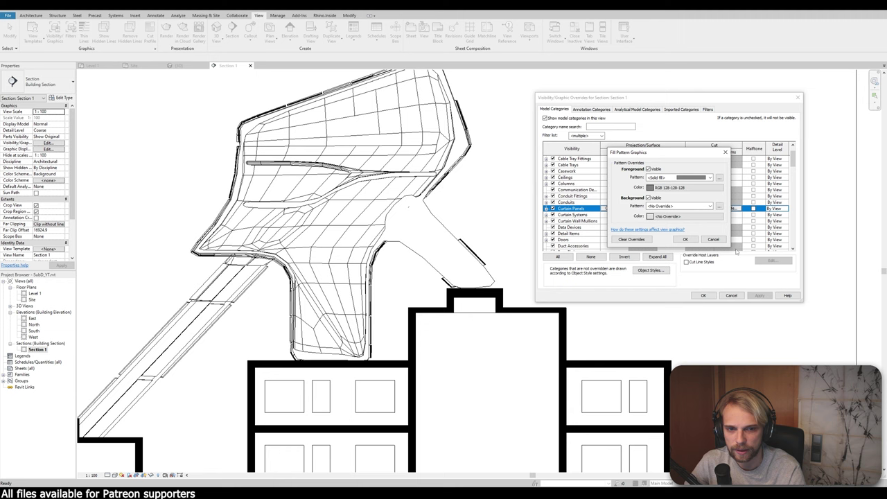
click(678, 249)
click(760, 295)
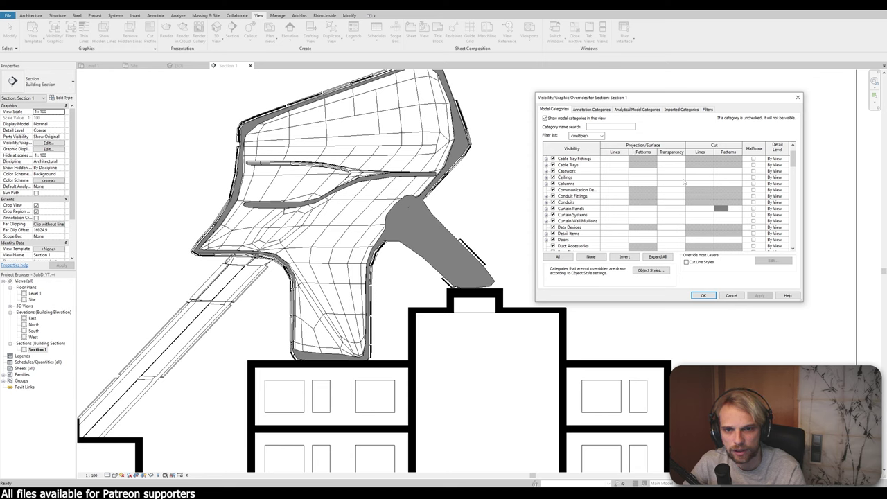
Step: Set the Curtain Panels surface transparency override to 40% and apply it
click(671, 208)
click(671, 208)
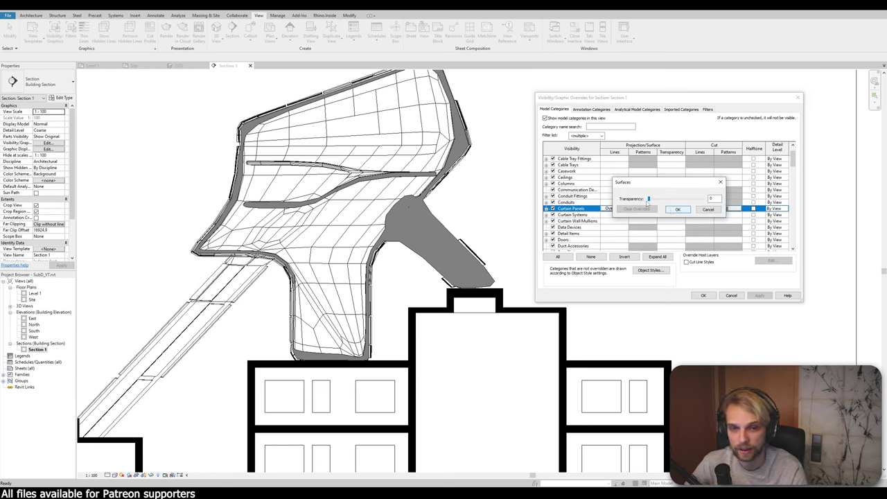
drag(648, 200, 667, 200)
click(677, 209)
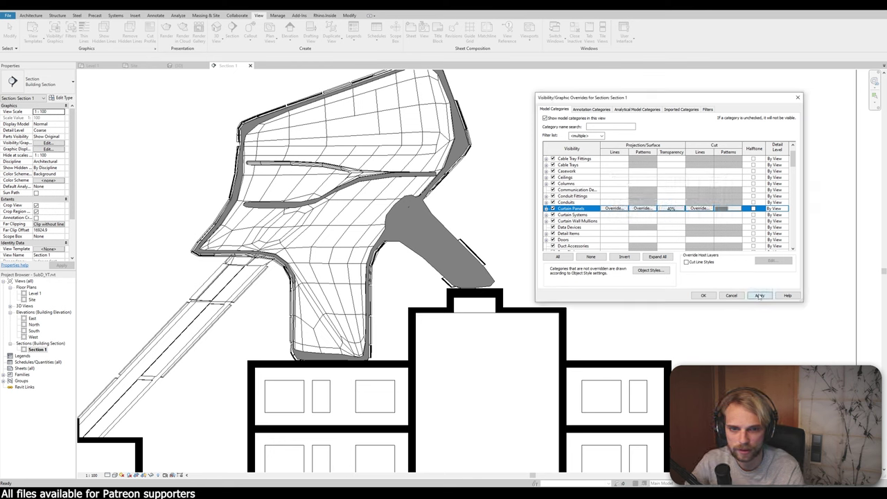
click(760, 295)
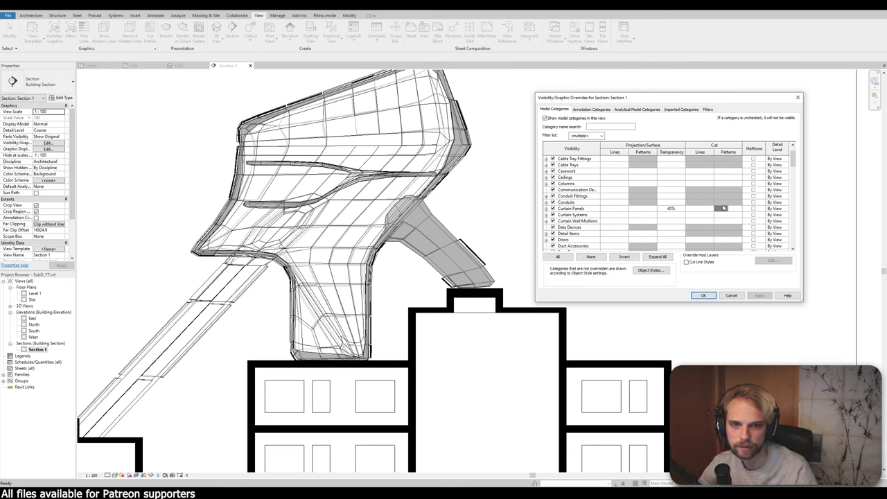
Step: Add a solid fill in RGB 128-128-128 as the Curtain Panels cut pattern background, apply it and close the overrides
click(733, 211)
click(732, 211)
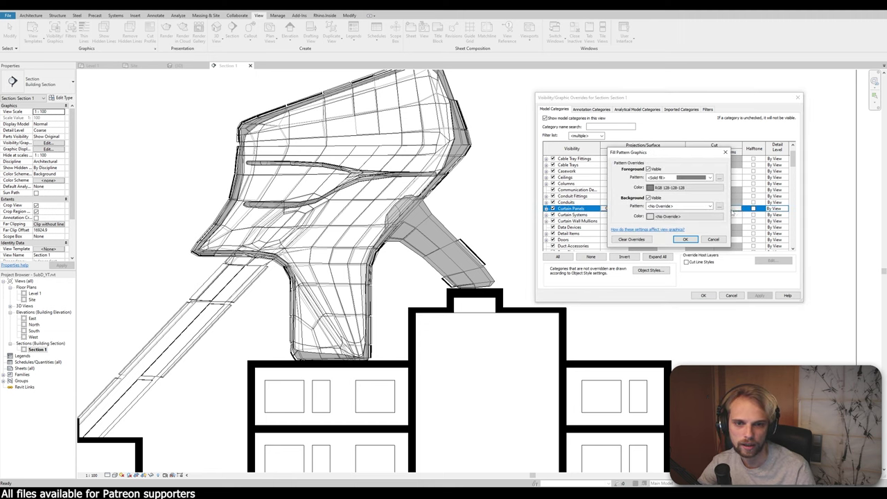
click(659, 207)
click(663, 215)
click(665, 216)
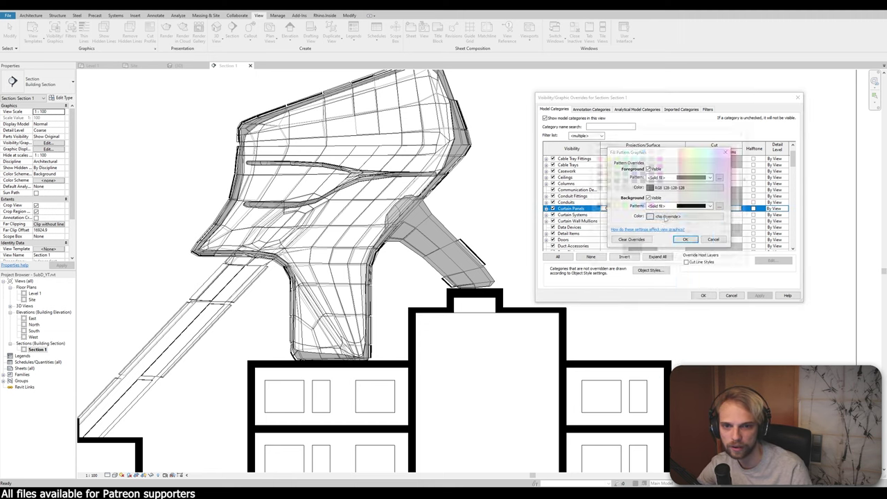
click(689, 259)
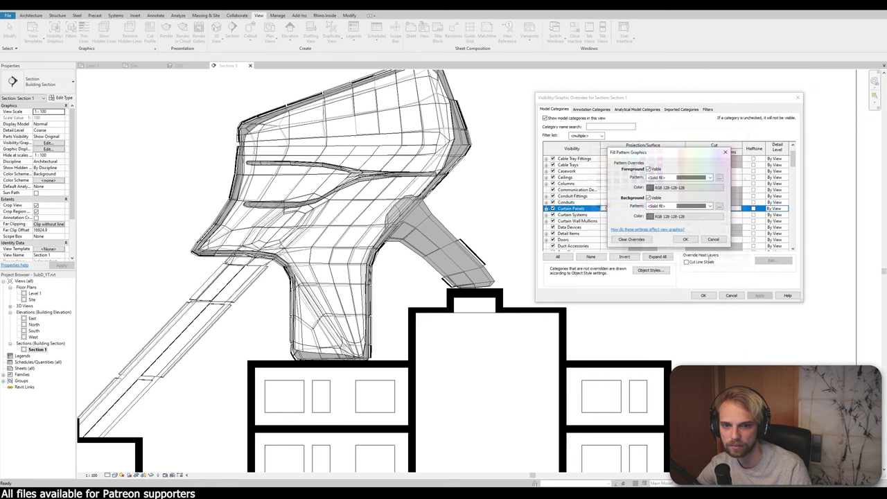
click(684, 239)
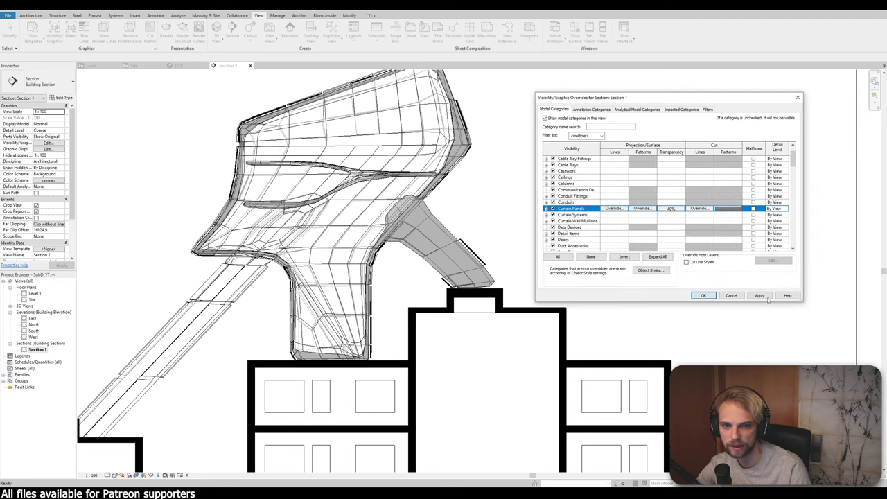
click(760, 295)
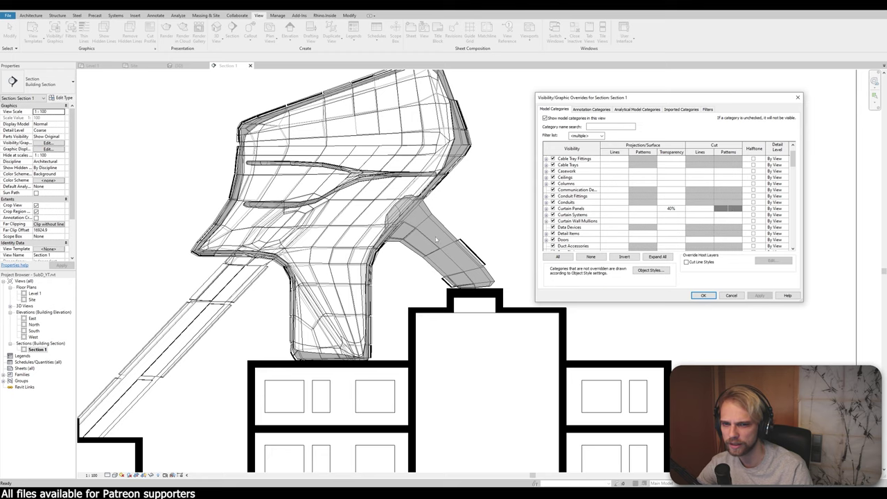
click(703, 296)
Step: Examine the curtain panel cut fills and transparent surfaces across the section, including the slabs, outer edges and sloping leg
scroll(431, 193, up, 3)
scroll(357, 230, up, 5)
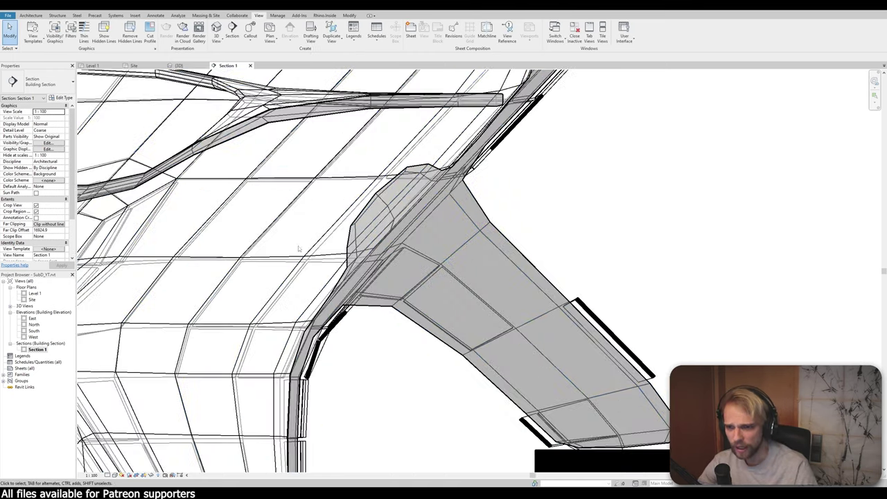
scroll(362, 380, up, 1)
scroll(364, 358, down, 5)
middle_drag(387, 363, 465, 341)
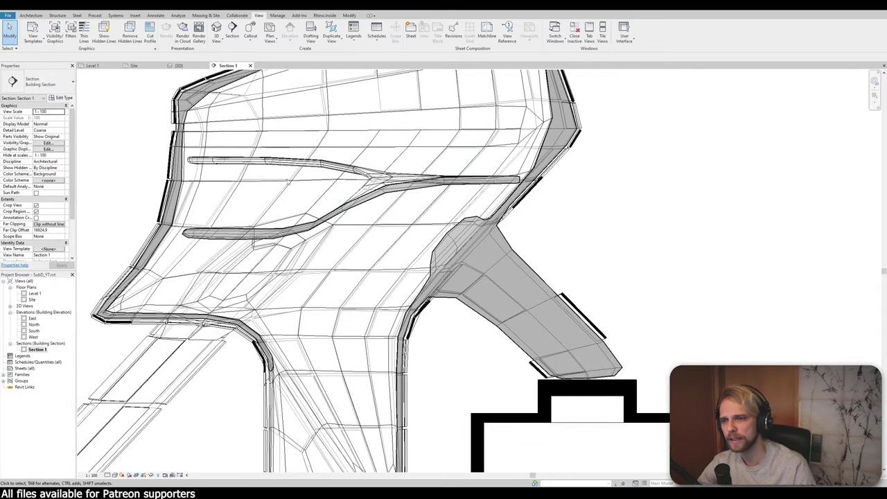
scroll(172, 231, up, 5)
scroll(246, 242, down, 6)
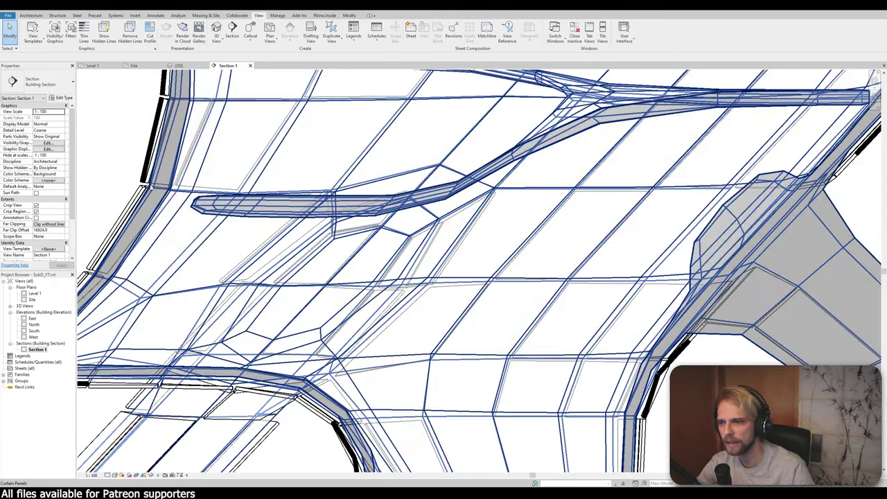
scroll(242, 302, up, 3)
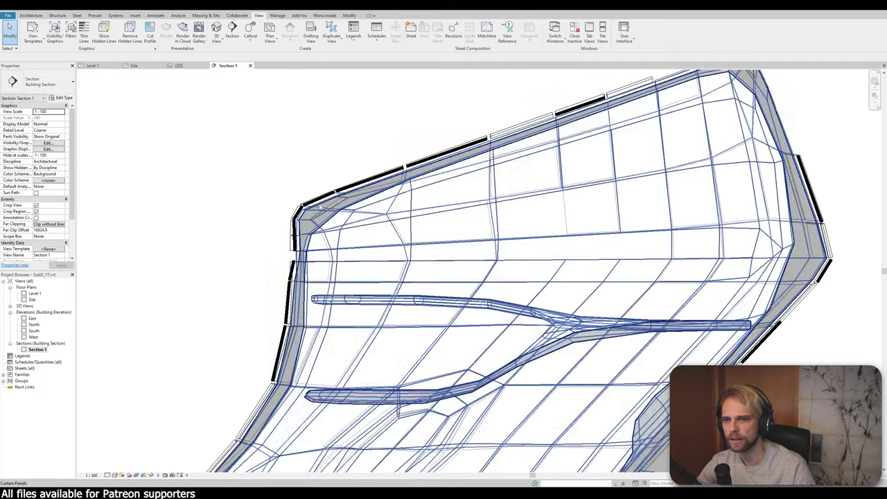
scroll(470, 275, down, 2)
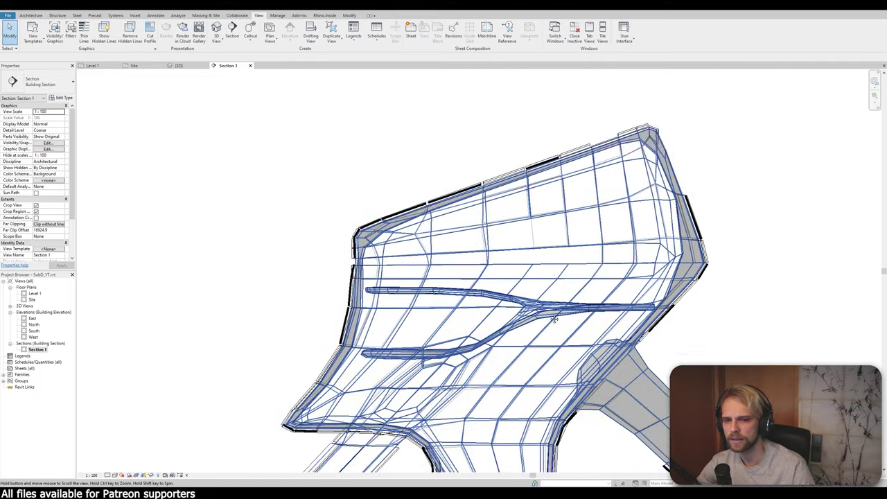
middle_drag(404, 358, 155, 193)
scroll(156, 192, up, 2)
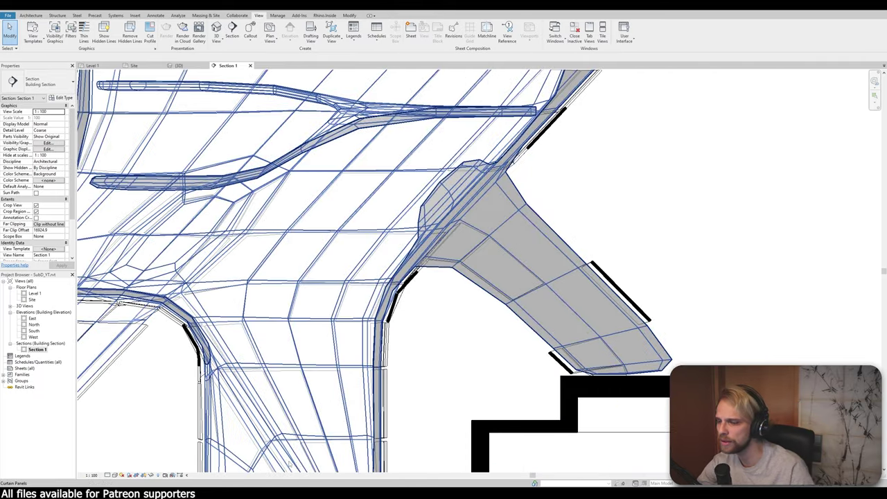
Step: Switch to Grasshopper and move its window up so the panel component chains are in view
key(alt+Tab)
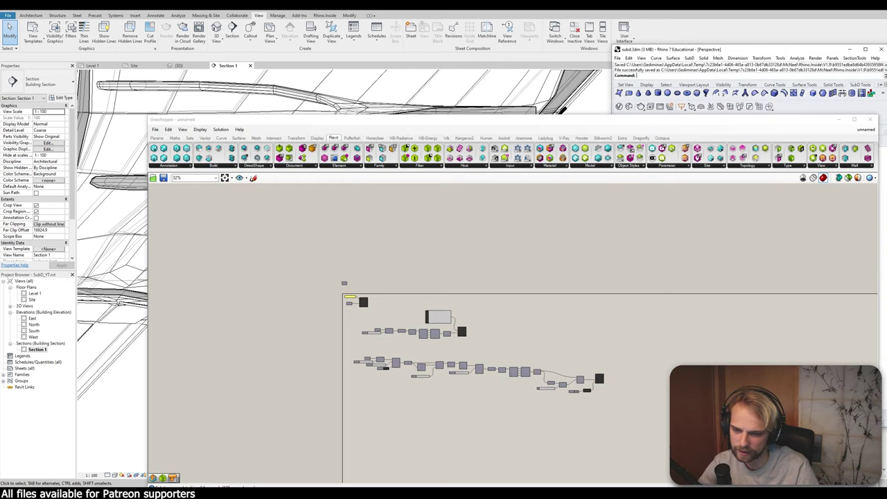
drag(457, 122, 473, 53)
scroll(457, 297, up, 8)
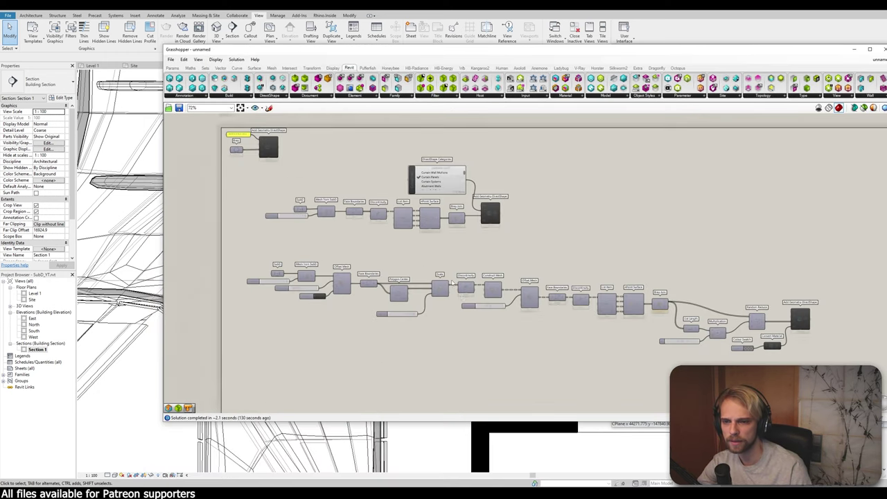
Step: Shift the upper chain's components from Discontinuity through Add Geometry DirectShape, with DirectShape Categories, to the right, leaving a gap after Face Boundaries
scroll(389, 314, down, 3)
drag(520, 283, 354, 187)
scroll(378, 258, up, 3)
drag(364, 241, 595, 243)
drag(659, 150, 718, 152)
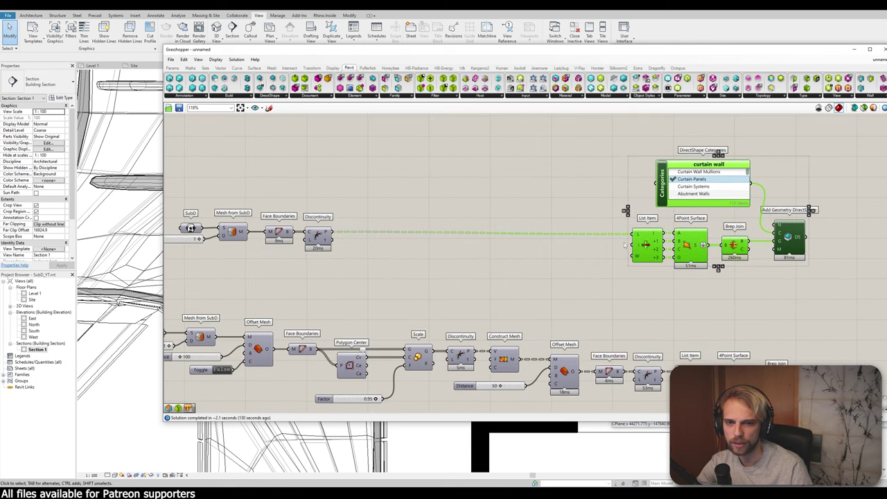
drag(316, 237, 595, 239)
scroll(600, 249, down, 3)
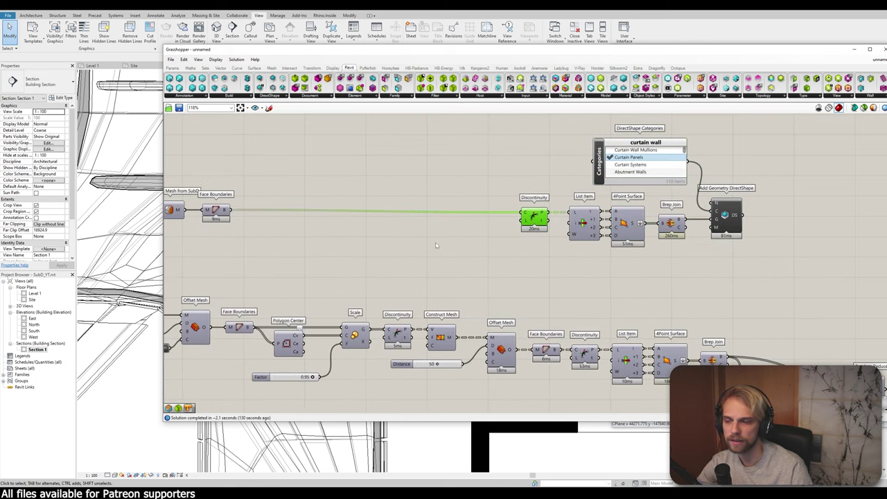
Step: Compare the lower chain's Offset Mesh stage, with its Distance slider and Toggle, to the upper chain's SubD, Mesh from SubD and Face Boundaries
scroll(609, 323, up, 2)
scroll(609, 322, down, 3)
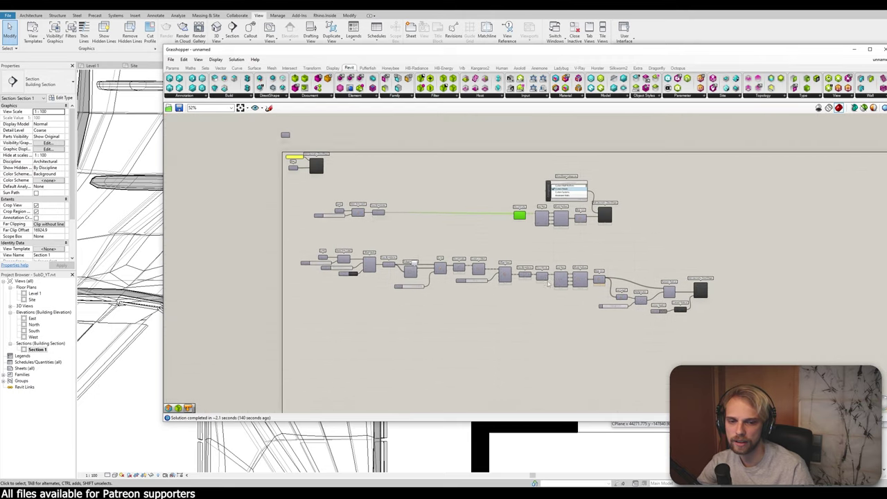
drag(756, 350, 323, 249)
scroll(364, 211, up, 3)
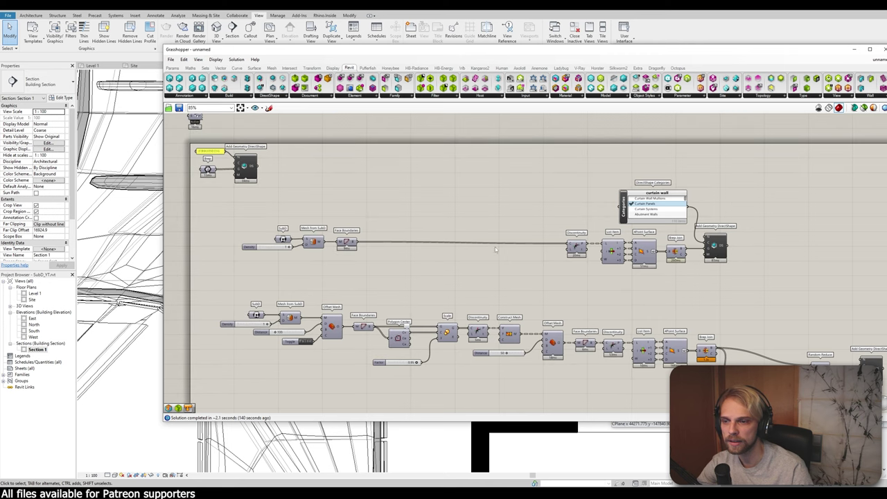
scroll(311, 331, up, 2)
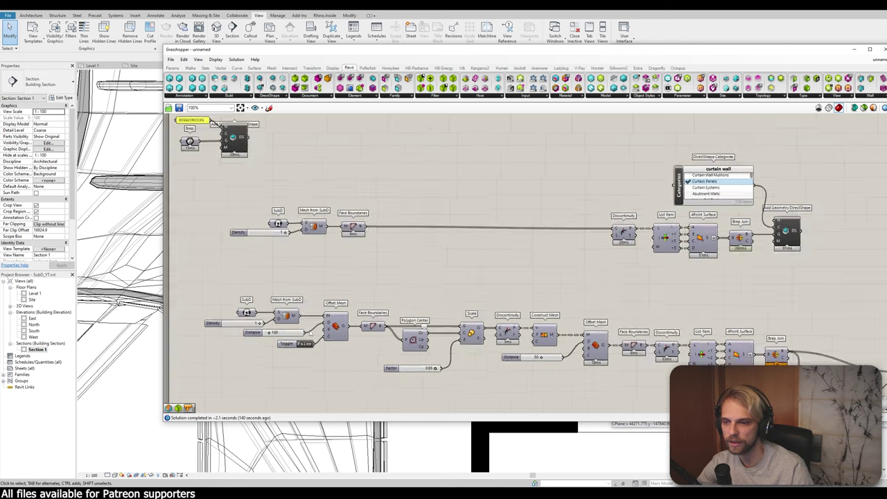
drag(354, 366, 297, 314)
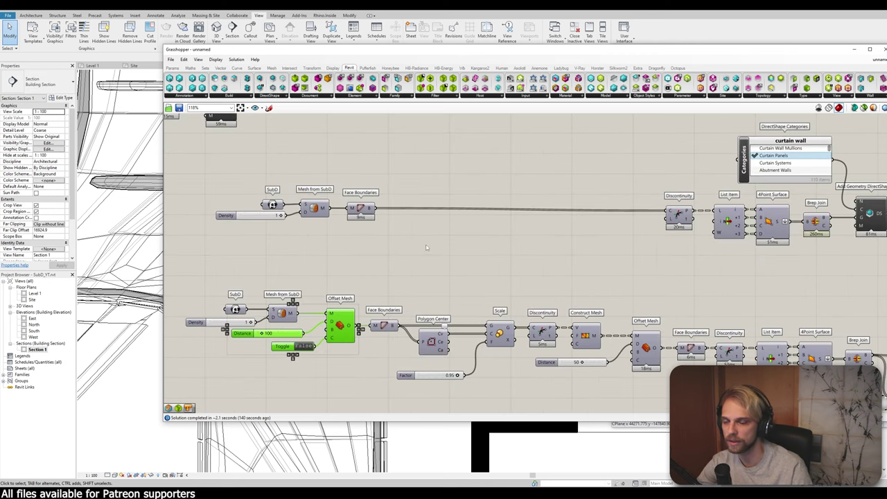
click(427, 247)
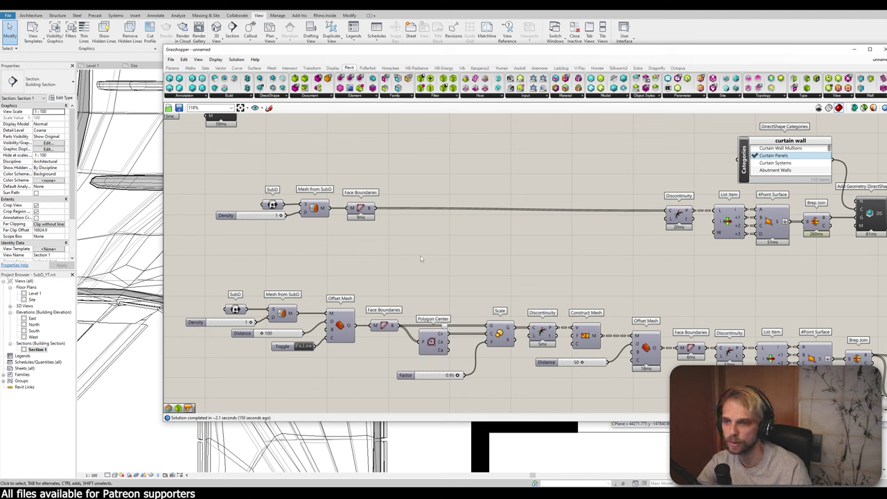
drag(420, 258, 222, 175)
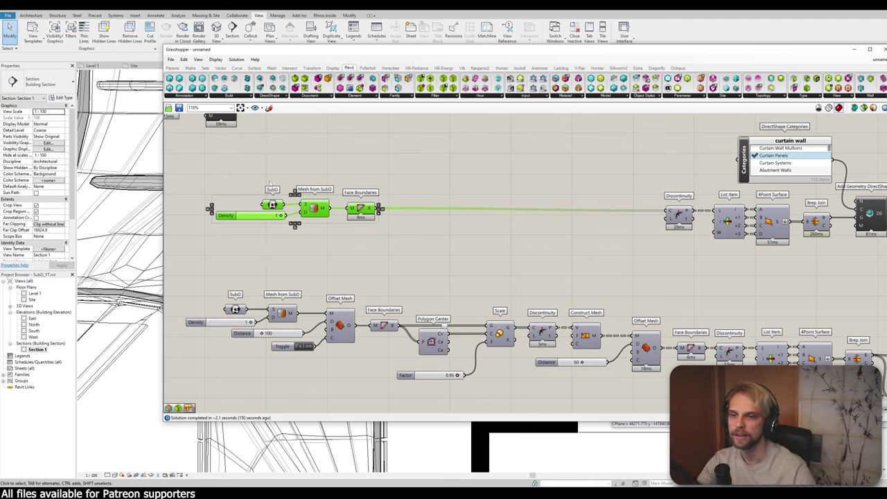
click(412, 214)
drag(354, 389, 266, 315)
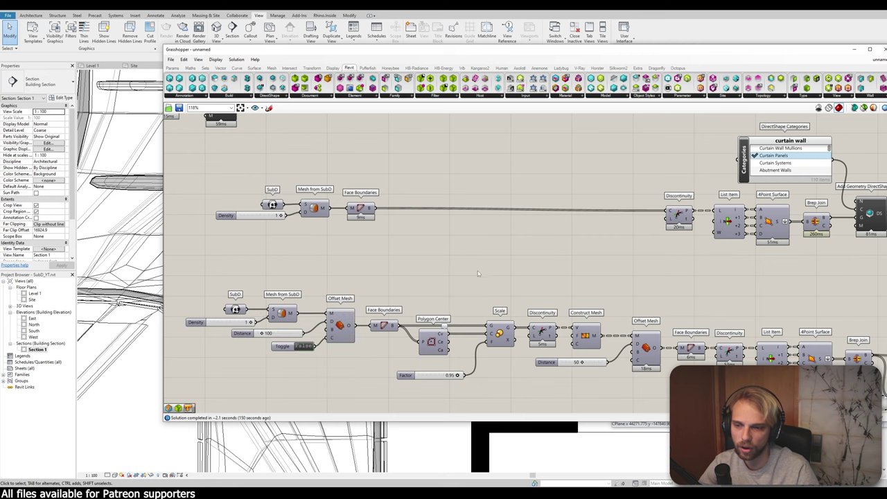
Step: Select the lower chain's components from Face Boundaries through Brep Join, including the Factor and Distance sliders
right_drag(453, 311, 411, 300)
right_drag(522, 402, 460, 368)
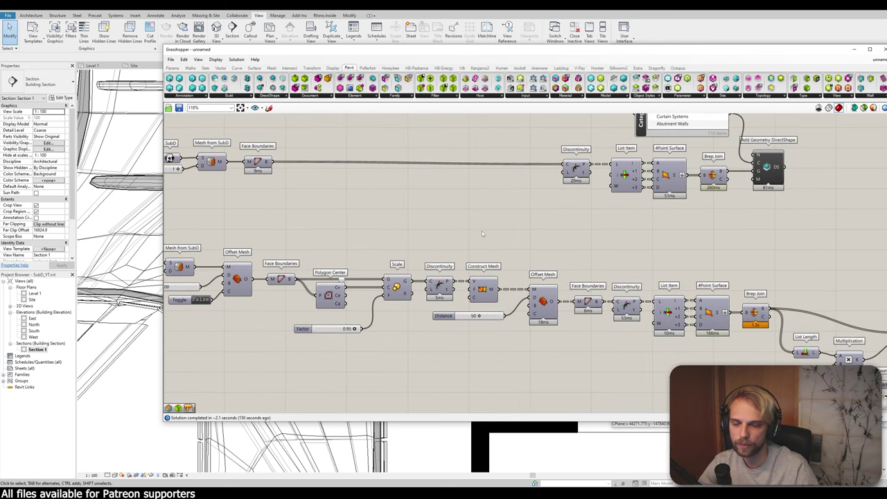
drag(492, 223, 265, 303)
shift+click(341, 331)
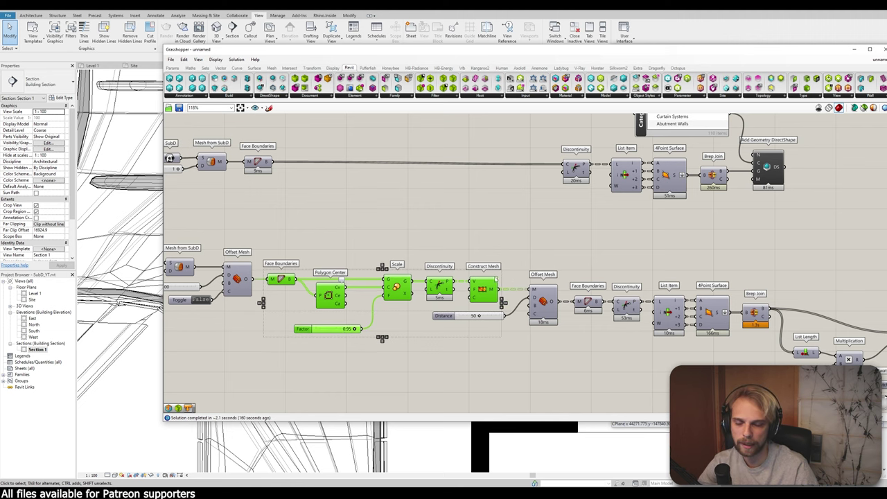
right_drag(603, 341, 504, 324)
shift+drag(462, 323, 348, 259)
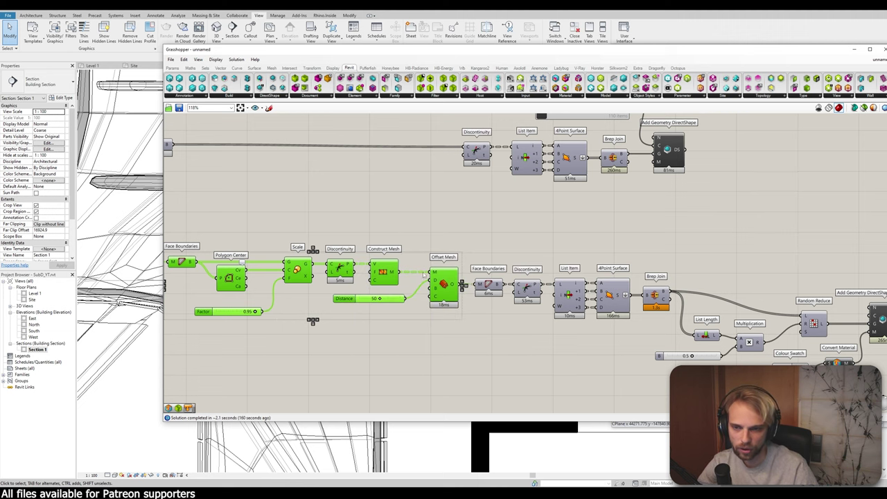
scroll(516, 277, up, 3)
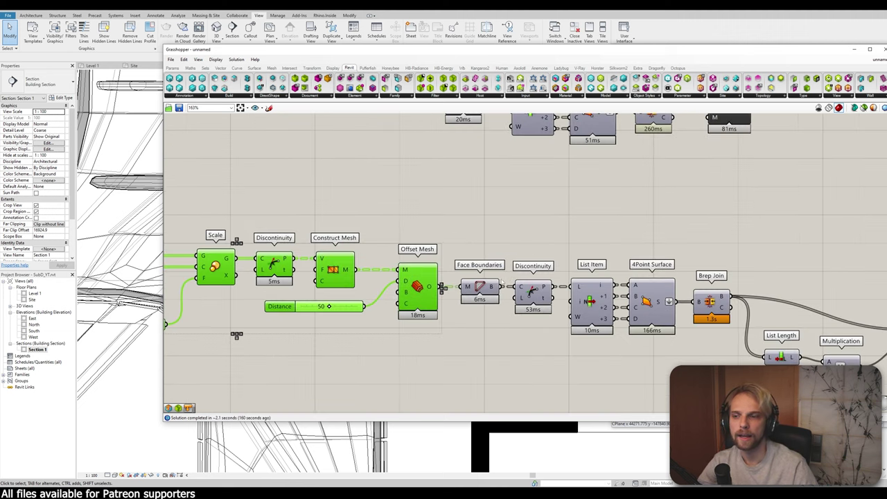
scroll(490, 281, down, 3)
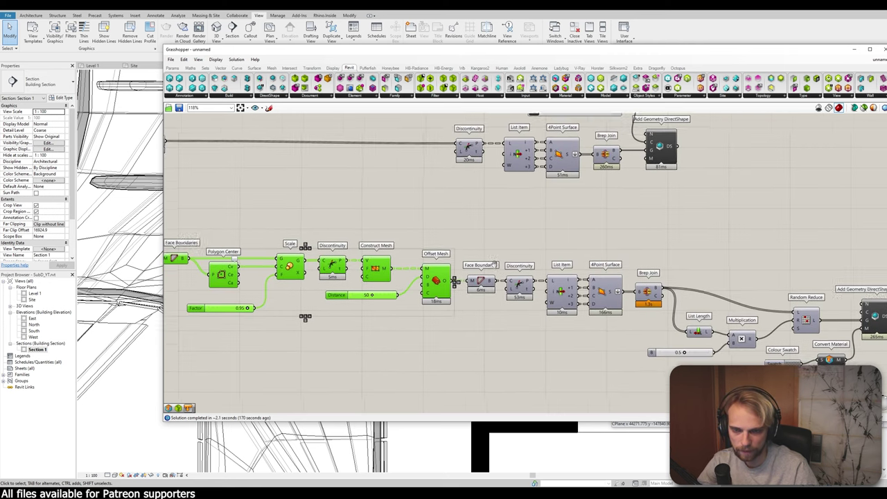
shift+click(436, 266)
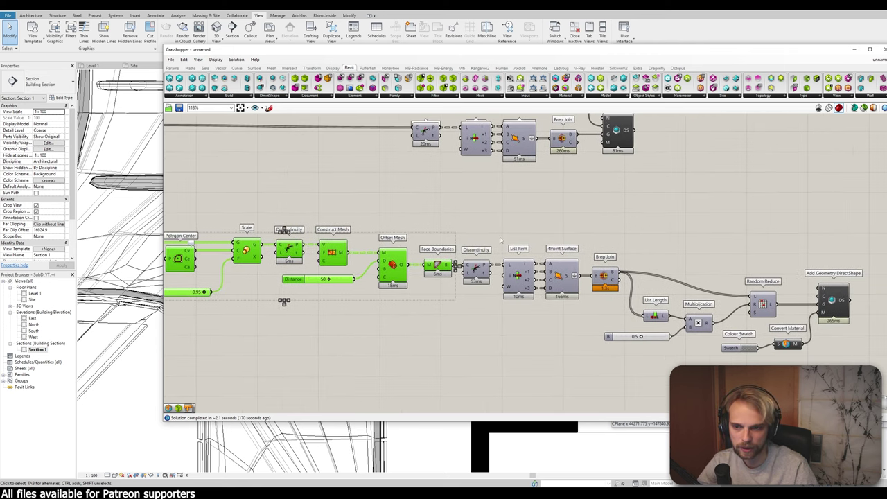
shift+click(476, 272)
shift+click(516, 276)
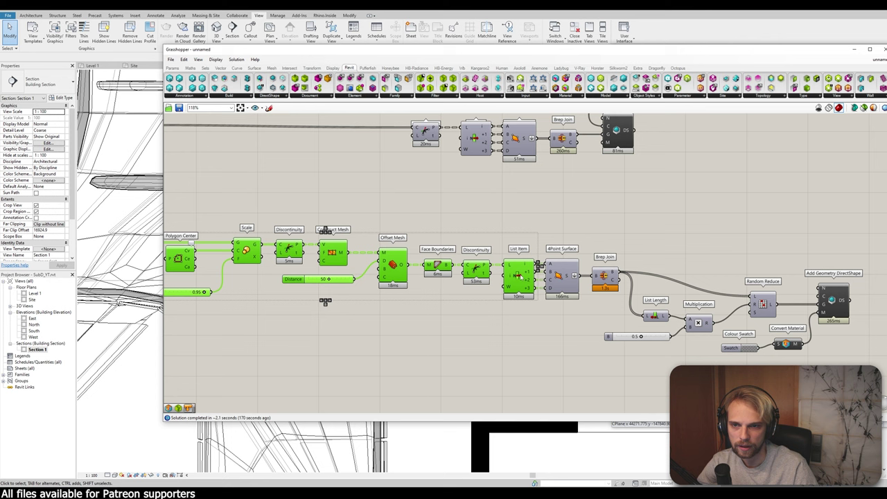
shift+click(566, 276)
shift+click(611, 281)
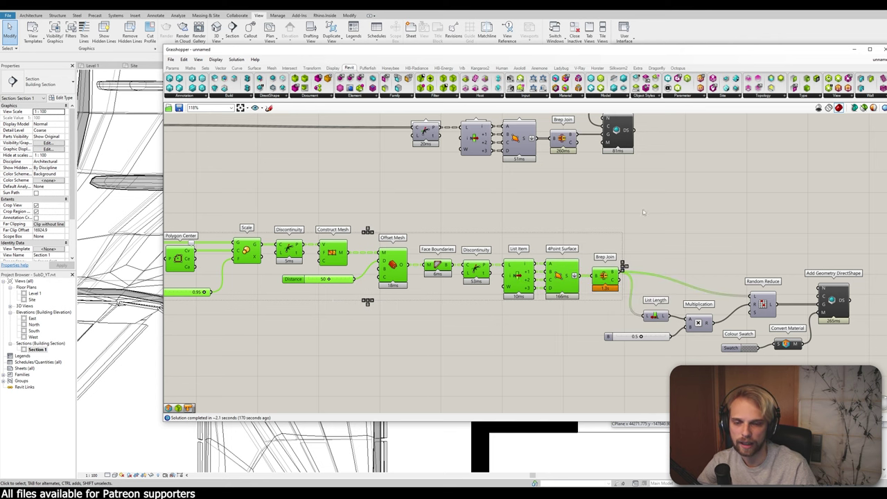
Step: Delete the upper chain's Discontinuity, List Item, 4Point Surface and Brep Join components
right_drag(589, 291, 668, 371)
scroll(516, 234, down, 2)
scroll(534, 226, up, 1)
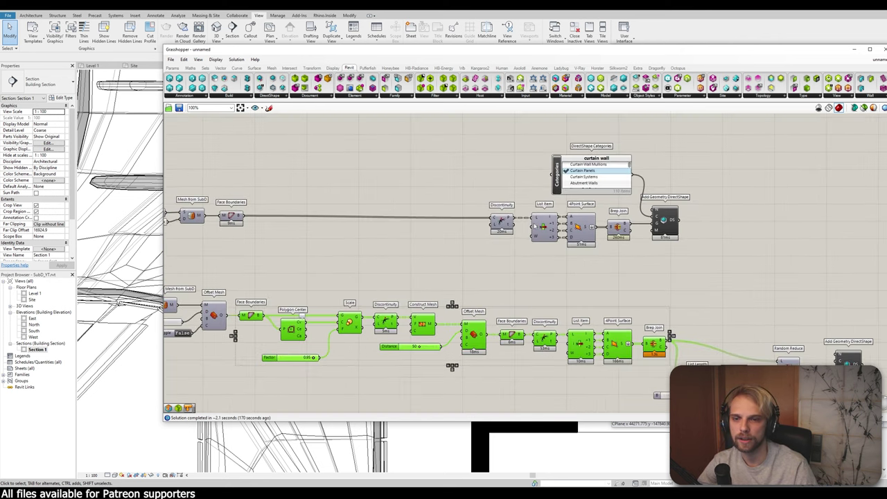
drag(650, 258, 475, 199)
key(Delete)
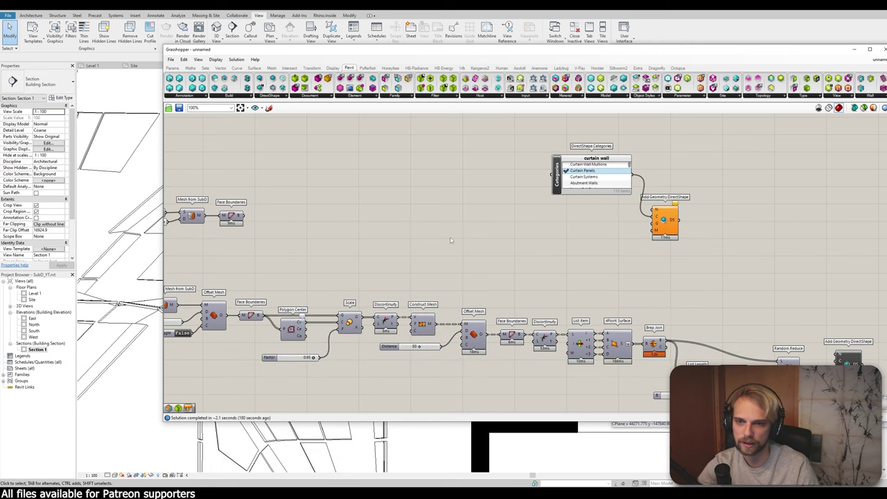
Step: Duplicate the lower chain from Face Boundaries through Brep Join, with its sliders, and place the copy in the upper chain's gap
right_drag(492, 289, 563, 252)
drag(729, 338, 311, 252)
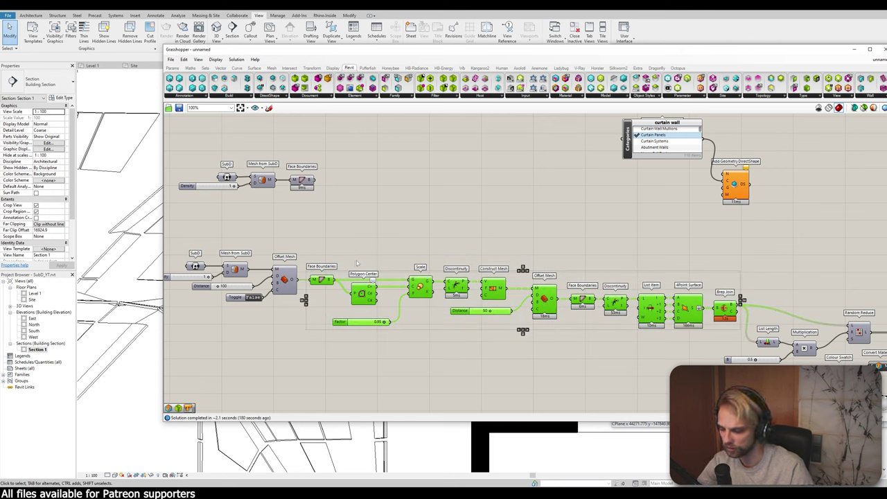
drag(321, 281, 325, 284)
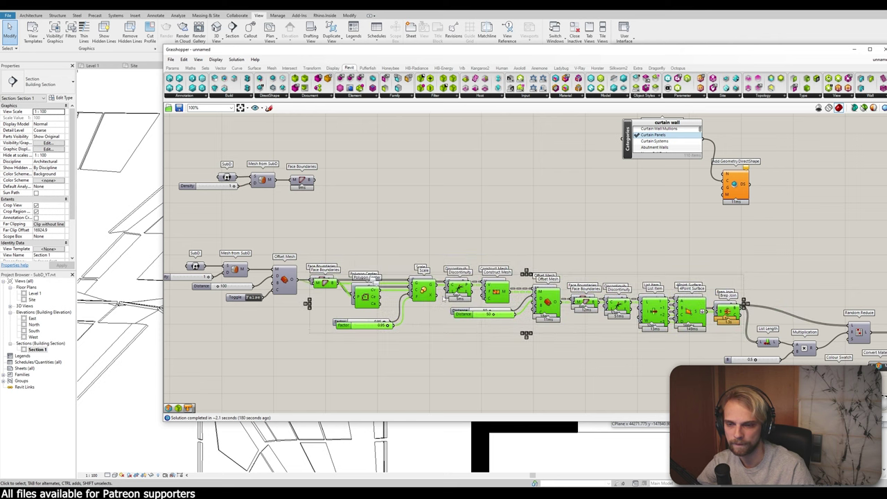
alt+drag(550, 310, 527, 221)
click(498, 178)
Step: Delete the upper chain's original Face Boundaries and feed Mesh from SubD into the copied Face Boundaries instead
right_drag(497, 177, 553, 196)
scroll(361, 208, up, 5)
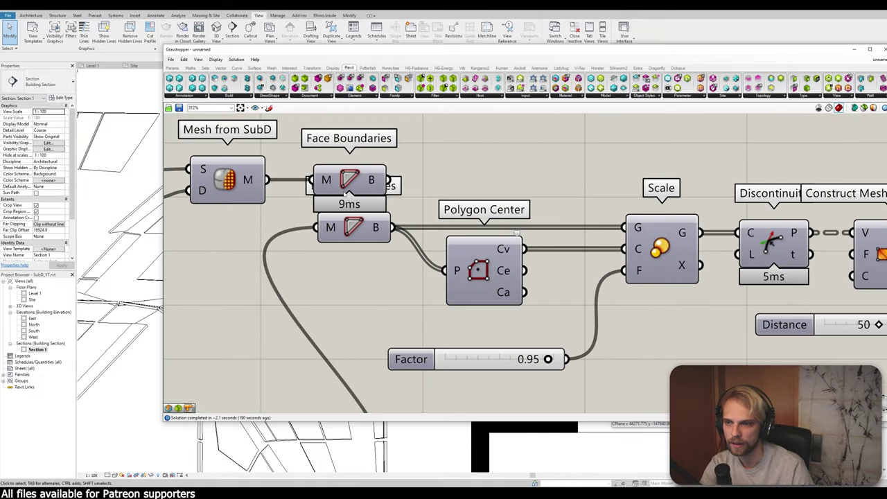
click(351, 181)
key(Delete)
scroll(352, 182, down, 1)
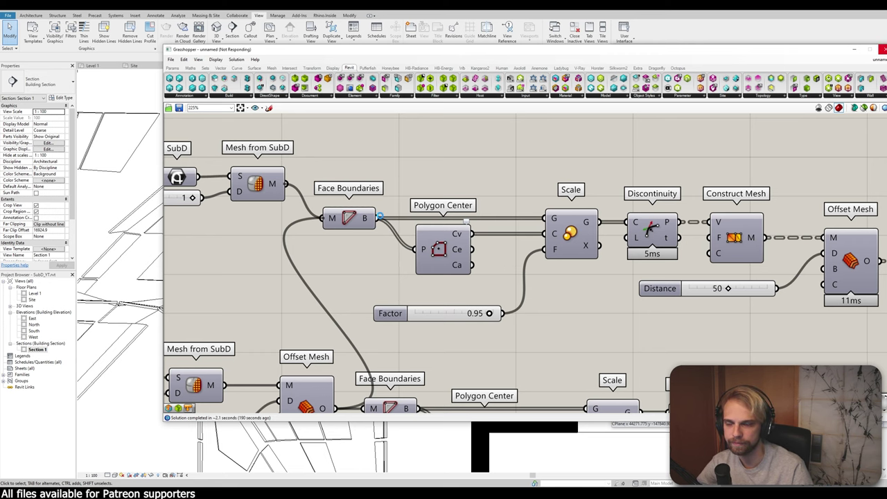
Step: Disconnect the upper chain's Brep Join from 4Point Surface, unflatten the S output and move Brep Join farther right
scroll(380, 216, down, 4)
right_drag(768, 248, 645, 248)
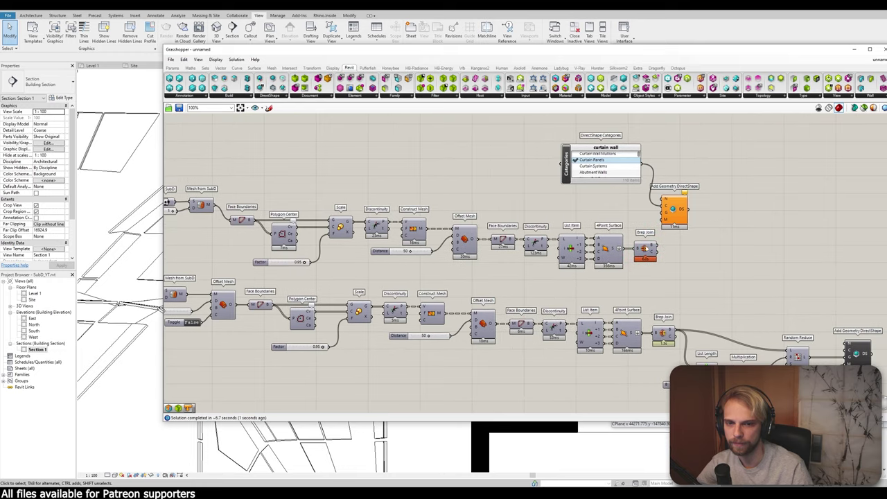
scroll(645, 248, up, 5)
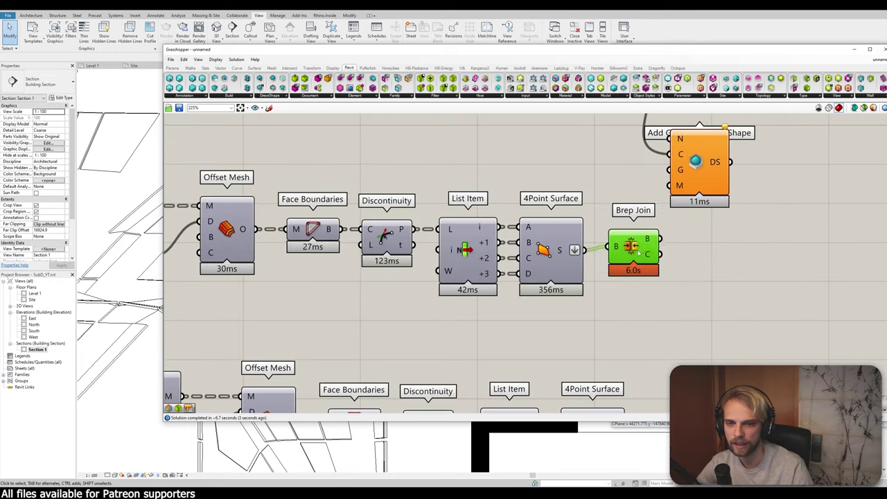
click(571, 257)
scroll(581, 258, down, 4)
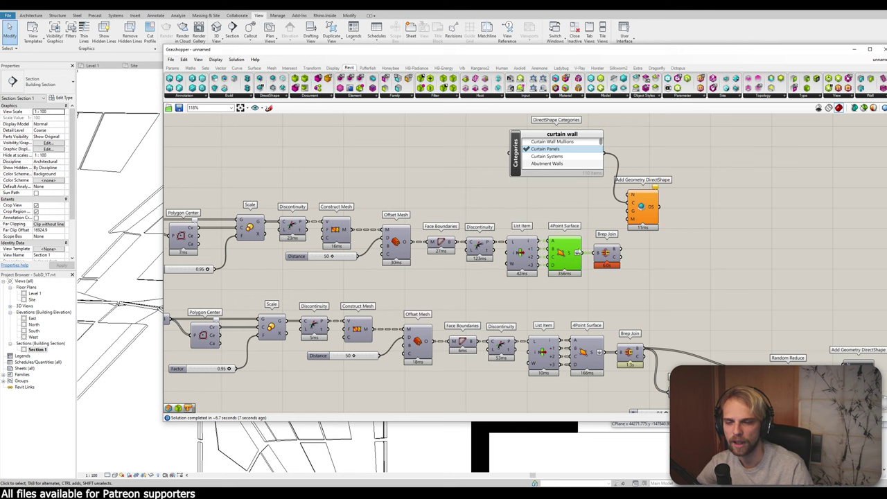
scroll(569, 254, up, 4)
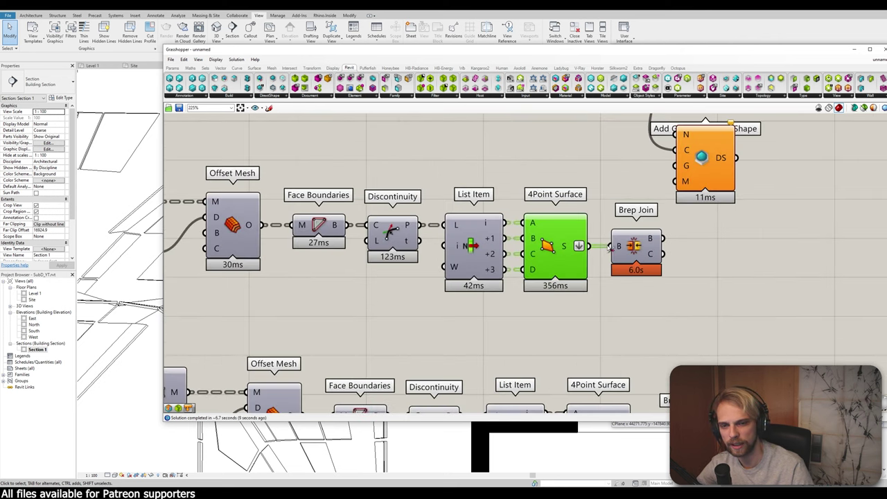
drag(633, 247, 642, 247)
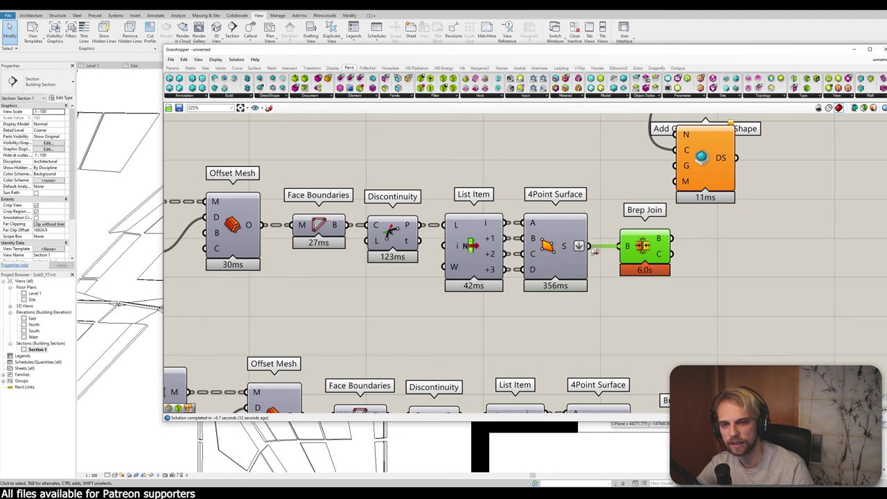
scroll(595, 260, down, 4)
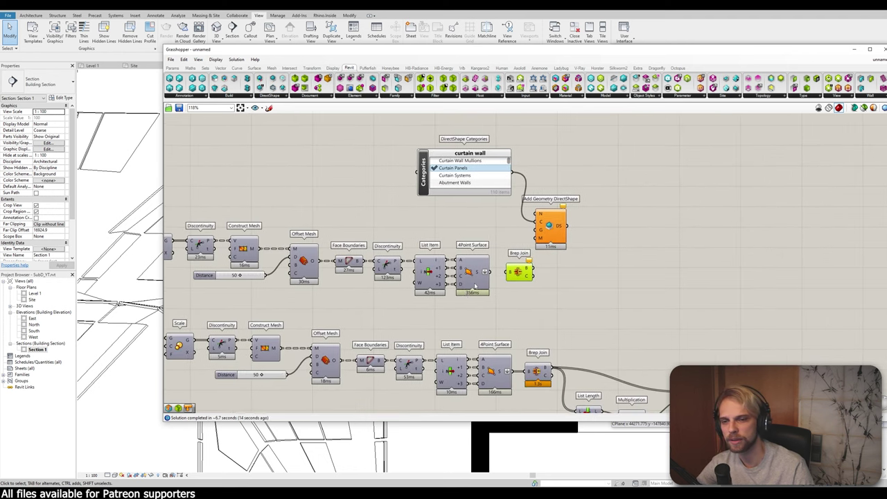
scroll(493, 268, up, 3)
right_click(493, 267)
click(522, 294)
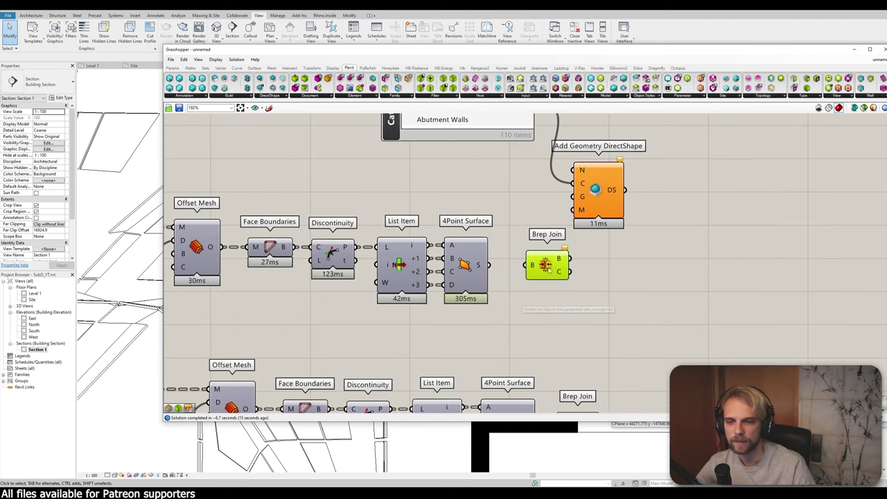
drag(547, 269, 602, 271)
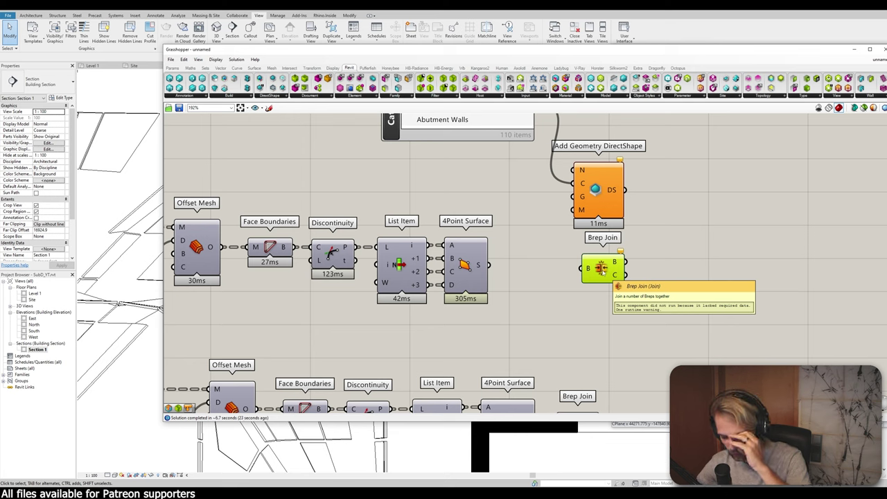
Step: Flatten the upper 4Point Surface's S output and remove the flattening again
right_click(478, 266)
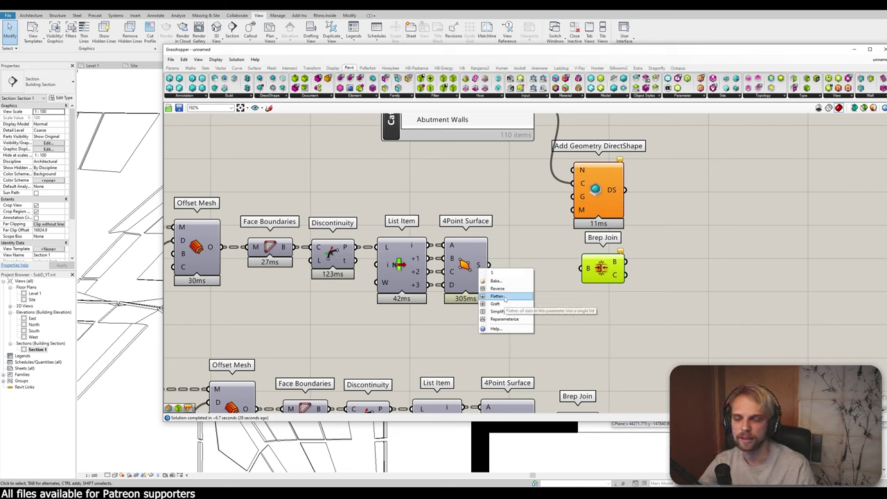
click(498, 296)
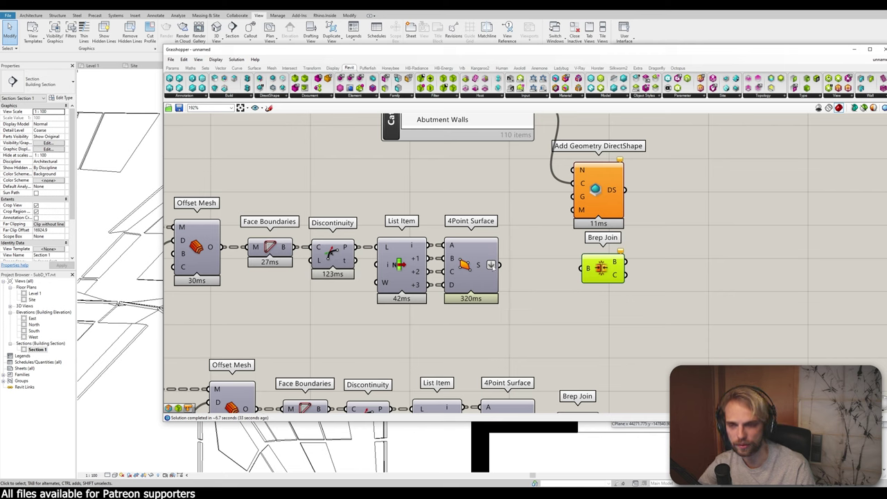
right_click(492, 266)
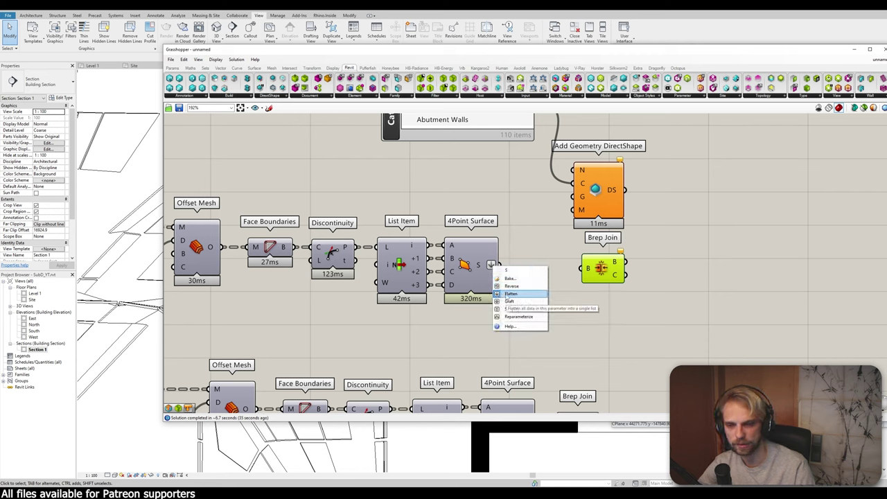
click(510, 294)
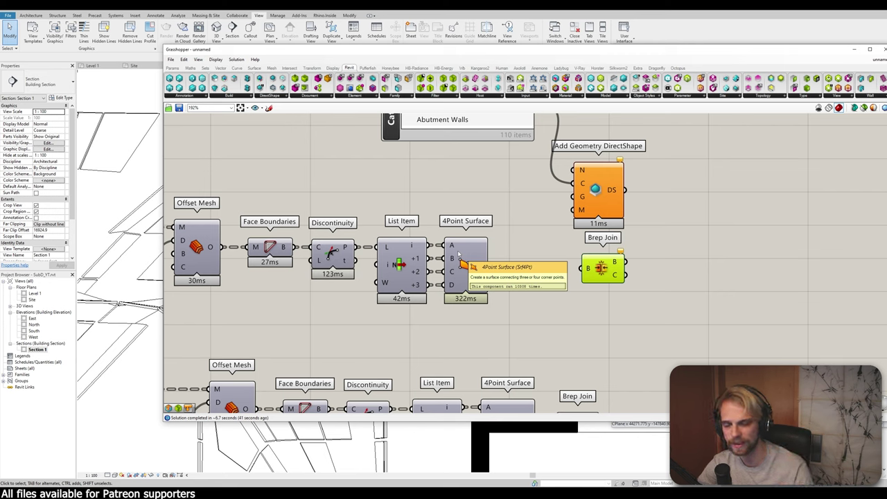
Step: Apply Simplify to the upper 4Point Surface's S output and check its data paths
right_click(478, 266)
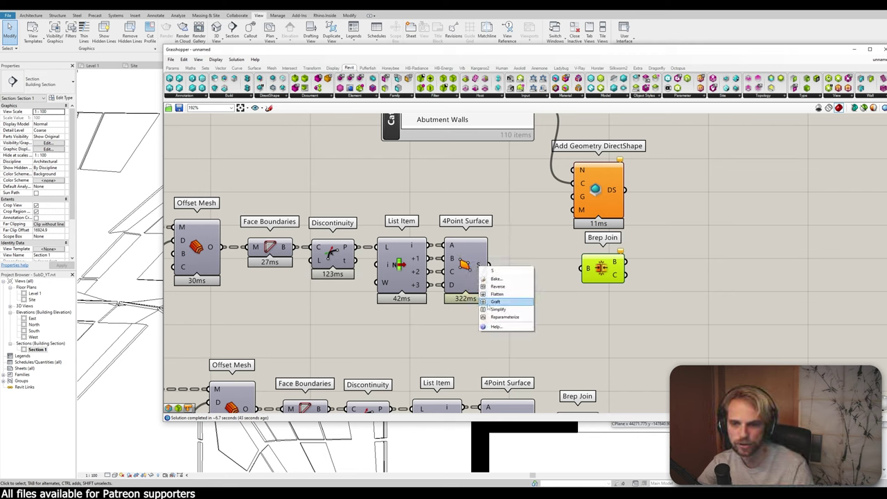
click(493, 302)
right_click(491, 265)
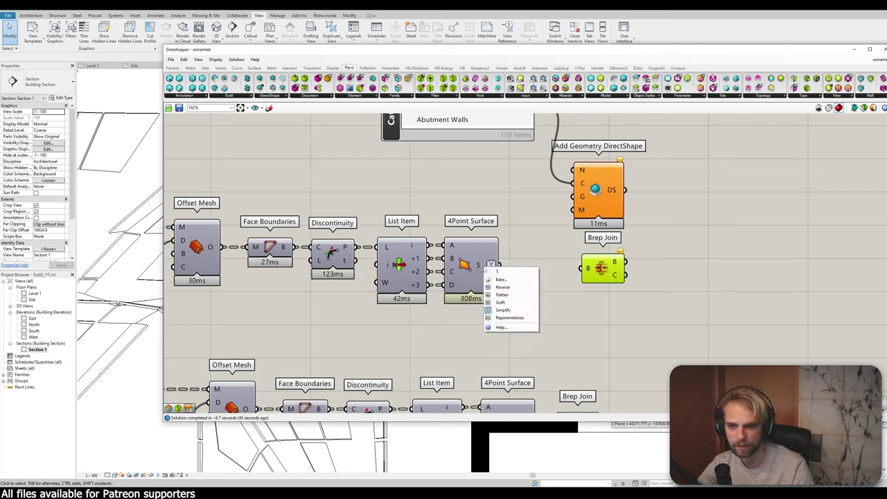
click(503, 310)
mouse_move(483, 267)
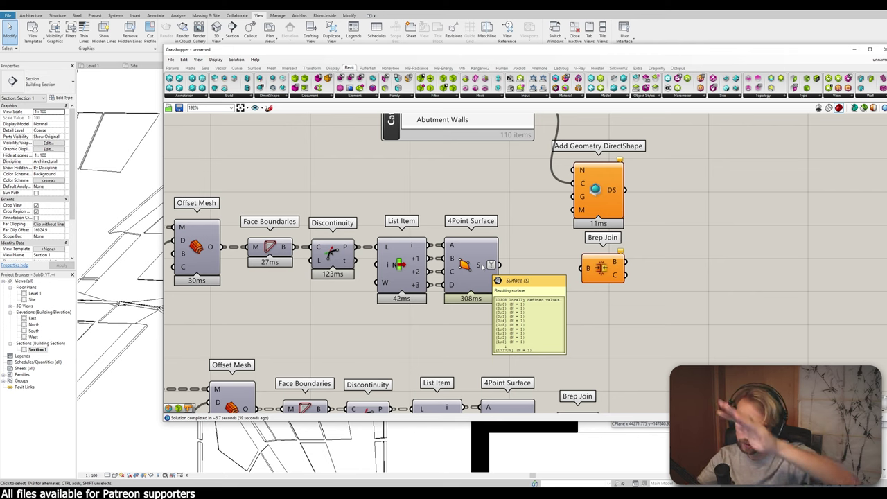
Step: Make more room before Brep Join and add a Trim Tree component after the upper 4Point Surface
drag(613, 273, 649, 271)
click(550, 293)
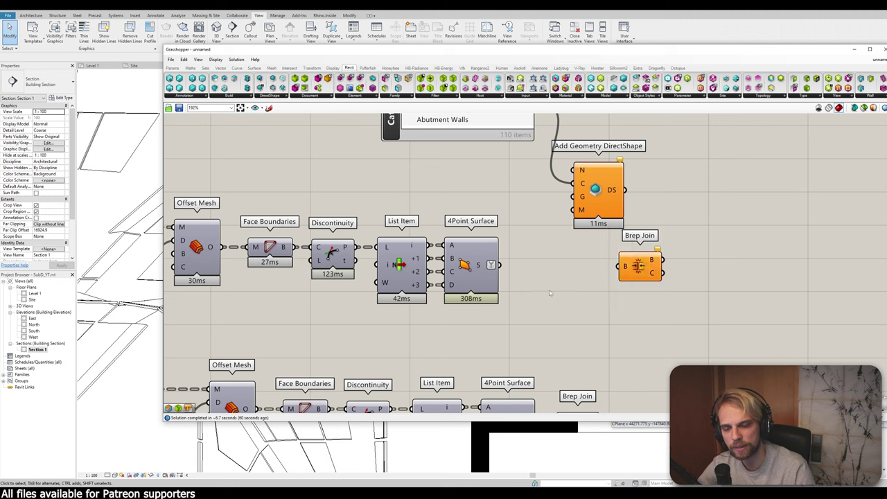
double_click(550, 292)
text(t)
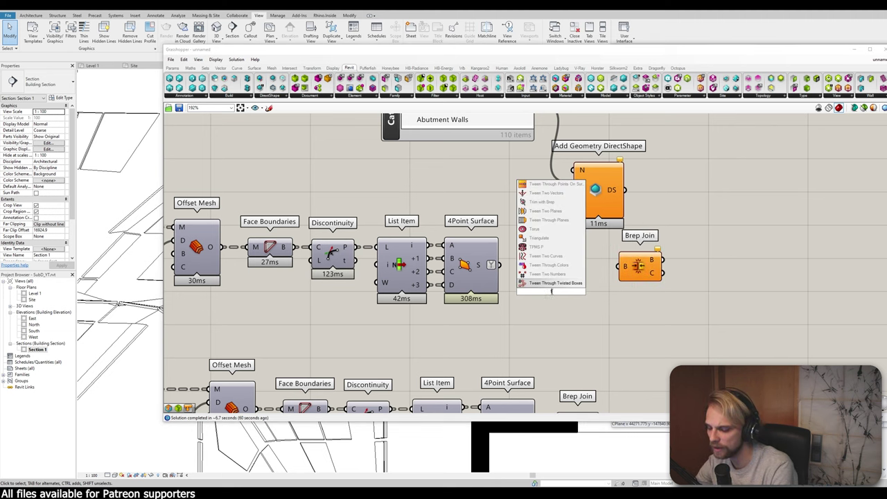
text(rim tree)
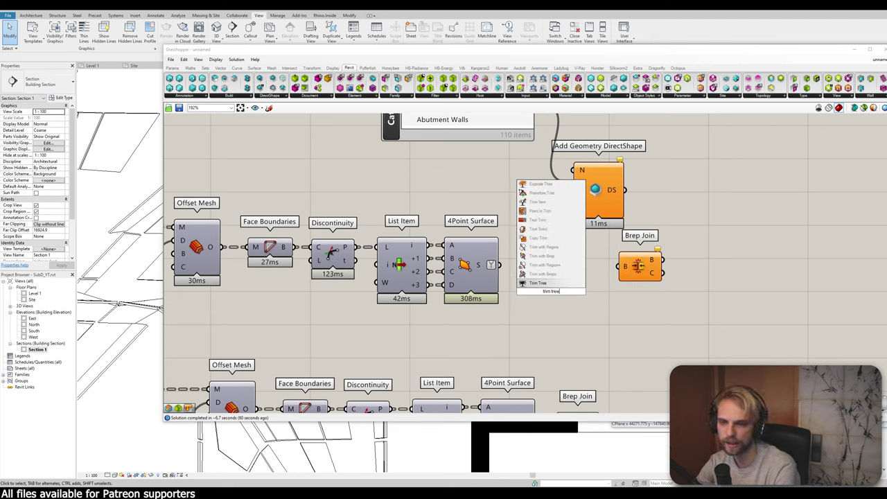
key(Return)
Step: Wire the upper 4Point Surface's S output through Trim Tree into Brep Join, and flatten Brep Join's B output
drag(500, 265, 604, 274)
mouse_move(554, 272)
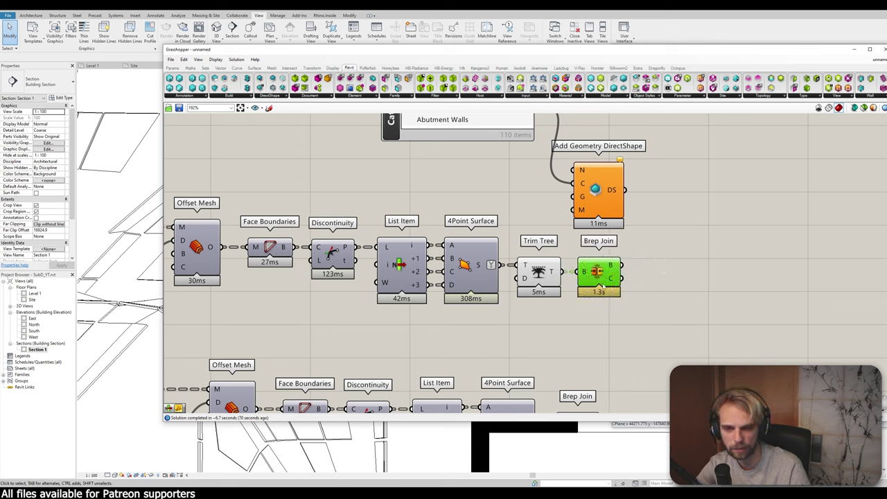
right_click(618, 268)
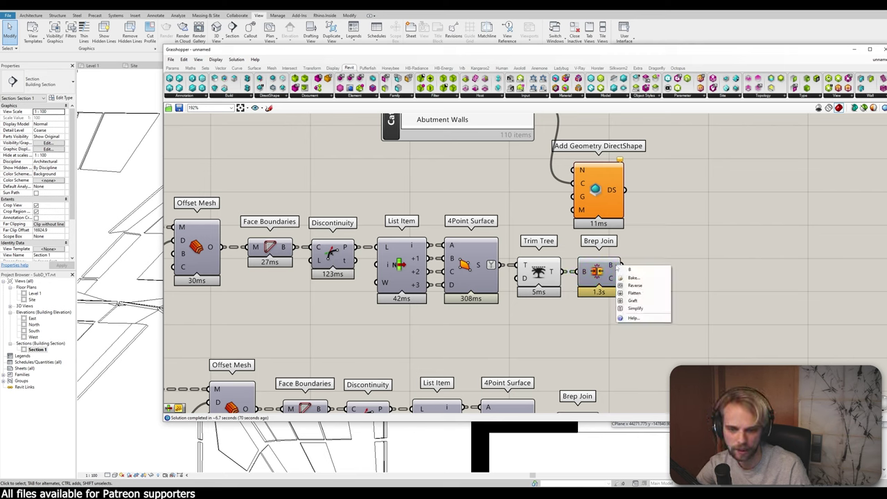
click(631, 294)
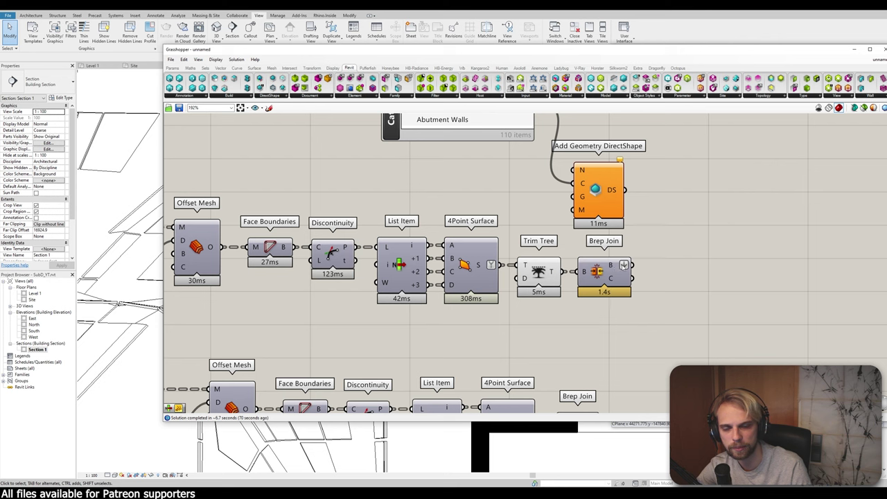
Step: Move the upper Add Geometry DirectShape beside Brep Join and wire Brep Join's B output into its G input
right_drag(651, 277, 589, 303)
drag(539, 233, 635, 271)
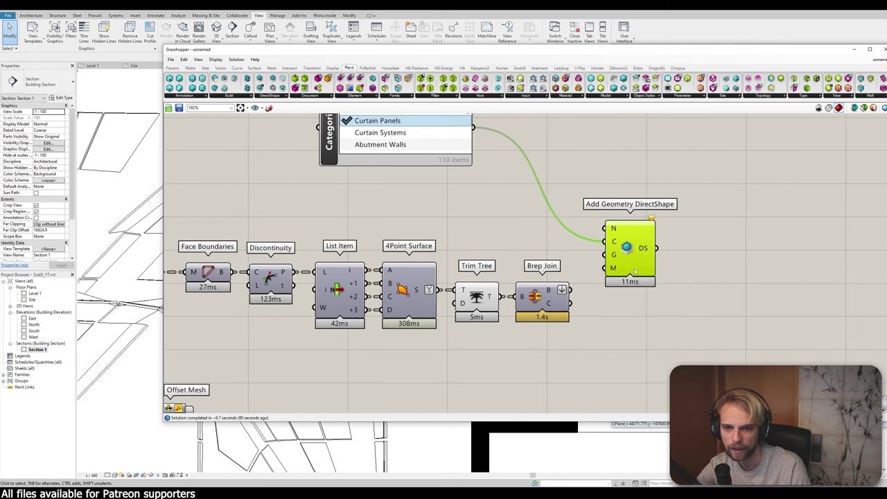
drag(571, 291, 612, 256)
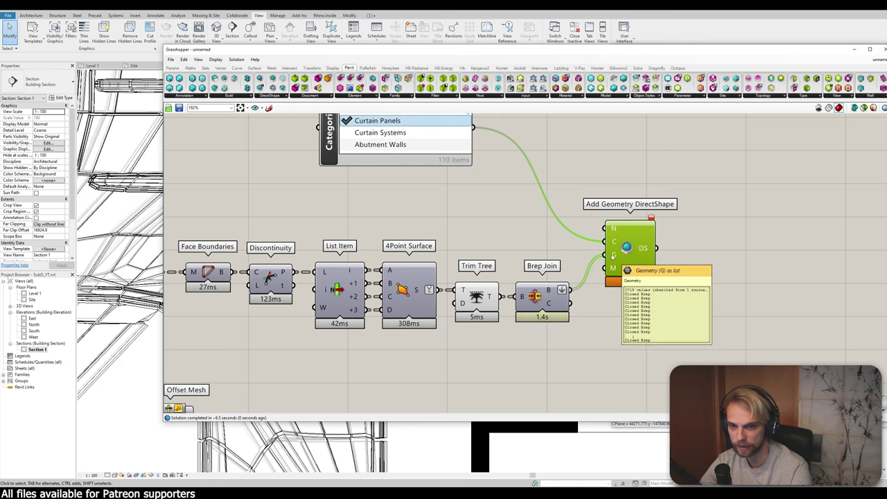
mouse_move(604, 256)
ctrl+mouse_down()
mouse_move(570, 290)
mouse_move(605, 257)
ctrl+mouse_up()
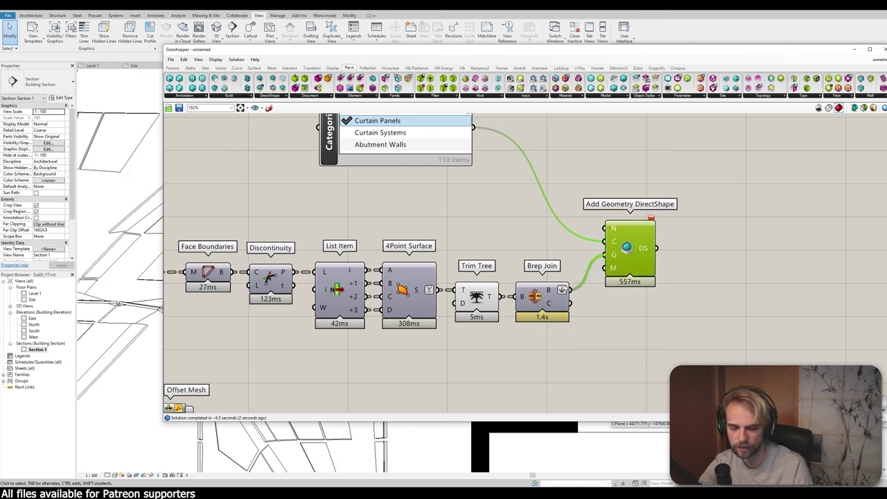
Step: Check the upper Add Geometry DirectShape's error messages and DS output, and the data in Brep Join's B output
mouse_move(651, 216)
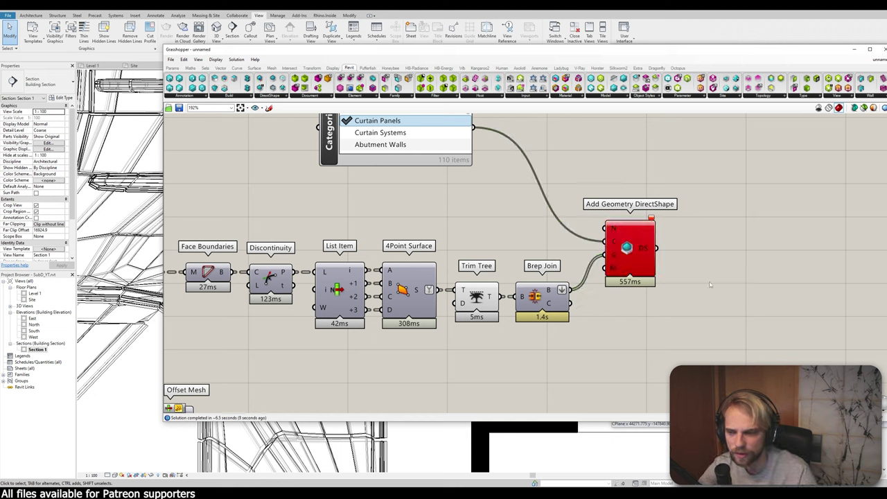
drag(164, 44, 223, 78)
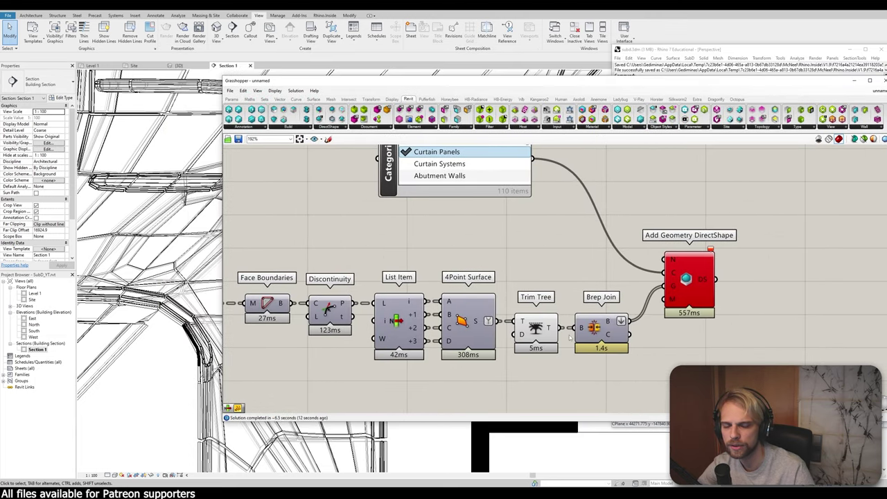
scroll(522, 296, up, 5)
mouse_move(521, 296)
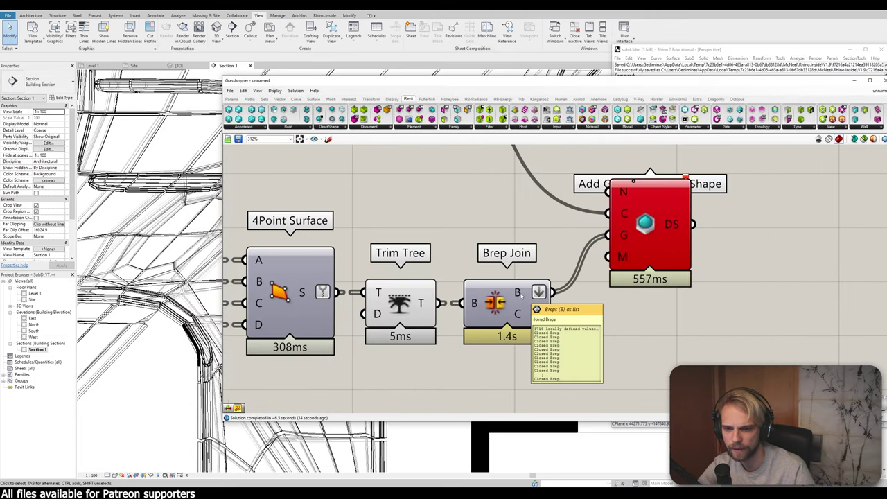
mouse_move(620, 235)
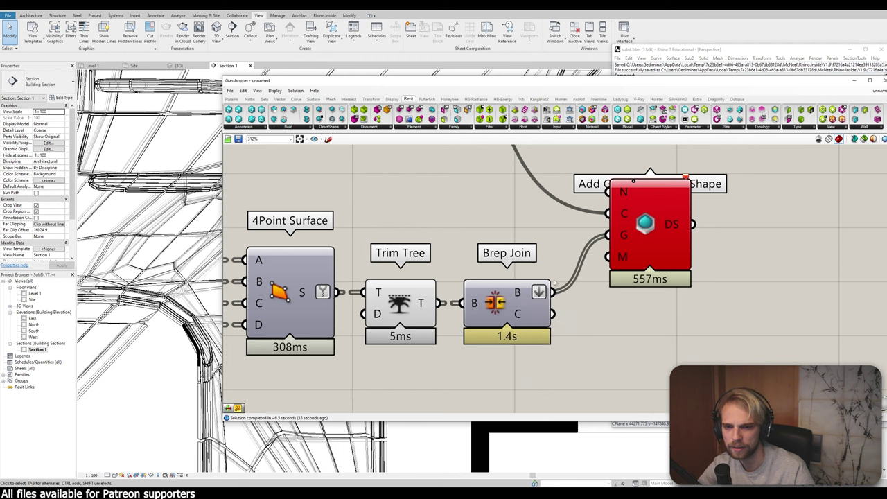
mouse_move(673, 226)
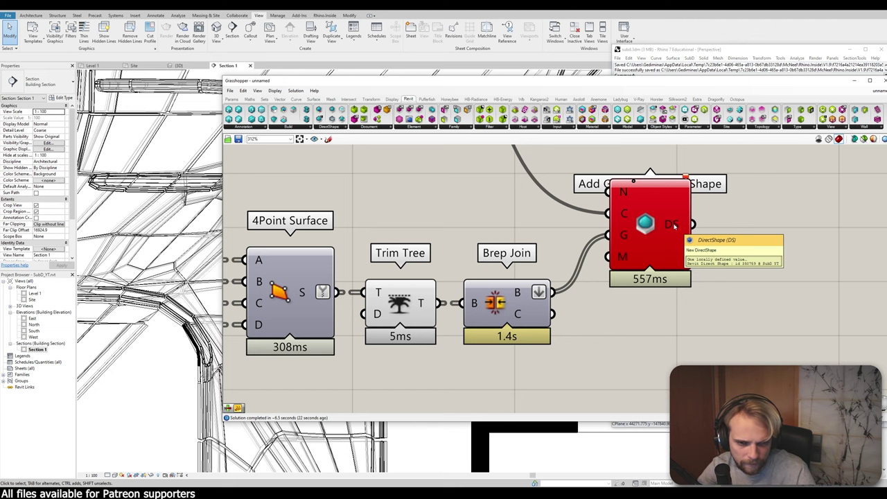
scroll(673, 225, down, 5)
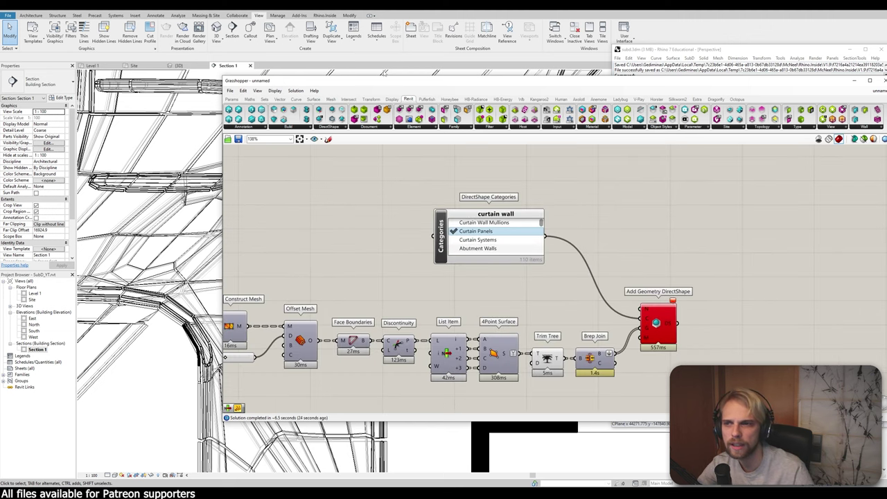
Step: Put Grasshopper aside and inspect the thickened panels in Revit's Section 1 view
drag(384, 80, 212, 132)
click(683, 134)
scroll(376, 239, down, 3)
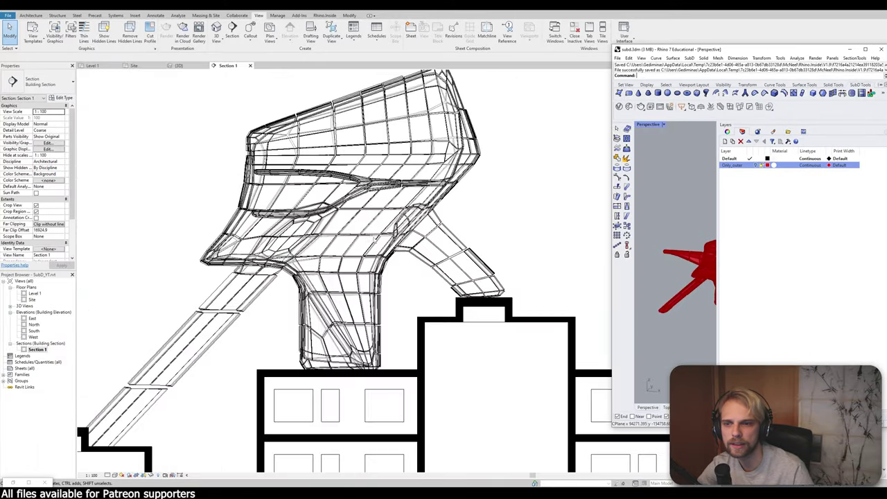
scroll(200, 258, up, 2)
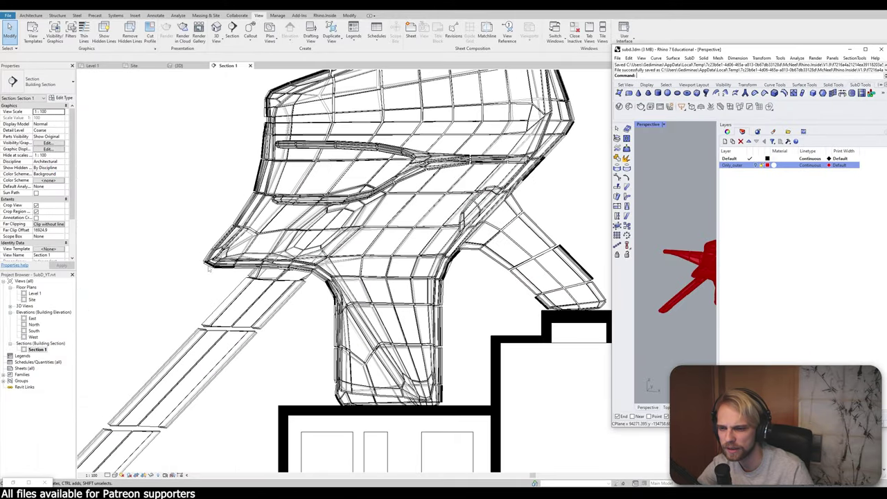
scroll(209, 269, up, 5)
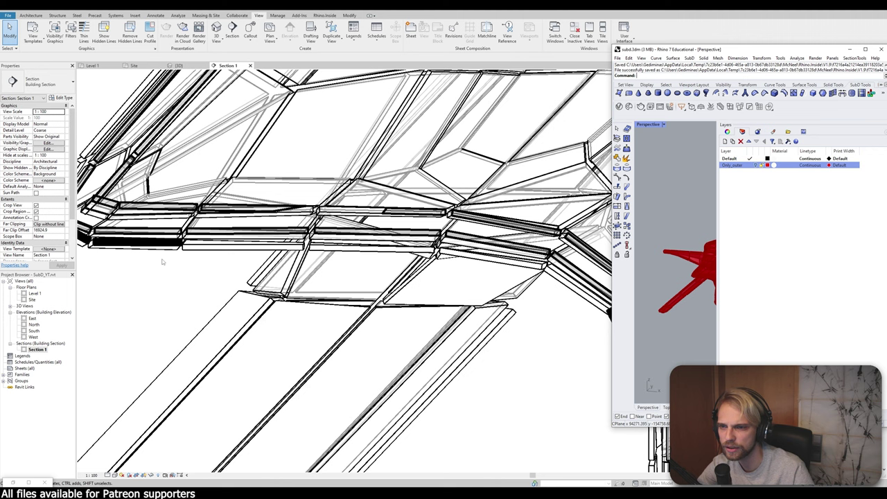
scroll(530, 342, down, 5)
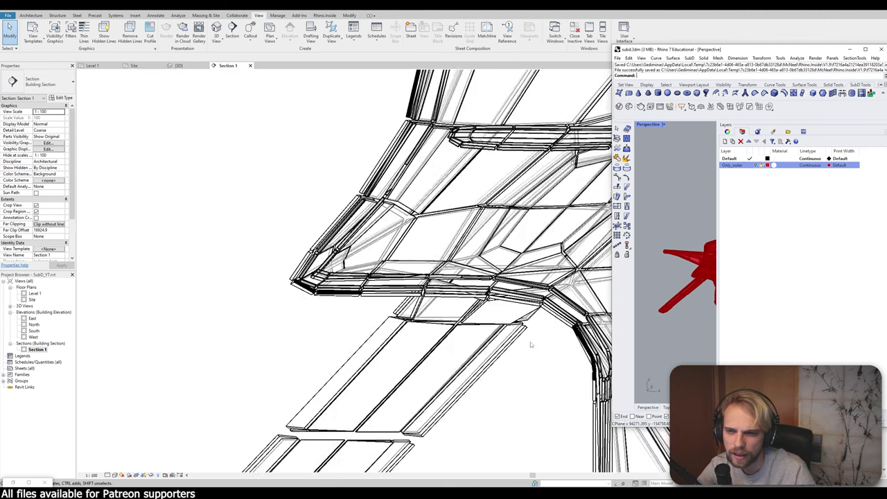
Step: Open the {3D} view, minimize Rhino, and examine the curtain panels and their gaps around the upper volume and opening
click(179, 65)
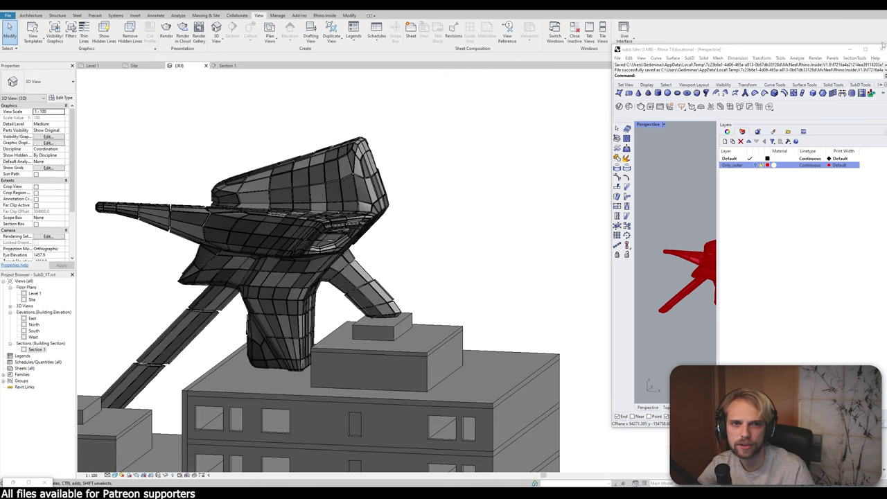
click(850, 49)
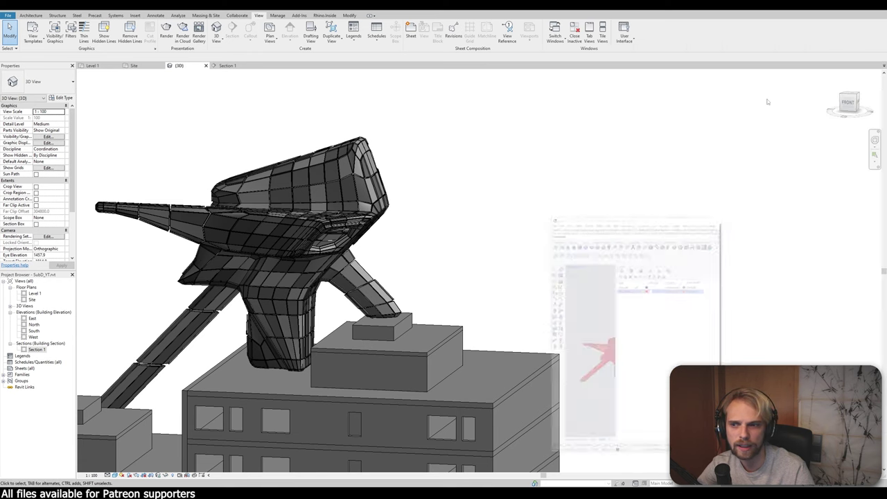
shift+middle_drag(379, 234, 376, 275)
scroll(339, 263, up, 5)
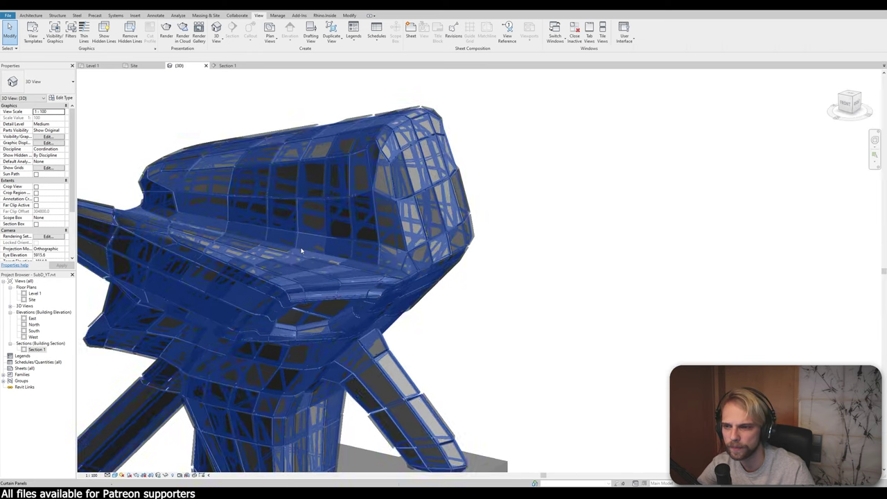
scroll(491, 189, up, 2)
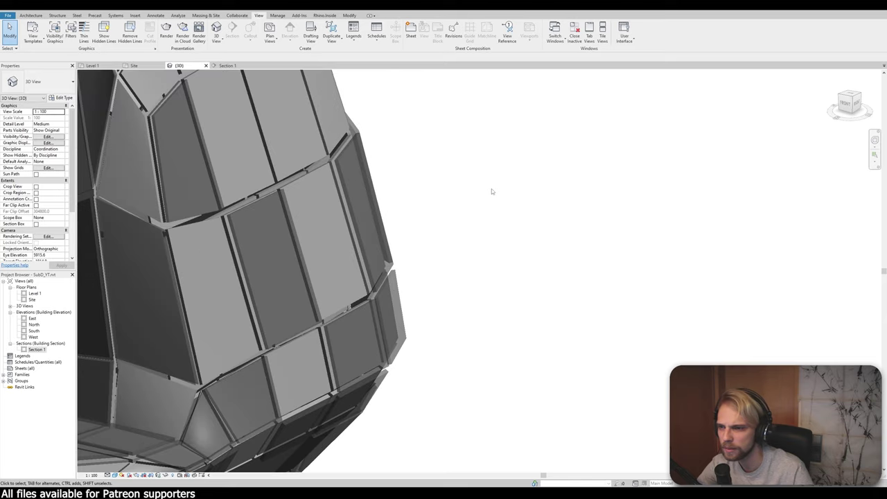
scroll(491, 189, down, 3)
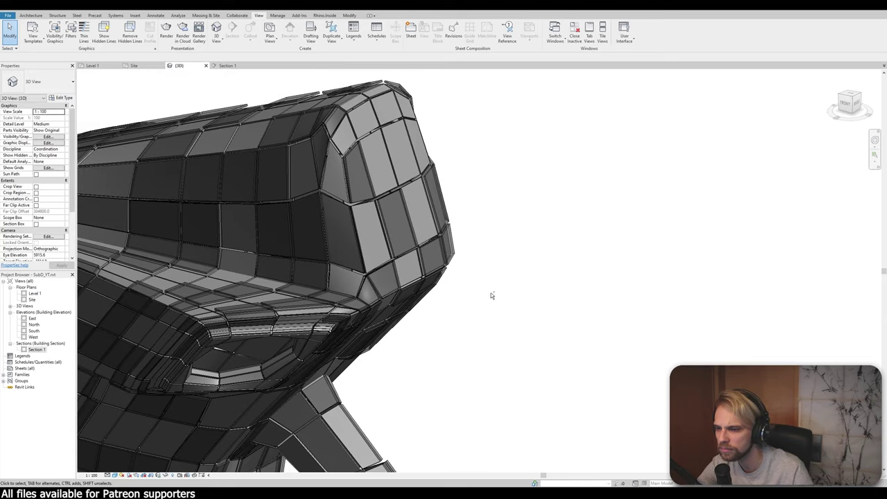
shift+middle_drag(491, 297, 679, 236)
scroll(575, 287, up, 2)
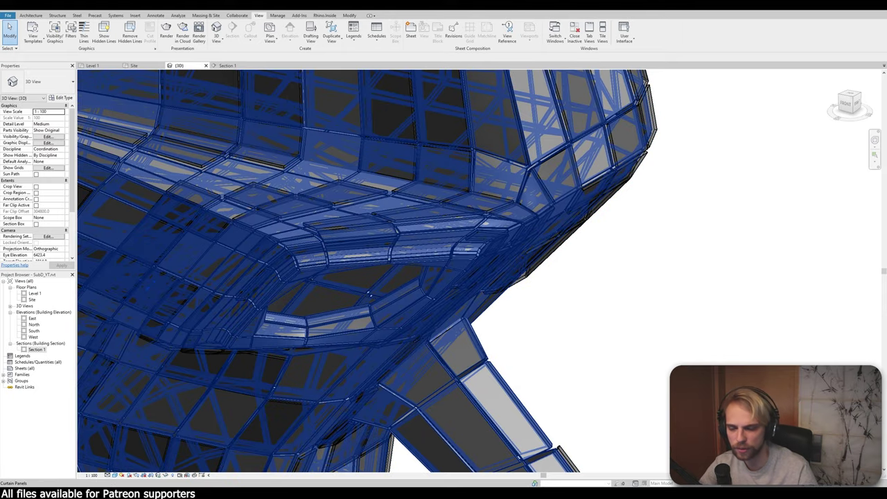
Step: Return to Grasshopper and move Colour Swatch and Convert Material from the lower chain to beneath the upper Brep Join
click(484, 443)
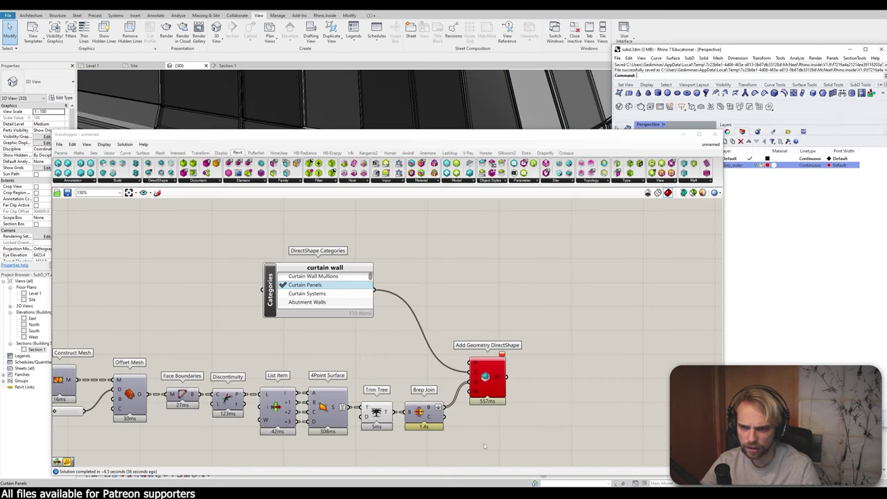
scroll(506, 265, down, 5)
scroll(570, 396, up, 3)
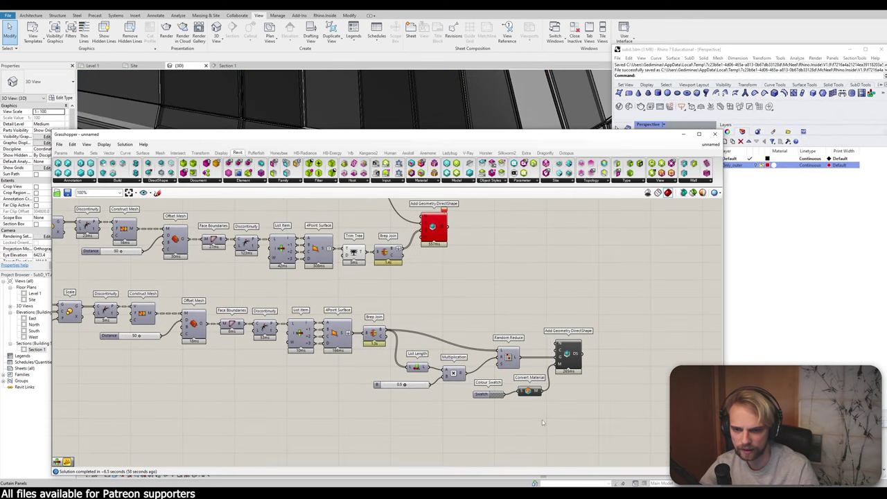
scroll(542, 419, up, 2)
drag(532, 409, 477, 388)
click(477, 388)
scroll(477, 388, down, 3)
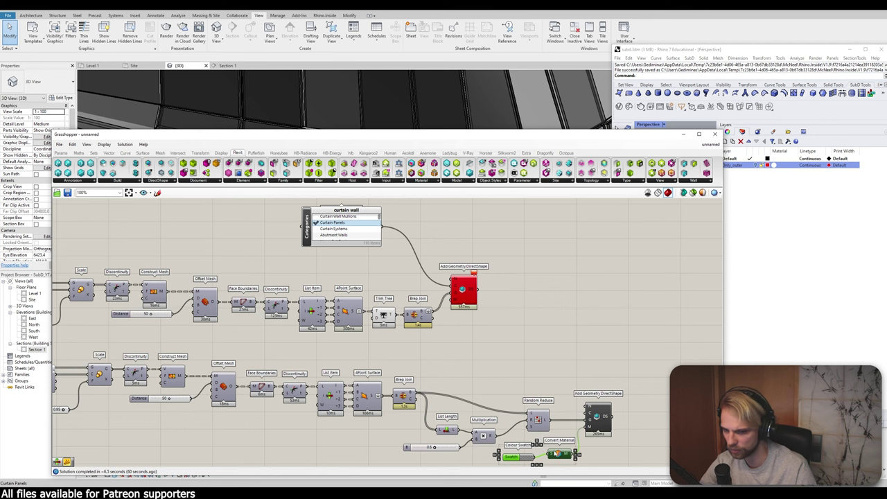
drag(558, 454, 424, 335)
Step: Wire Convert Material's M output into the upper Add Geometry DirectShape's M input and disconnect it from the lower one
scroll(423, 334, up, 3)
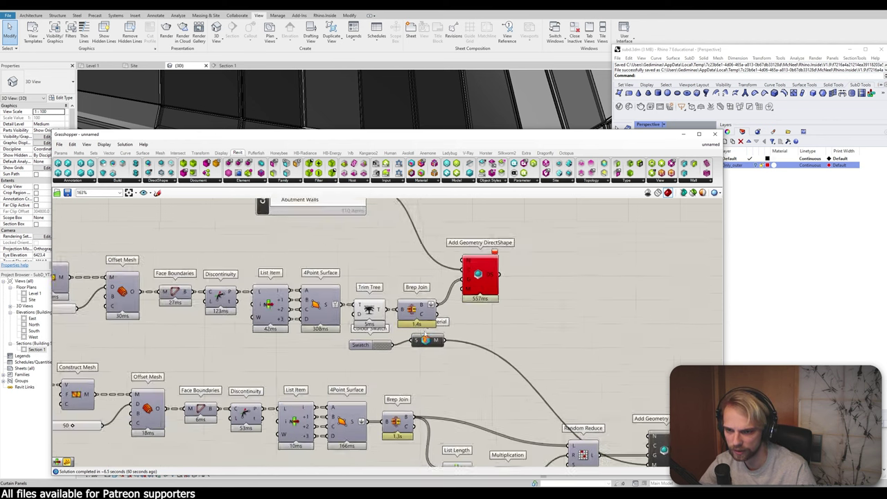
scroll(423, 334, up, 1)
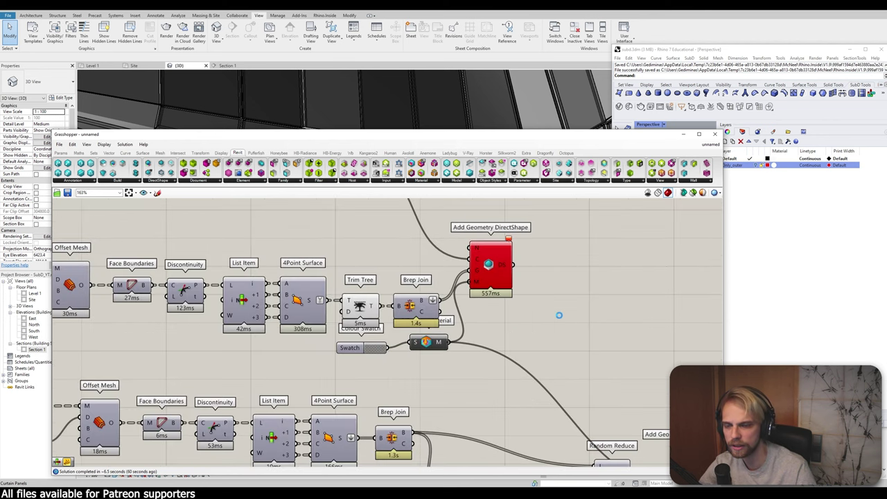
scroll(555, 311, down, 2)
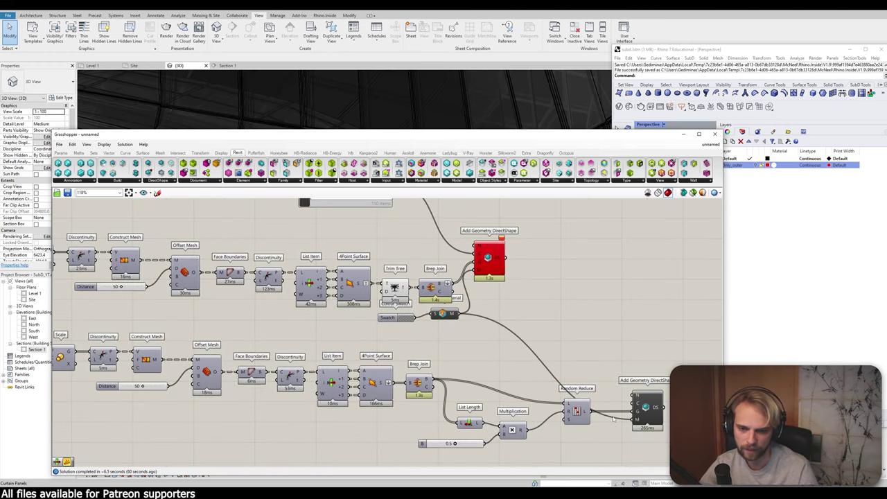
drag(633, 418, 463, 317)
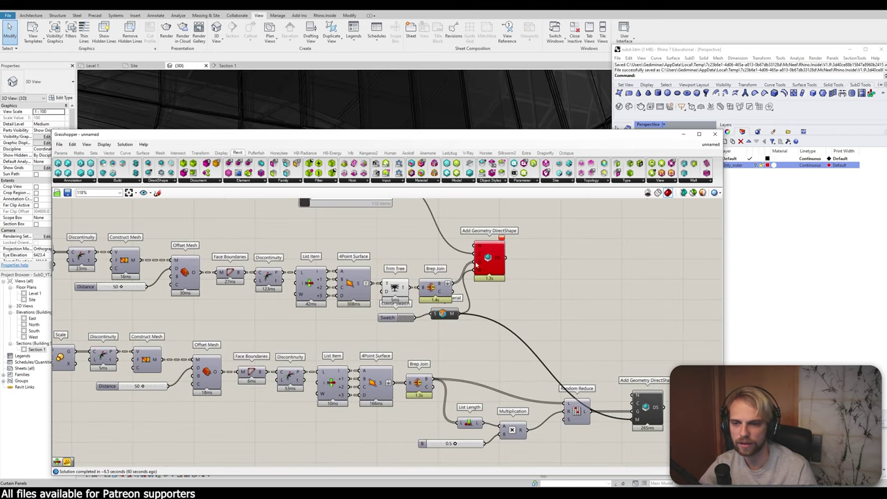
key(ctrl+z)
right_drag(604, 372, 566, 331)
scroll(593, 356, up, 2)
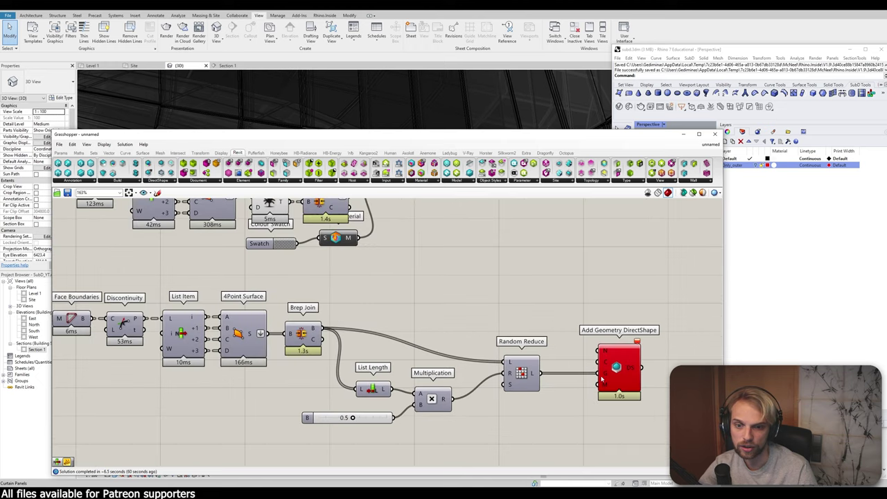
drag(547, 372, 539, 373)
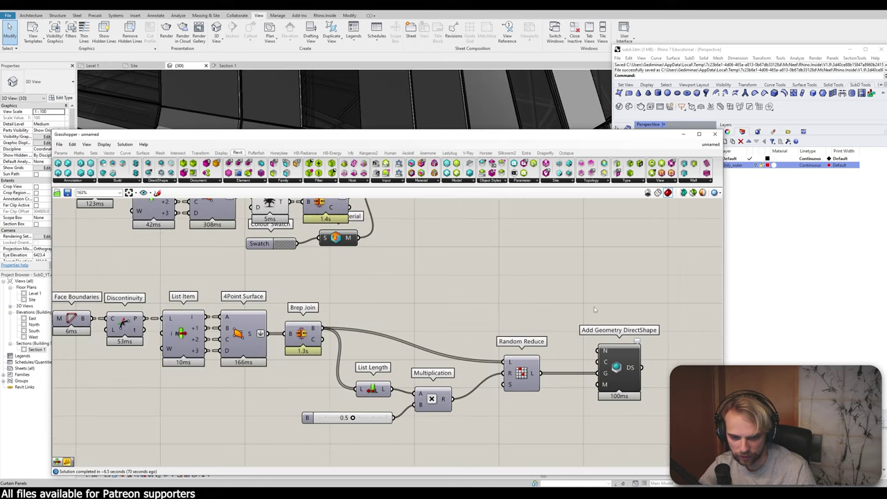
Step: Align the upper Add Geometry DirectShape with Brep Join and check its error messages
scroll(594, 310, down, 5)
scroll(461, 307, up, 4)
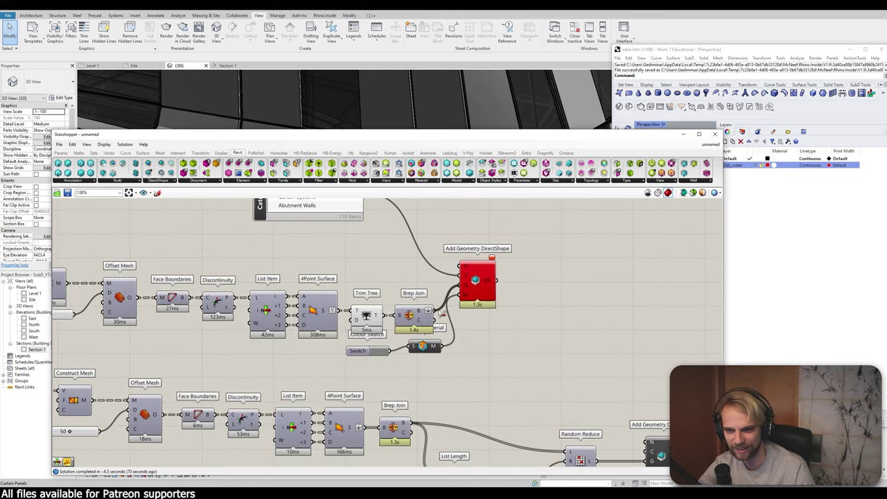
ctrl+drag(439, 311, 436, 310)
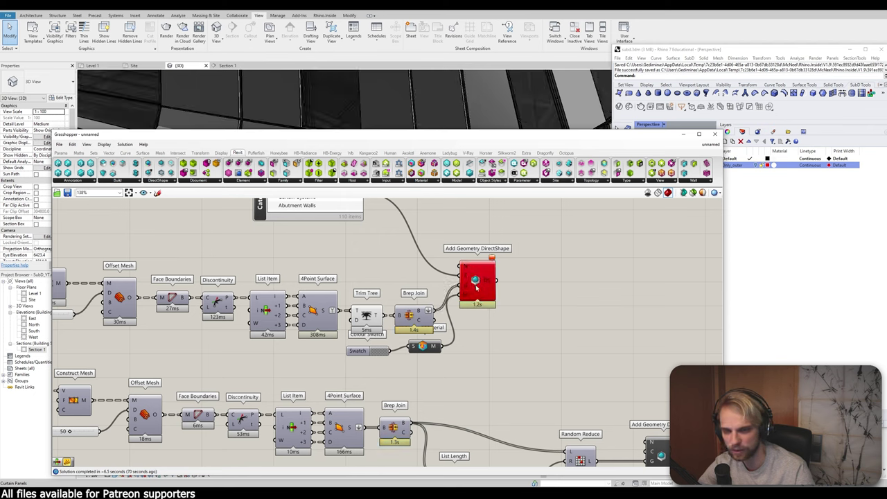
drag(476, 287, 486, 313)
mouse_move(502, 285)
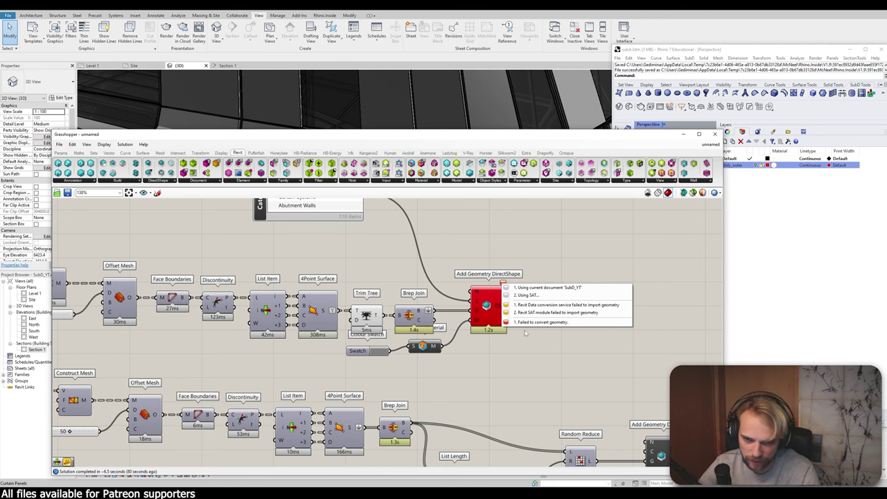
Step: Move the DirectShape Categories list down, close to the upper Add Geometry DirectShape
right_drag(324, 200, 368, 253)
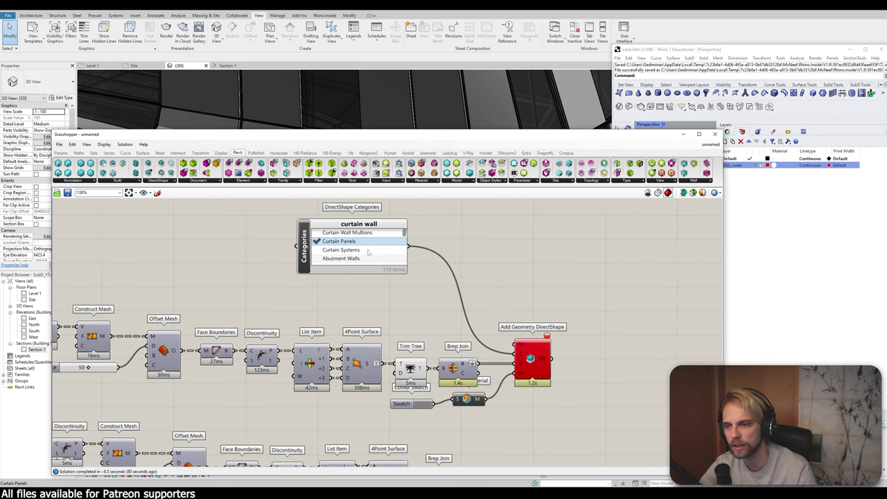
drag(379, 230, 455, 284)
click(535, 250)
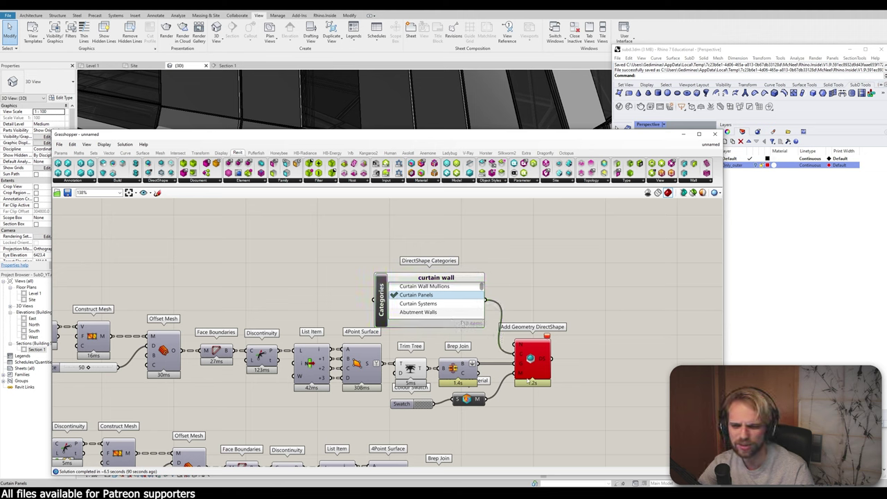
scroll(556, 368, down, 5)
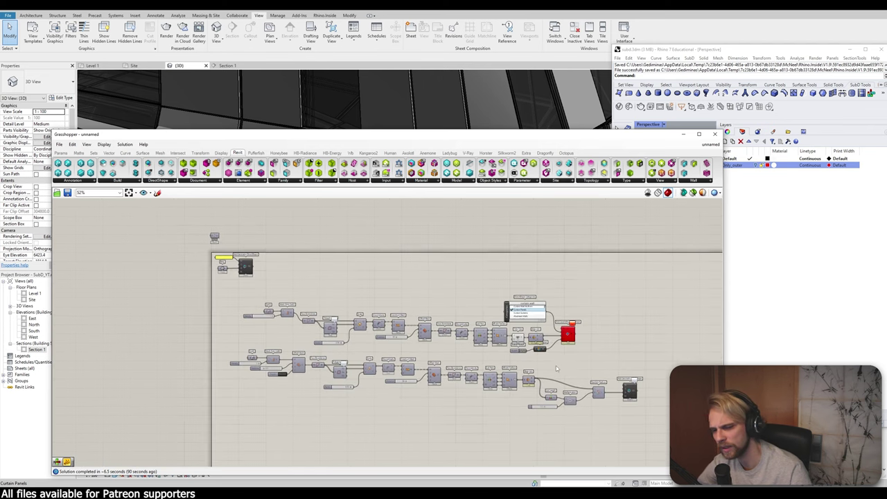
scroll(555, 369, up, 3)
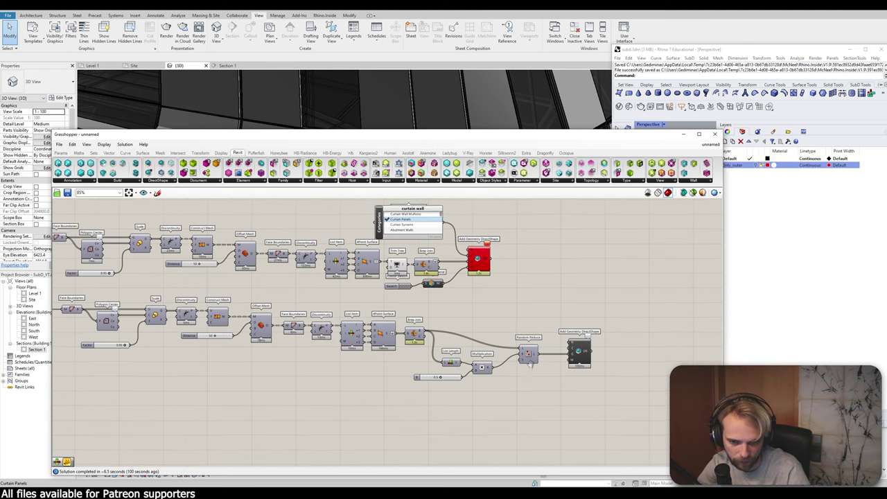
Step: Set the B slider feeding the Multiplication of the lower chain's Random Reduce to 0.2
scroll(436, 389, up, 5)
scroll(437, 389, up, 1)
double_click(432, 378)
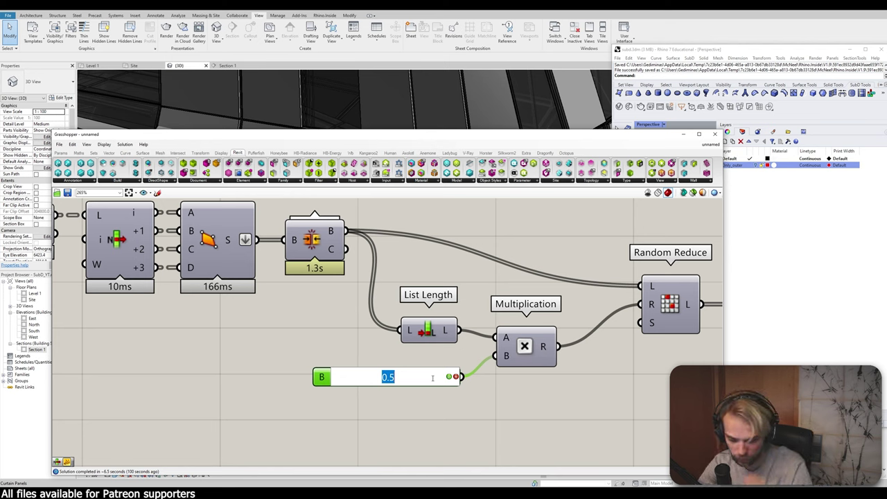
key(Return)
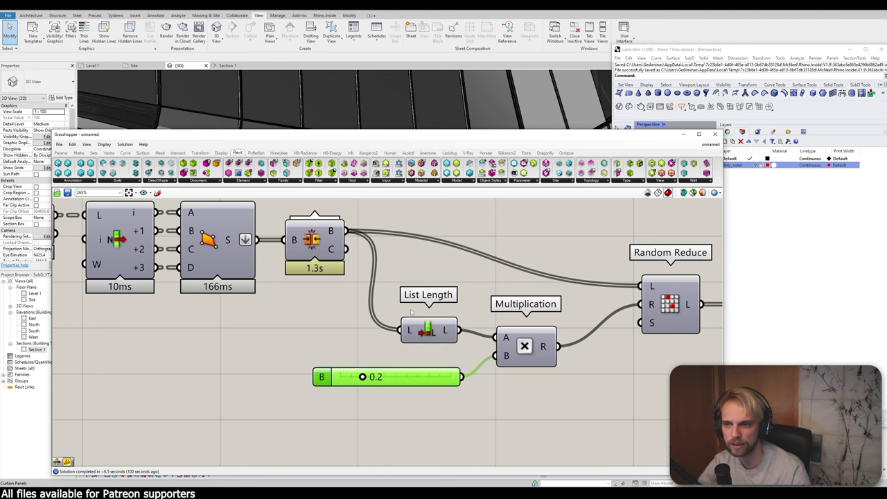
Step: Minimize Grasshopper and inspect the thinned-out and thickened panels of the structure in Revit's 3D view
click(682, 134)
scroll(402, 246, down, 3)
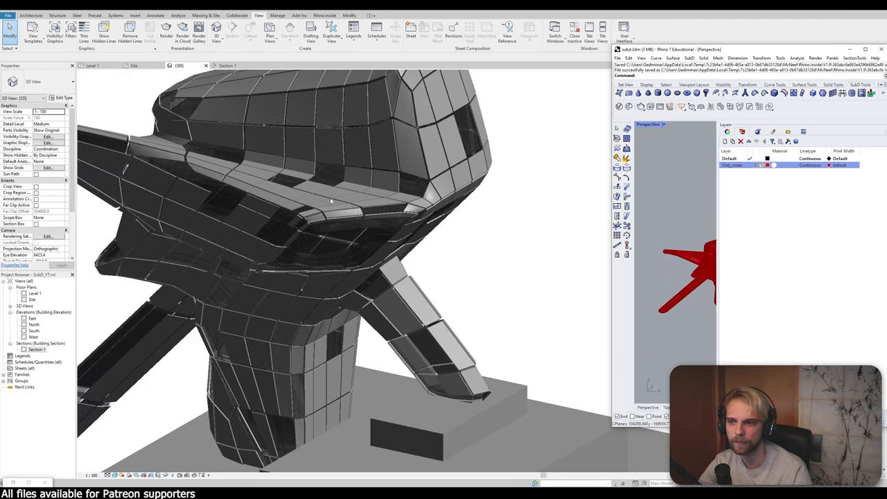
scroll(402, 246, up, 1)
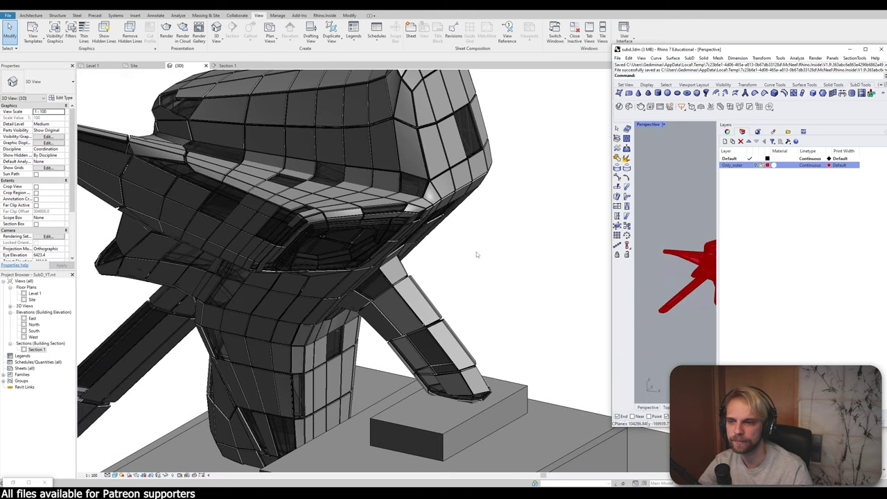
scroll(180, 199, up, 3)
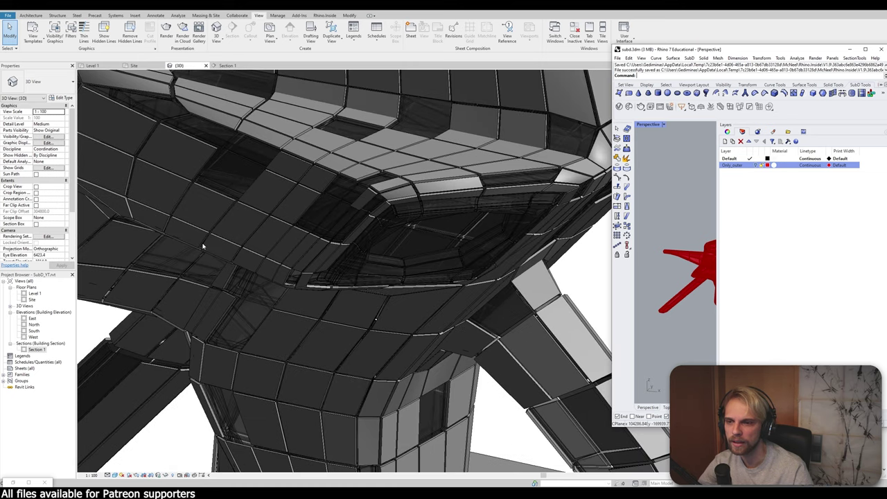
scroll(203, 246, down, 5)
shift+middle_drag(485, 271, 451, 277)
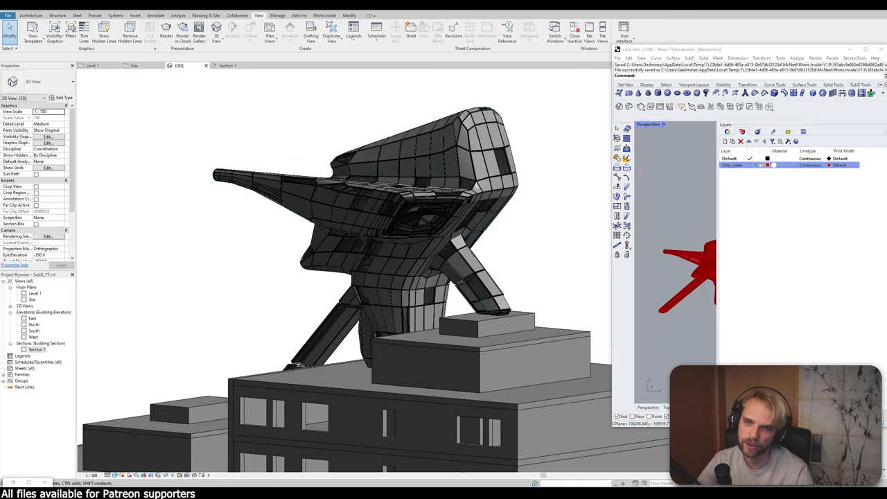
Step: Minimize Rhino and open Revit's Section 1 view at the panel joints around the short leg
click(840, 52)
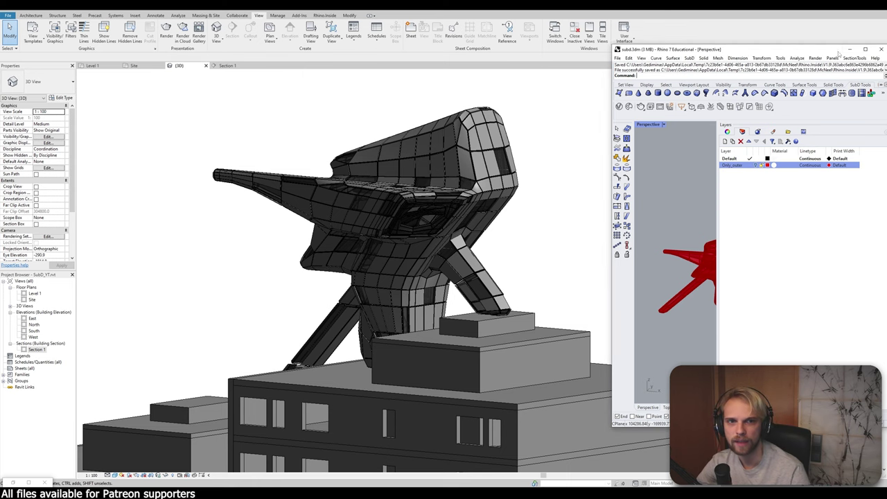
click(849, 50)
click(228, 65)
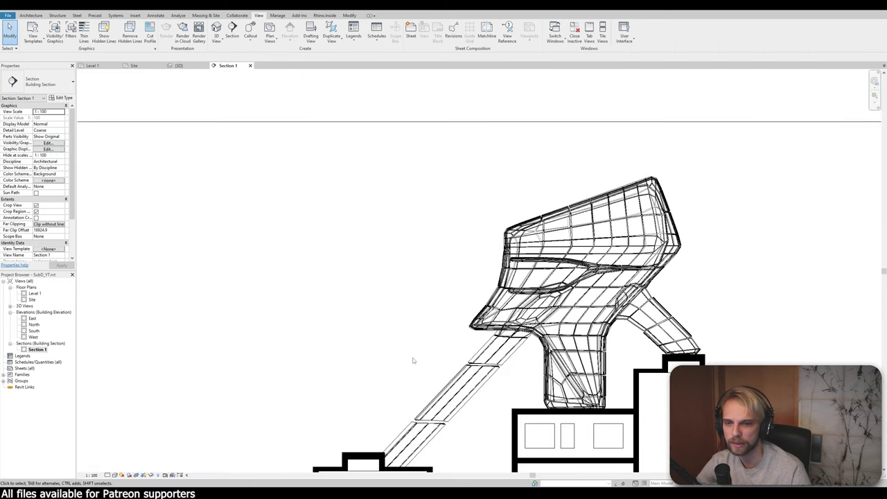
scroll(416, 293, up, 6)
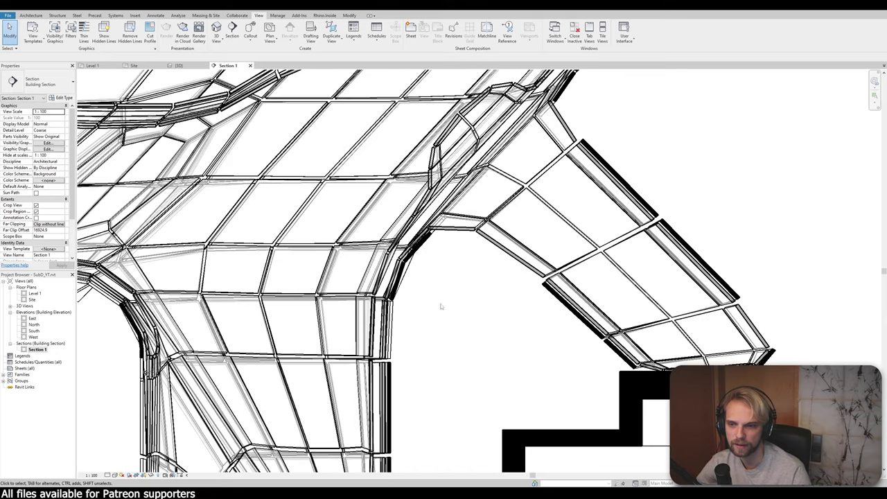
scroll(437, 292, down, 4)
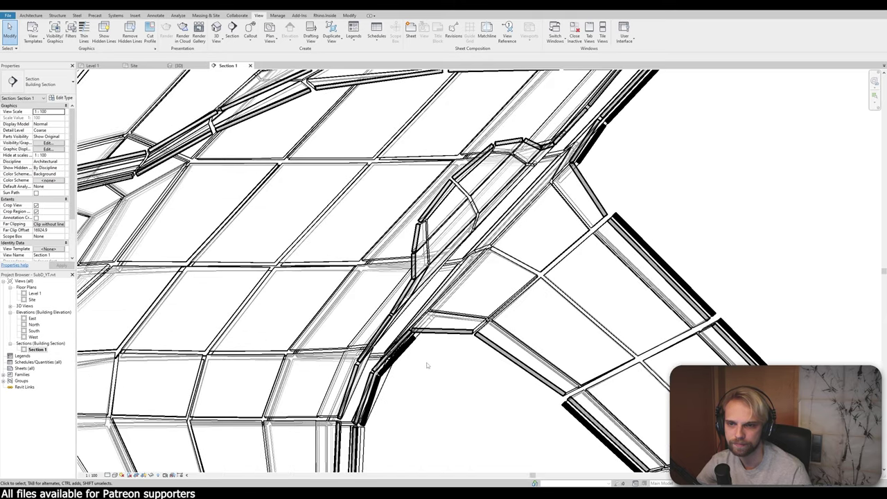
Step: In Section 1's visibility/graphic overrides, set the foreground colour of the Curtain Panels cut pattern to black
key(v)
key(g)
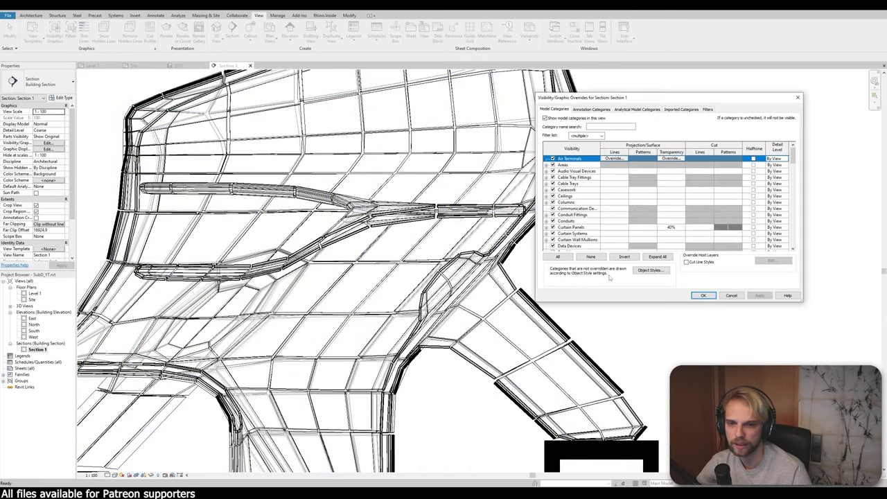
click(725, 229)
click(725, 229)
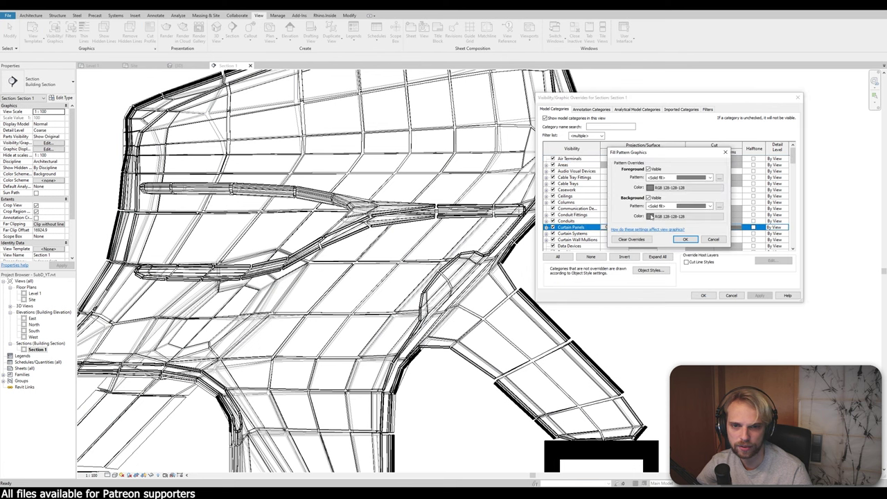
click(664, 187)
click(596, 206)
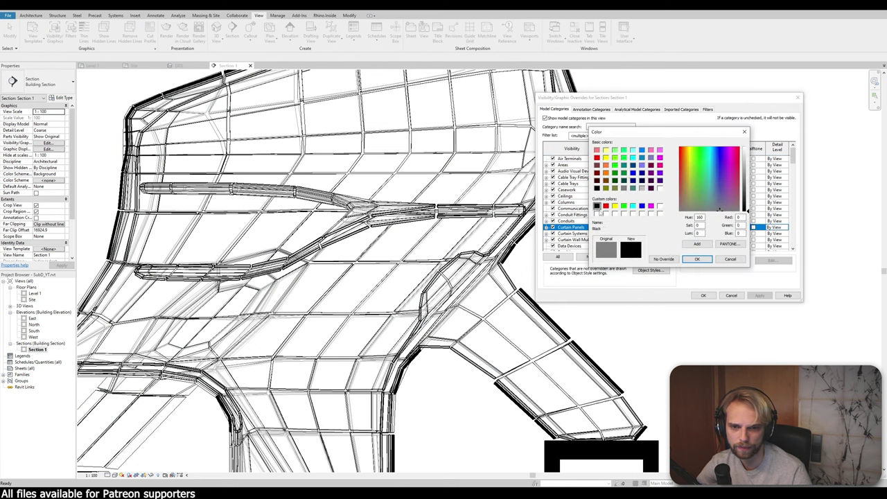
click(697, 260)
Step: Set the Curtain Panels cut pattern background to a black solid fill and apply the overrides
click(692, 207)
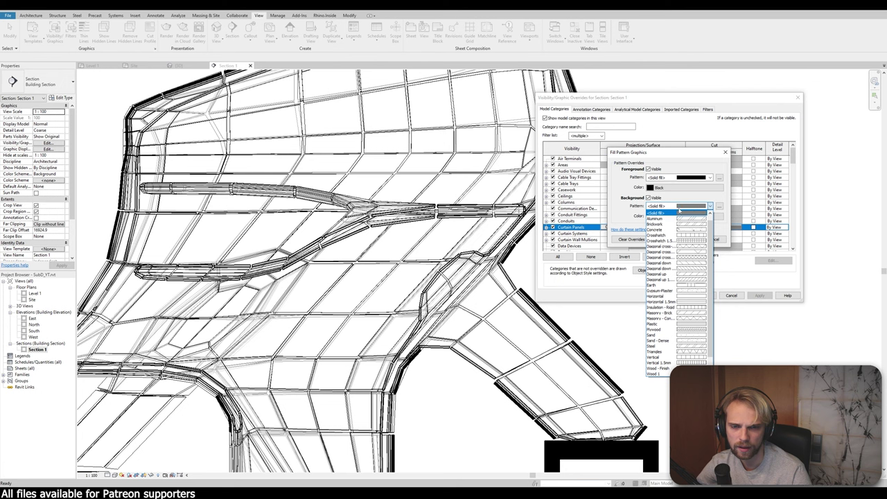
click(679, 212)
click(664, 215)
click(596, 206)
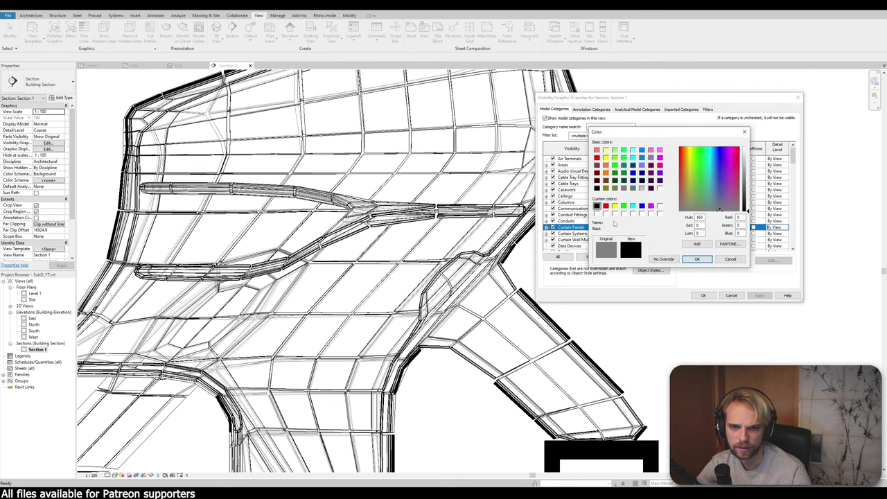
click(692, 260)
click(740, 285)
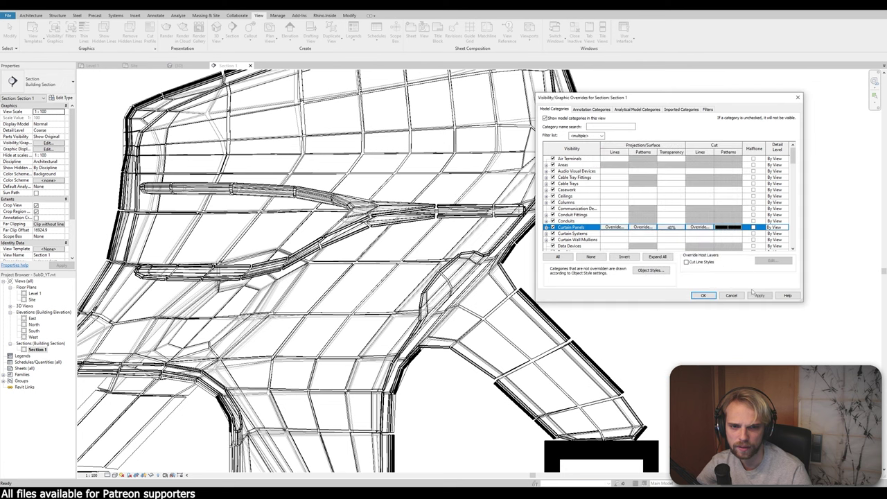
click(706, 296)
Step: Examine how the cut panels are displayed in Section 1, from close-up joints to the whole building
scroll(558, 283, up, 5)
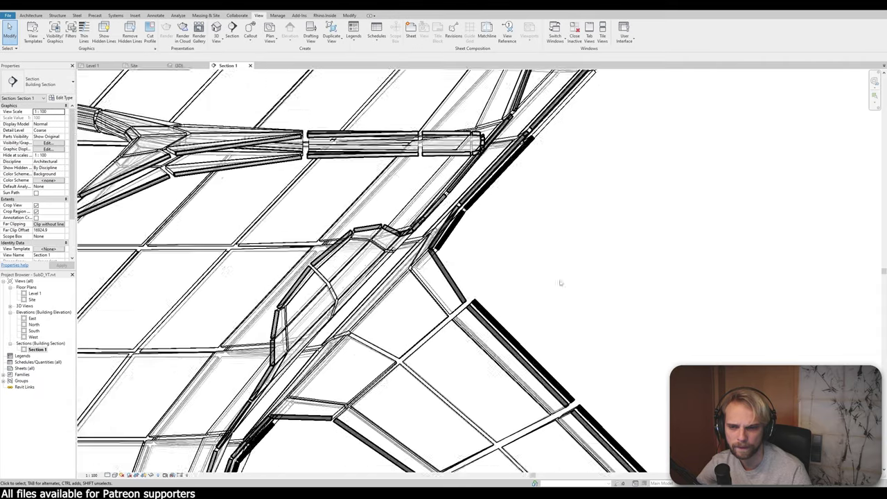
scroll(557, 284, up, 5)
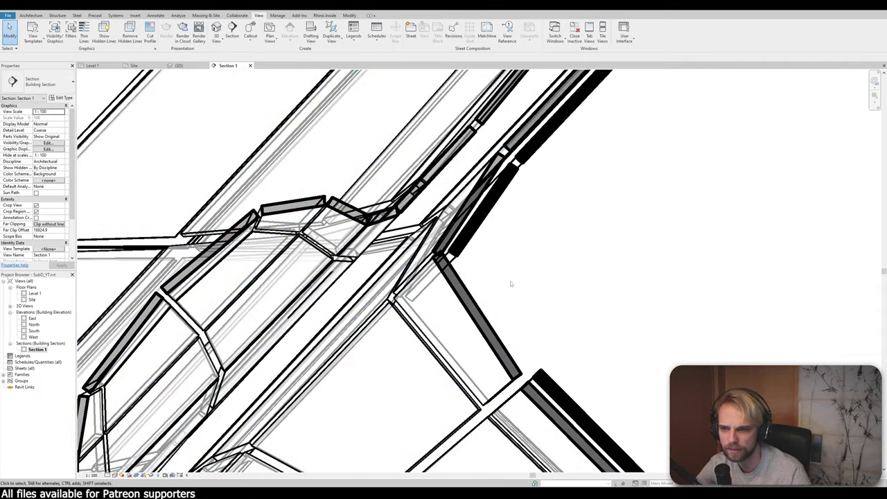
scroll(528, 292, down, 5)
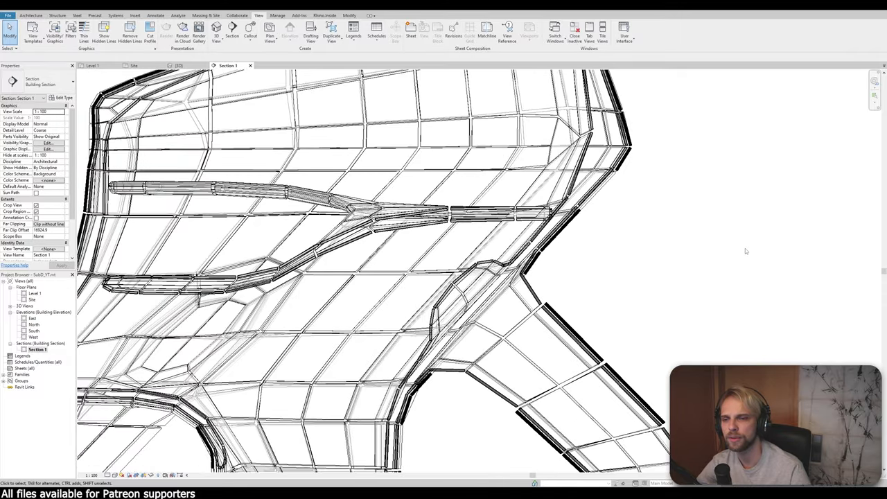
scroll(669, 226, down, 3)
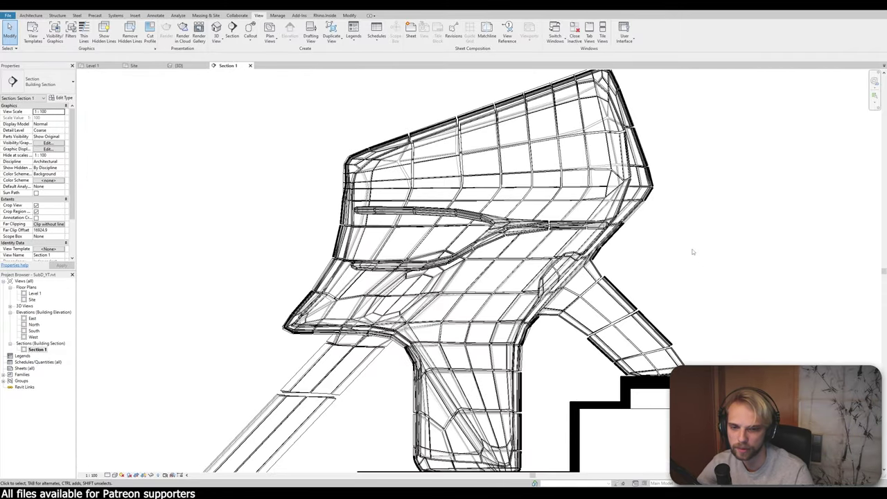
scroll(682, 235, down, 3)
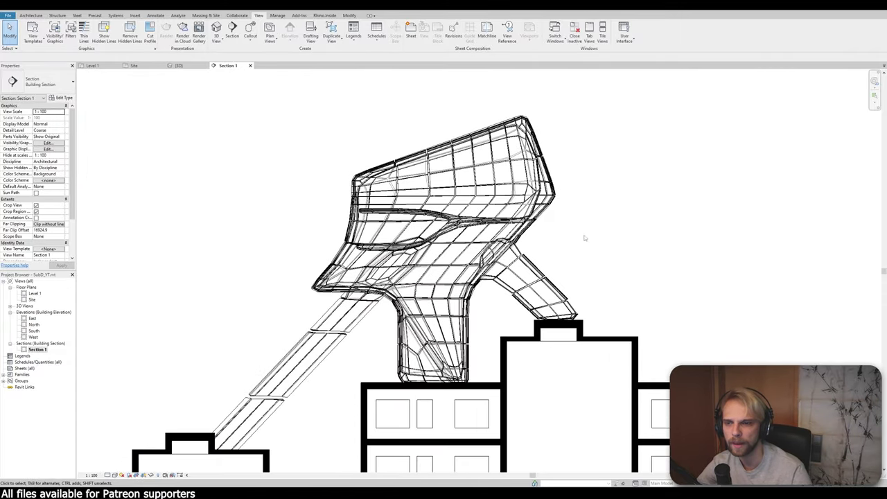
middle_drag(587, 219, 628, 259)
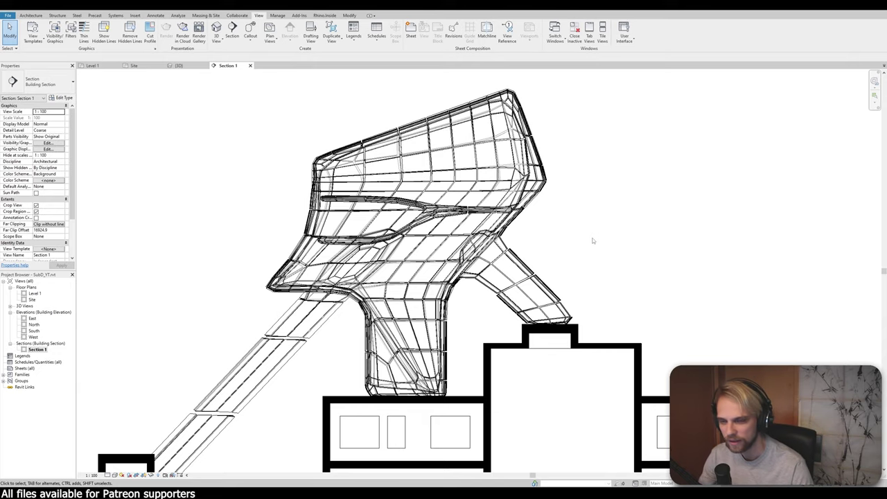
scroll(593, 240, down, 4)
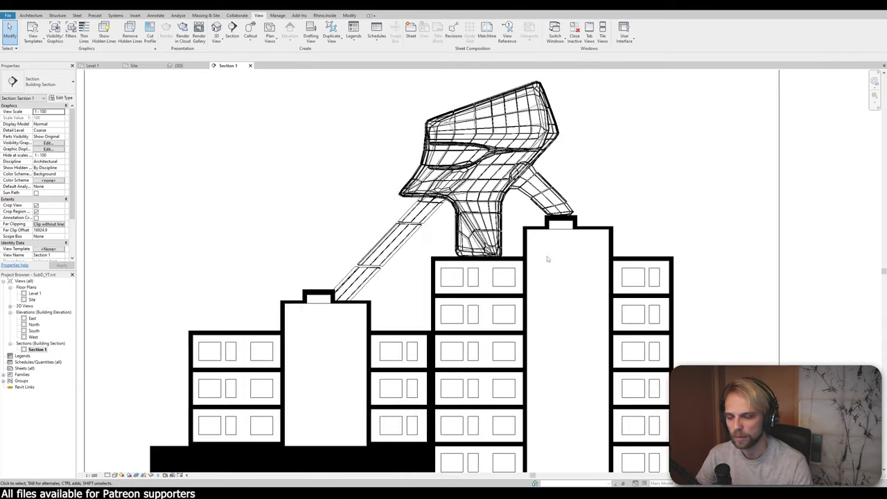
scroll(547, 259, down, 1)
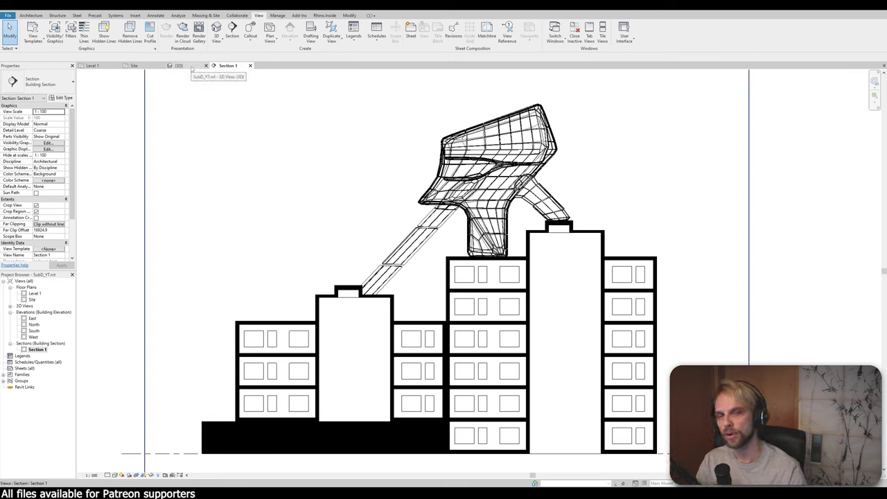
scroll(556, 248, up, 5)
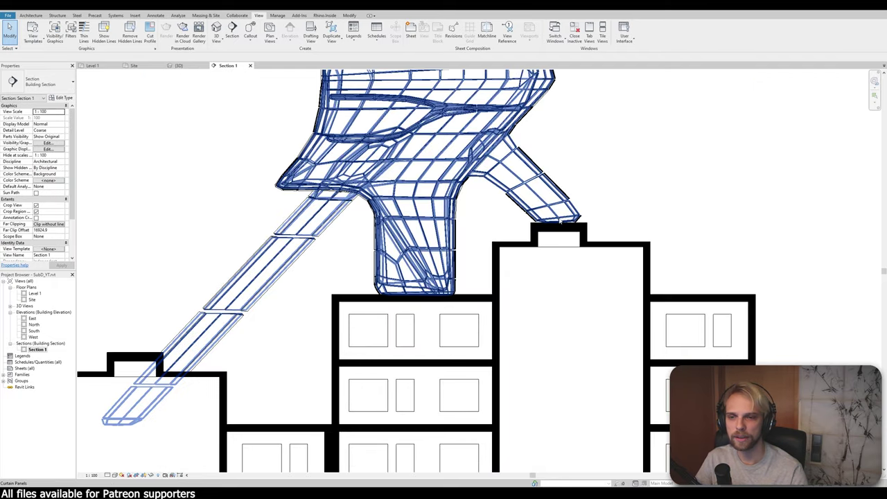
middle_drag(553, 165, 594, 304)
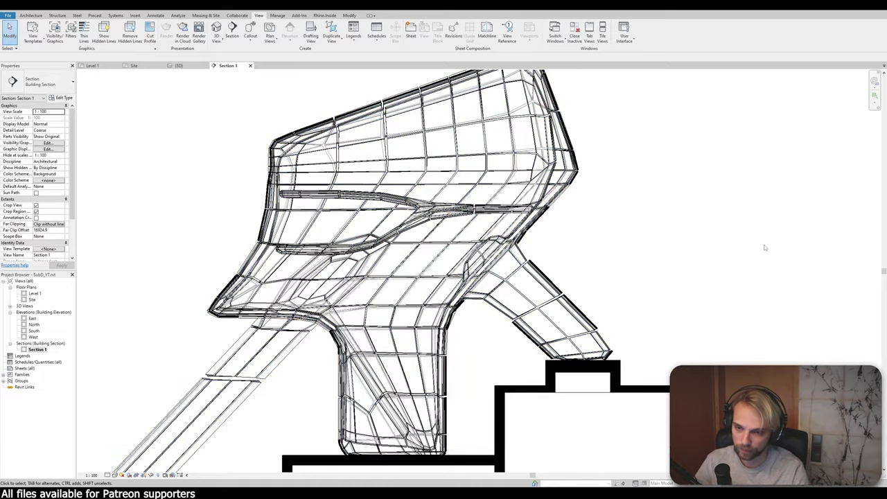
scroll(492, 176, down, 7)
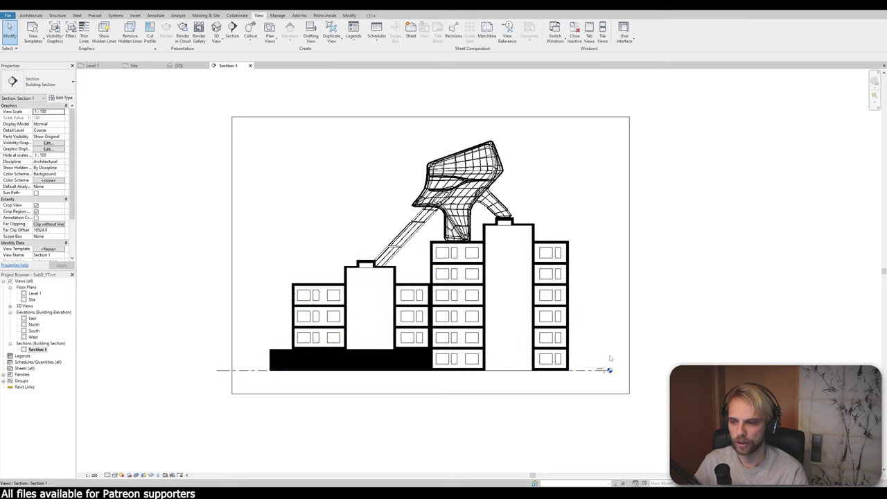
scroll(318, 198, up, 4)
scroll(134, 158, down, 4)
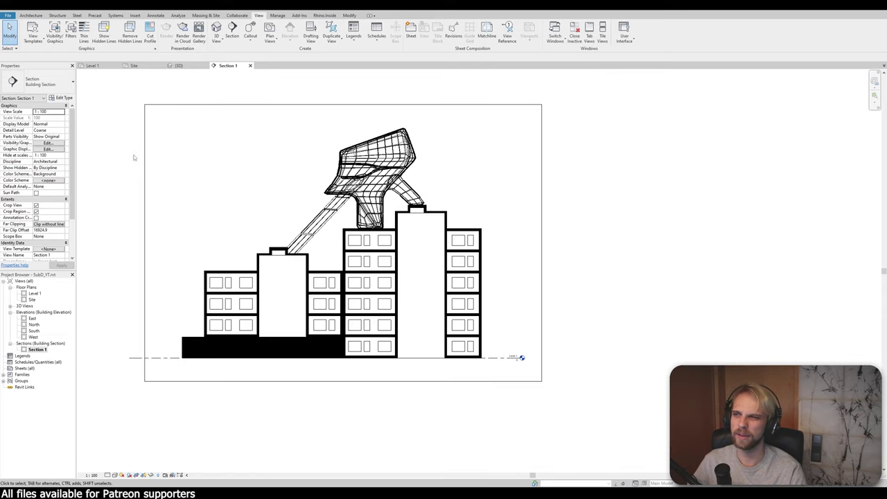
Step: Return to the {3D} view and turn on its section box
click(173, 65)
scroll(183, 215, down, 2)
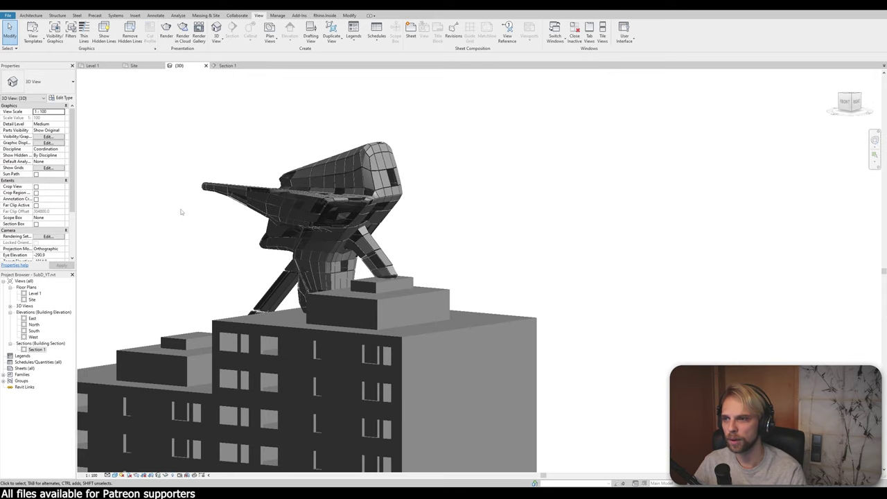
shift+middle_drag(182, 217, 253, 227)
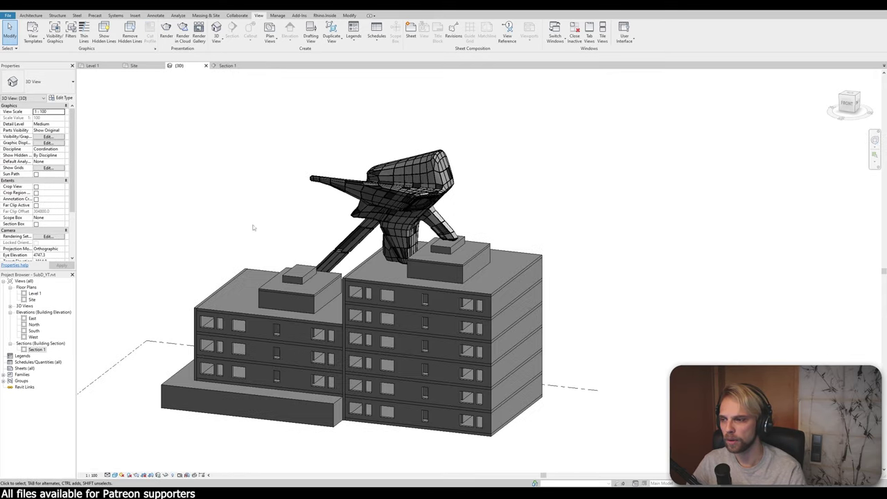
click(36, 223)
scroll(502, 263, down, 2)
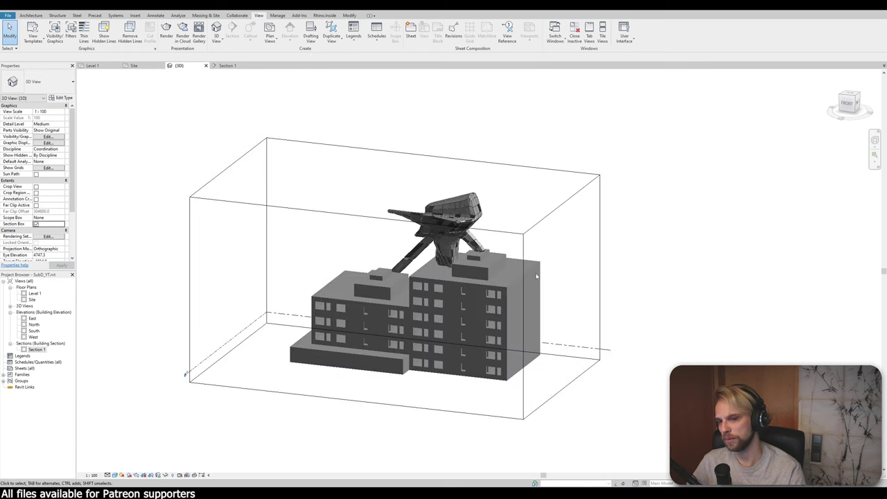
Step: Pull the long front face of the section box inward to cut through the buildings and the panelled structure
shift+middle_drag(502, 263, 315, 225)
click(299, 224)
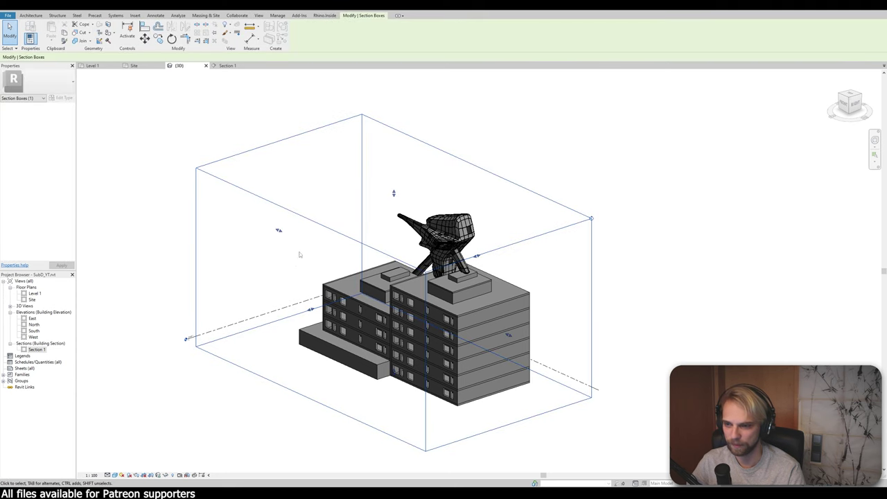
drag(313, 309, 414, 277)
key(Escape)
Step: Inspect the sectioned panels at the short leg from a frontal 3D view
scroll(430, 267, up, 5)
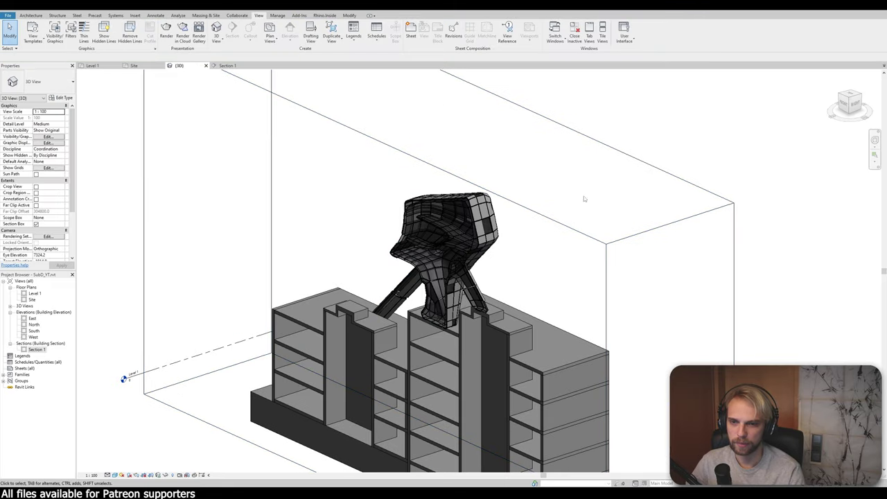
shift+middle_drag(441, 261, 530, 218)
scroll(539, 207, up, 6)
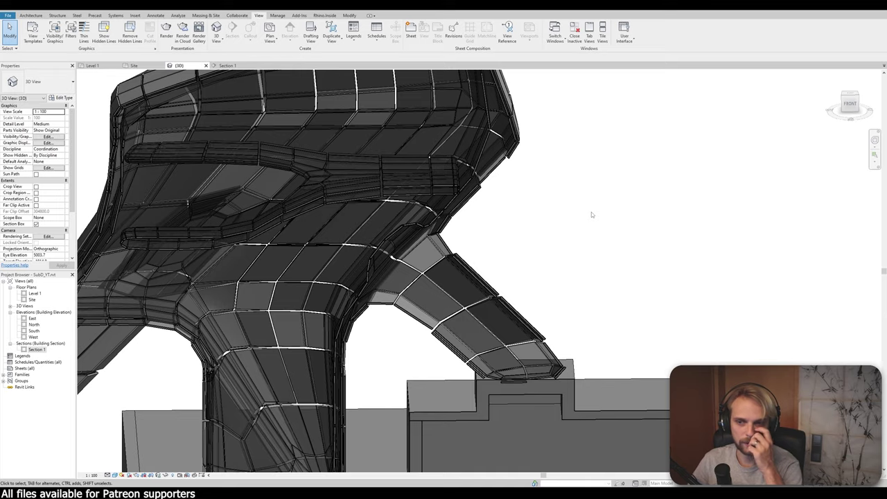
scroll(331, 320, up, 6)
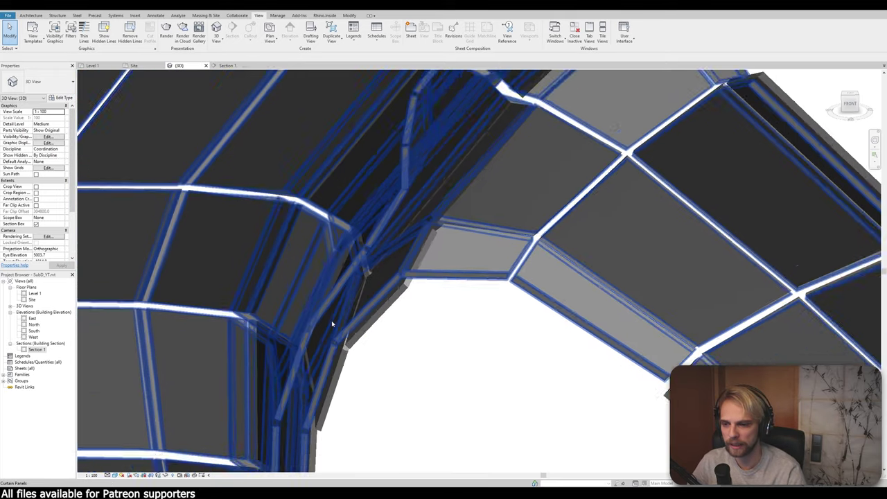
Step: Examine the cut panels around the arch beside the short leg and the whole sectioned structure with its buildings from several angles
scroll(337, 356, down, 4)
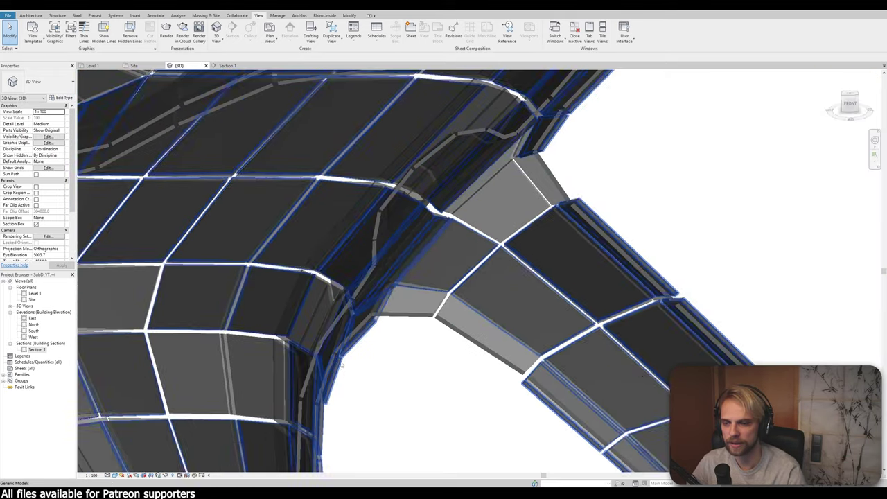
mouse_move(378, 372)
shift+middle_down()
mouse_move(386, 352)
mouse_move(339, 348)
mouse_move(427, 270)
shift+middle_up()
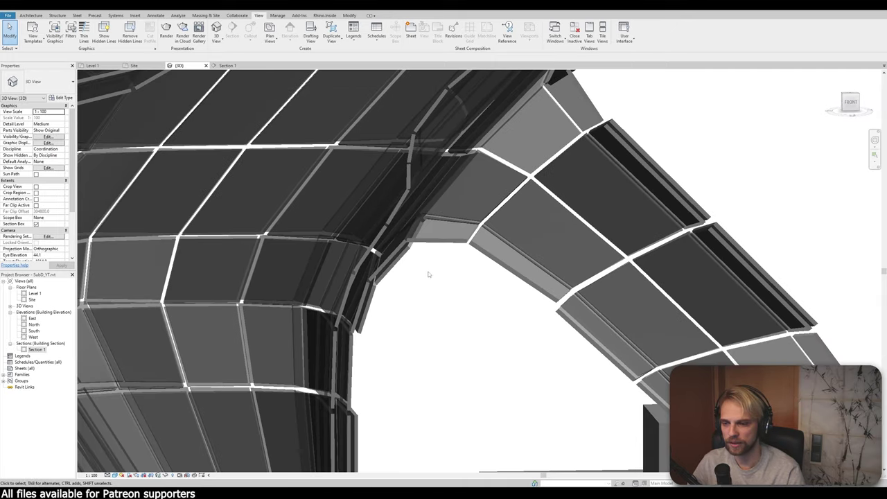
scroll(411, 286, up, 6)
scroll(411, 285, down, 2)
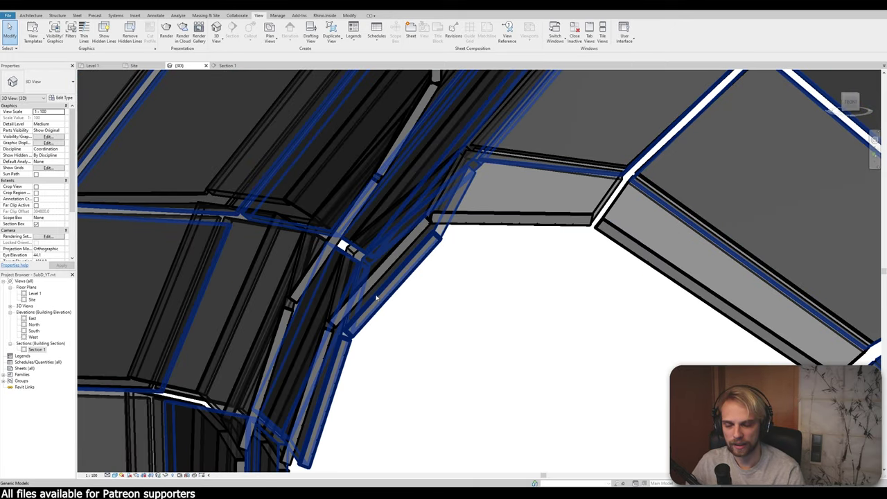
scroll(259, 234, down, 4)
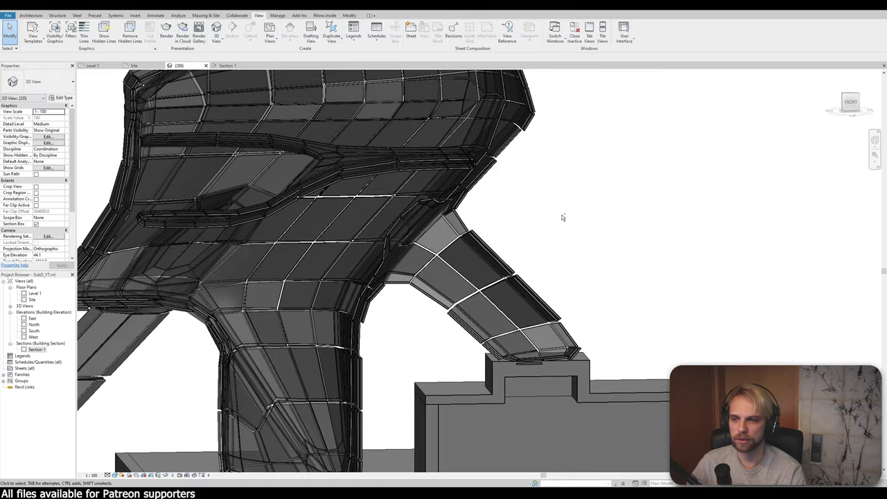
shift+middle_drag(562, 218, 444, 248)
scroll(444, 248, down, 8)
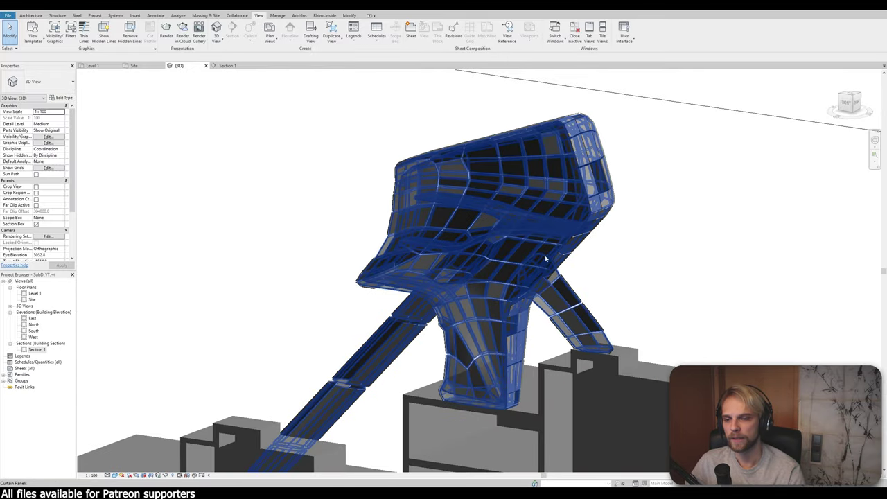
shift+middle_drag(682, 287, 578, 236)
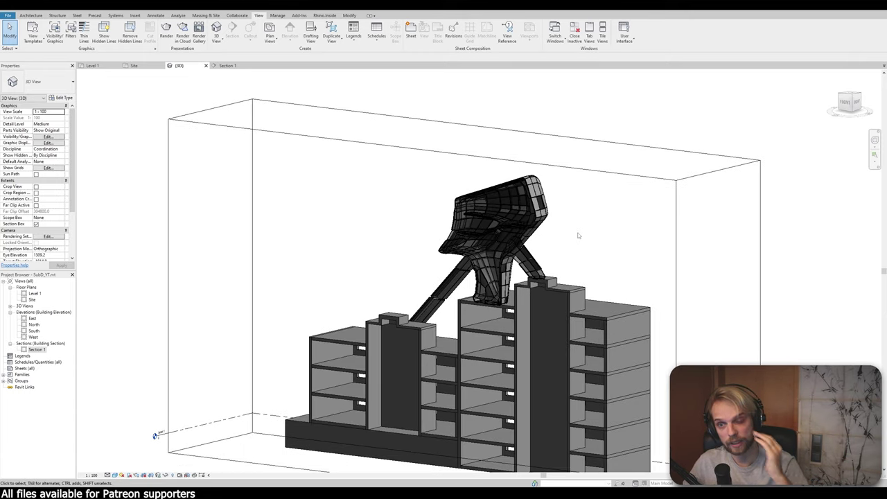
shift+middle_drag(257, 242, 388, 243)
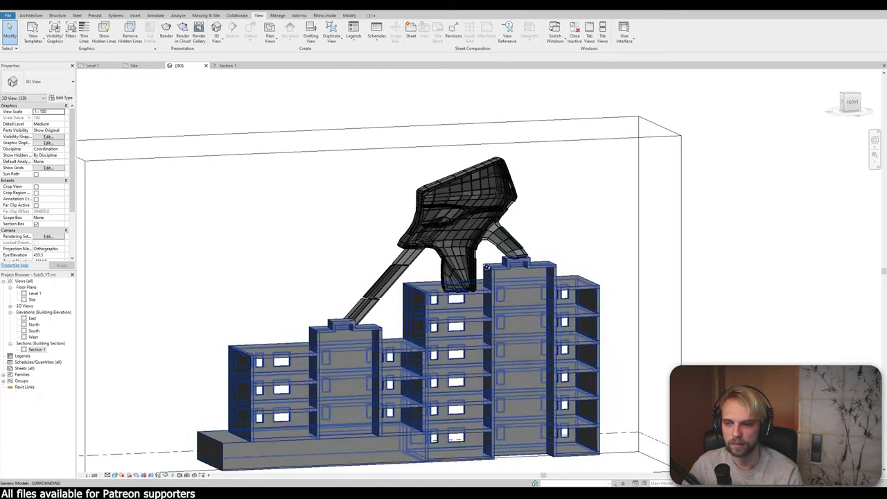
shift+middle_drag(457, 277, 342, 255)
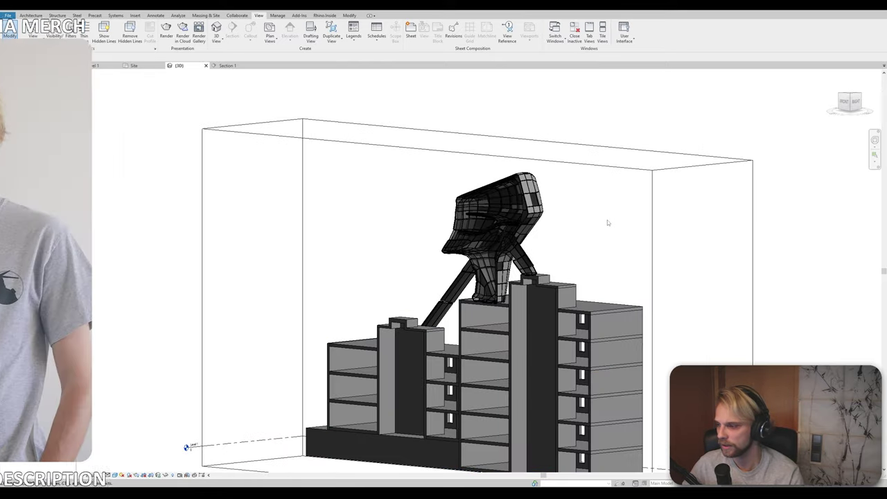
scroll(503, 190, up, 4)
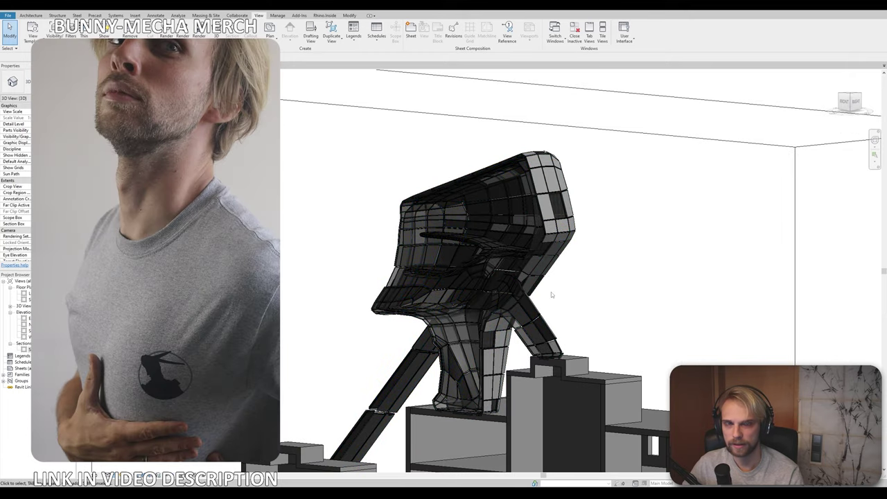
mouse_move(570, 291)
shift+middle_down()
mouse_move(582, 248)
mouse_move(571, 268)
shift+middle_up()
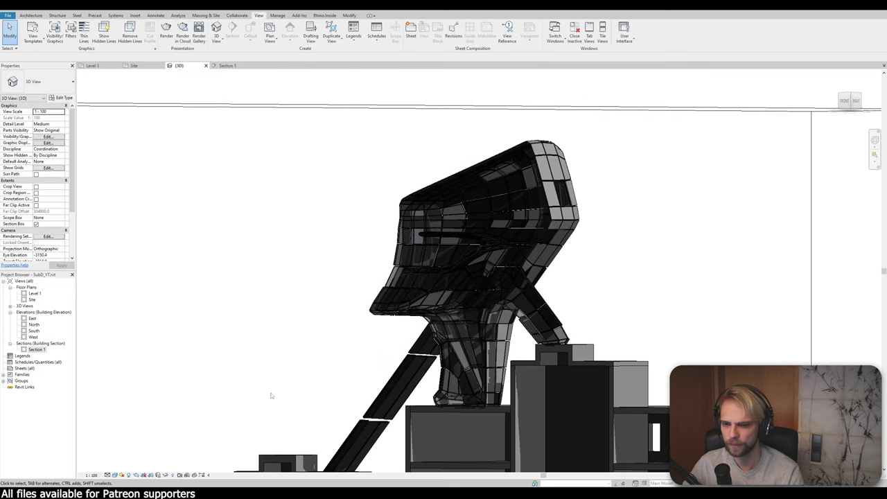
Step: Turn off shadows in the {3D} view
click(129, 475)
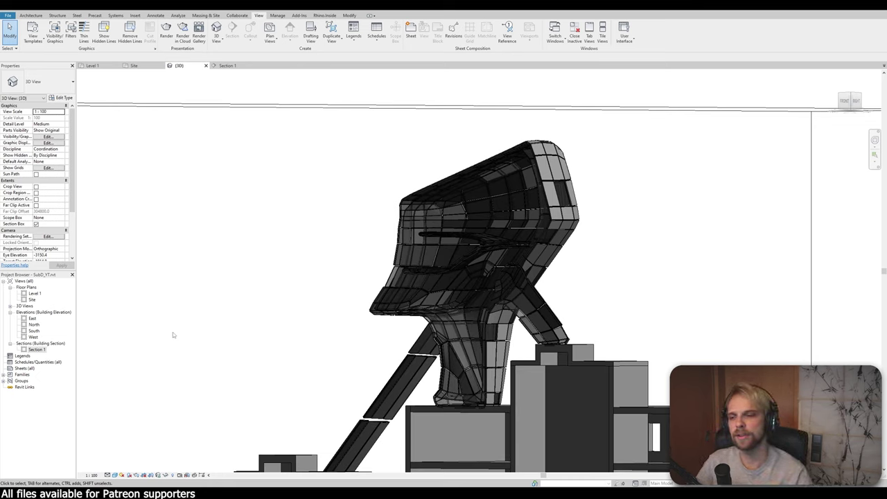